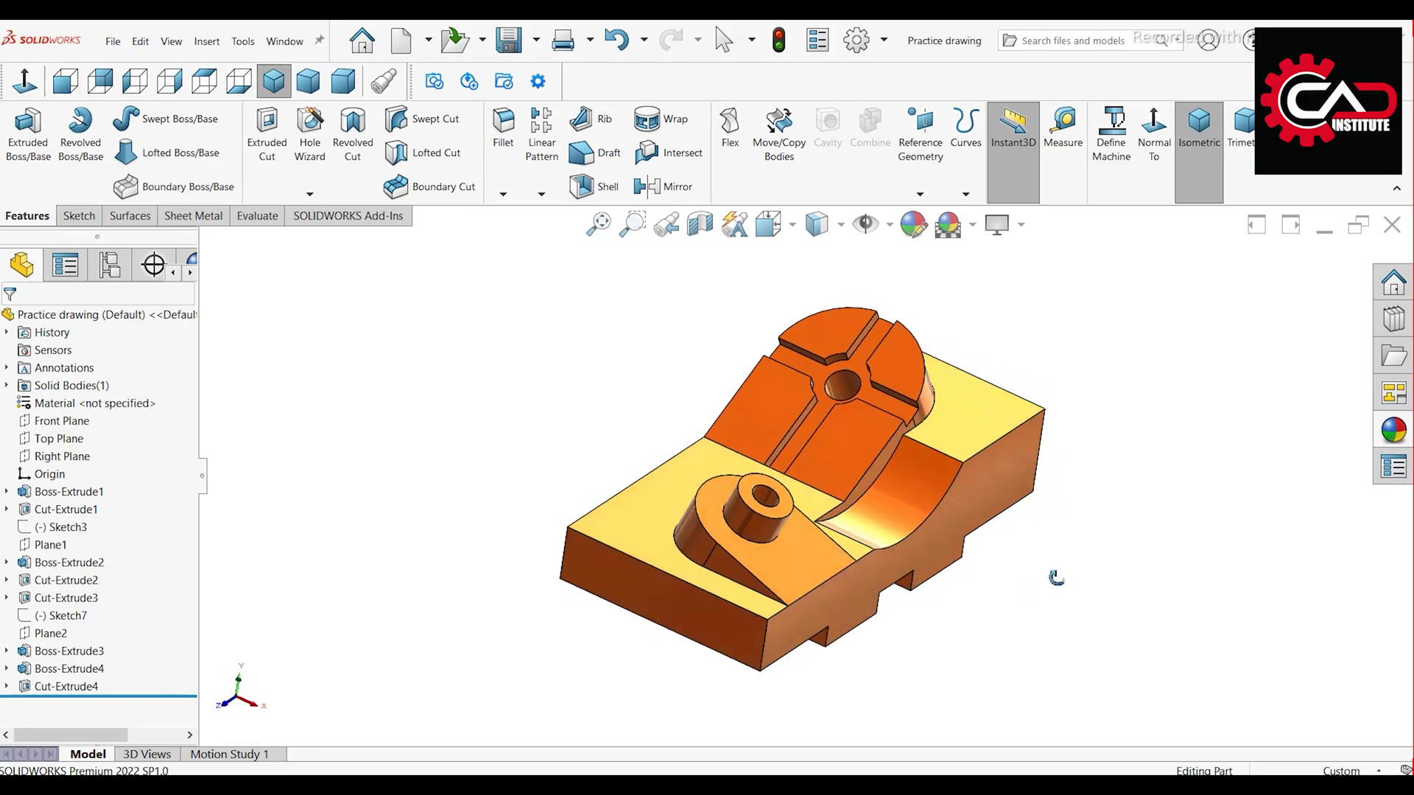
Step: Inspect the finished Practice drawing part in isometric view, then close it
{"action": "middle_click_drag", "start_coordinate": [1196, 462], "coordinate": [967, 573]}
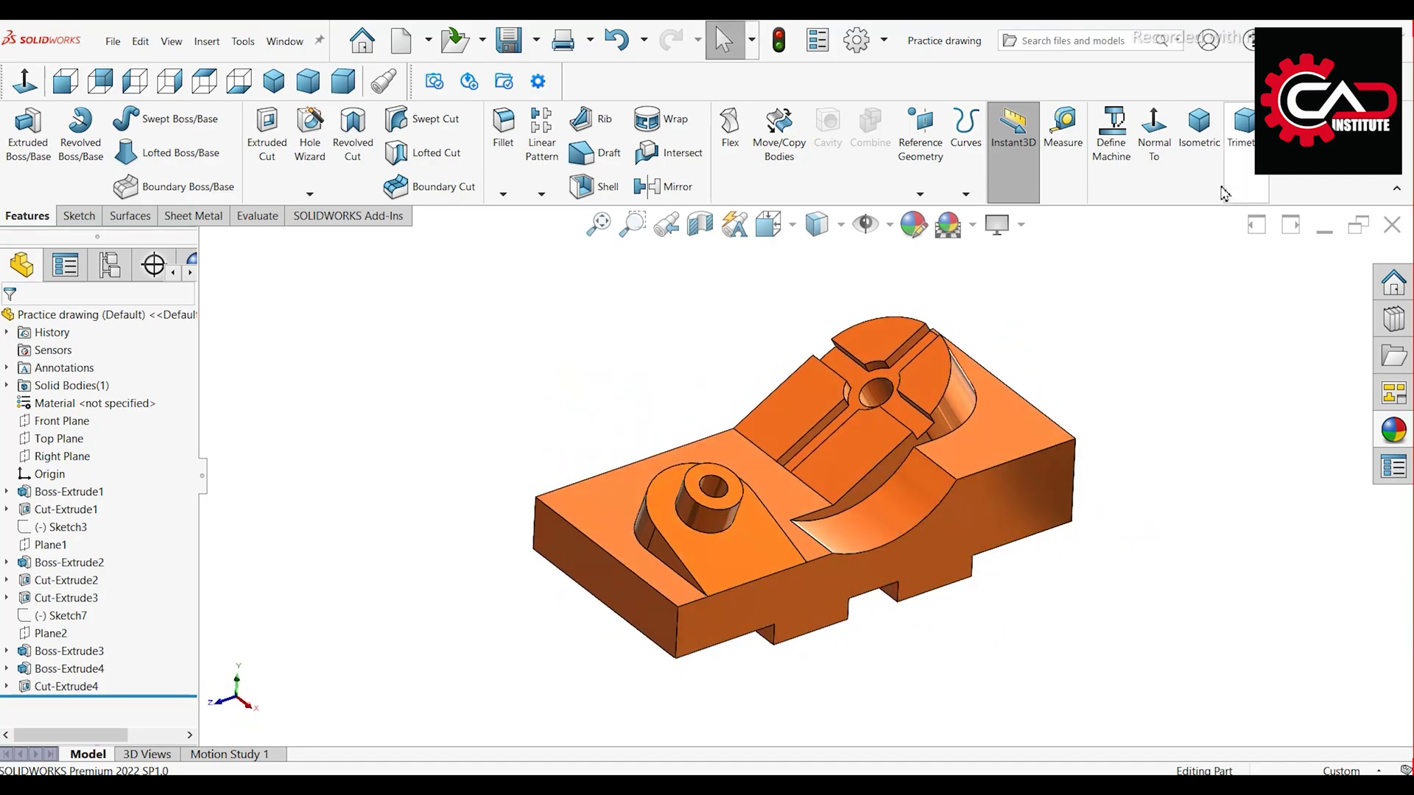
{"action": "left_click", "coordinate": [1199, 140]}
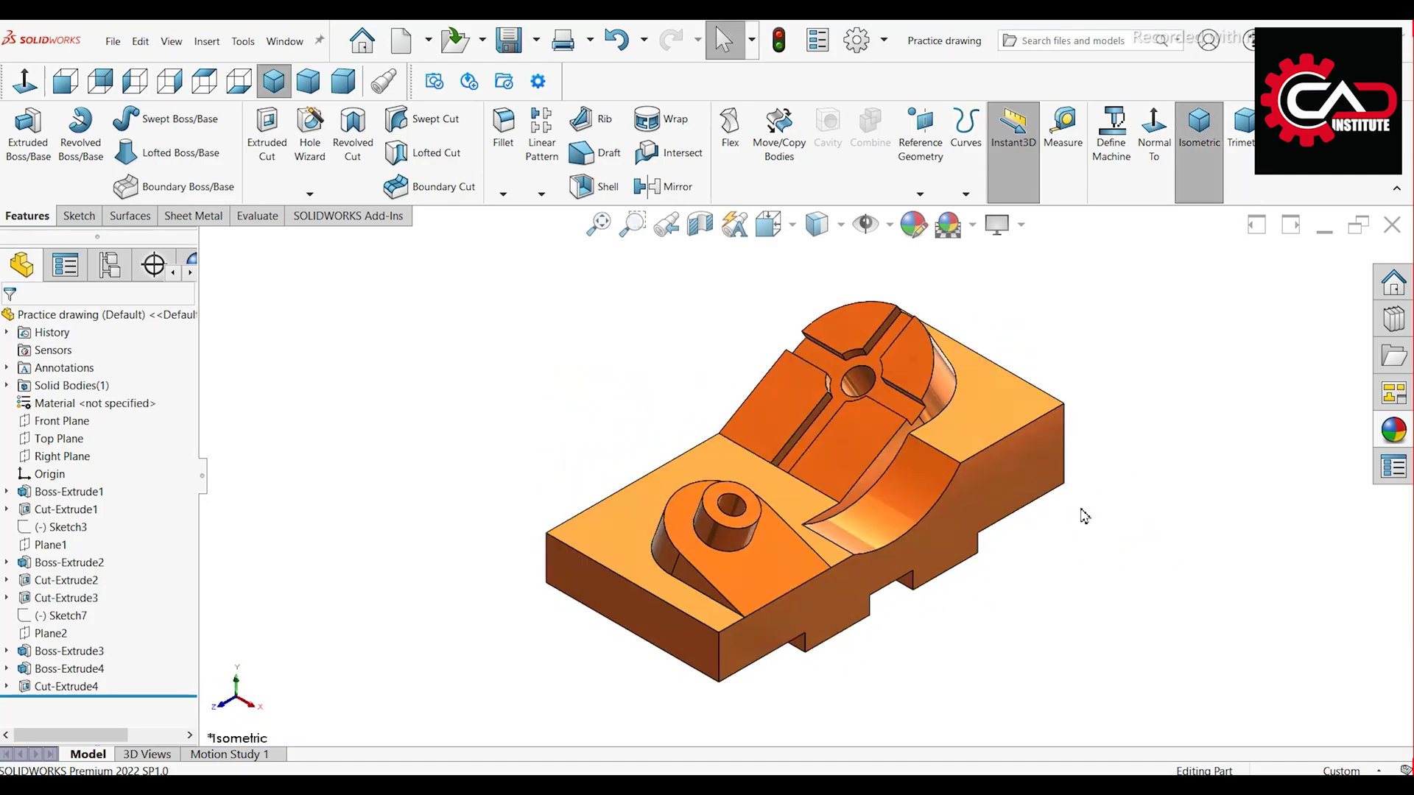
{"action": "left_click", "coordinate": [1393, 225]}
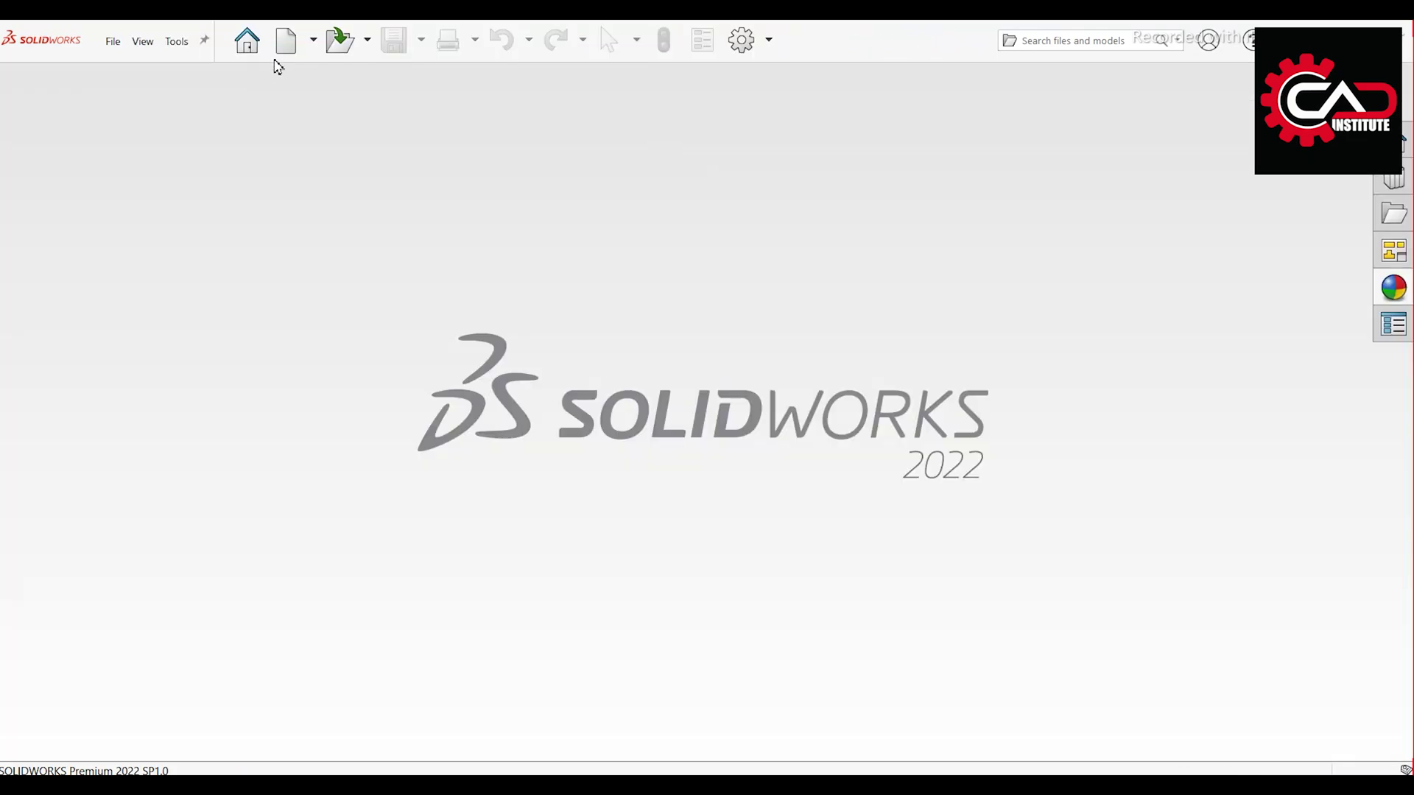
Step: Create a new part document and apply a plain white background scene
{"action": "left_click", "coordinate": [286, 41]}
{"action": "left_click", "coordinate": [360, 327]}
{"action": "left_click", "coordinate": [593, 523]}
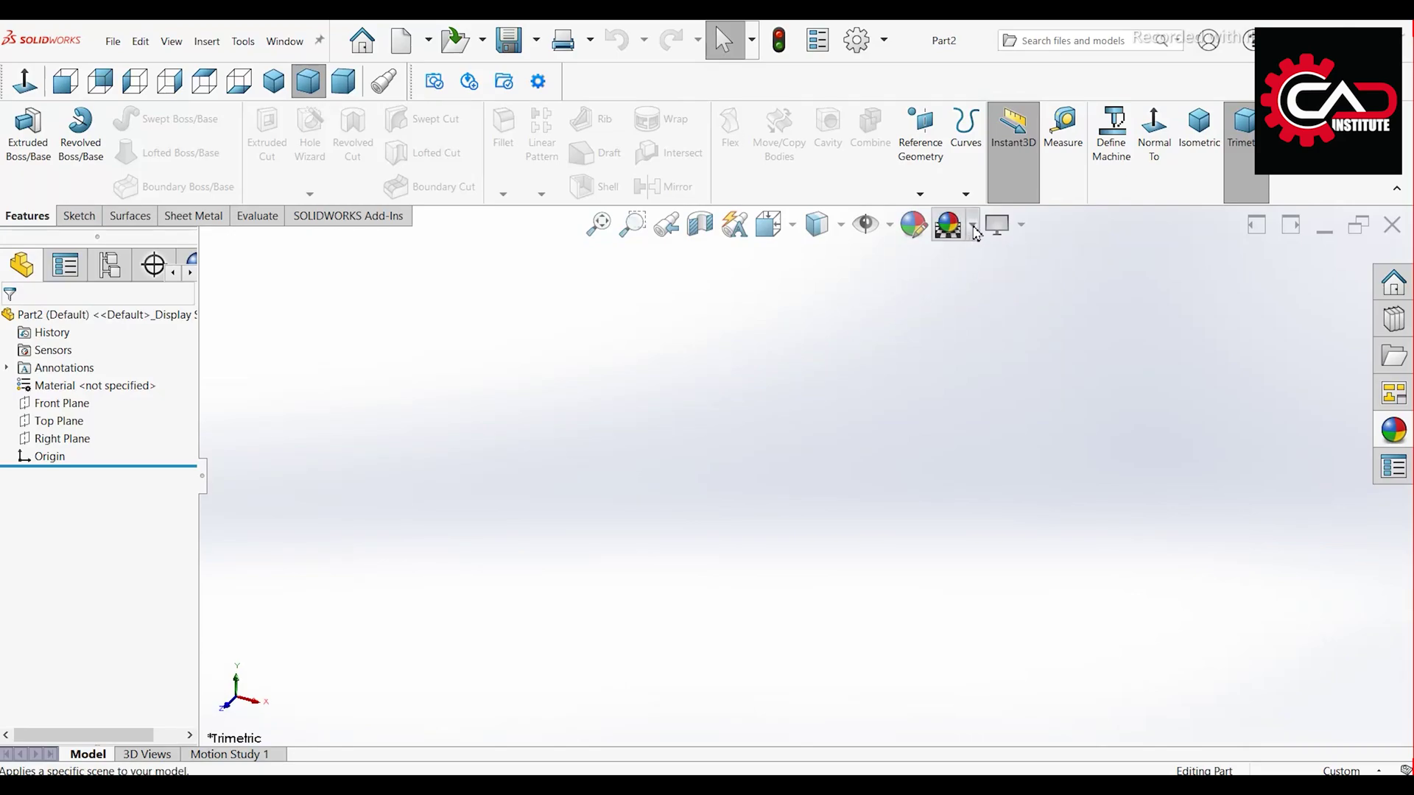
{"action": "left_click", "coordinate": [972, 225]}
{"action": "left_click", "coordinate": [984, 273]}
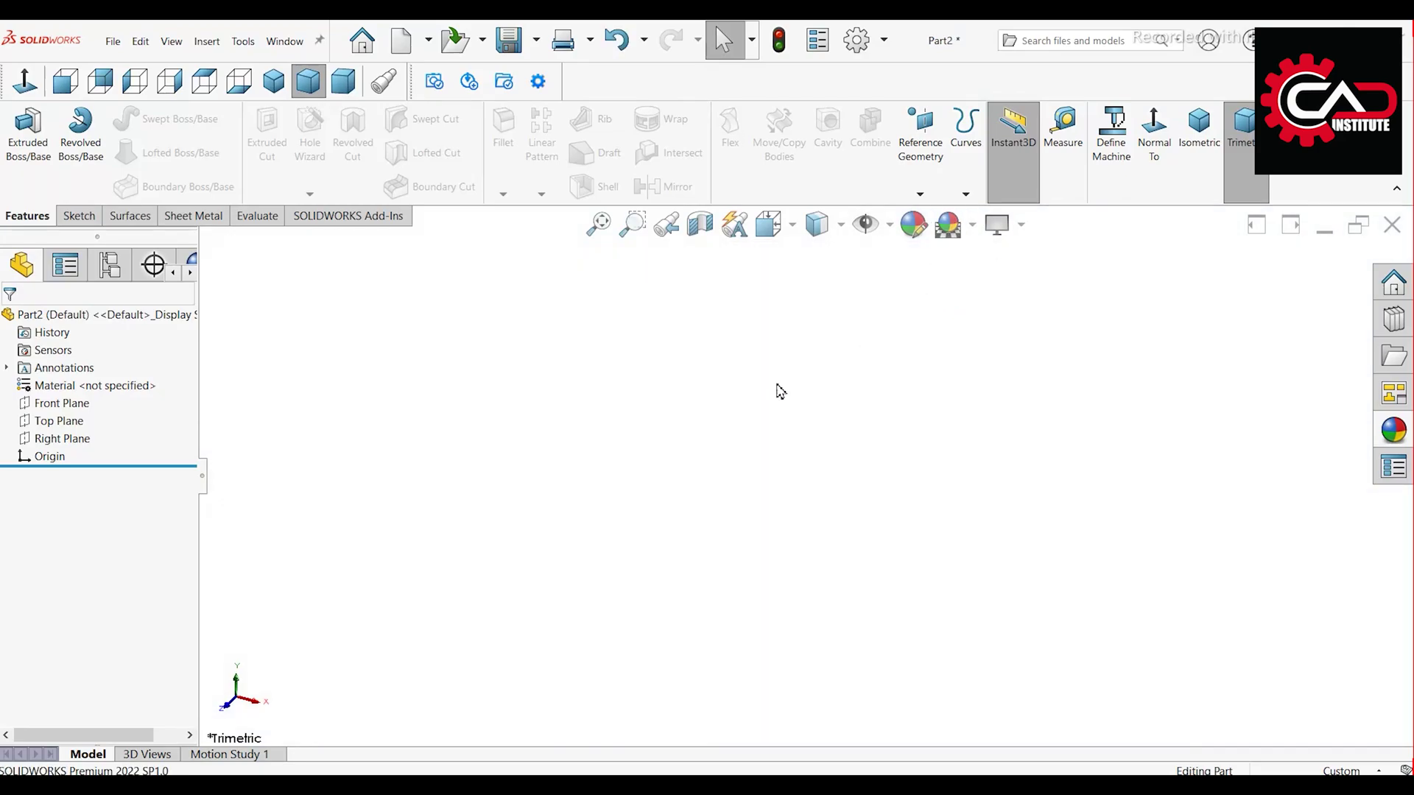
Step: Start a Right Plane sketch and draw connected lines from the origin: down about 31 mm, across about 60 mm, and around the first rectangular foot
{"action": "left_click", "coordinate": [65, 439]}
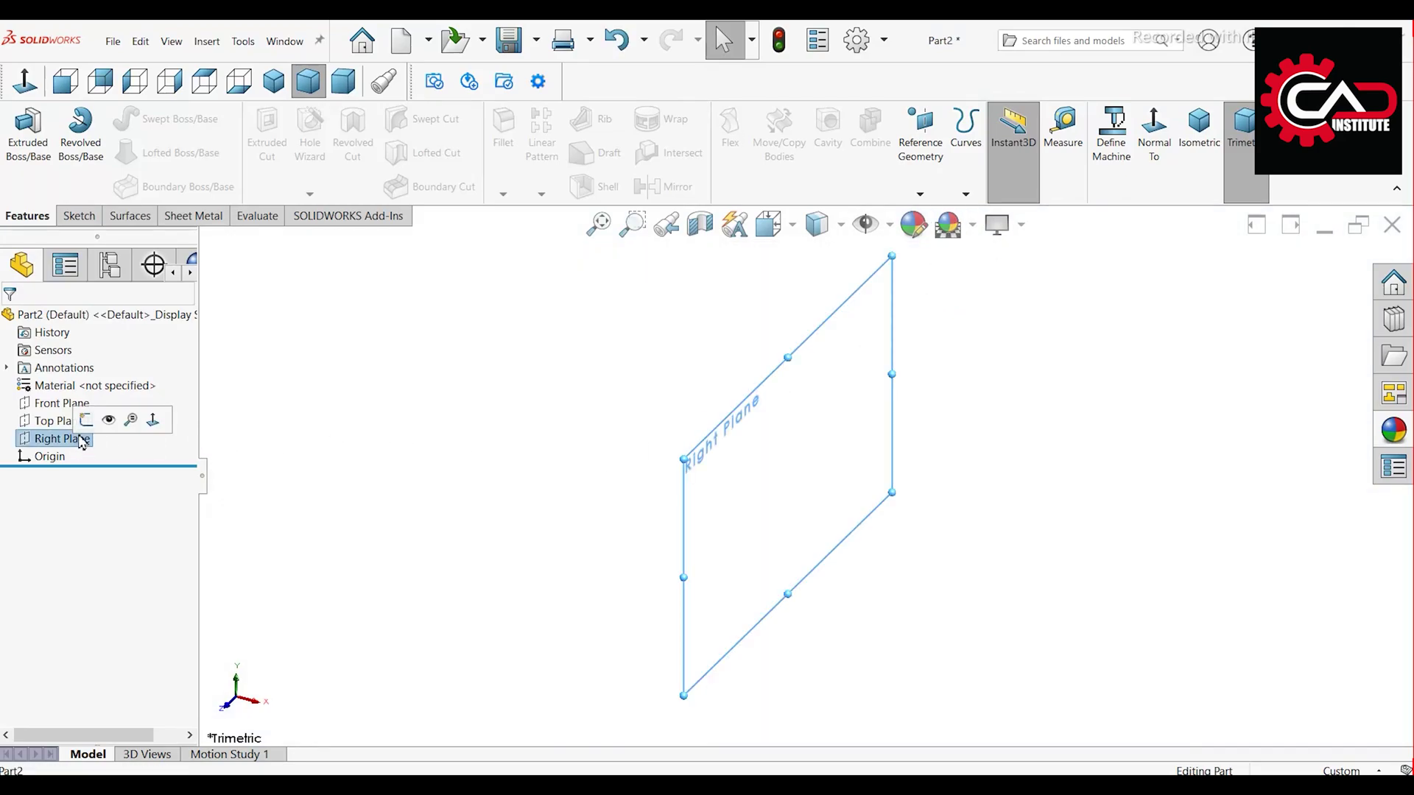
{"action": "left_click", "coordinate": [89, 417]}
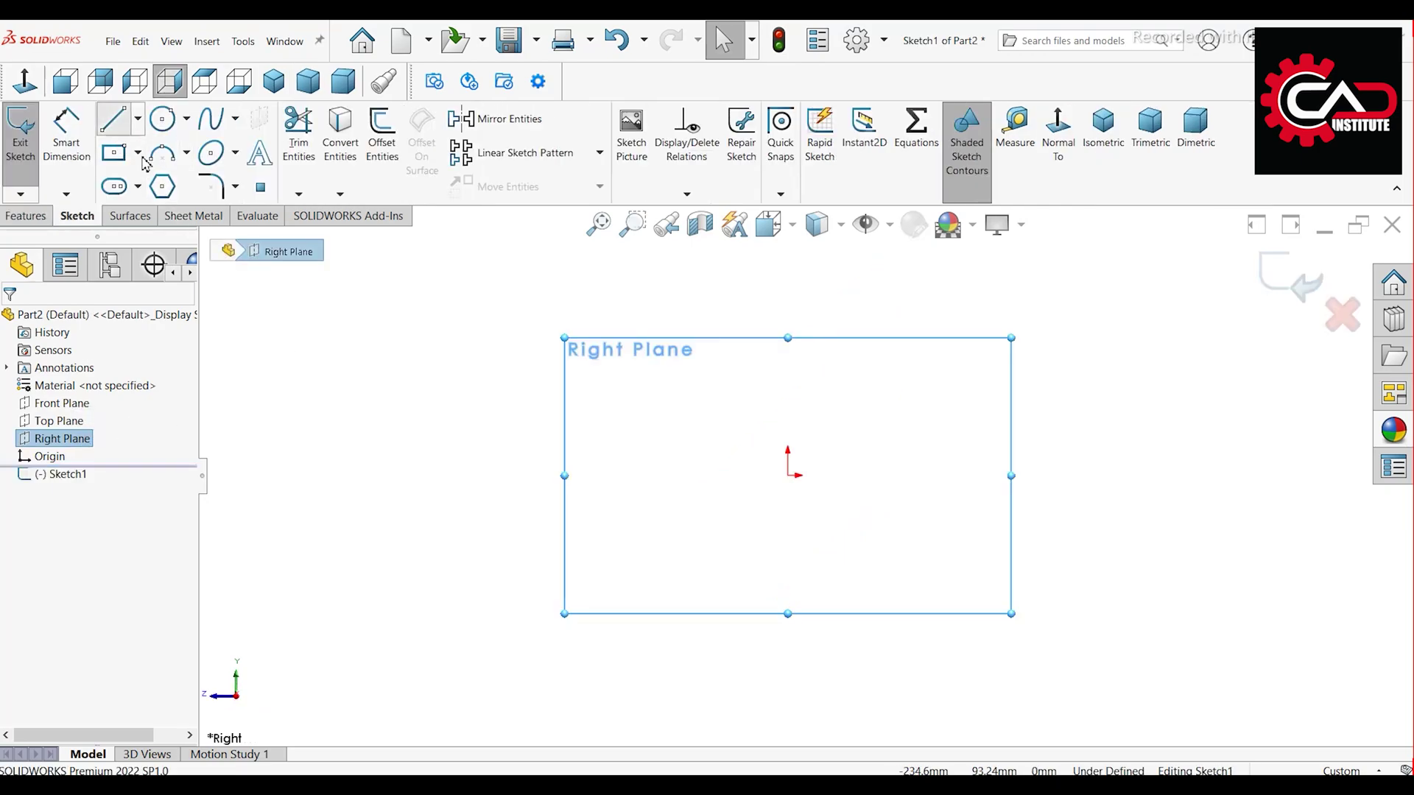
{"action": "left_click", "coordinate": [113, 118]}
{"action": "left_click", "coordinate": [787, 475]}
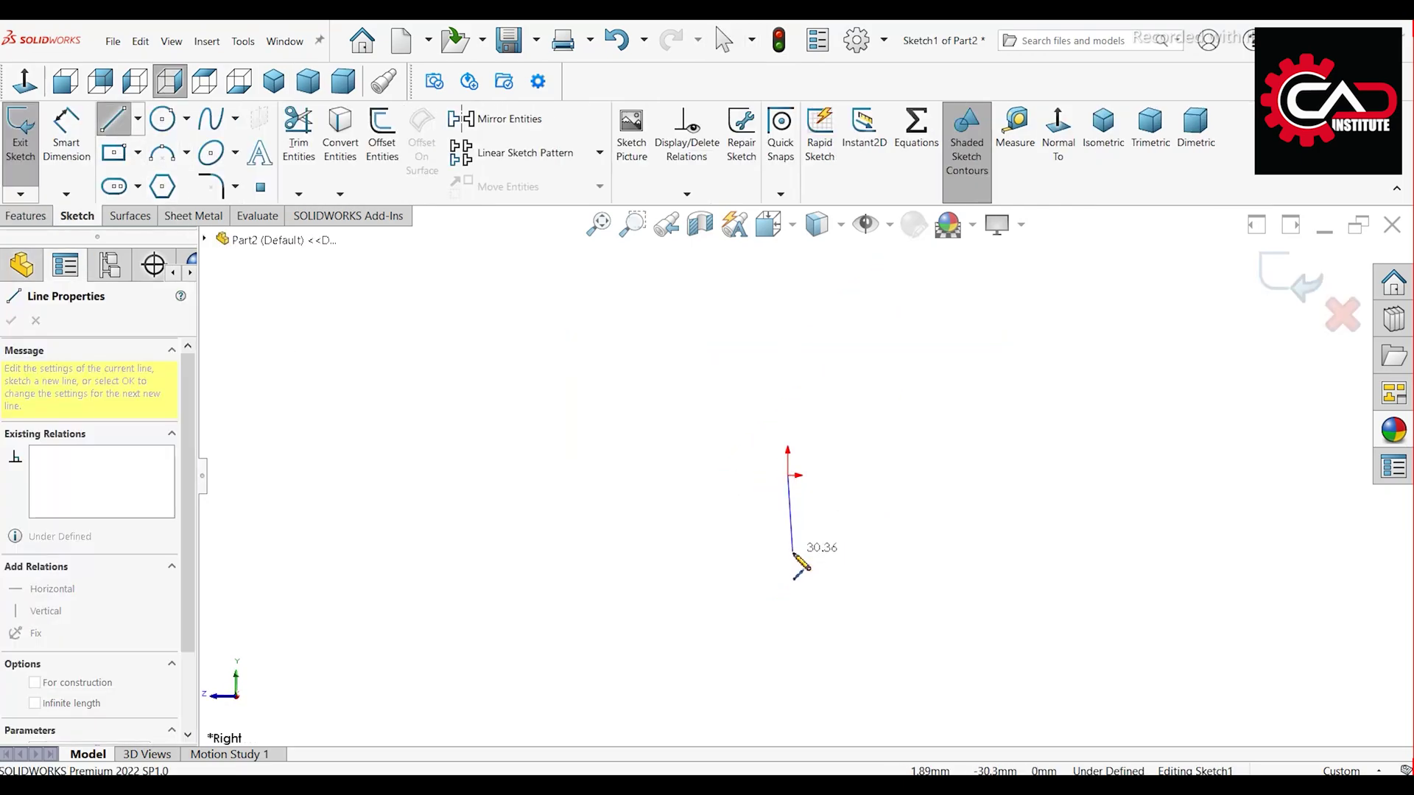
{"action": "left_click", "coordinate": [788, 554]}
{"action": "left_click", "coordinate": [936, 554]}
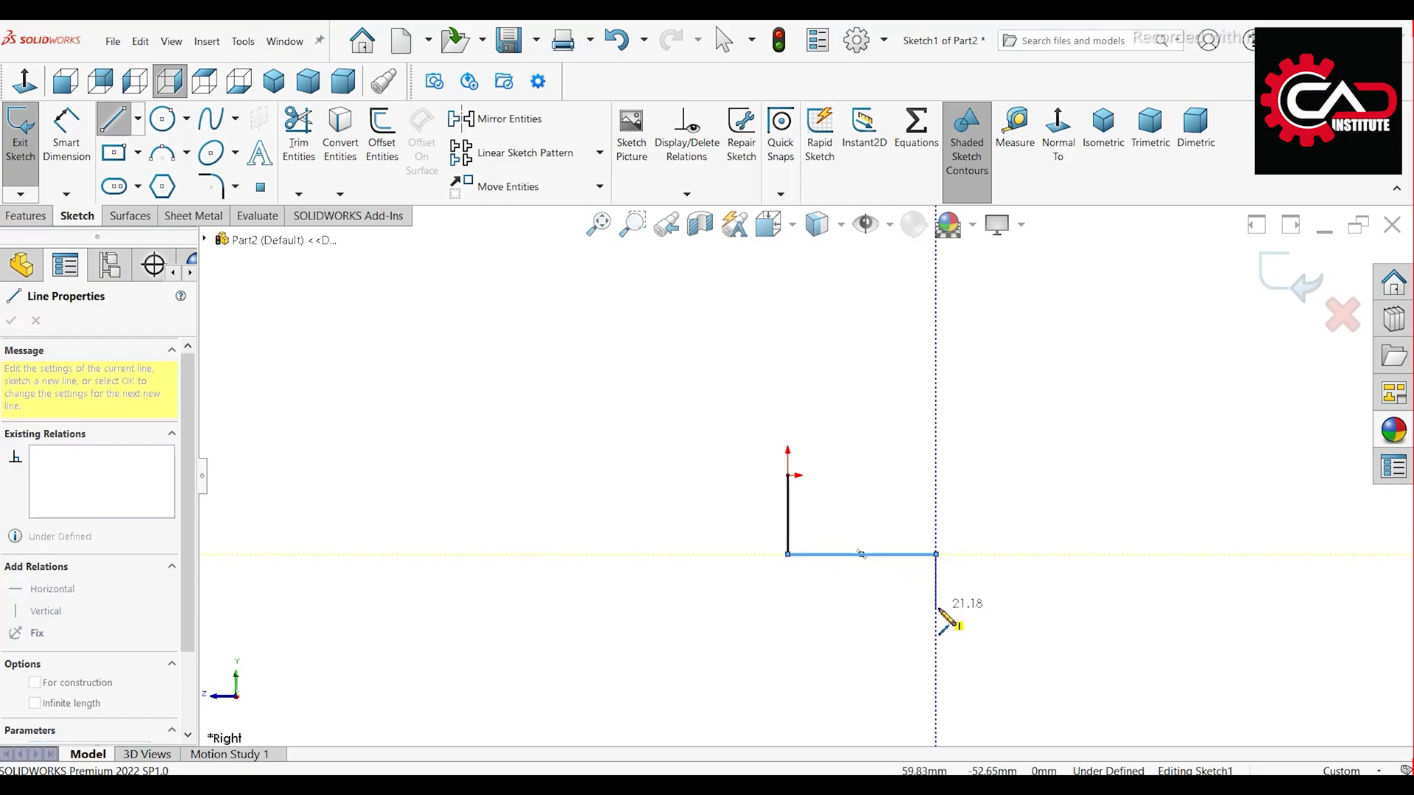
{"action": "left_click", "coordinate": [936, 603]}
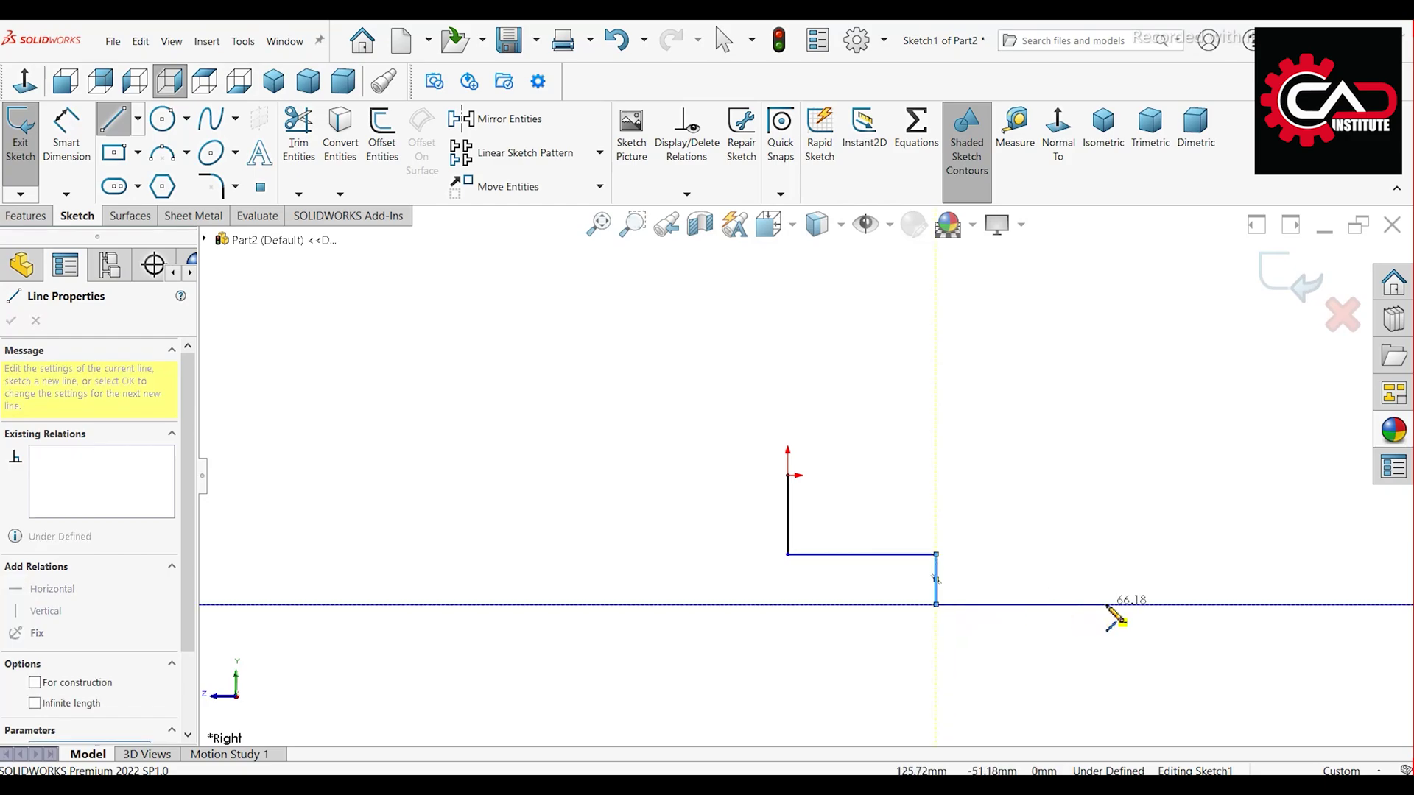
{"action": "left_click", "coordinate": [1110, 603]}
{"action": "left_click", "coordinate": [1109, 554]}
Step: Continue the line chain along the underside and around a second rectangular foot of the same depth
{"action": "key", "text": "z"}
{"action": "left_click", "coordinate": [1142, 566]}
{"action": "scroll", "coordinate": [1205, 545], "scroll_direction": "down", "scroll_amount": 1}
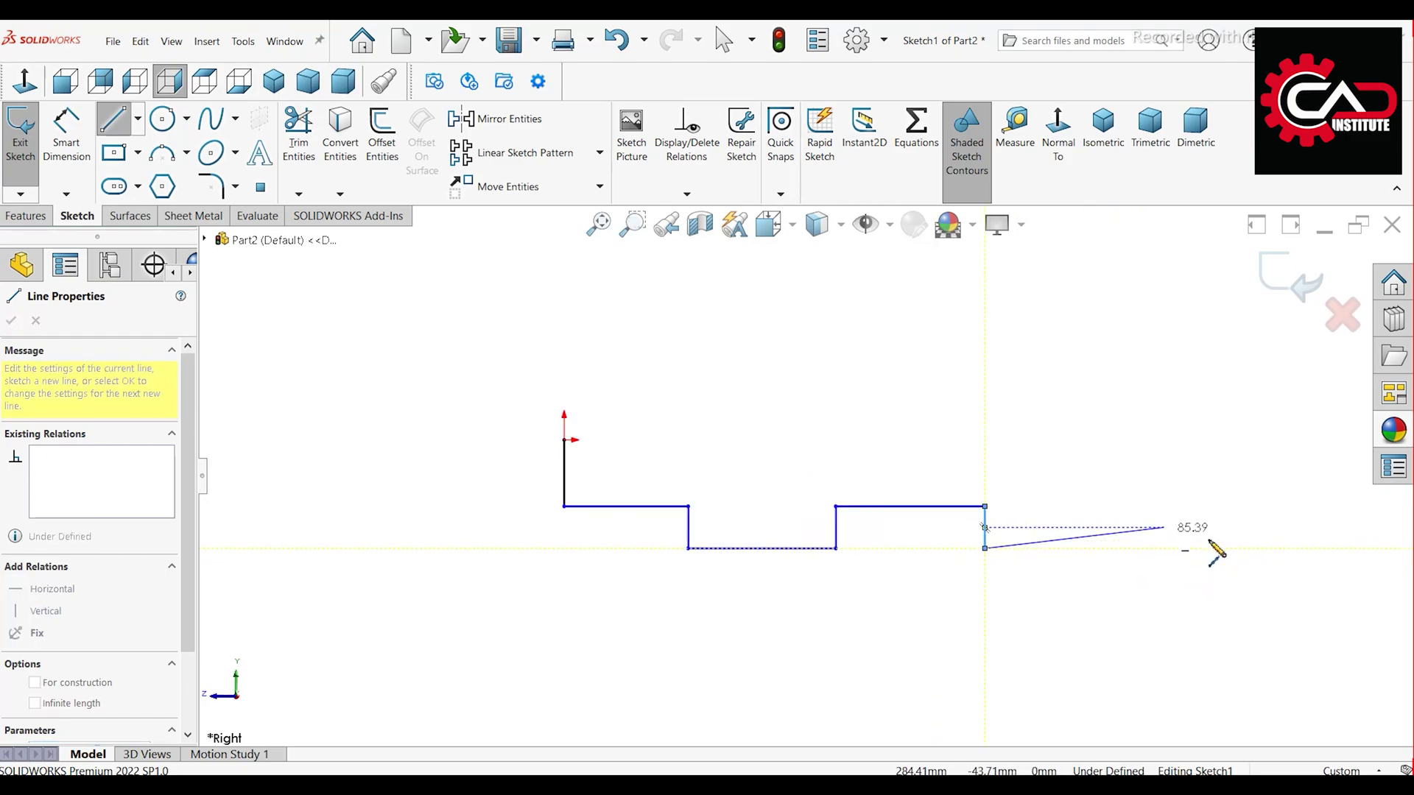
{"action": "left_click", "coordinate": [1177, 547]}
{"action": "left_click", "coordinate": [1177, 507]}
Step: Close the profile with the remaining underside, vertical end, raised top, slanted edge and lower top line to the origin, about 461 mm long overall
{"action": "scroll", "coordinate": [1208, 509], "scroll_direction": "up", "scroll_amount": 2}
{"action": "key", "text": "z"}
{"action": "left_click", "coordinate": [1227, 494]}
{"action": "left_click", "coordinate": [1227, 386]}
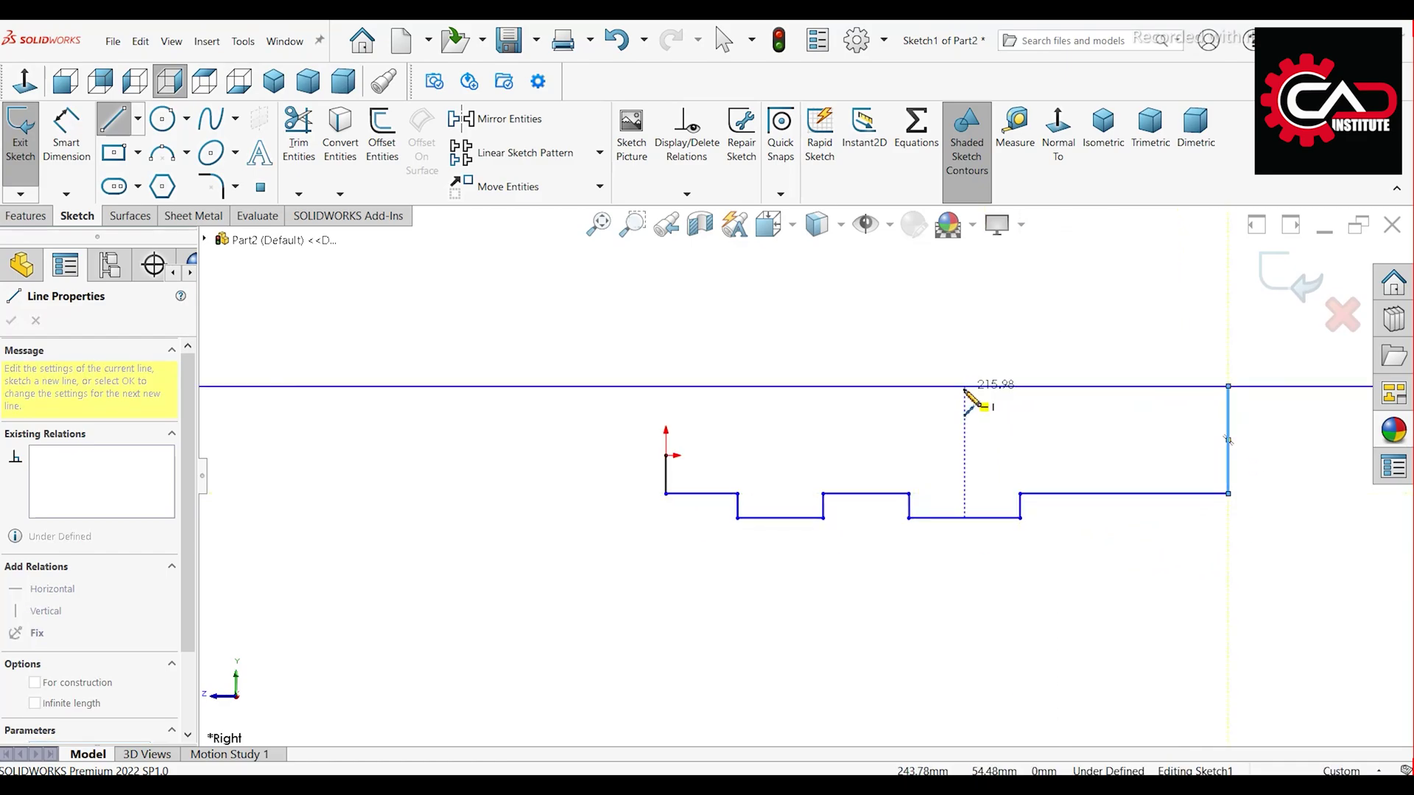
{"action": "left_click", "coordinate": [965, 386]}
{"action": "left_click", "coordinate": [852, 455]}
{"action": "left_click", "coordinate": [665, 455]}
{"action": "scroll", "coordinate": [640, 477], "scroll_direction": "up", "scroll_amount": 2}
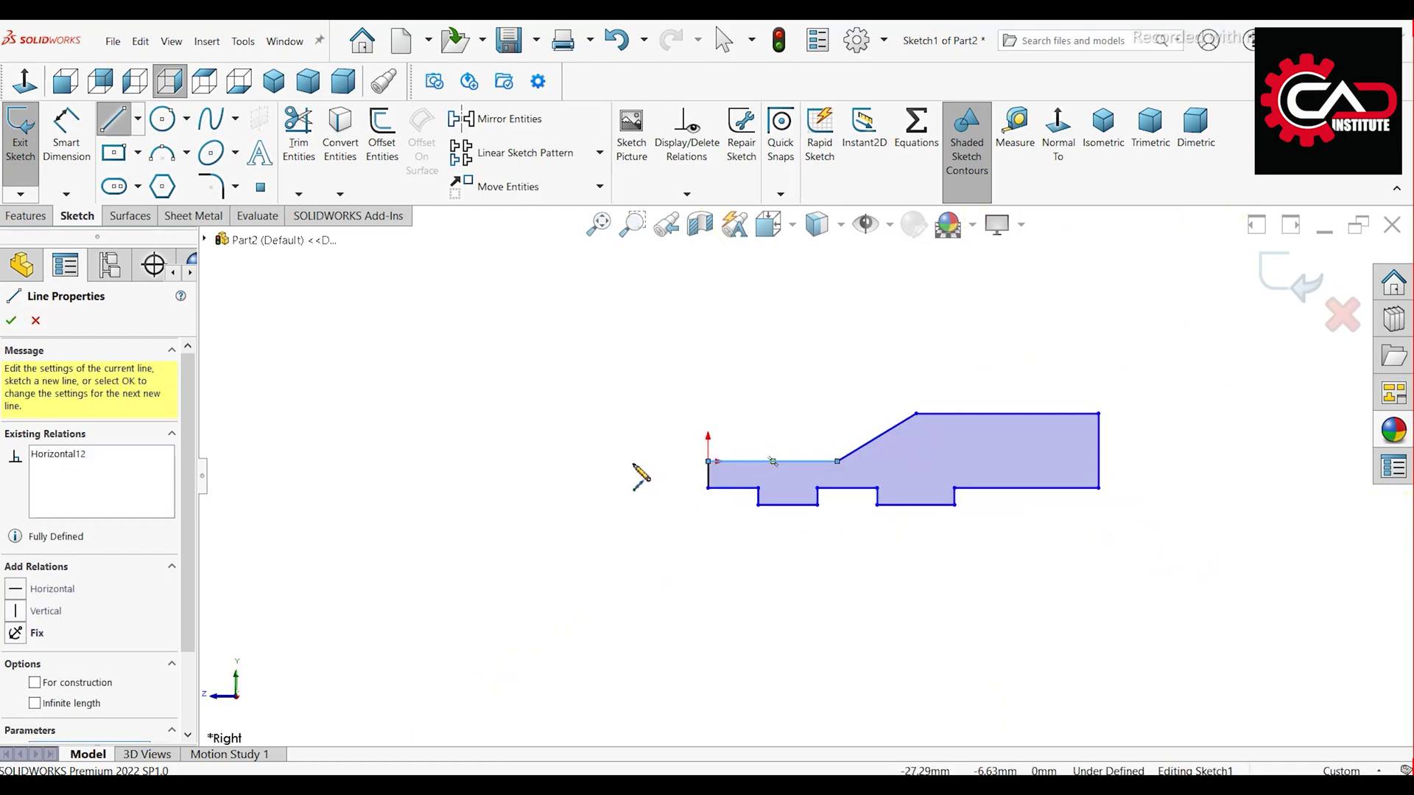
{"action": "scroll", "coordinate": [748, 361], "scroll_direction": "down", "scroll_amount": 2}
{"action": "right_click", "coordinate": [668, 384]}
{"action": "left_click", "coordinate": [700, 398]}
{"action": "scroll", "coordinate": [1219, 624], "scroll_direction": "down", "scroll_amount": 1}
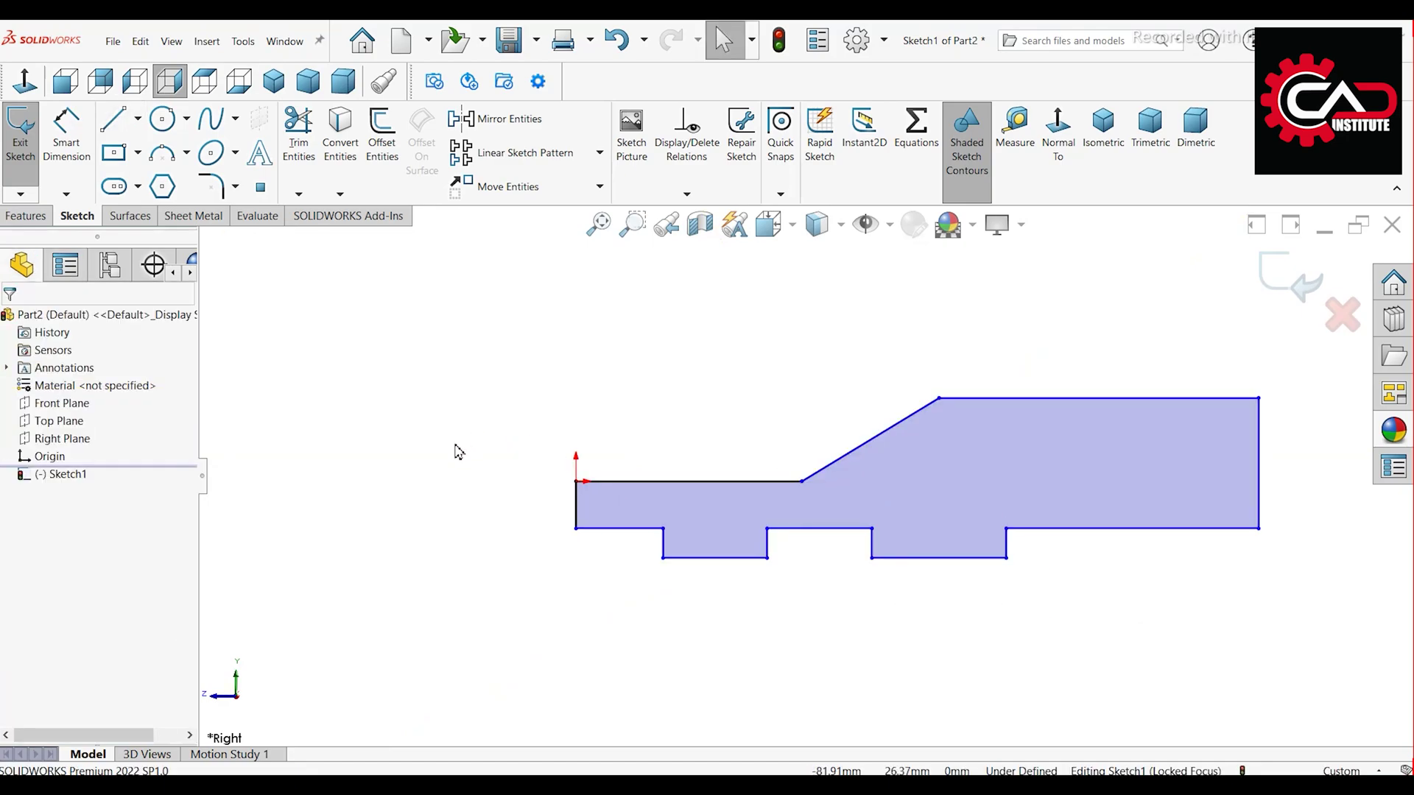
Step: Dimension the profile's overall length between its two lower end corners as 200 mm
{"action": "left_click", "coordinate": [66, 133]}
{"action": "scroll", "coordinate": [877, 639], "scroll_direction": "down", "scroll_amount": 1}
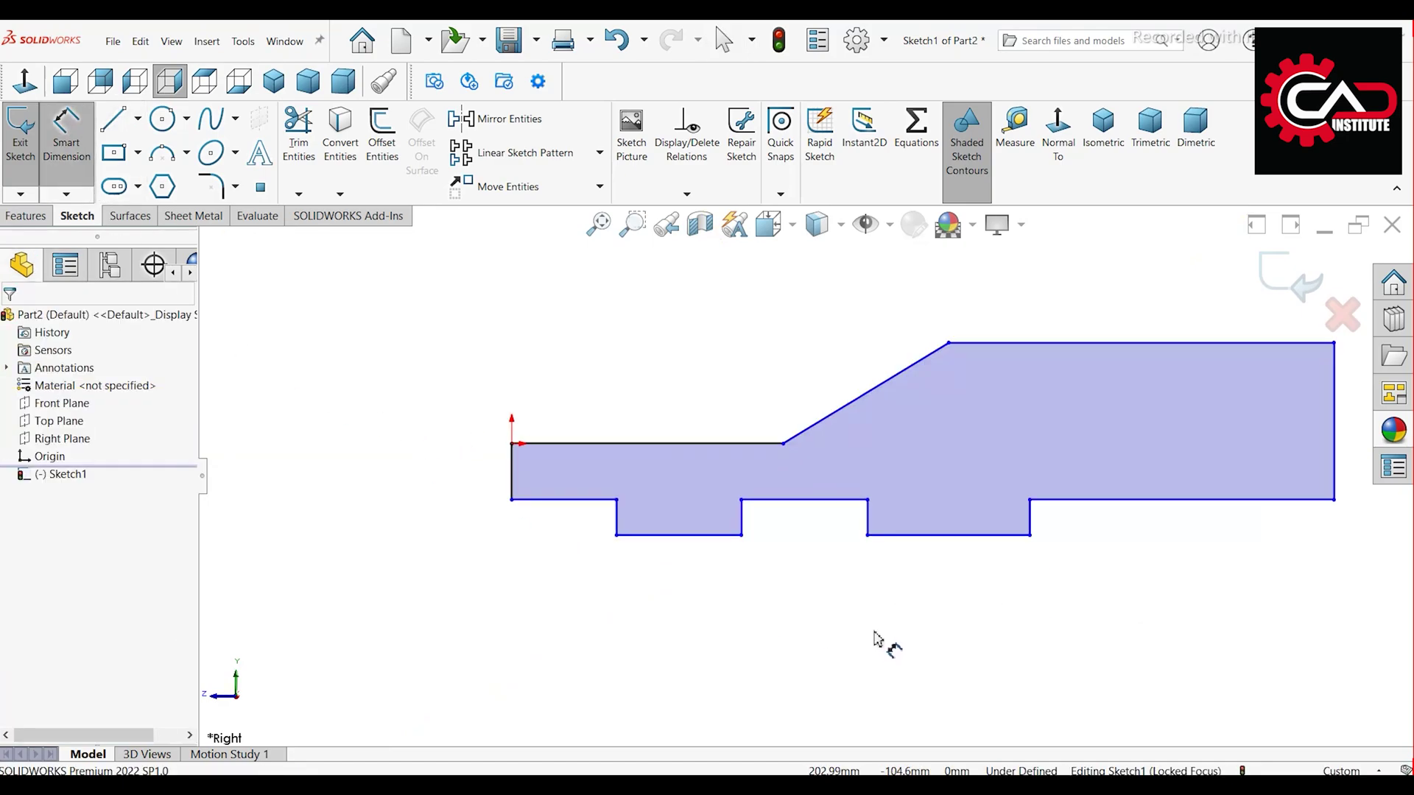
{"action": "left_click", "coordinate": [513, 504]}
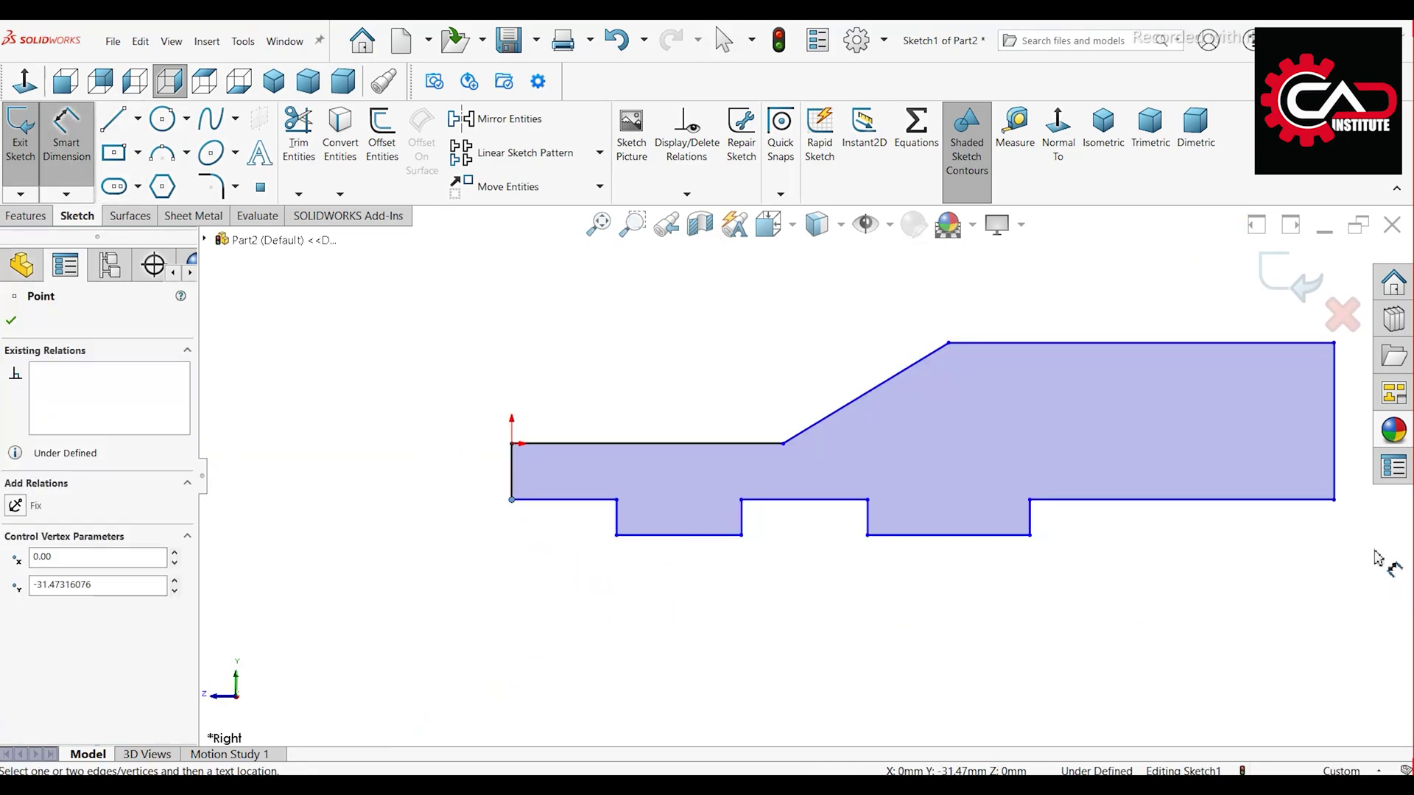
{"action": "left_click", "coordinate": [1335, 501]}
{"action": "scroll", "coordinate": [980, 641], "scroll_direction": "up", "scroll_amount": 1}
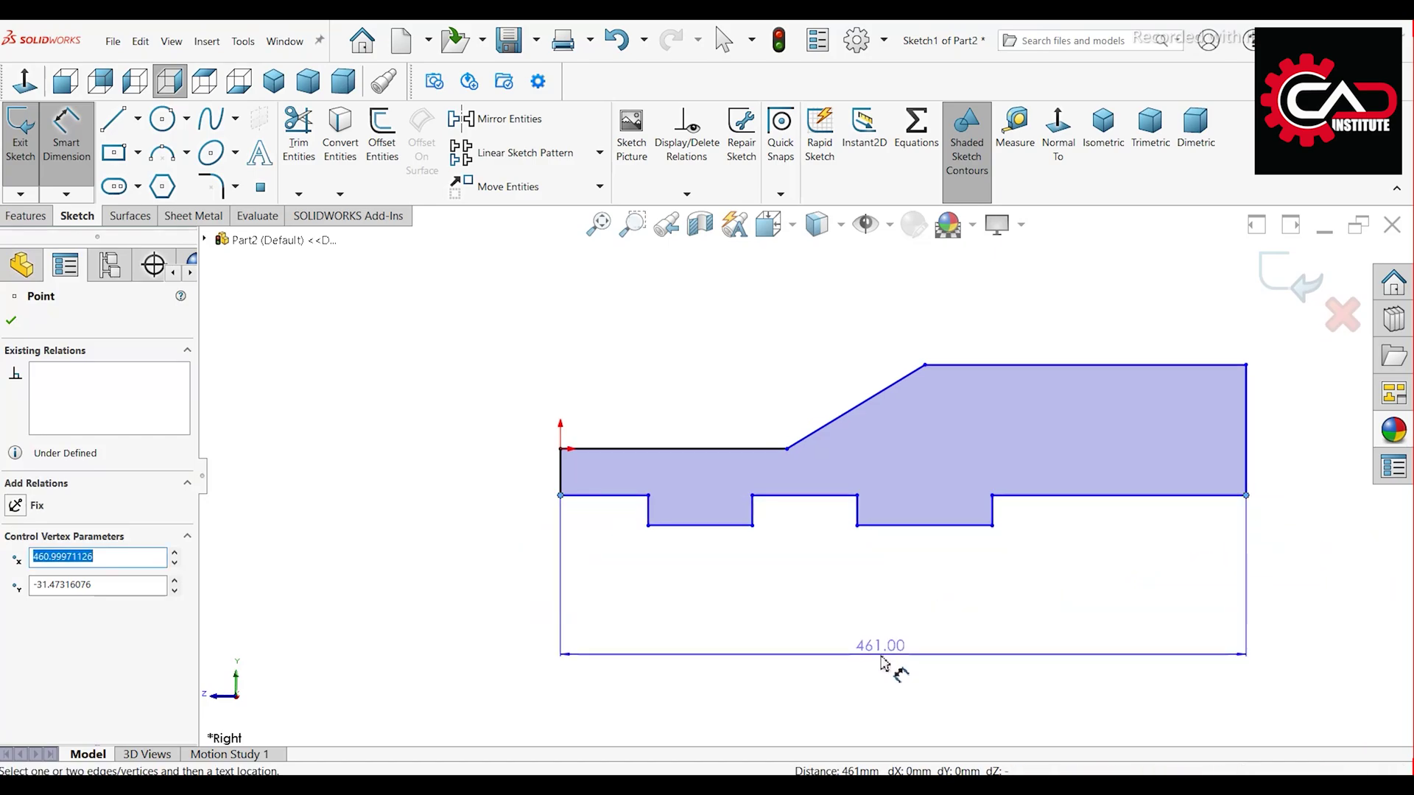
{"action": "left_click", "coordinate": [883, 663]}
{"action": "type", "text": "200"}
{"action": "key", "text": "Return"}
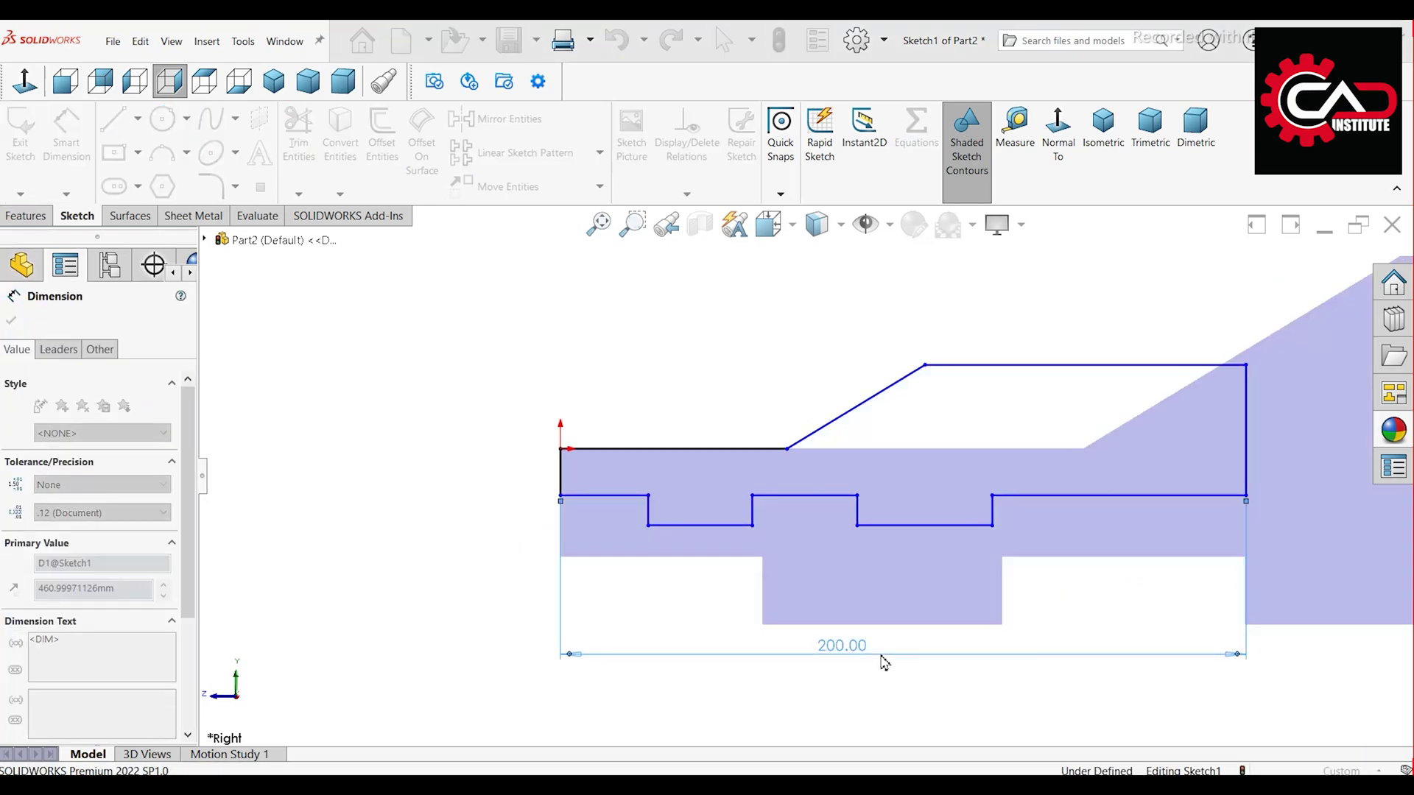
Step: Dimension the vertical edge at the profile's taller end as 40 mm
{"action": "left_click", "coordinate": [1260, 427]}
{"action": "left_click", "coordinate": [1287, 430]}
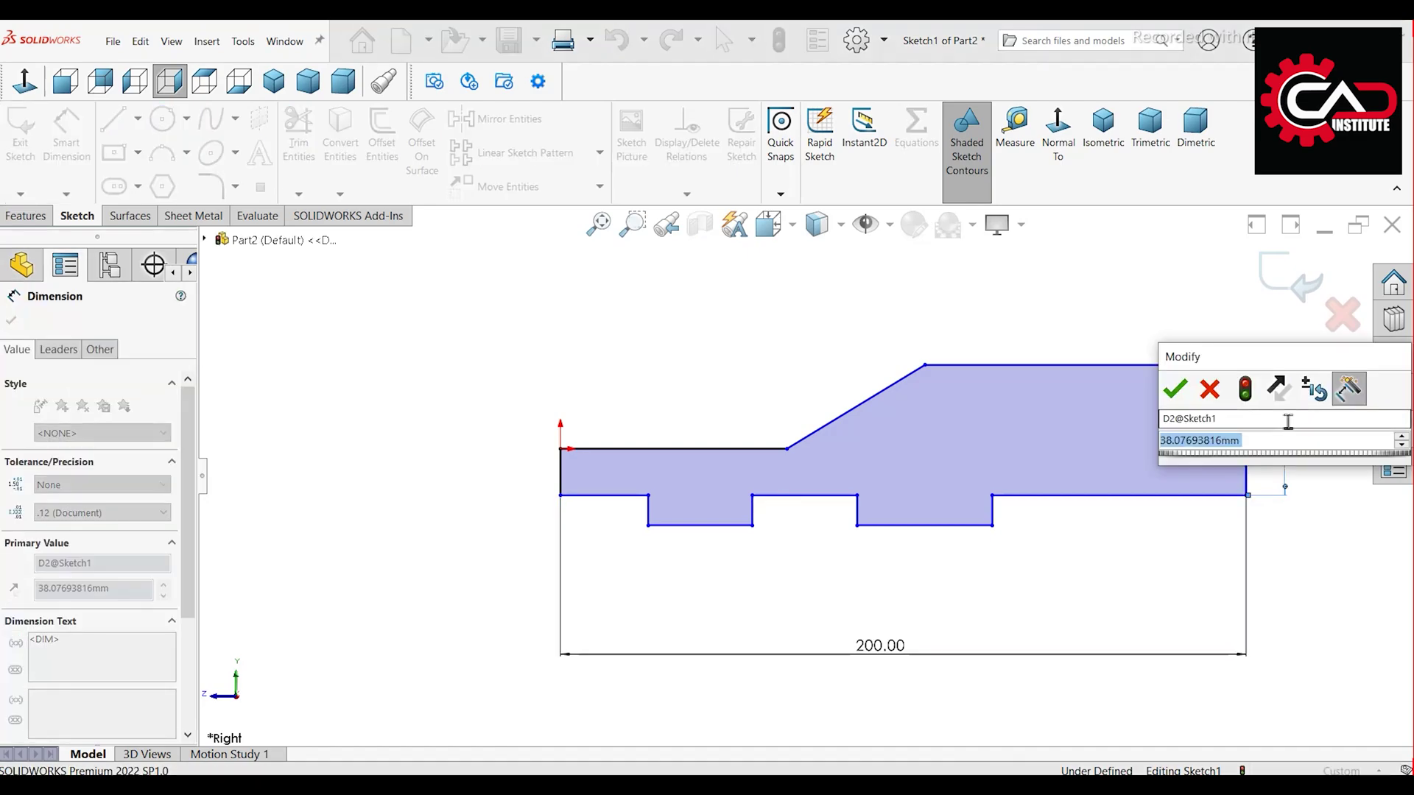
{"action": "type", "text": "40"}
{"action": "key", "text": "Return"}
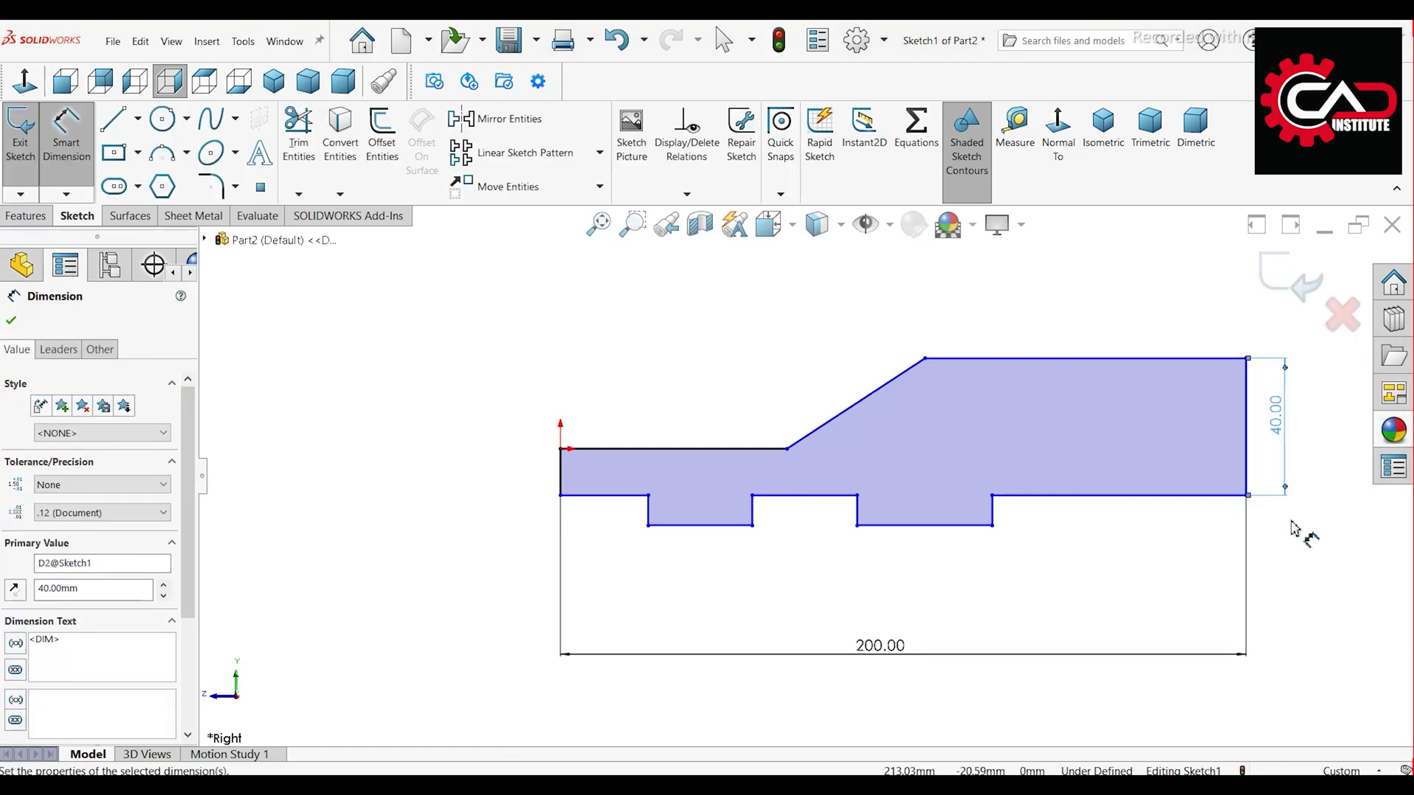
{"action": "scroll", "coordinate": [1268, 525], "scroll_direction": "down", "scroll_amount": 1}
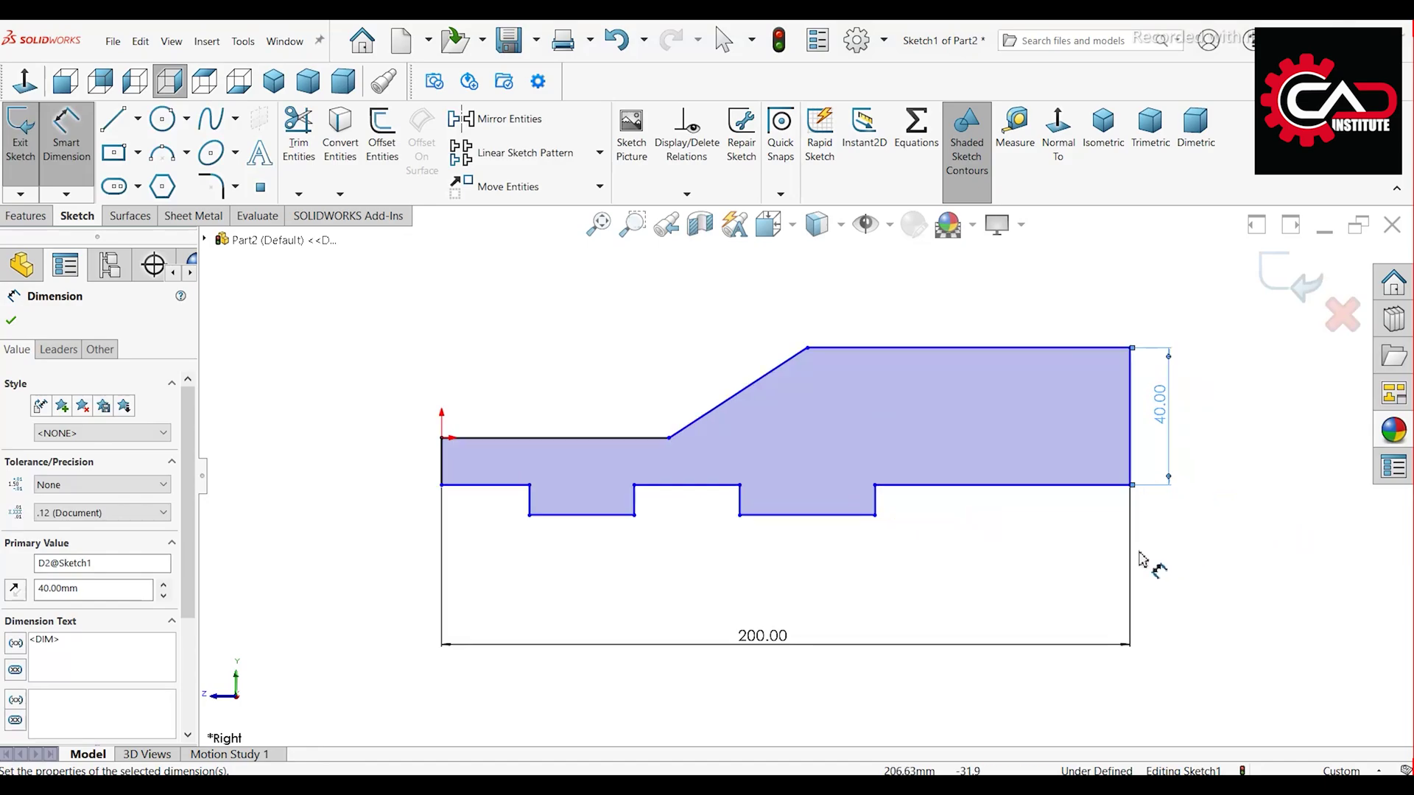
Step: Dimension the overall span across the outer corners of the two feet as 100 mm
{"action": "left_click", "coordinate": [876, 516]}
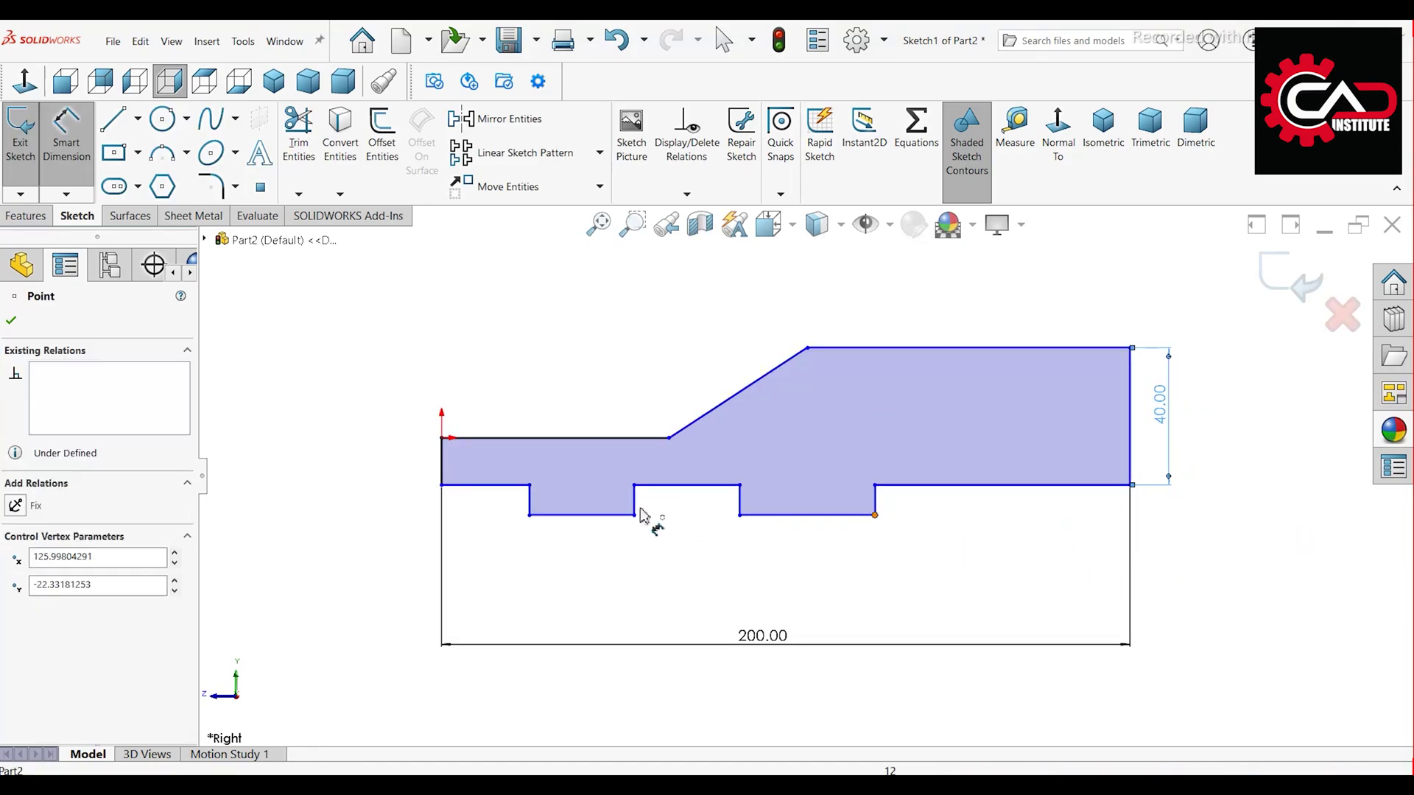
{"action": "left_click", "coordinate": [530, 516]}
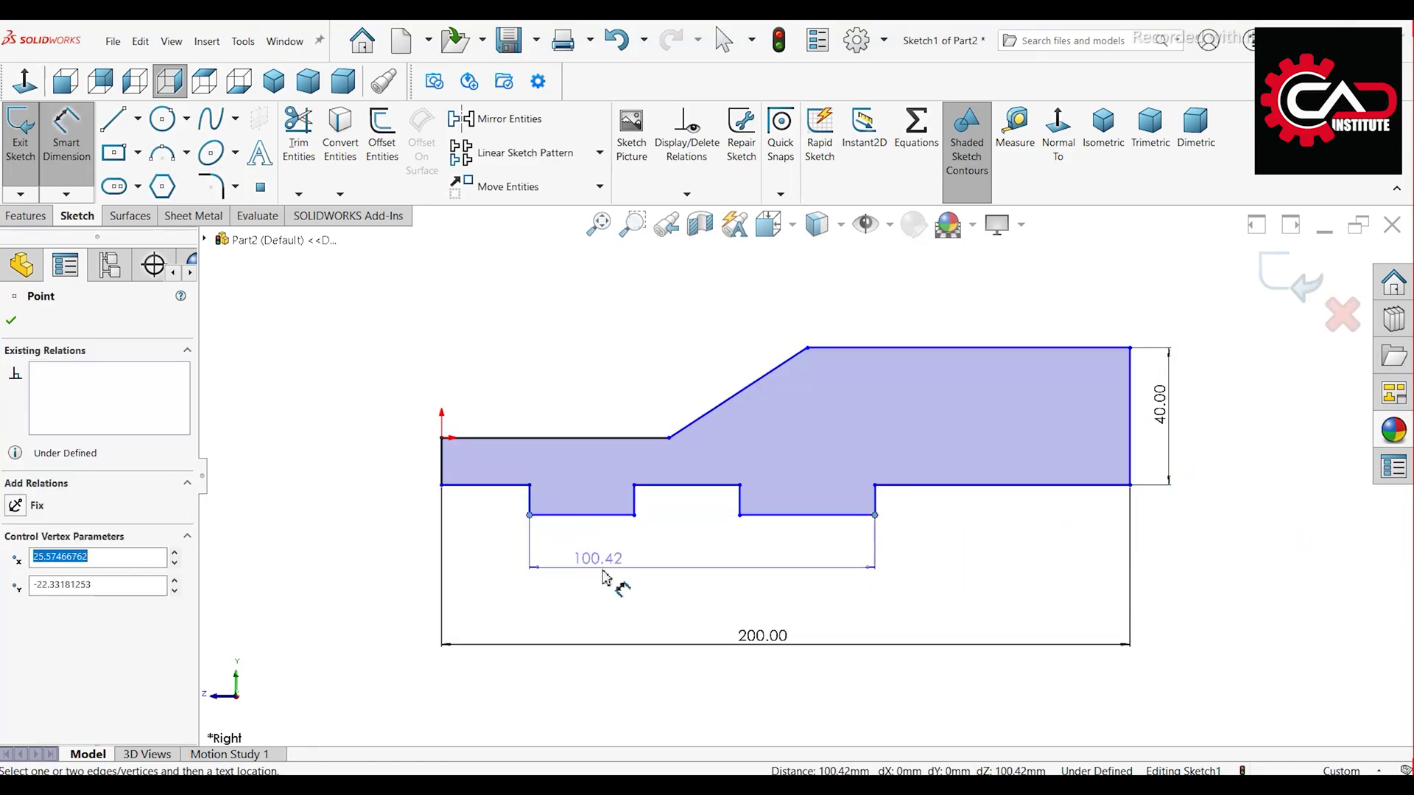
{"action": "left_click", "coordinate": [692, 591]}
{"action": "type", "text": "100"}
{"action": "key", "text": "Return"}
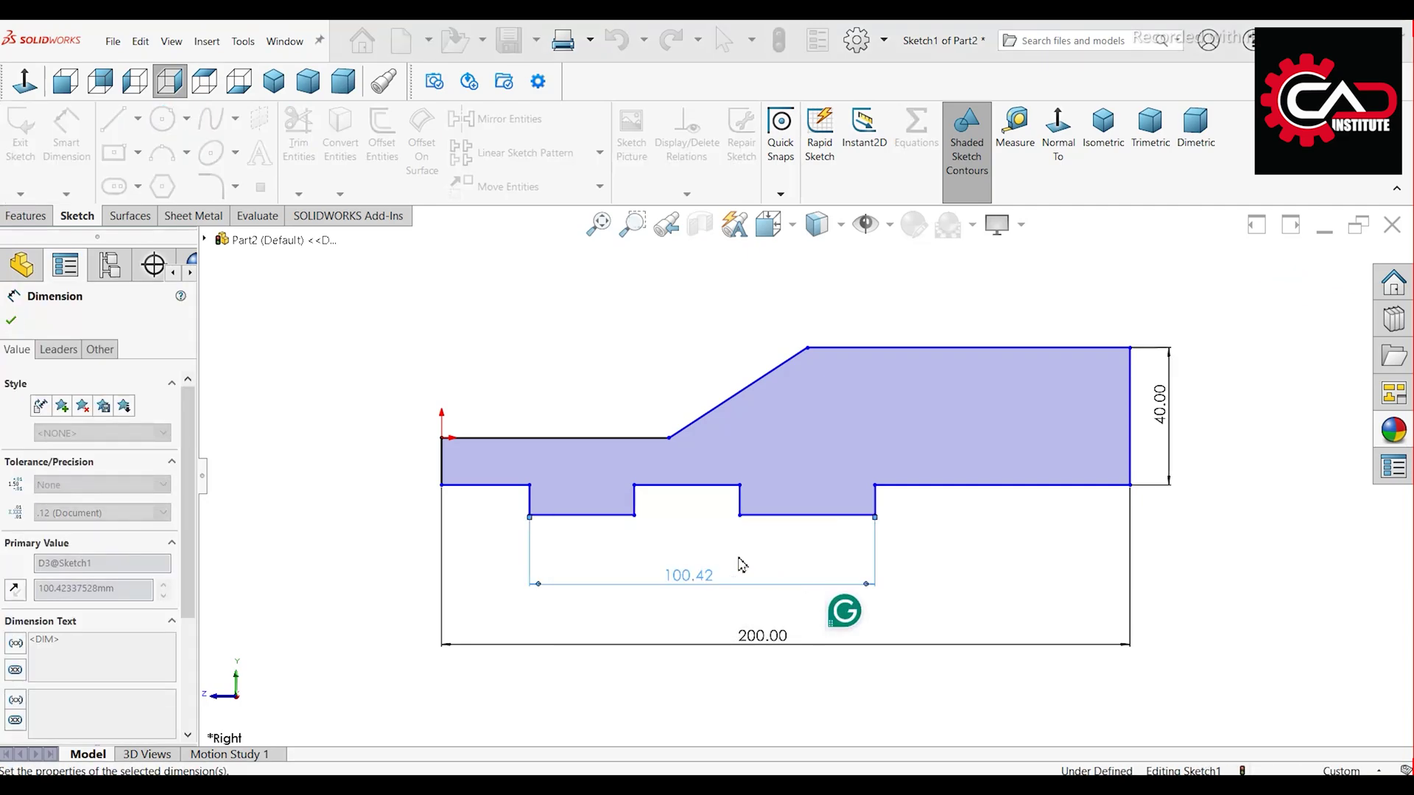
Step: Set the underside edge between the origin end and the first foot to 50 mm
{"action": "scroll", "coordinate": [486, 499], "scroll_direction": "down", "scroll_amount": 1}
{"action": "left_click", "coordinate": [490, 478]}
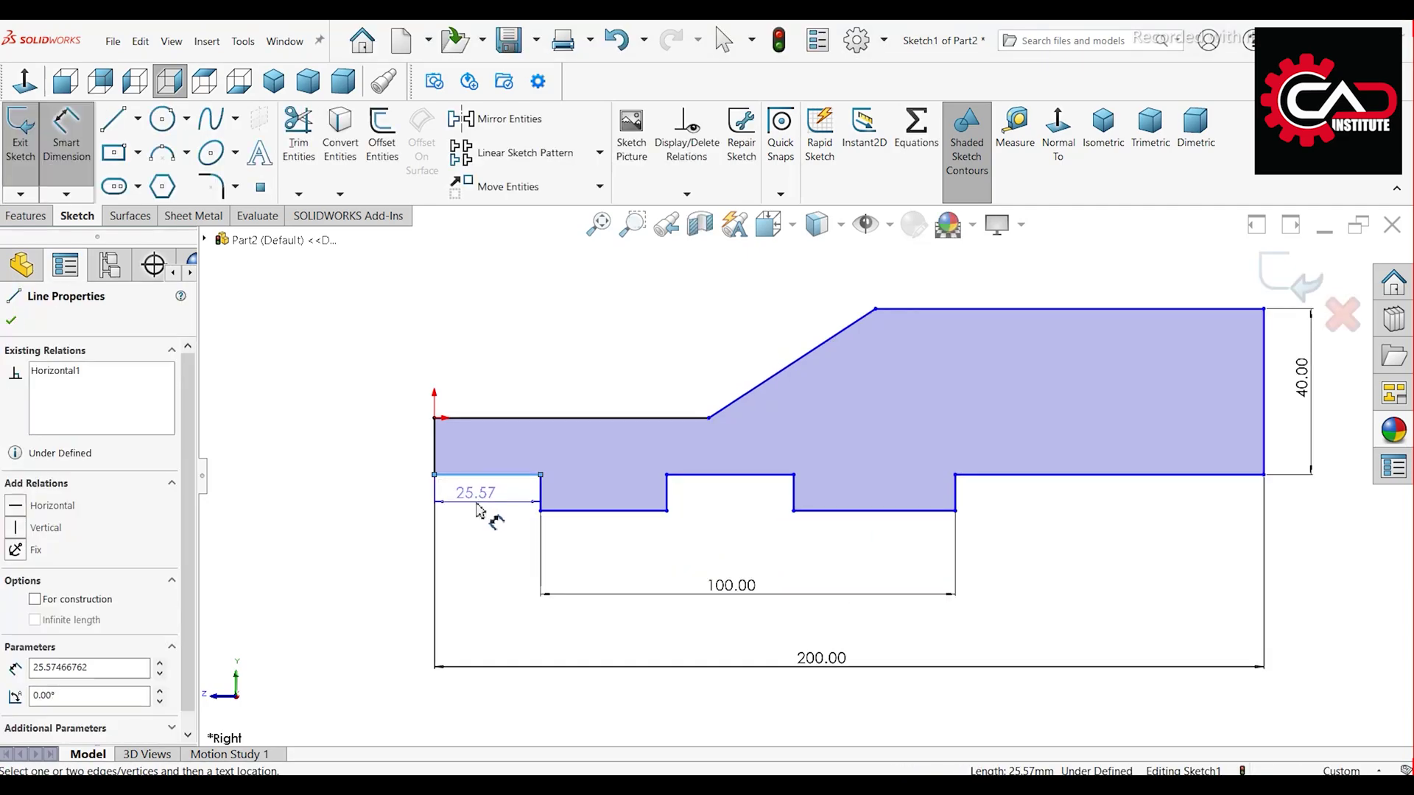
{"action": "left_click", "coordinate": [372, 513]}
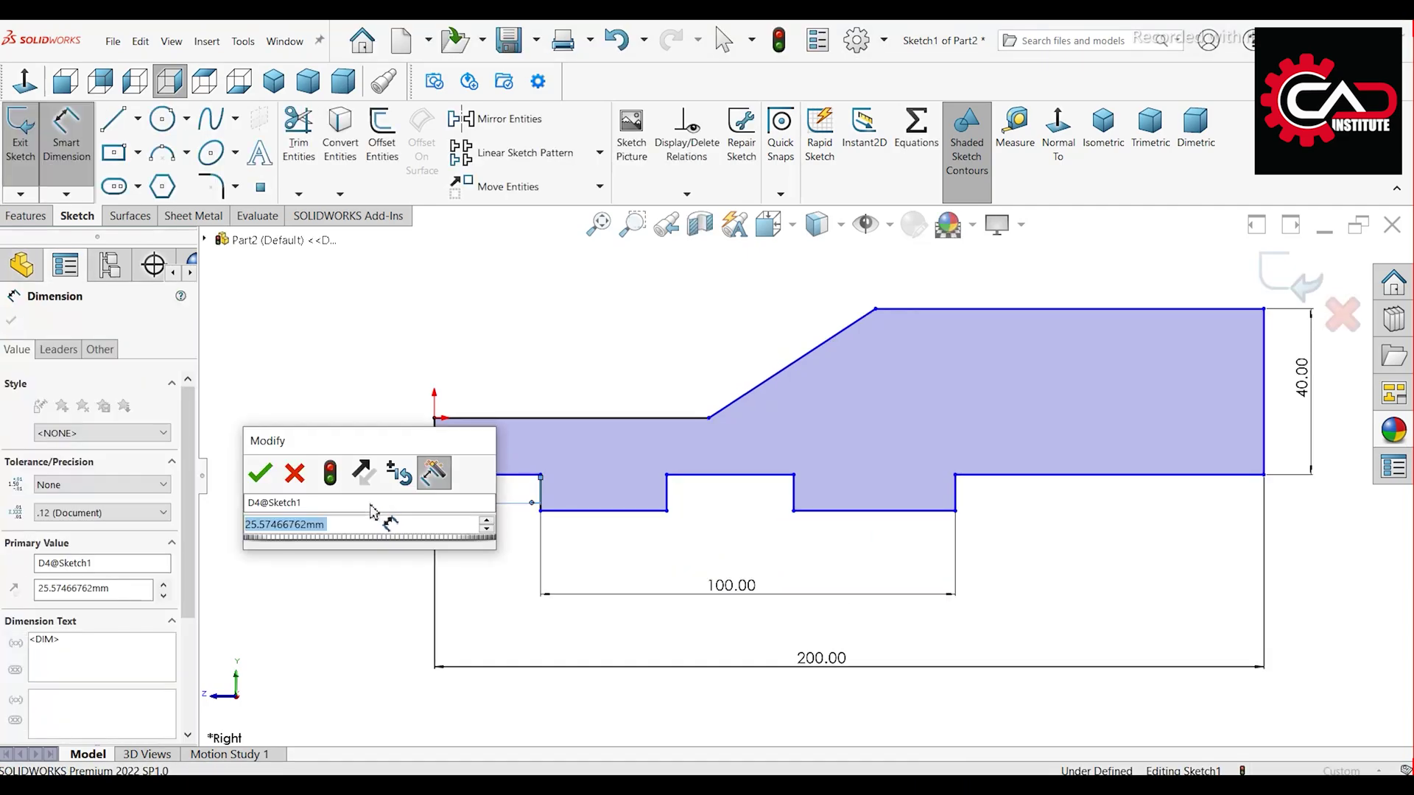
{"action": "type", "text": "50"}
{"action": "key", "text": "Return"}
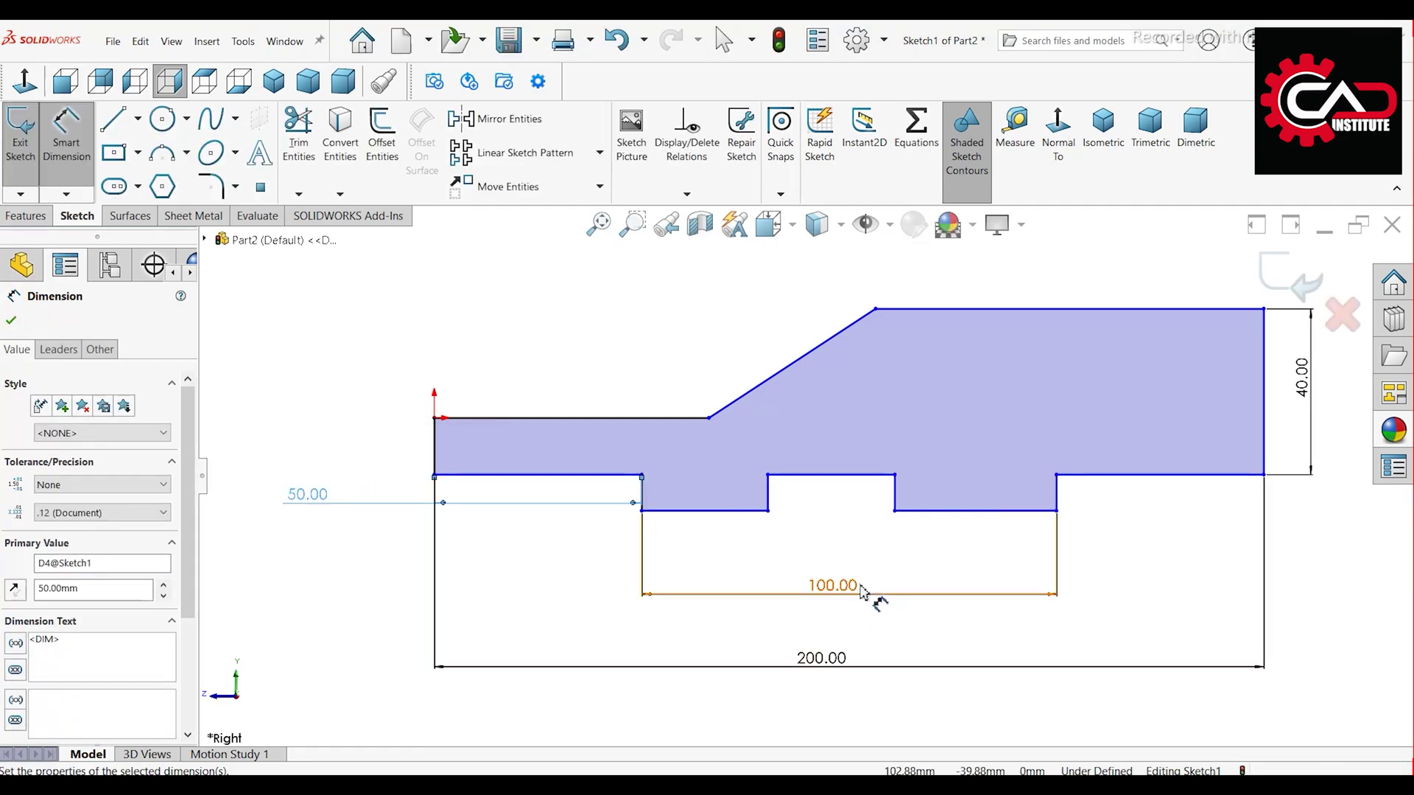
Step: Dimension the gap between the two feet as 25 mm and the first foot's width as 37.5 mm
{"action": "left_click", "coordinate": [848, 479]}
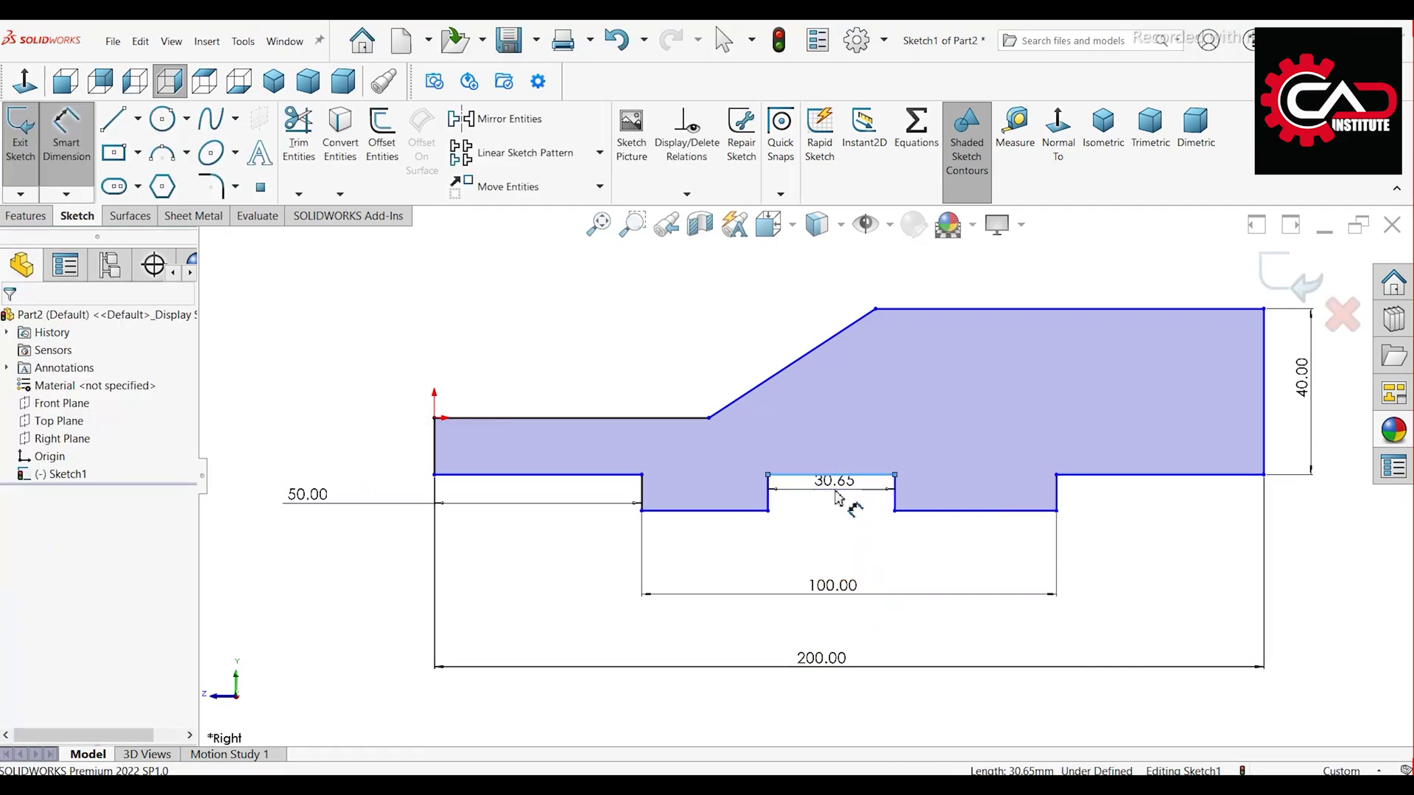
{"action": "left_click", "coordinate": [839, 499]}
{"action": "key", "text": "Return"}
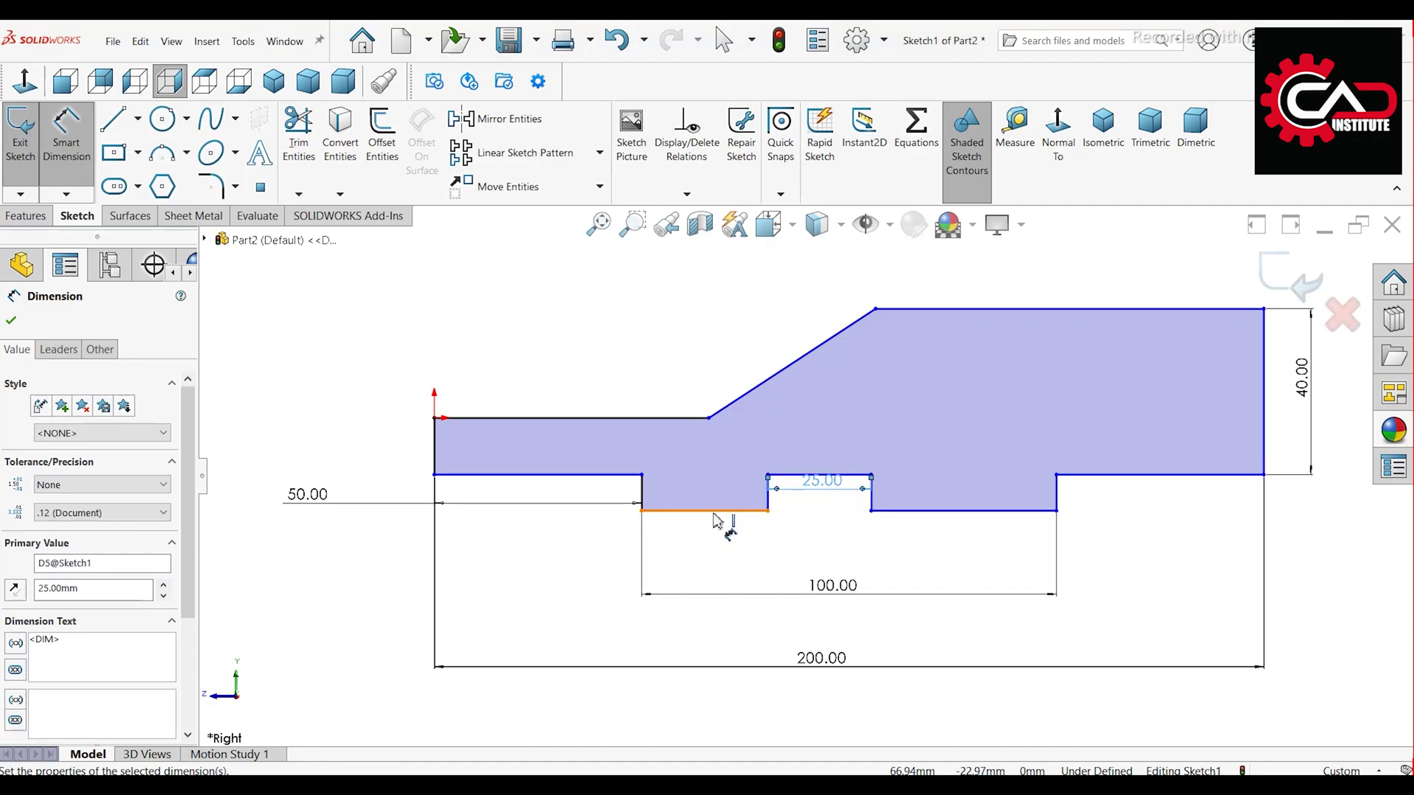
{"action": "left_click", "coordinate": [708, 510]}
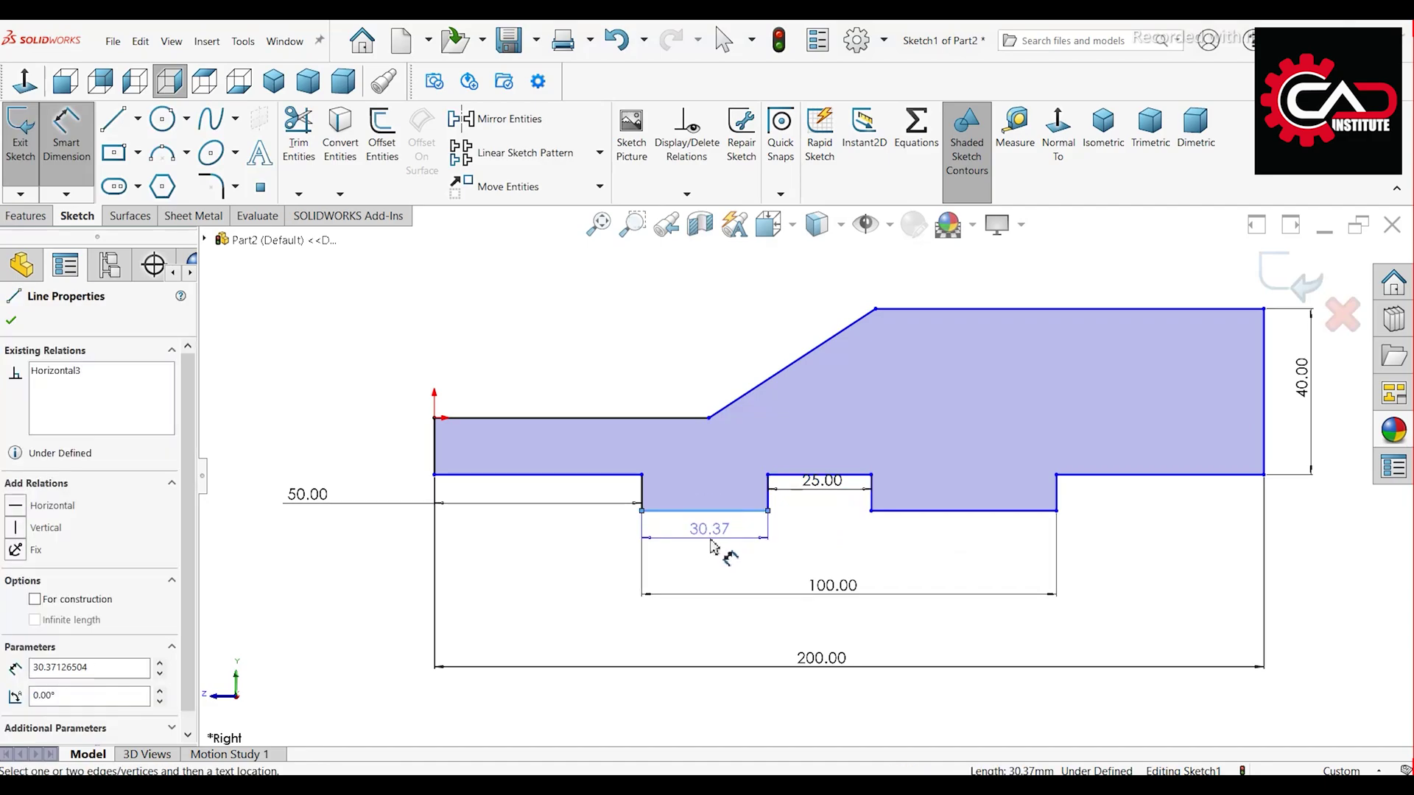
{"action": "left_click", "coordinate": [711, 540]}
{"action": "type", "text": "30"}
{"action": "key", "text": "Return"}
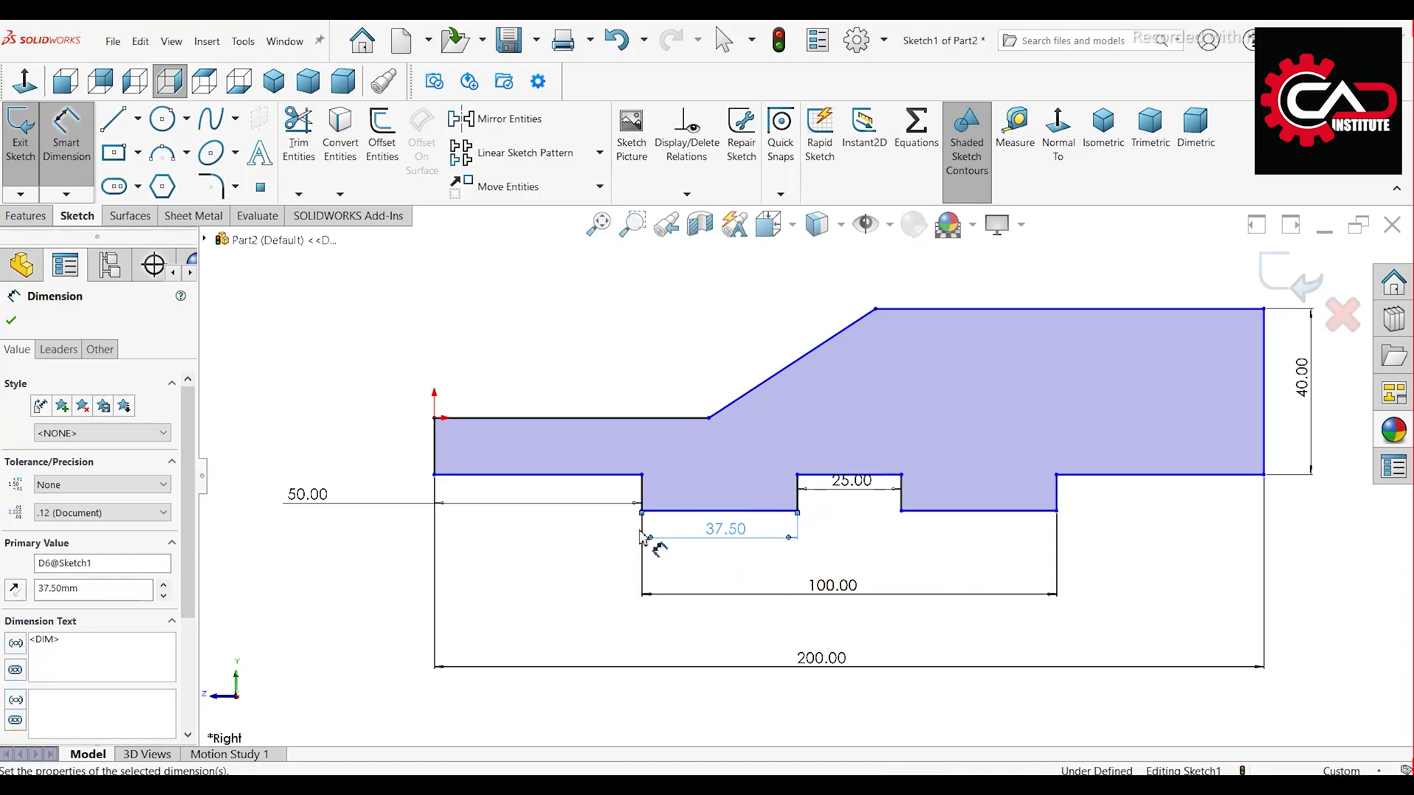
Step: Set the height of the vertical edge at the origin end to 25 mm
{"action": "left_click", "coordinate": [435, 445]}
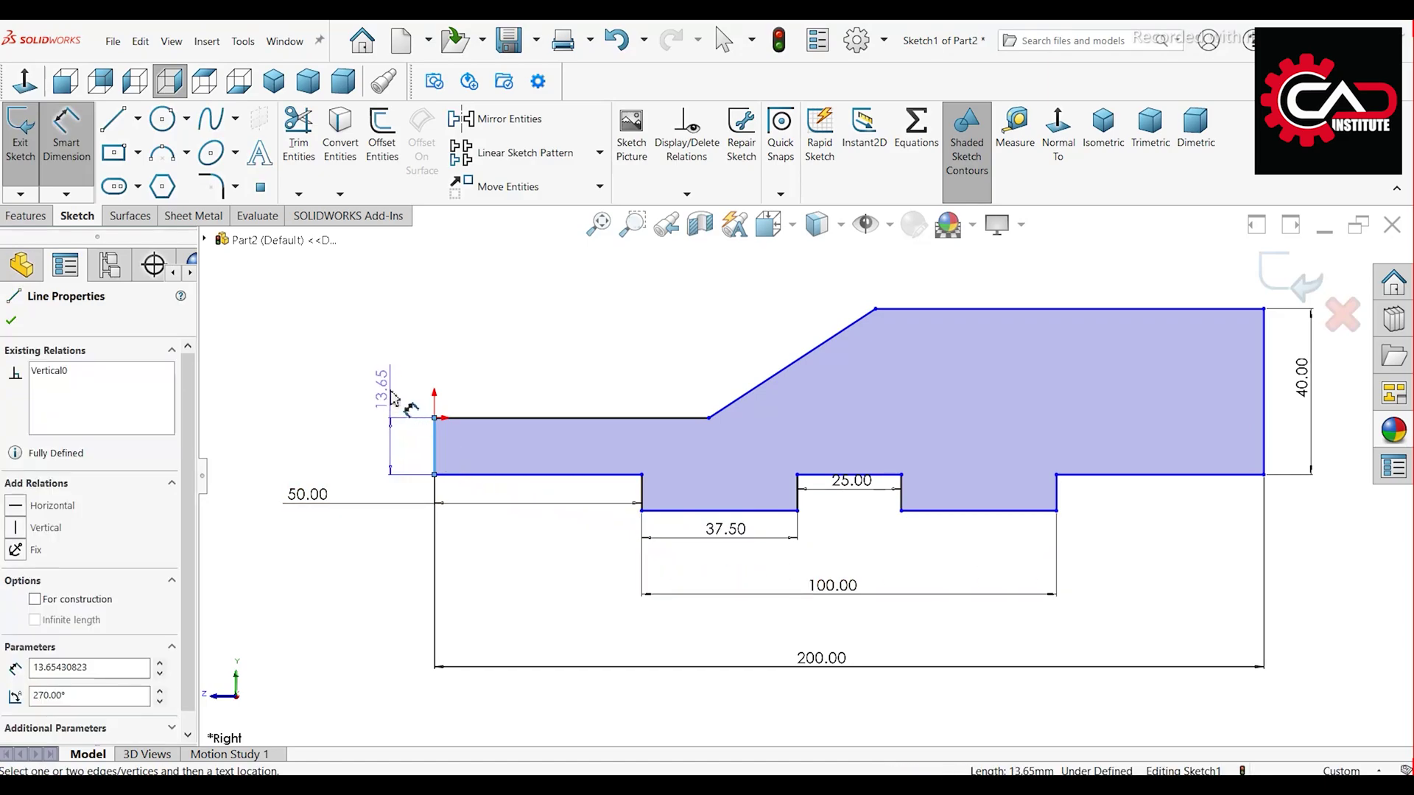
{"action": "left_click", "coordinate": [391, 398]}
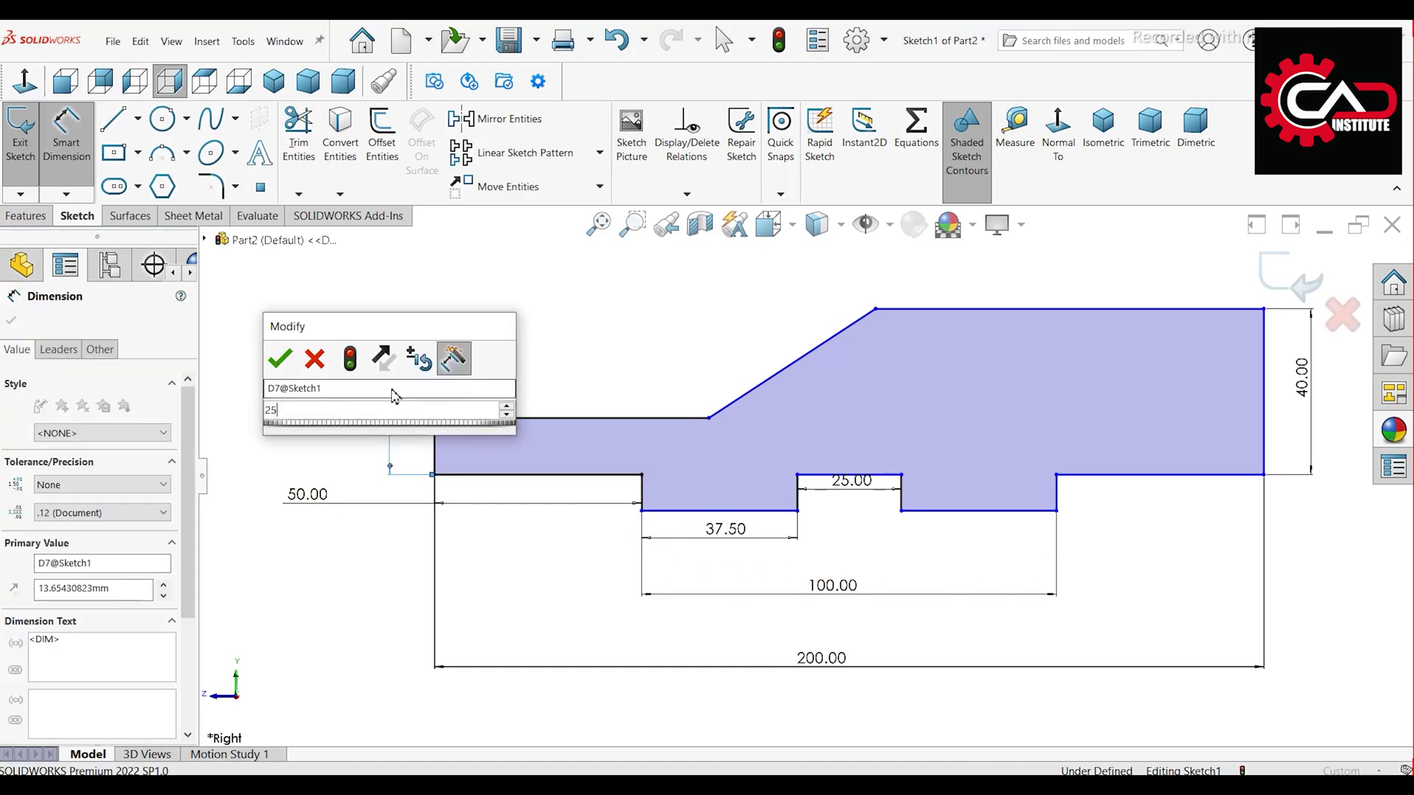
{"action": "type", "text": "25"}
{"action": "key", "text": "Return"}
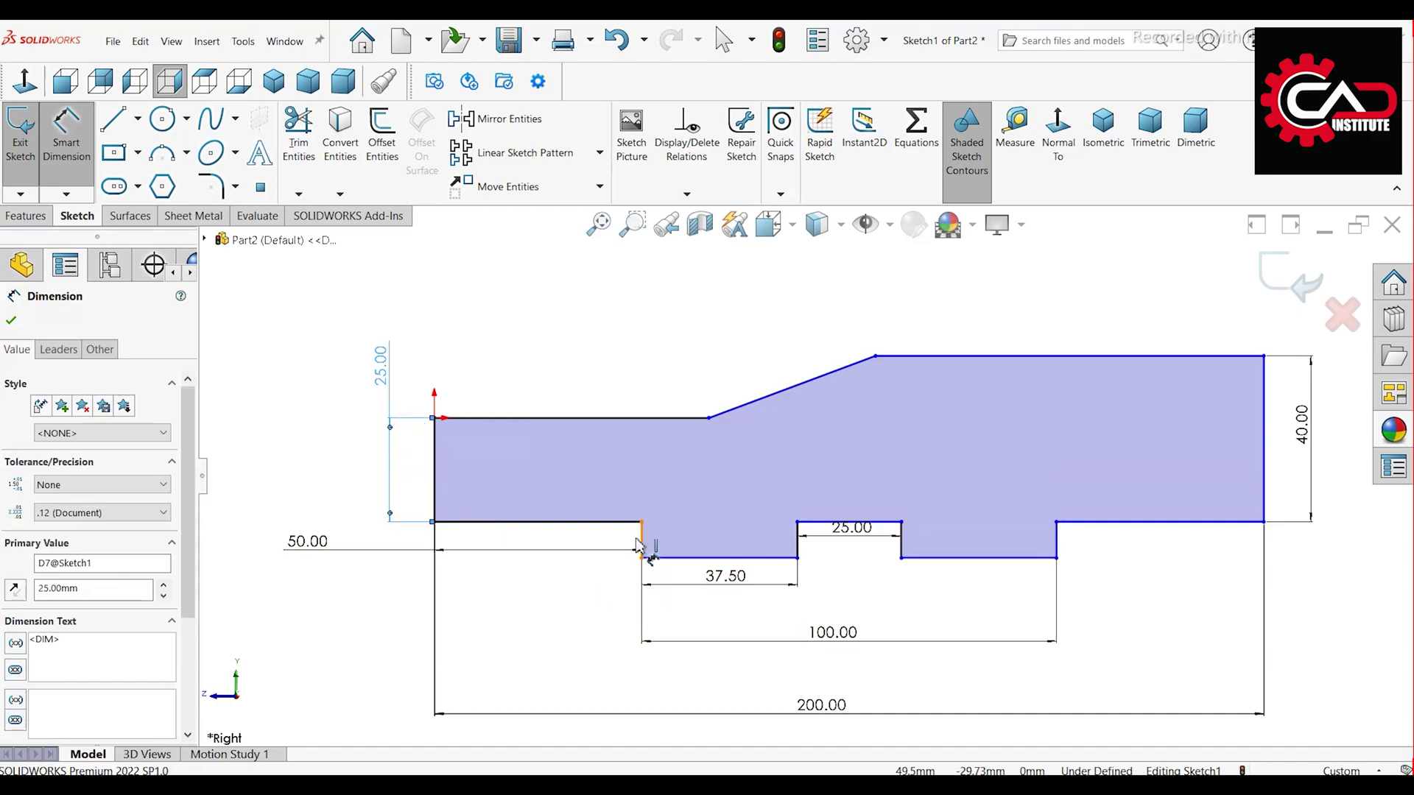
Step: Dimension the first foot's outer vertical edge as 10 mm
{"action": "left_click", "coordinate": [641, 549]}
{"action": "left_click", "coordinate": [560, 585]}
{"action": "type", "text": "10"}
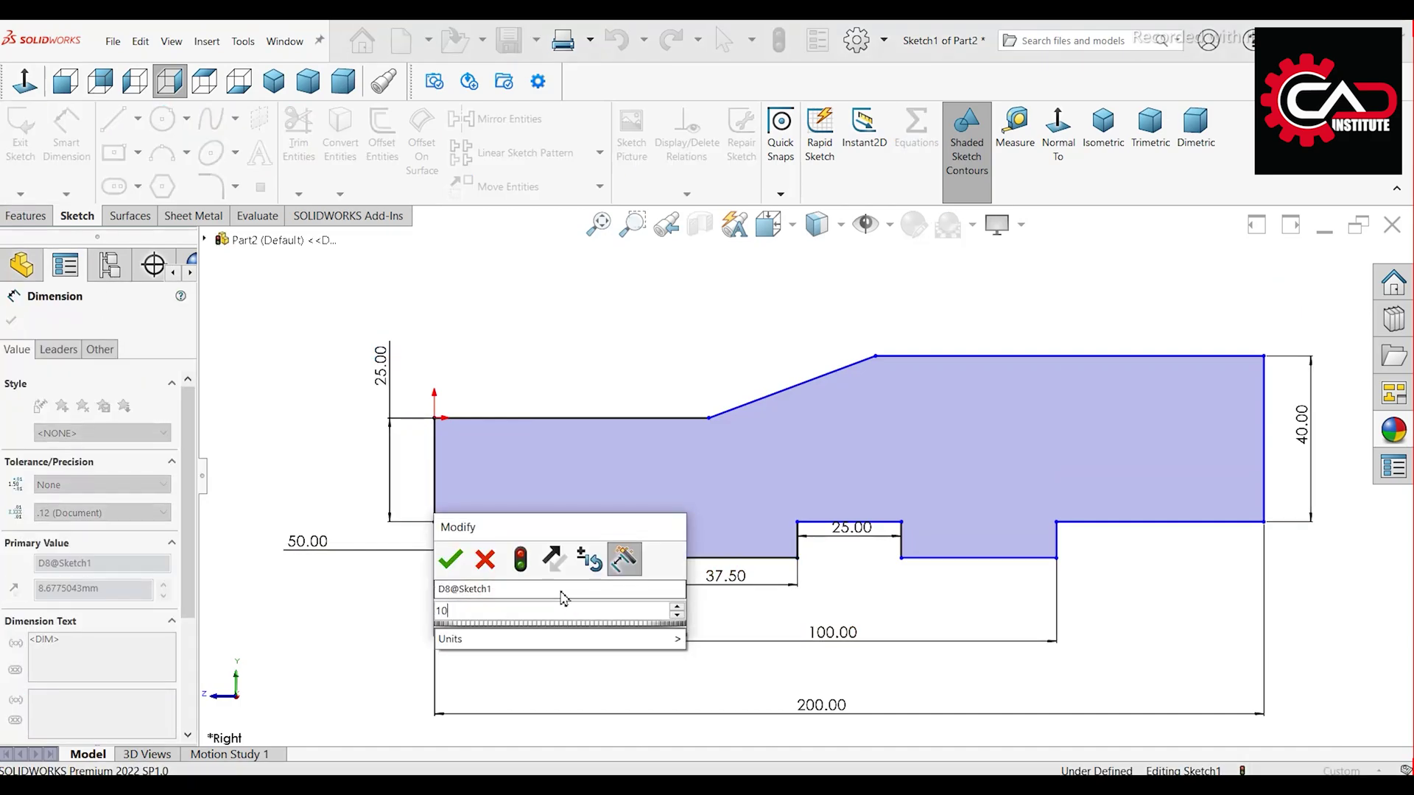
{"action": "key", "text": "Return"}
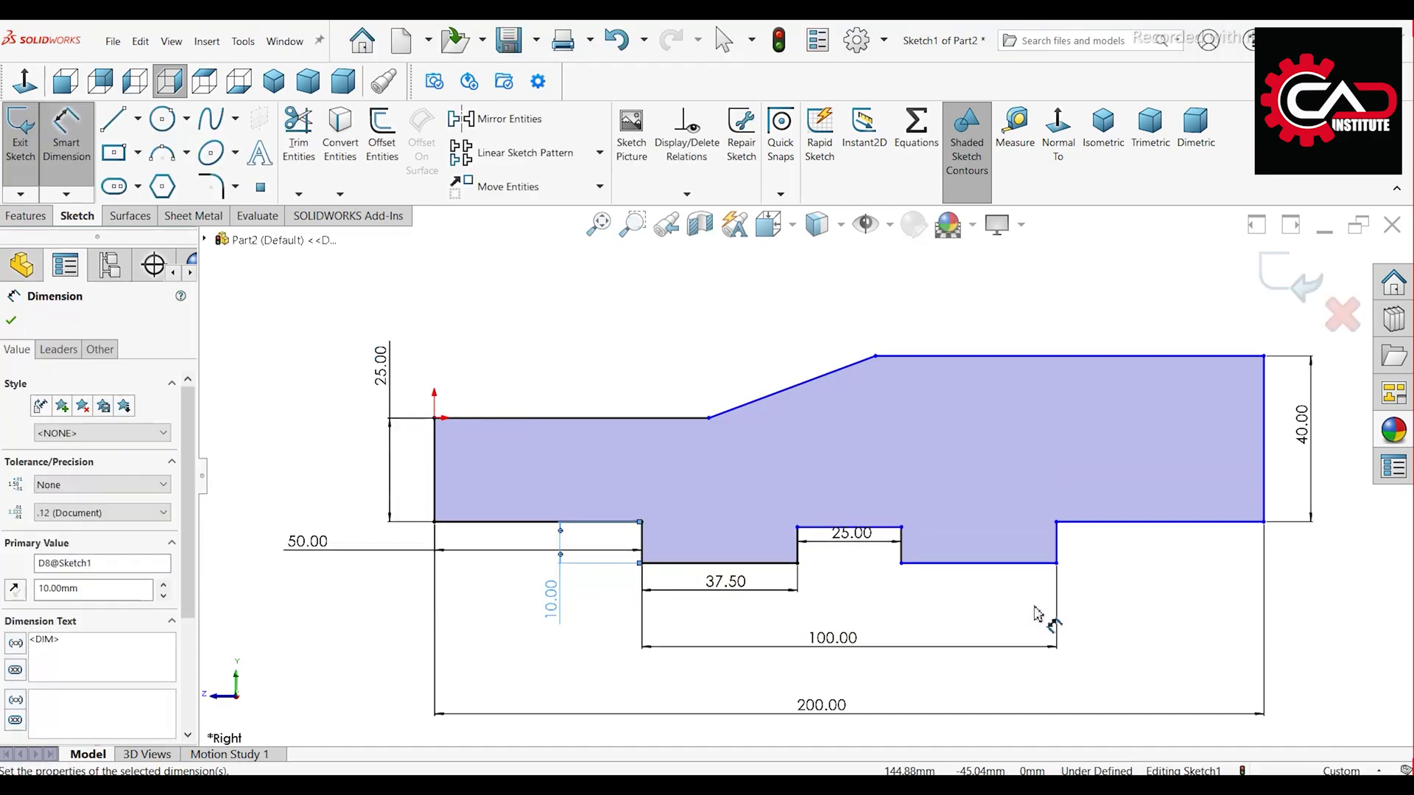
Step: Dimension the raised top edge as 60 mm and the lower top edge at the origin end as 100 mm
{"action": "left_click", "coordinate": [1078, 357]}
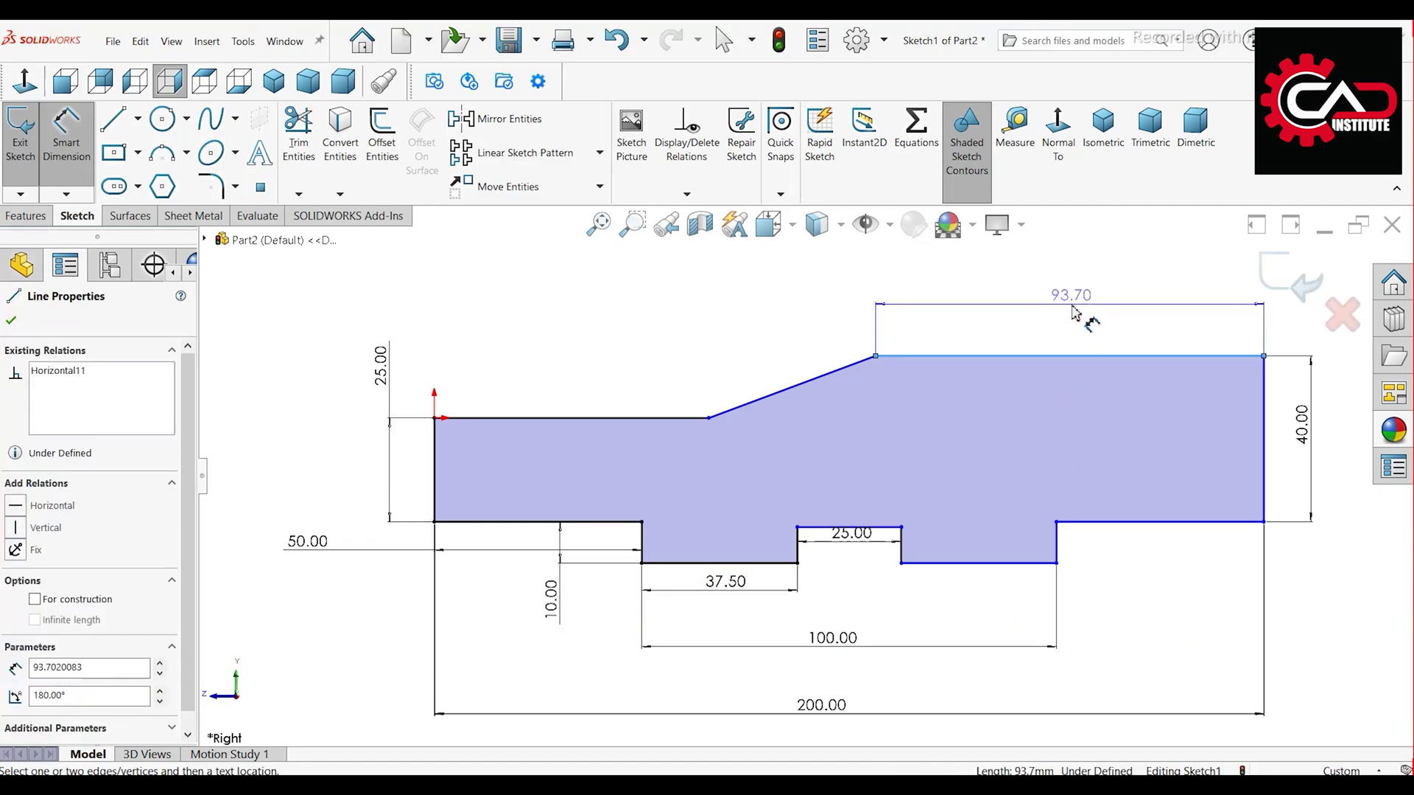
{"action": "left_click", "coordinate": [1075, 312]}
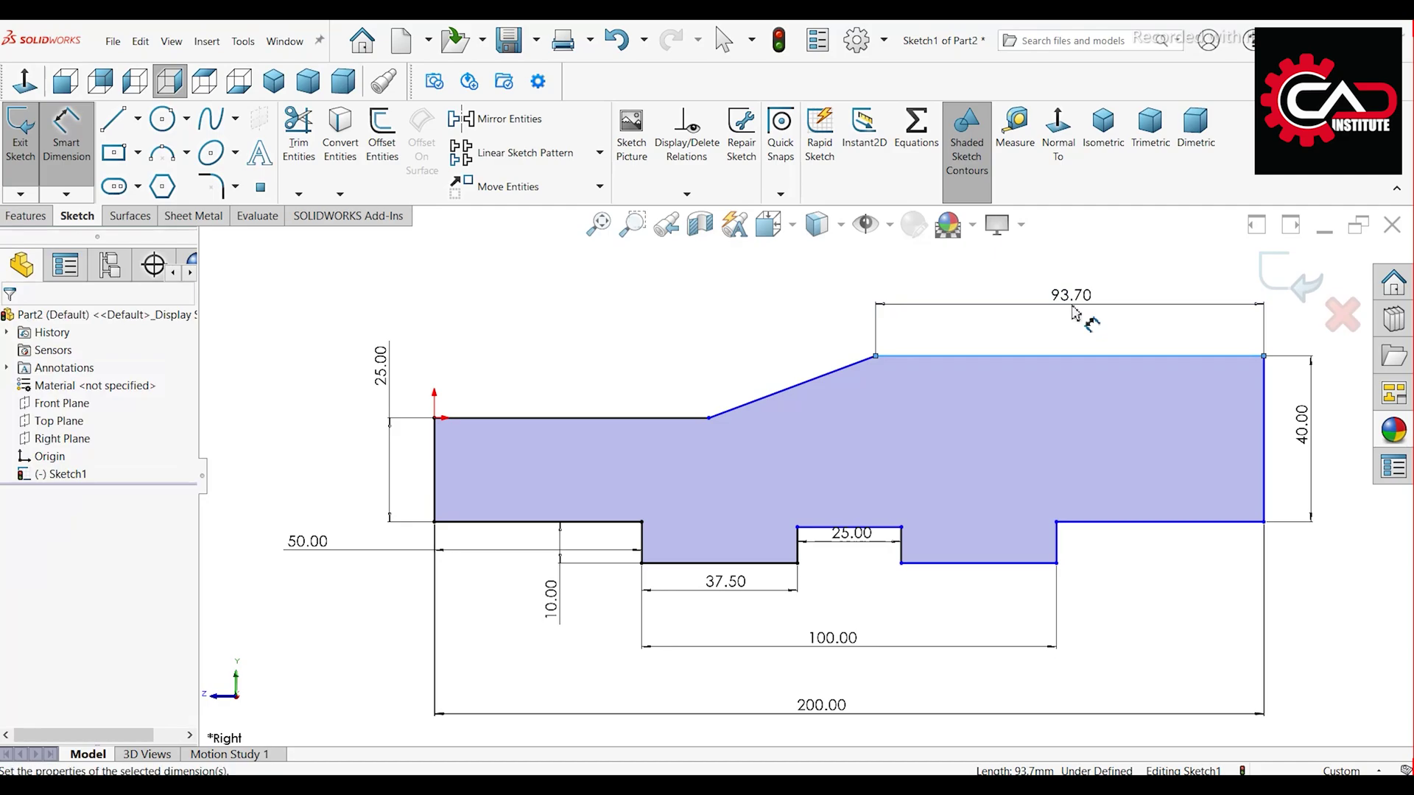
{"action": "type", "text": "60"}
{"action": "key", "text": "Return"}
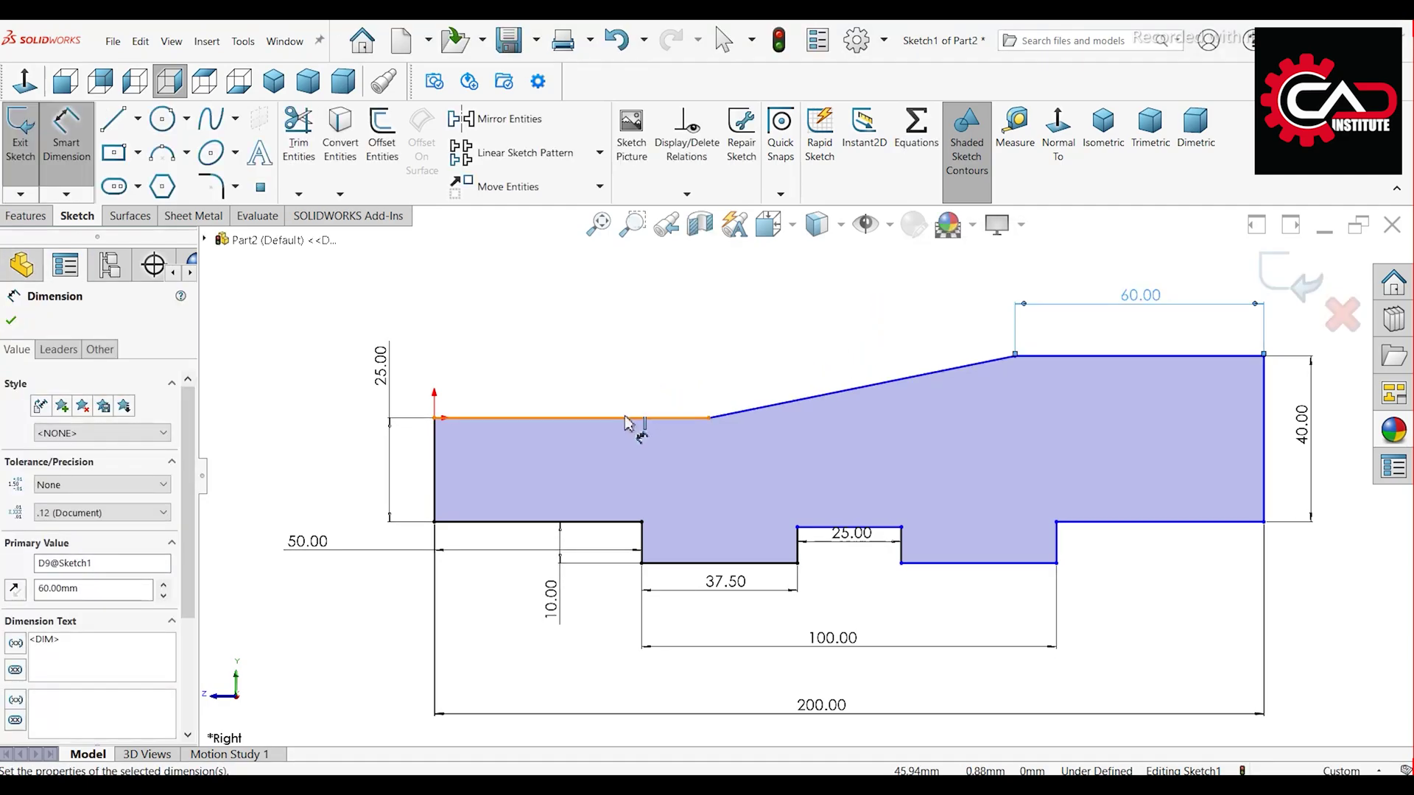
{"action": "left_click", "coordinate": [627, 421]}
{"action": "left_click", "coordinate": [671, 369]}
{"action": "type", "text": "100"}
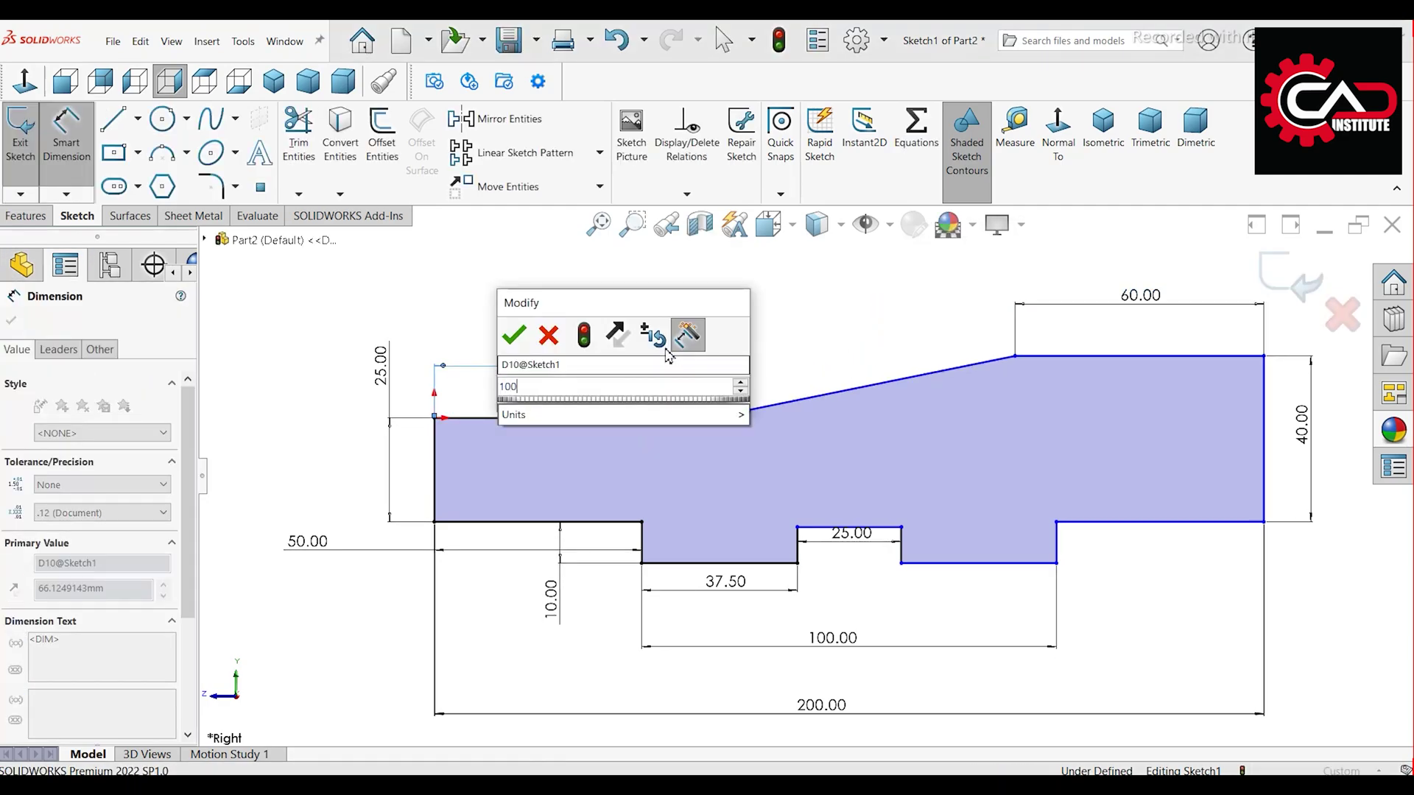
{"action": "key", "text": "Return"}
{"action": "key", "text": "f"}
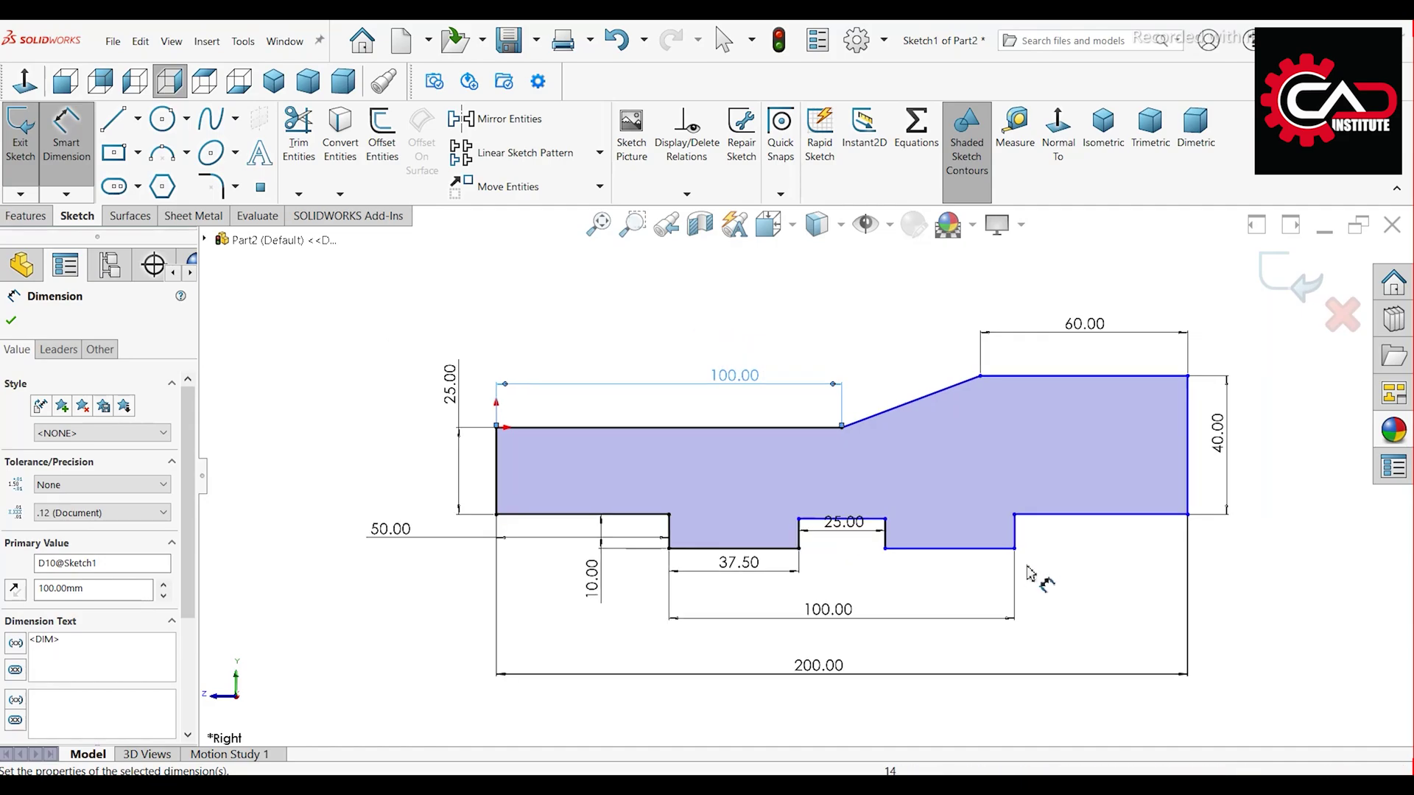
{"action": "right_click", "coordinate": [1065, 571]}
{"action": "left_click", "coordinate": [1072, 614]}
Step: Make the underside edges outside the feet and the edge between the feet collinear
{"action": "scroll", "coordinate": [845, 589], "scroll_direction": "down", "scroll_amount": 1}
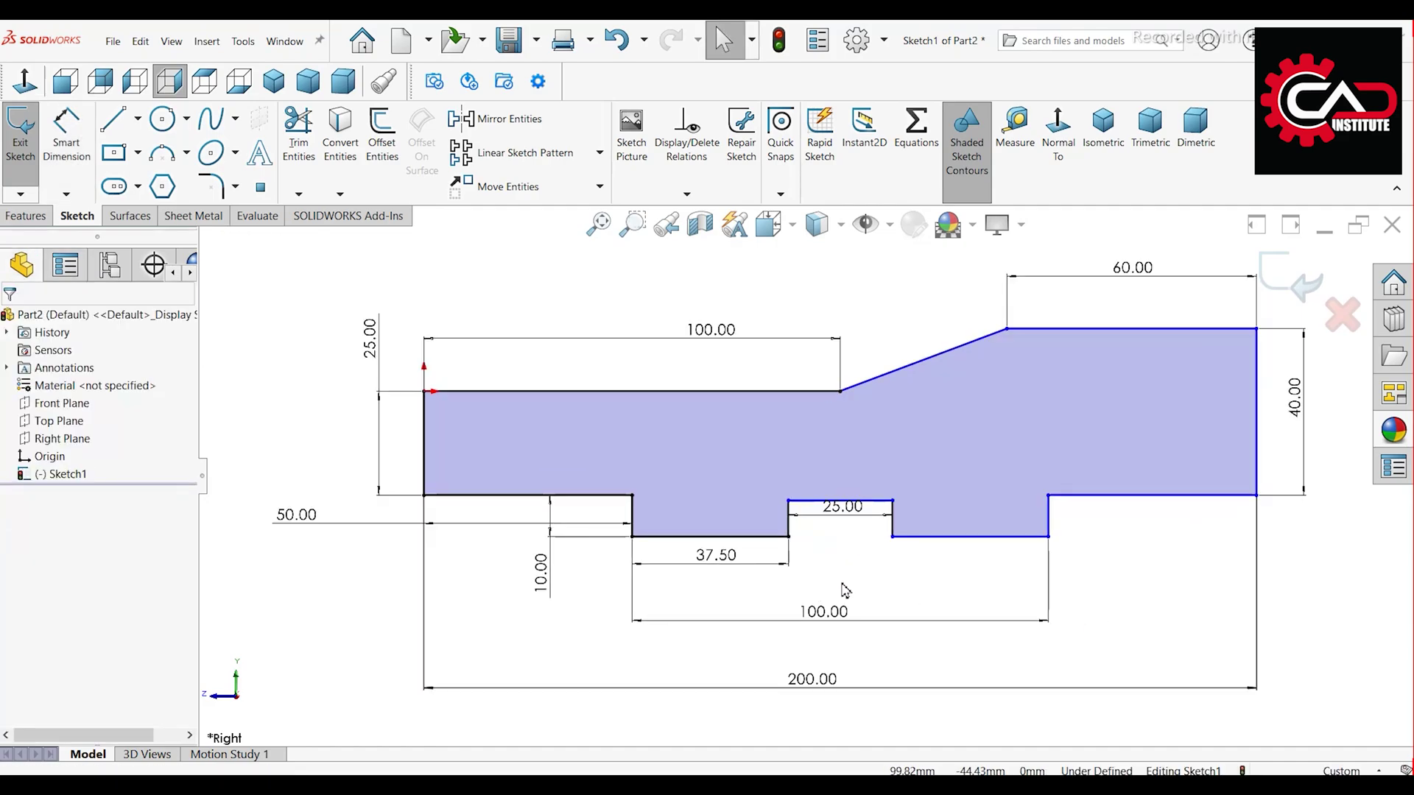
{"action": "left_click", "coordinate": [882, 507]}
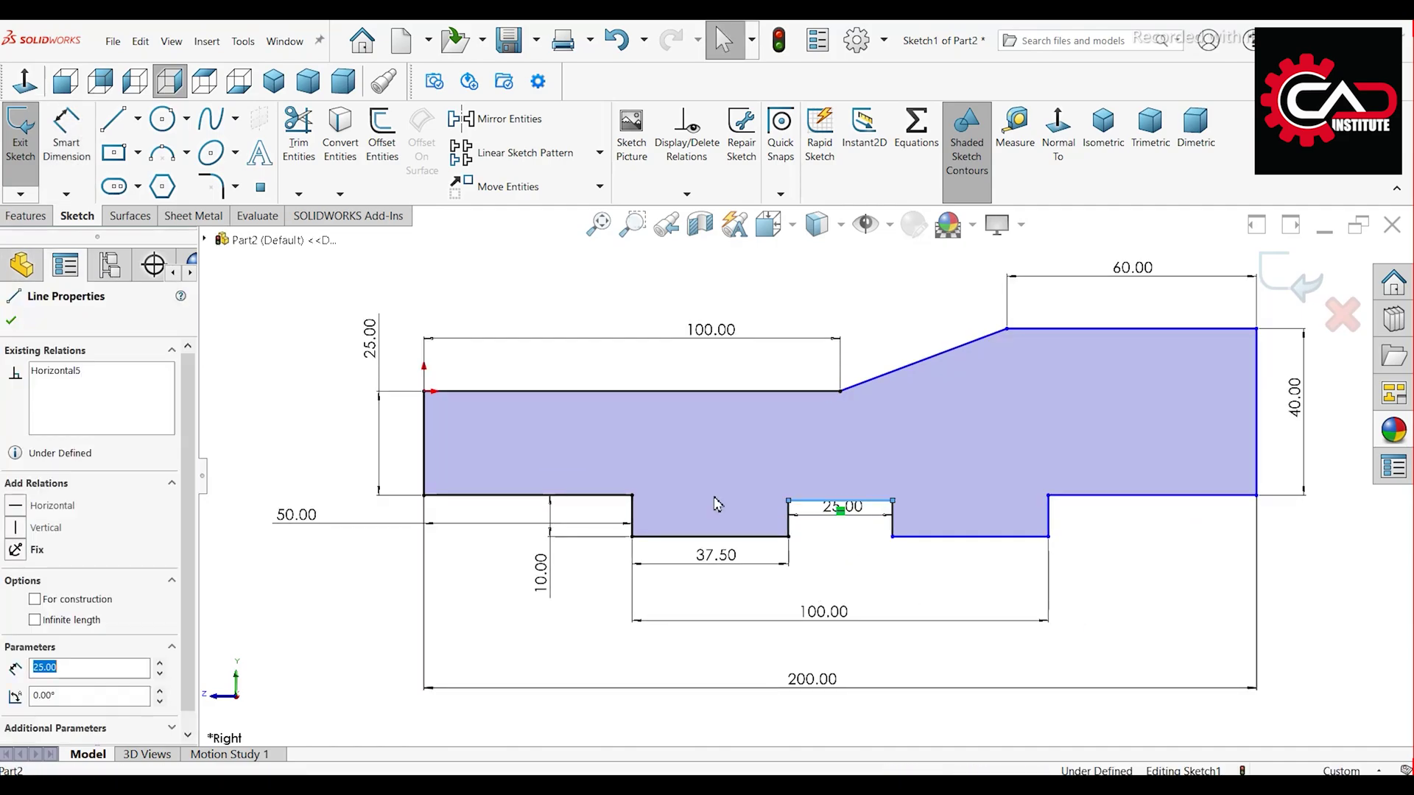
{"action": "left_click", "coordinate": [609, 496], "text": "ctrl"}
{"action": "left_click", "coordinate": [1141, 495], "text": "ctrl"}
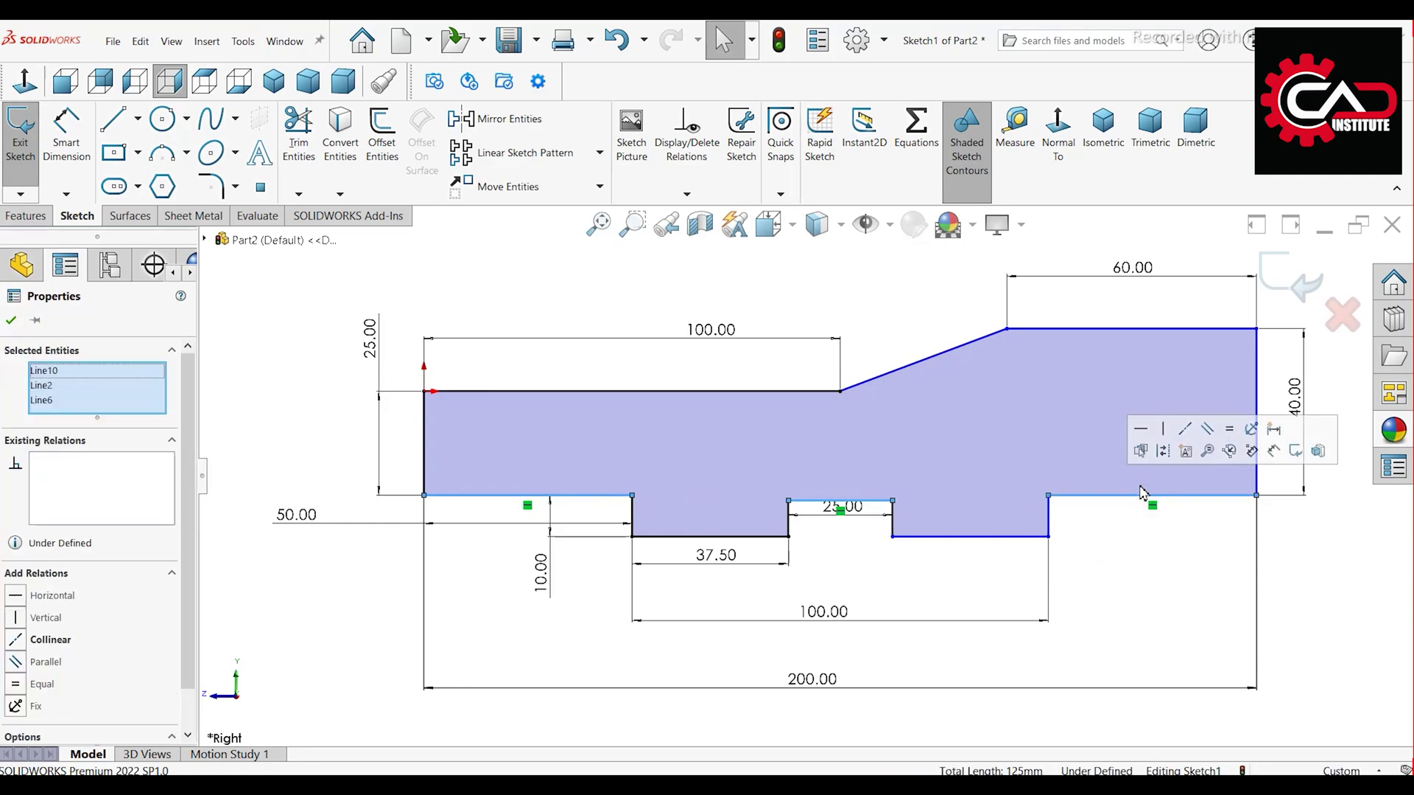
{"action": "left_click", "coordinate": [1182, 435]}
{"action": "left_click", "coordinate": [1162, 551]}
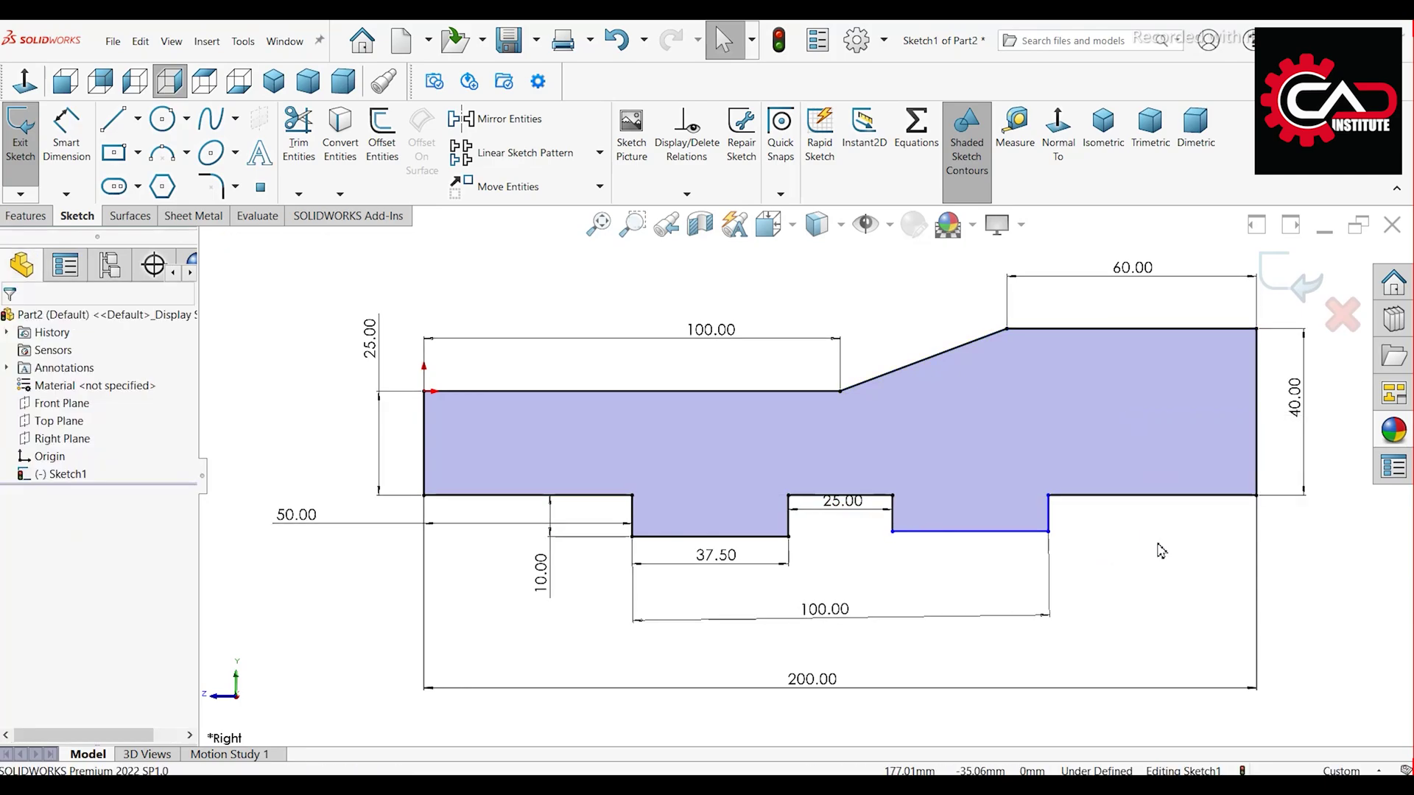
Step: Add an Equal relation between the bottom edges of the two feet
{"action": "left_click", "coordinate": [940, 541]}
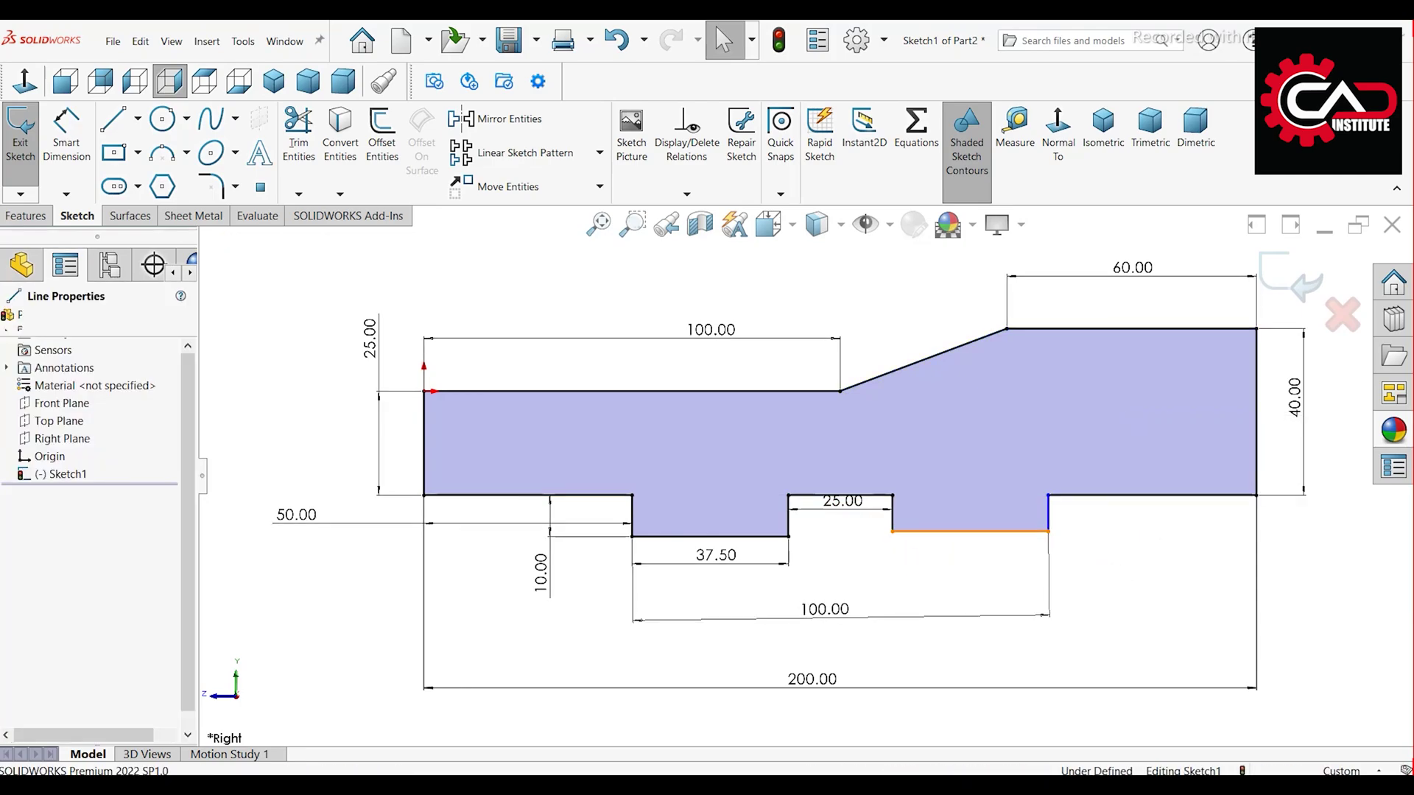
{"action": "left_click", "coordinate": [766, 537], "text": "ctrl"}
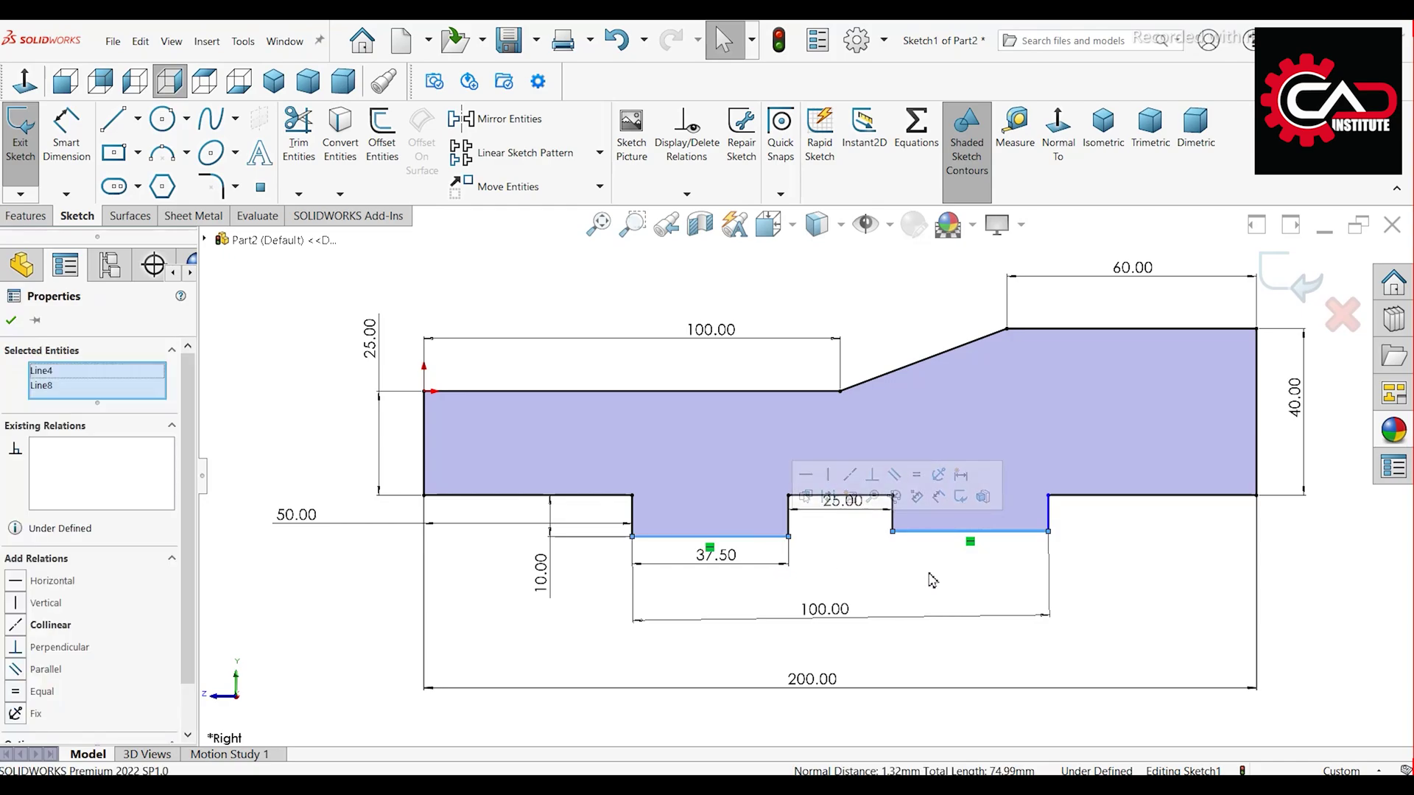
{"action": "left_click", "coordinate": [916, 475]}
{"action": "left_click", "coordinate": [1142, 600]}
Step: Extrude the profile as a boss using the Mid Plane end condition with a depth of 100 mm
{"action": "key", "text": "z"}
{"action": "key", "text": "z"}
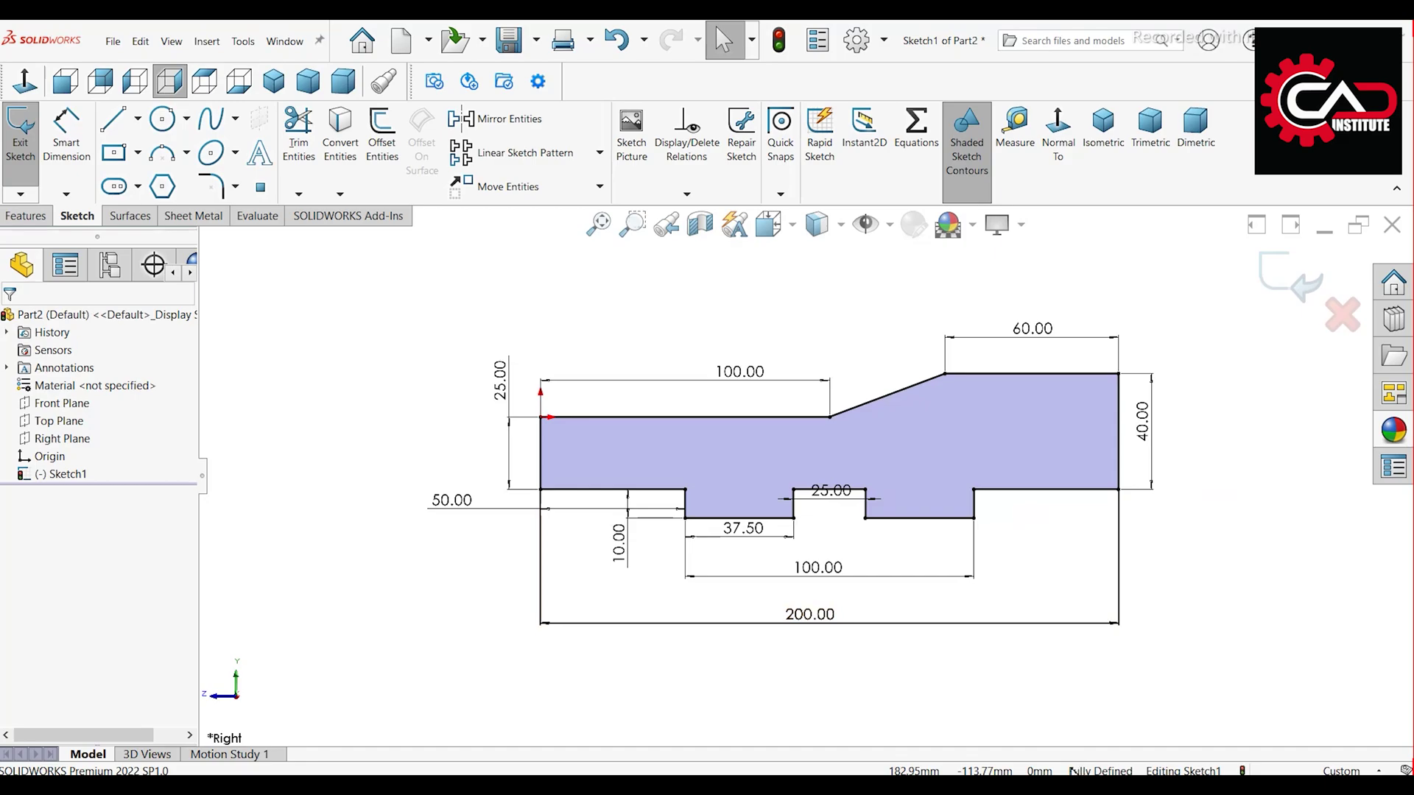
{"action": "left_click", "coordinate": [18, 218]}
{"action": "left_click", "coordinate": [30, 170]}
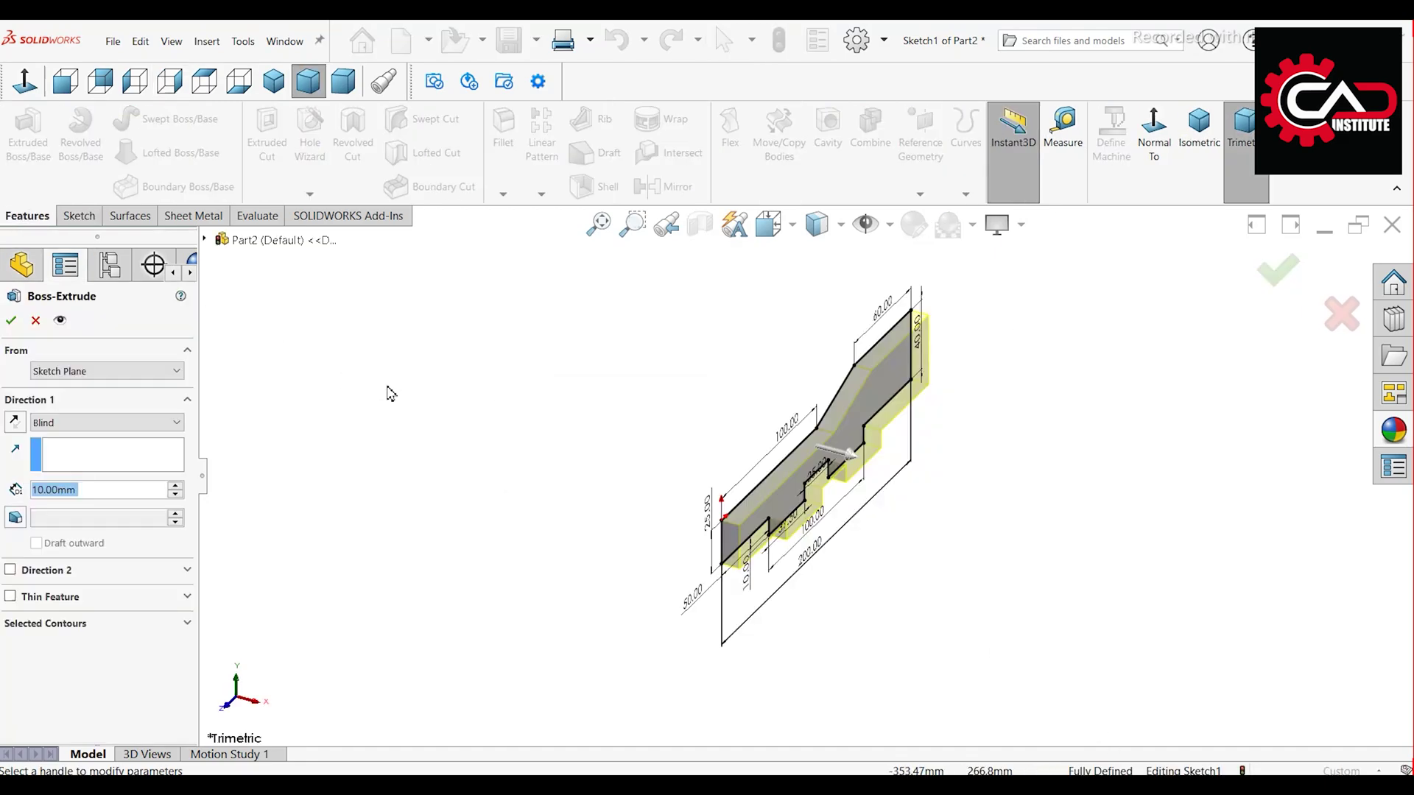
{"action": "left_click", "coordinate": [117, 424]}
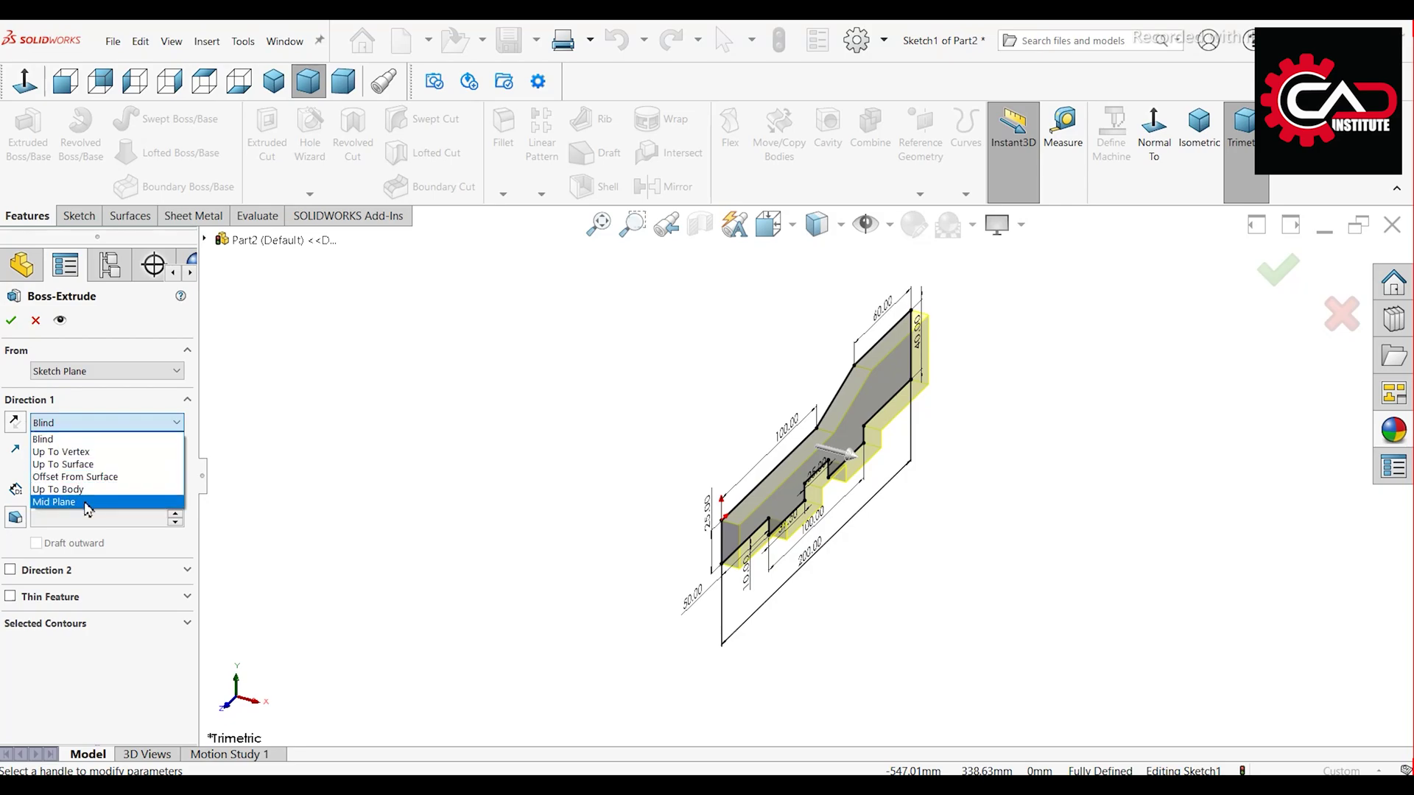
{"action": "left_click", "coordinate": [87, 501]}
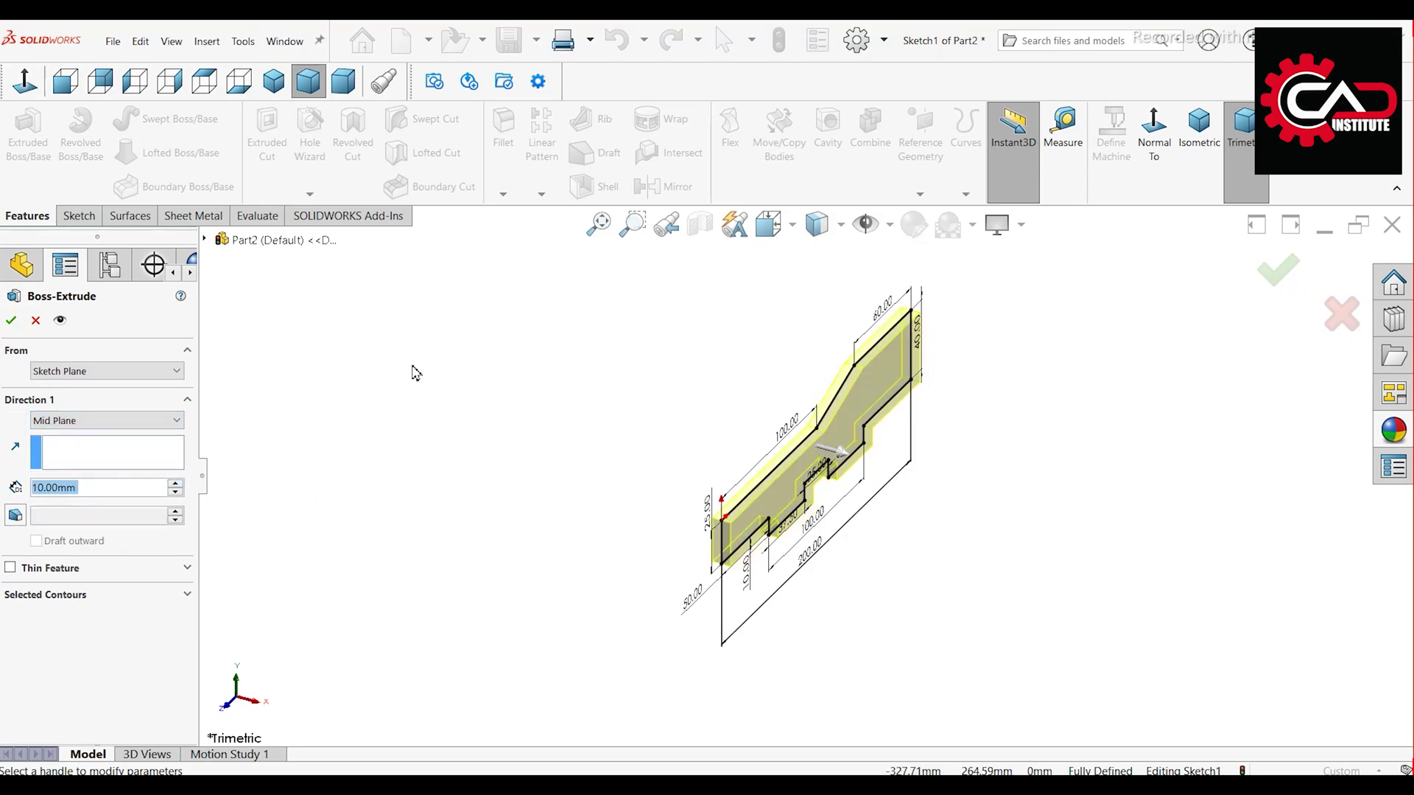
{"action": "type", "text": "100"}
{"action": "key", "text": "Return"}
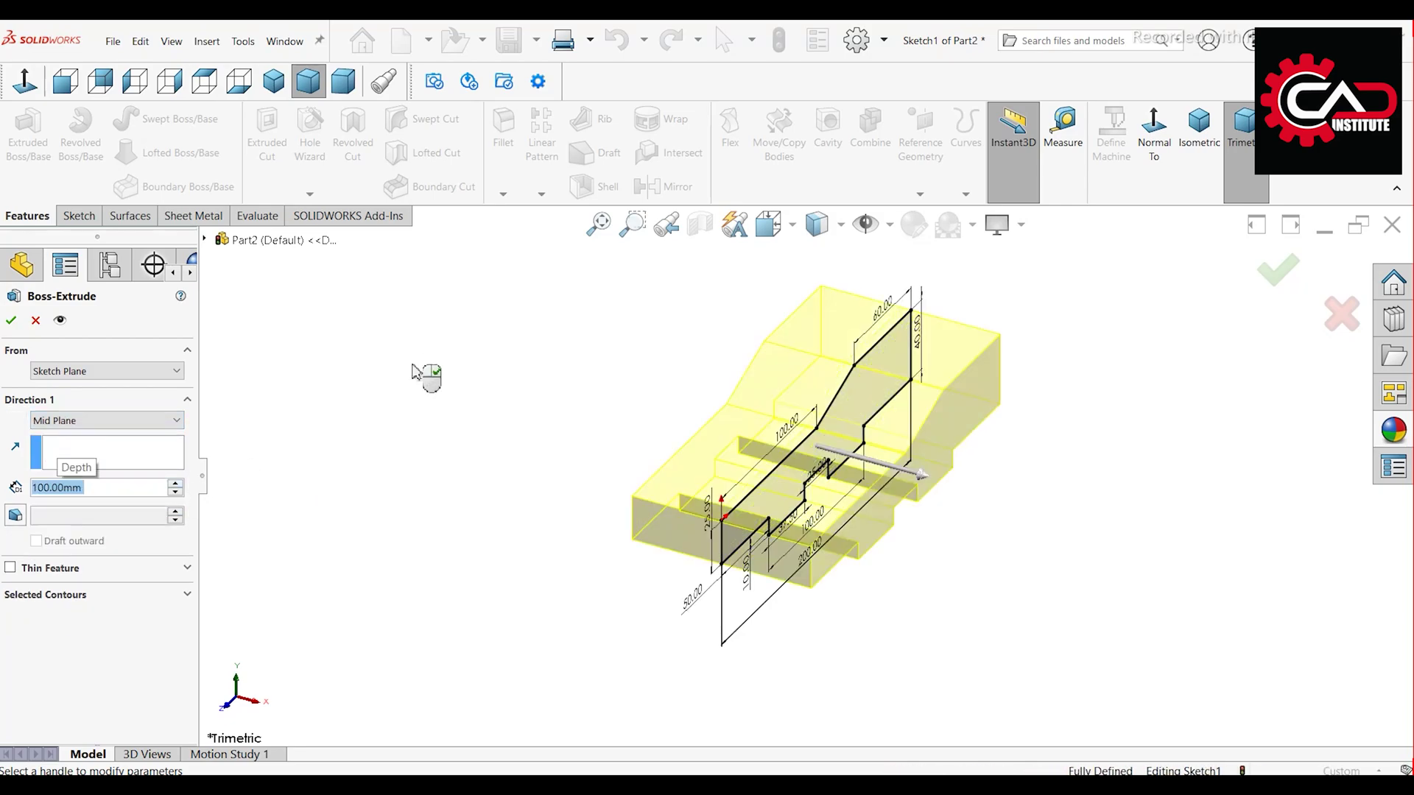
{"action": "key", "text": "Return"}
Step: In a new sketch on the low end face at the origin, draw a slanted line about 54 mm long from the top +X corner to above the origin
{"action": "middle_click_drag", "start_coordinate": [718, 608], "coordinate": [662, 589]}
{"action": "scroll", "coordinate": [788, 595], "scroll_direction": "down", "scroll_amount": 2}
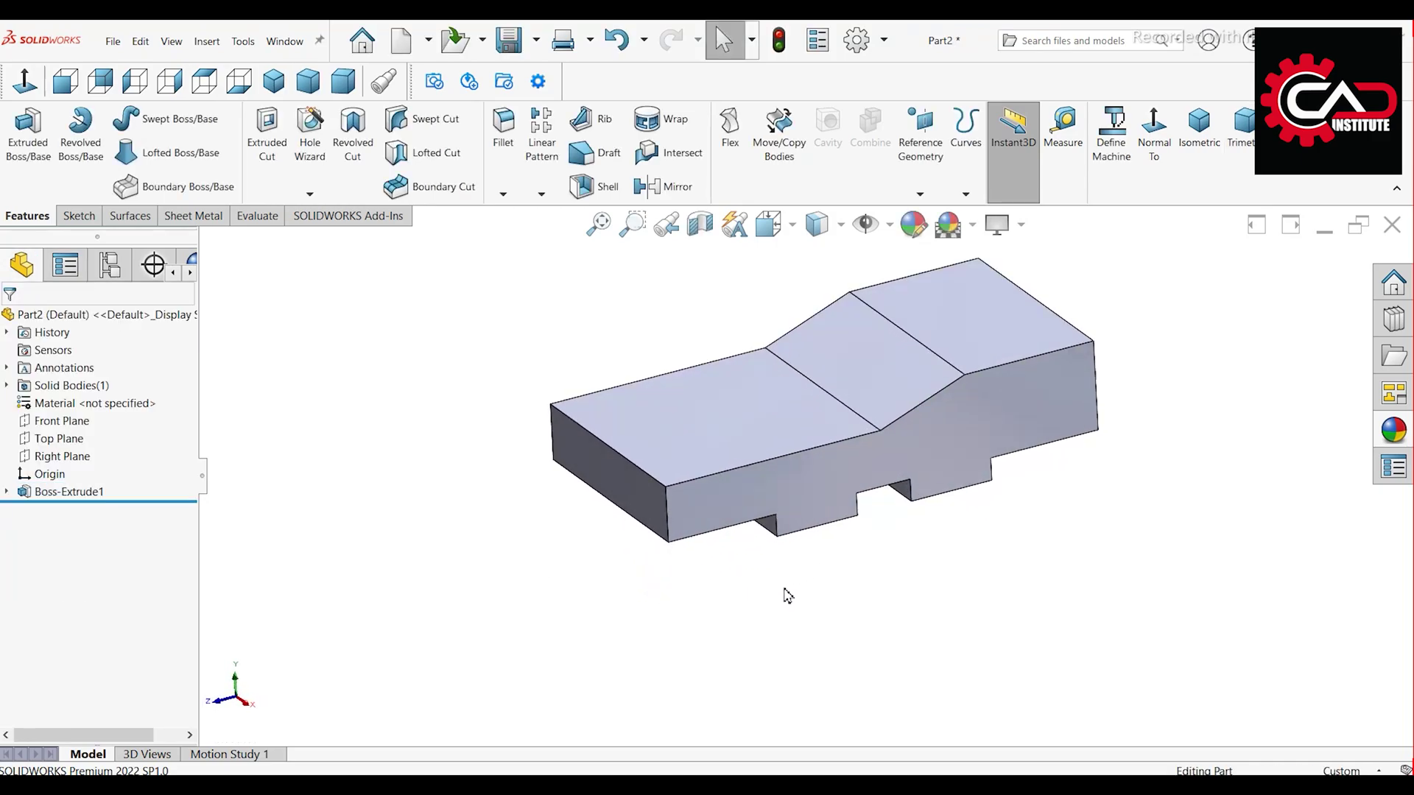
{"action": "middle_click_drag", "start_coordinate": [648, 530], "coordinate": [696, 511]}
{"action": "left_click", "coordinate": [696, 511]}
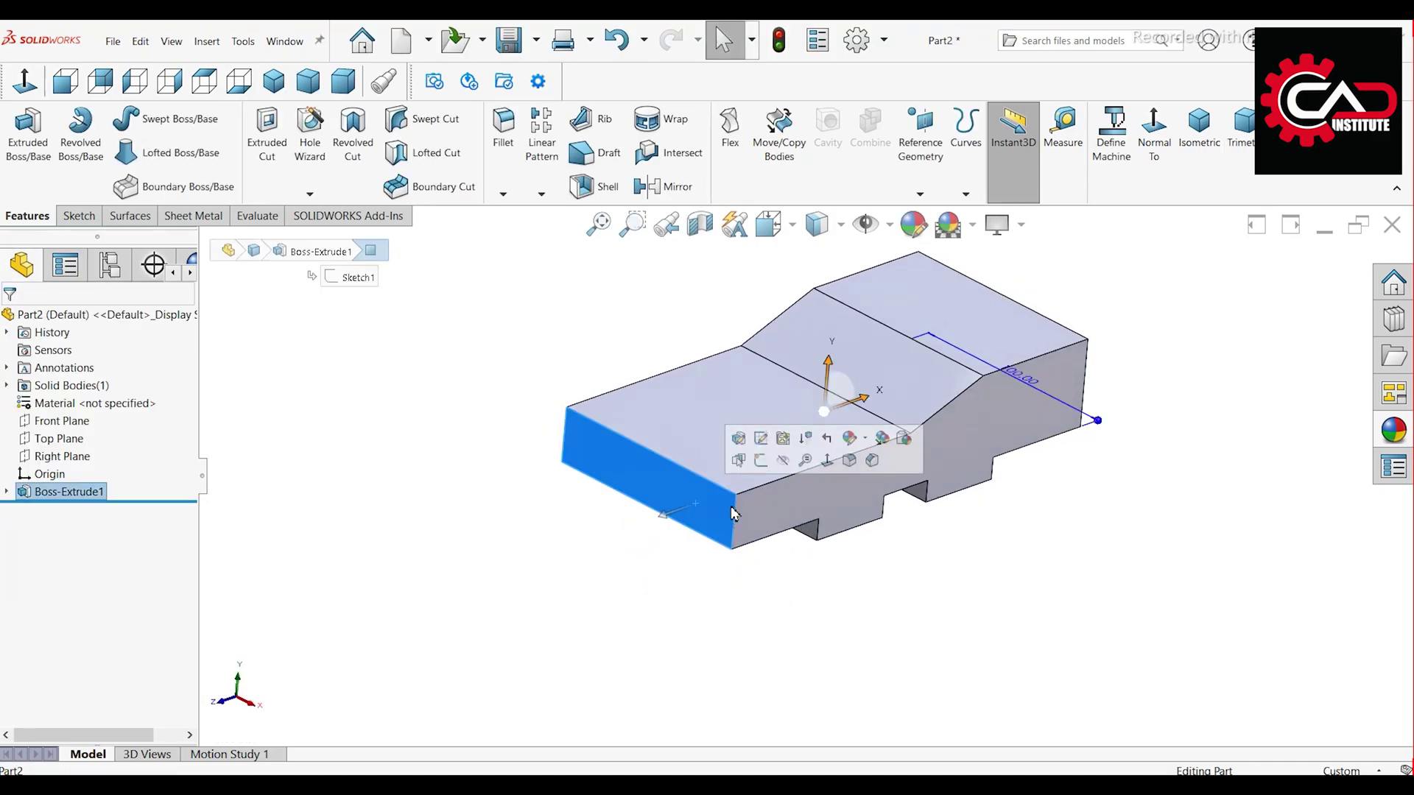
{"action": "left_click", "coordinate": [762, 463]}
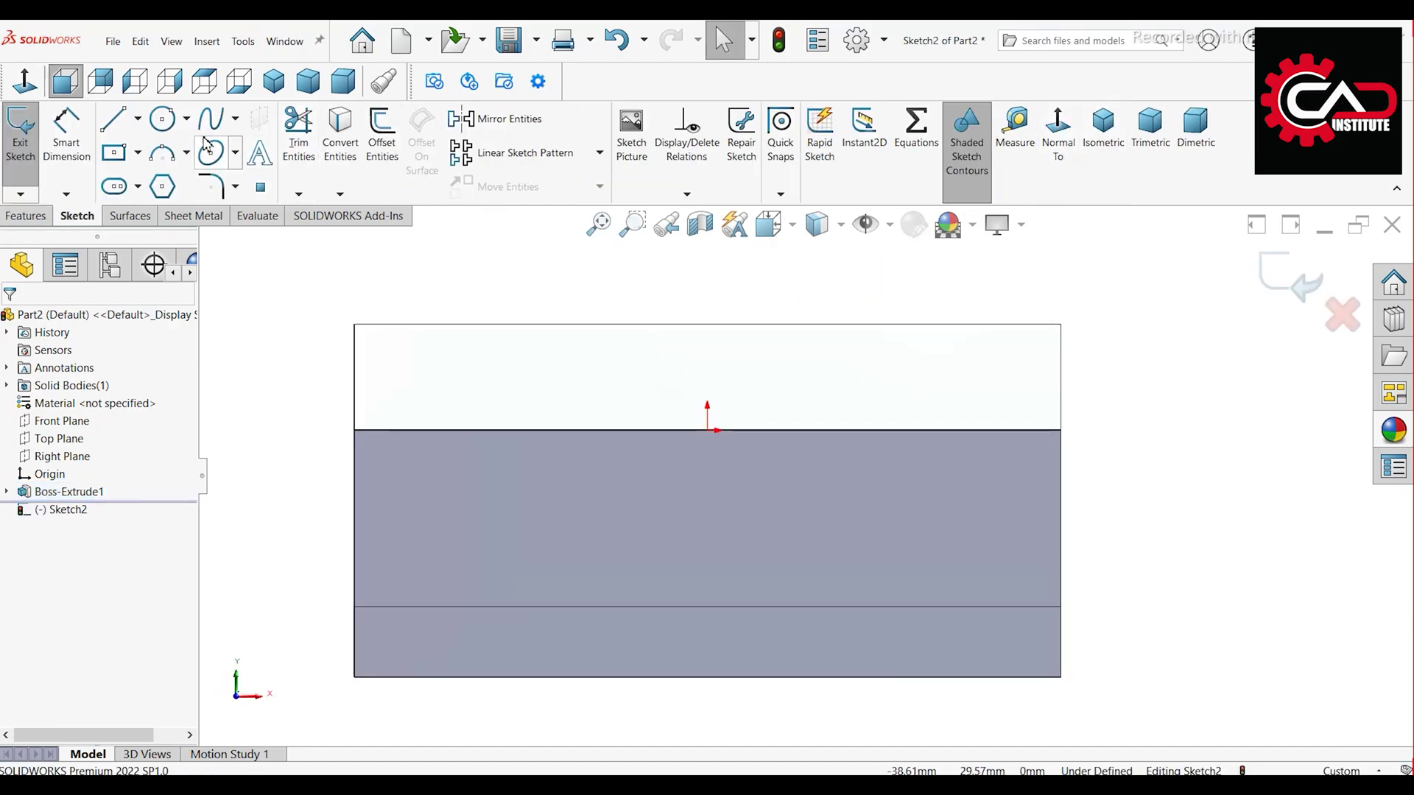
{"action": "left_click", "coordinate": [114, 120]}
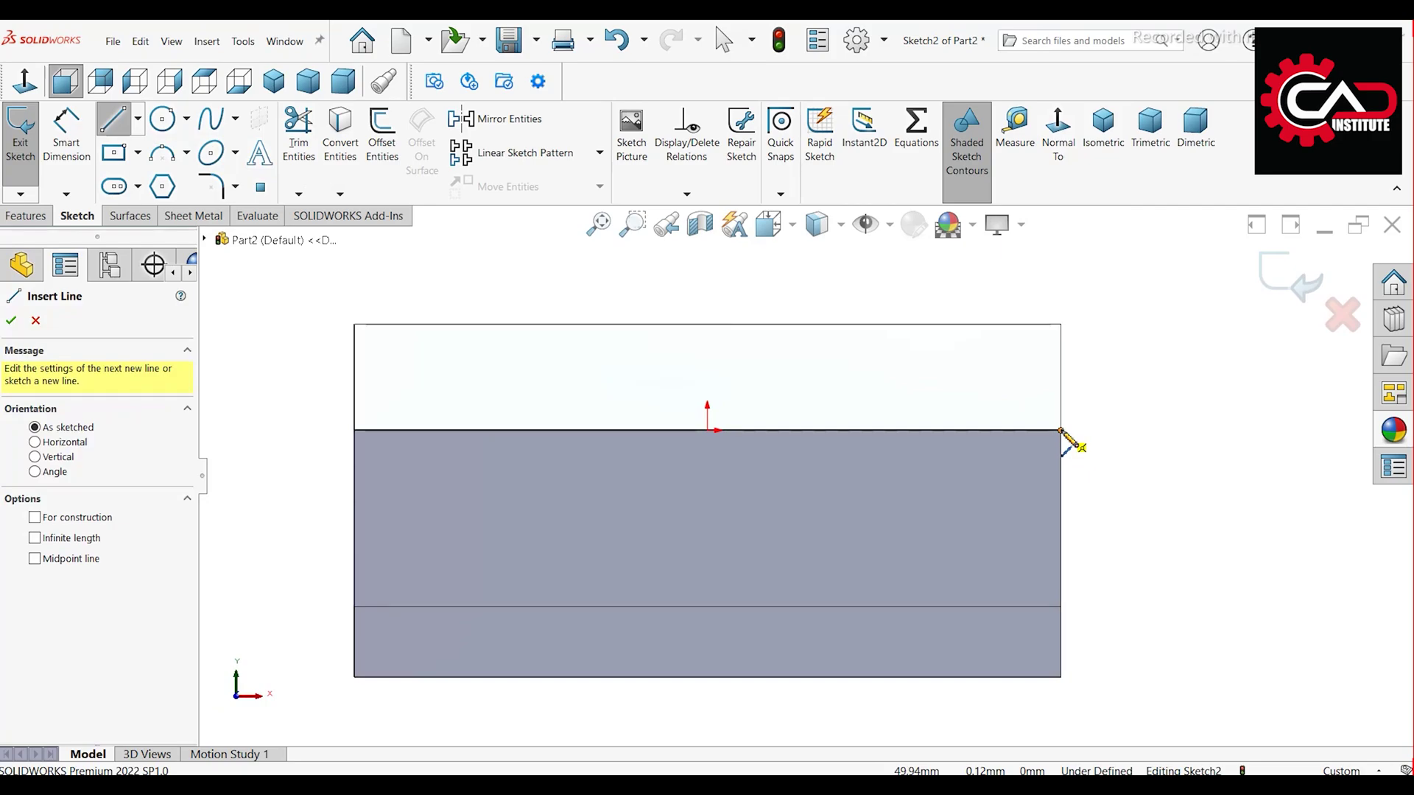
{"action": "left_click", "coordinate": [1061, 430]}
{"action": "left_click", "coordinate": [707, 279]}
{"action": "right_click", "coordinate": [590, 251]}
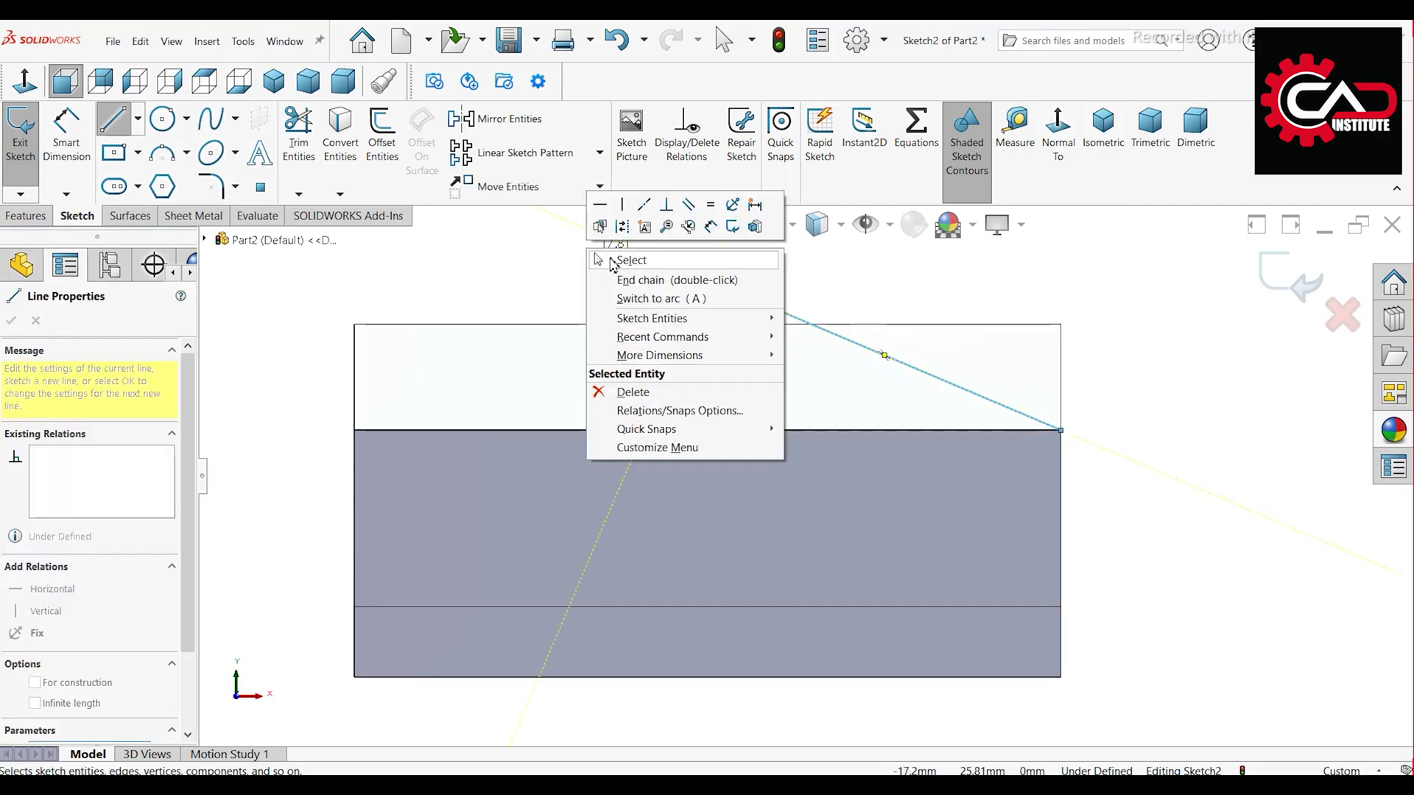
{"action": "left_click", "coordinate": [620, 258]}
Step: Dimension the obtuse angle between the slanted line and the end face's top edge as 160° and exit the sketch
{"action": "left_click", "coordinate": [81, 160]}
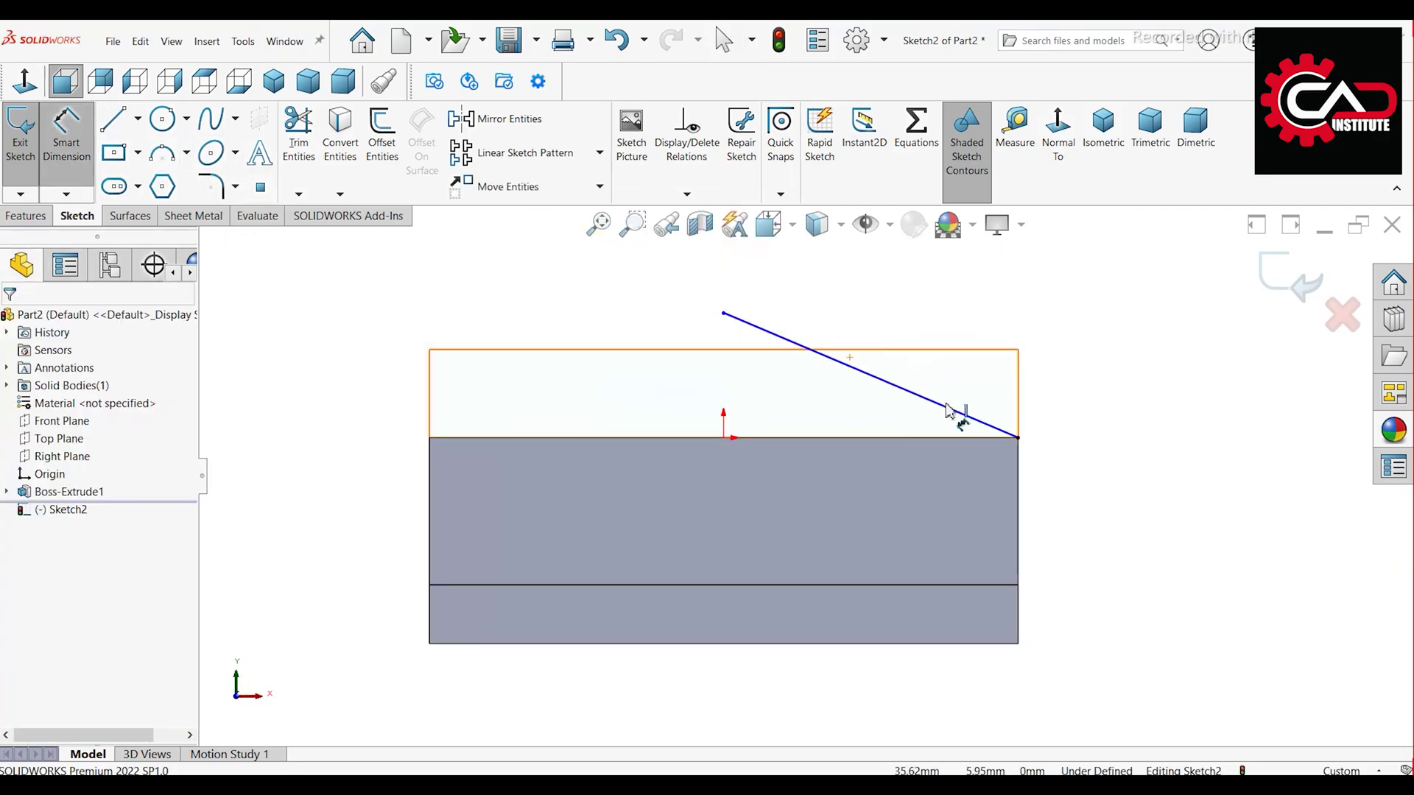
{"action": "scroll", "coordinate": [950, 413], "scroll_direction": "down", "scroll_amount": 2}
{"action": "left_click", "coordinate": [909, 410]}
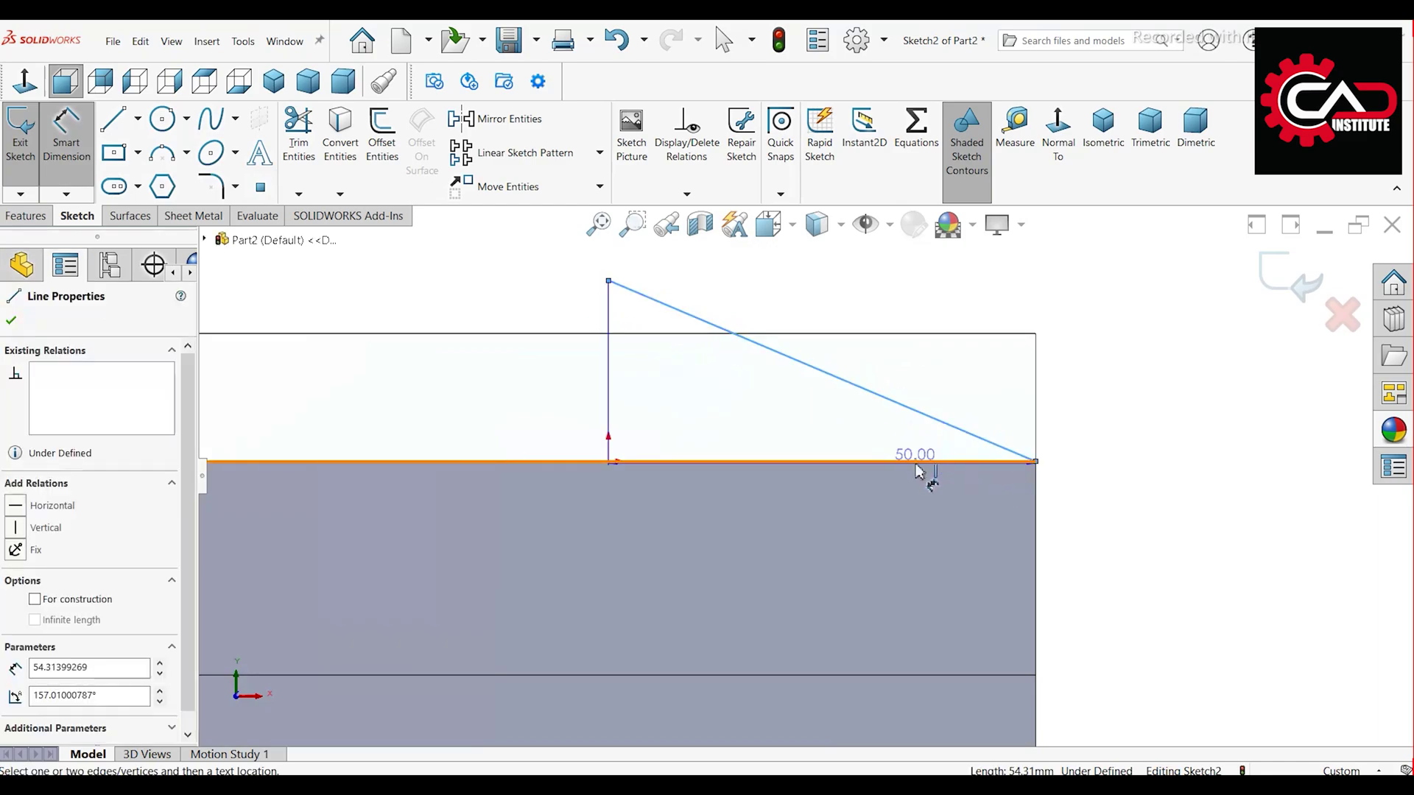
{"action": "left_click", "coordinate": [919, 462]}
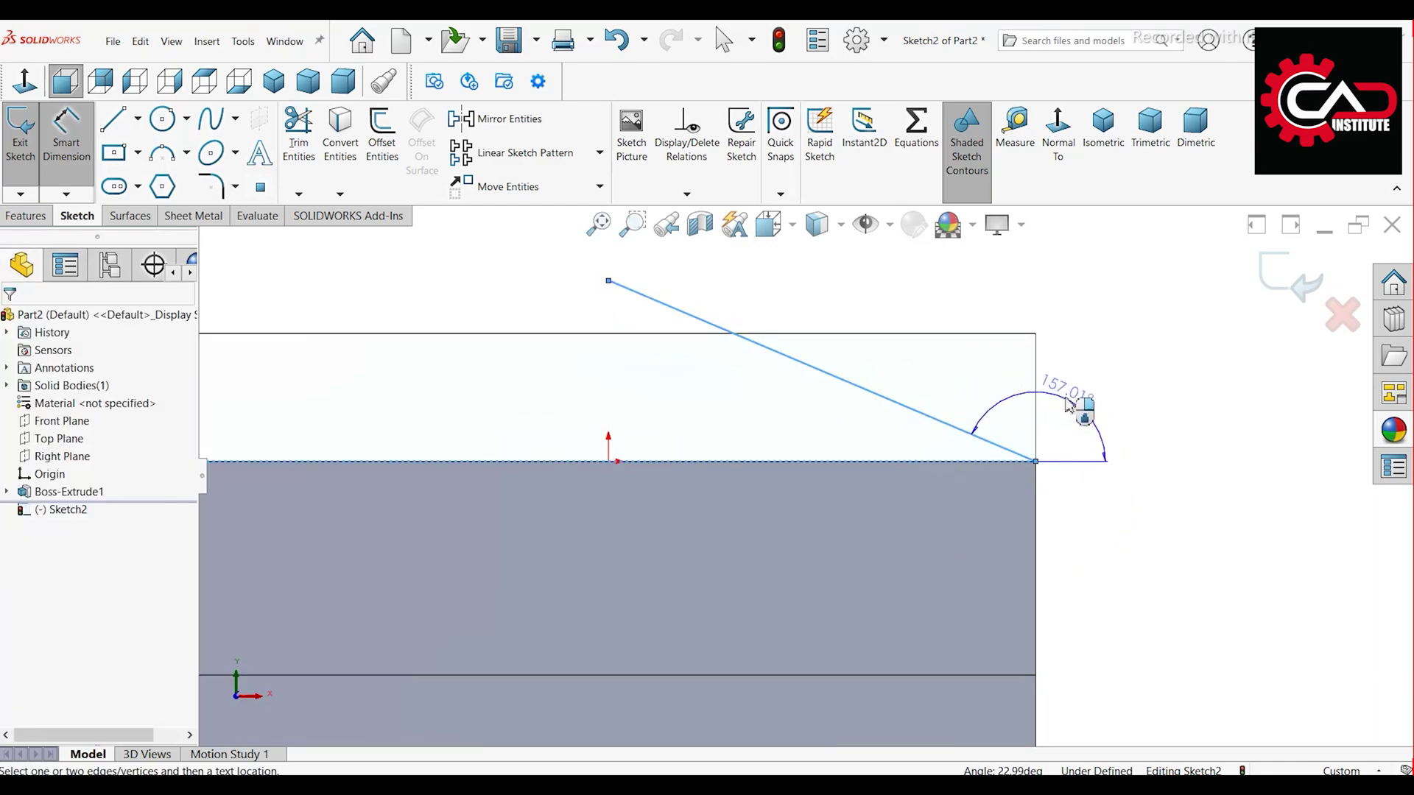
{"action": "left_click", "coordinate": [1172, 398]}
{"action": "type", "text": "16"}
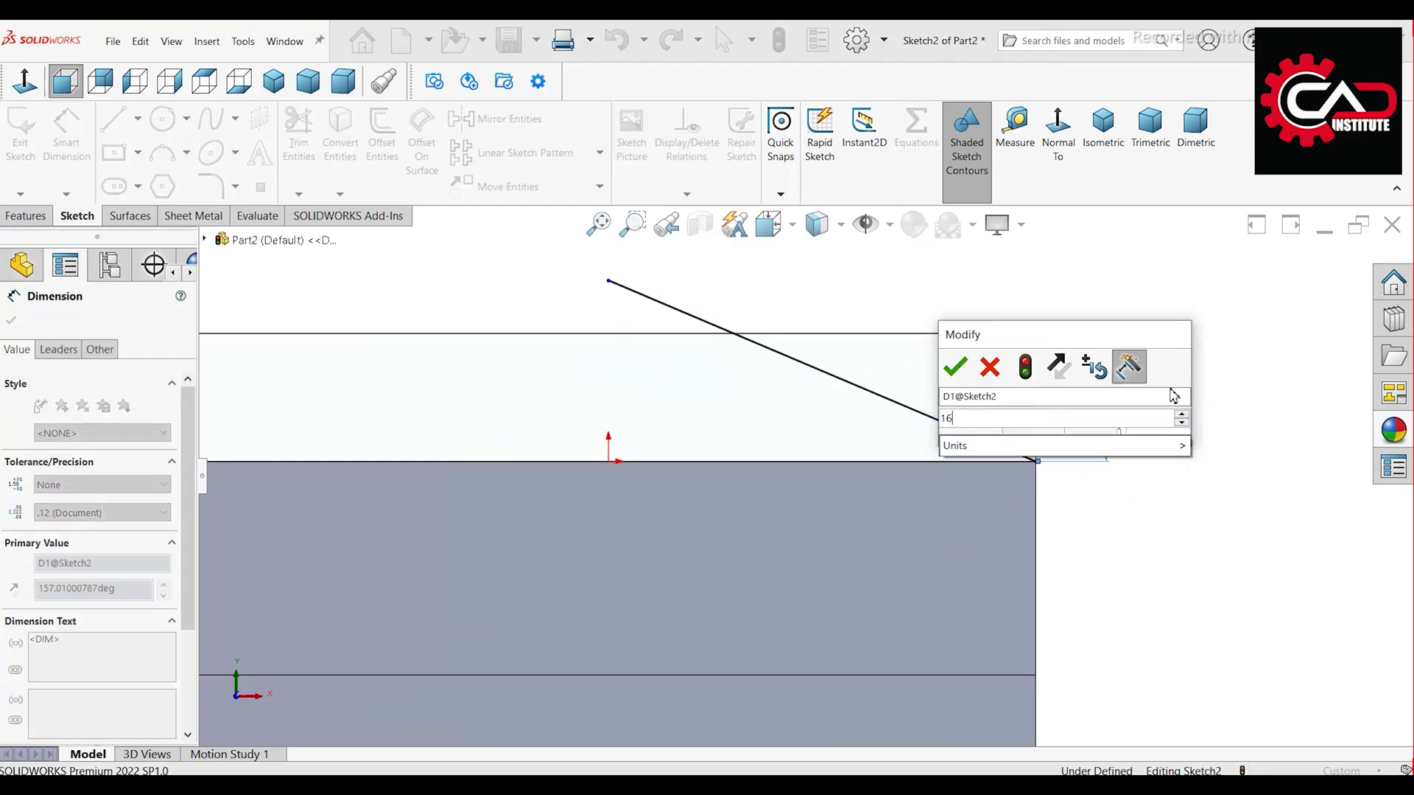
{"action": "type", "text": "0"}
{"action": "key", "text": "Return"}
{"action": "key", "text": "Escape"}
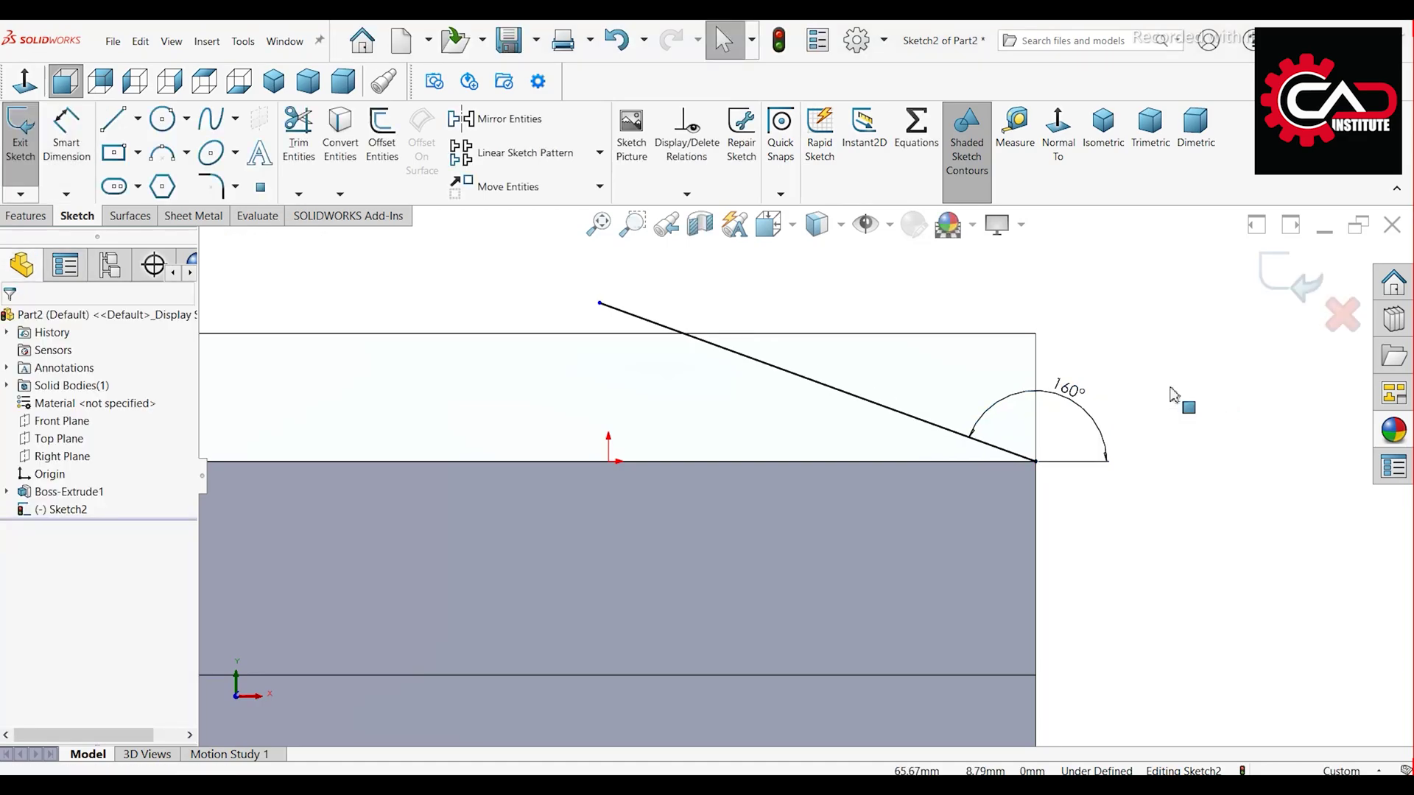
{"action": "scroll", "coordinate": [1173, 395], "scroll_direction": "up", "scroll_amount": 2}
{"action": "left_click", "coordinate": [1278, 280]}
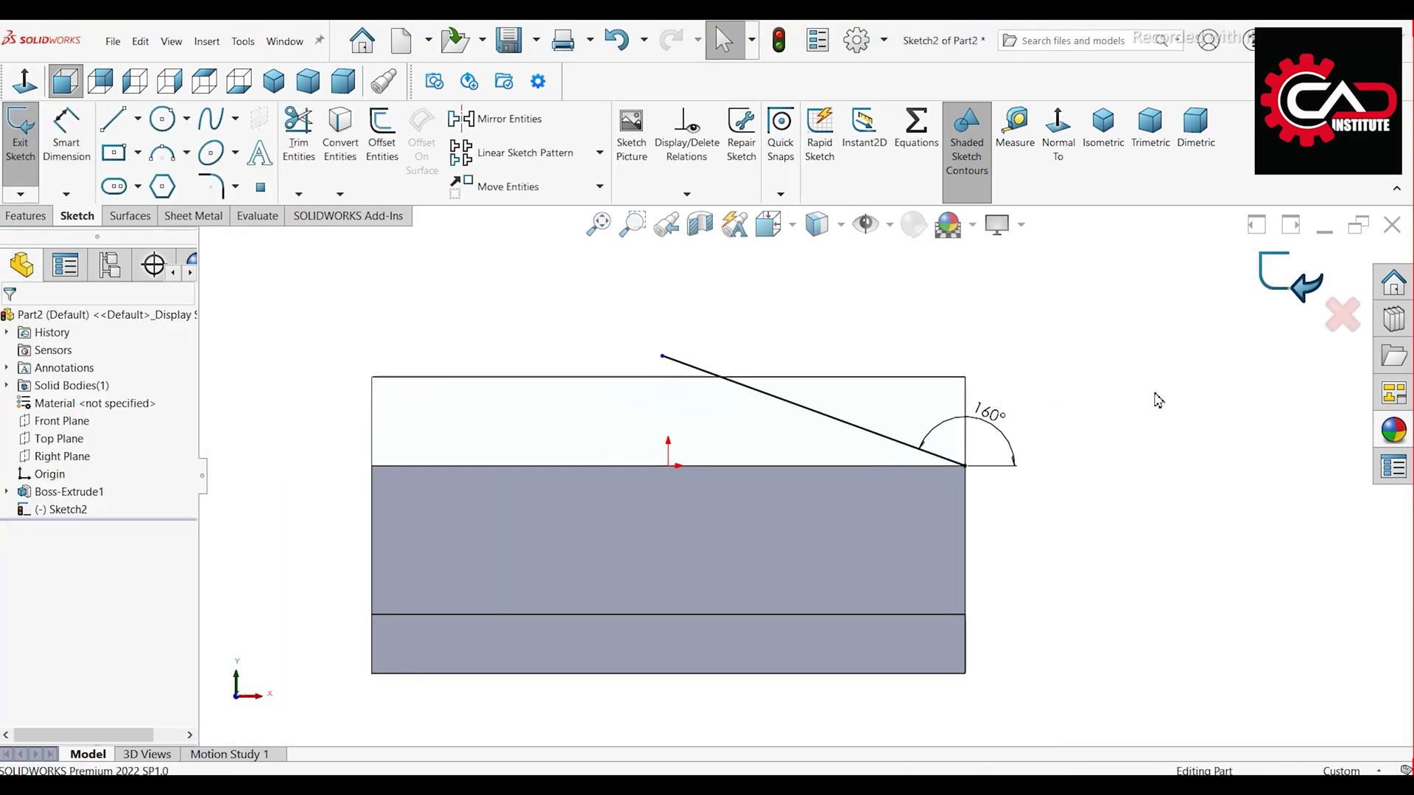
Step: Create a reference plane perpendicular to the low end face and coincident with the slanted sketch line
{"action": "mouse_move", "coordinate": [1032, 432]}
{"action": "middle_mouse_down"}
{"action": "mouse_move", "coordinate": [1038, 401]}
{"action": "mouse_move", "coordinate": [1016, 441]}
{"action": "mouse_move", "coordinate": [1049, 441]}
{"action": "middle_mouse_up"}
{"action": "scroll", "coordinate": [1111, 429], "scroll_direction": "up", "scroll_amount": 3}
{"action": "left_click", "coordinate": [1111, 429]}
{"action": "left_click", "coordinate": [921, 195]}
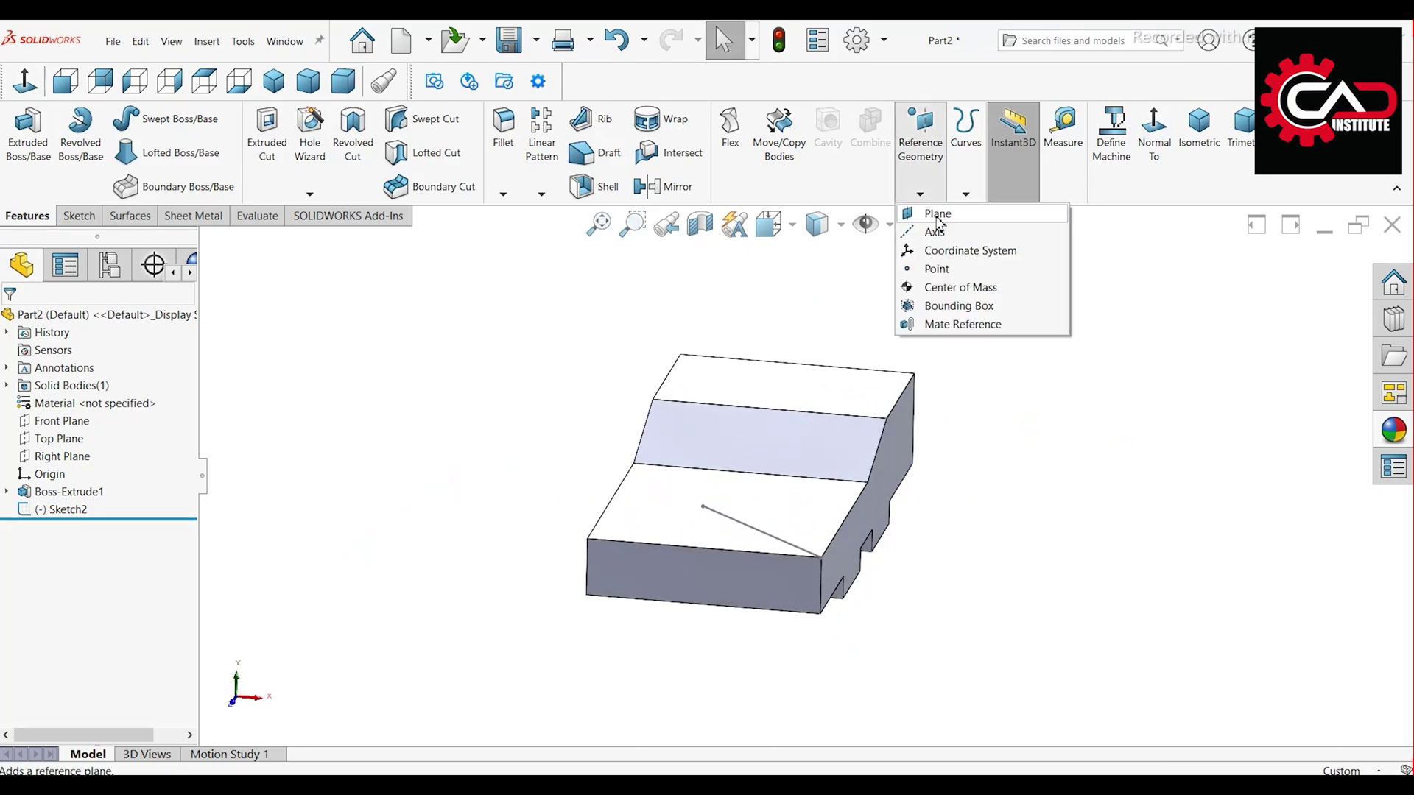
{"action": "left_click", "coordinate": [946, 206]}
{"action": "scroll", "coordinate": [946, 507], "scroll_direction": "down", "scroll_amount": 2}
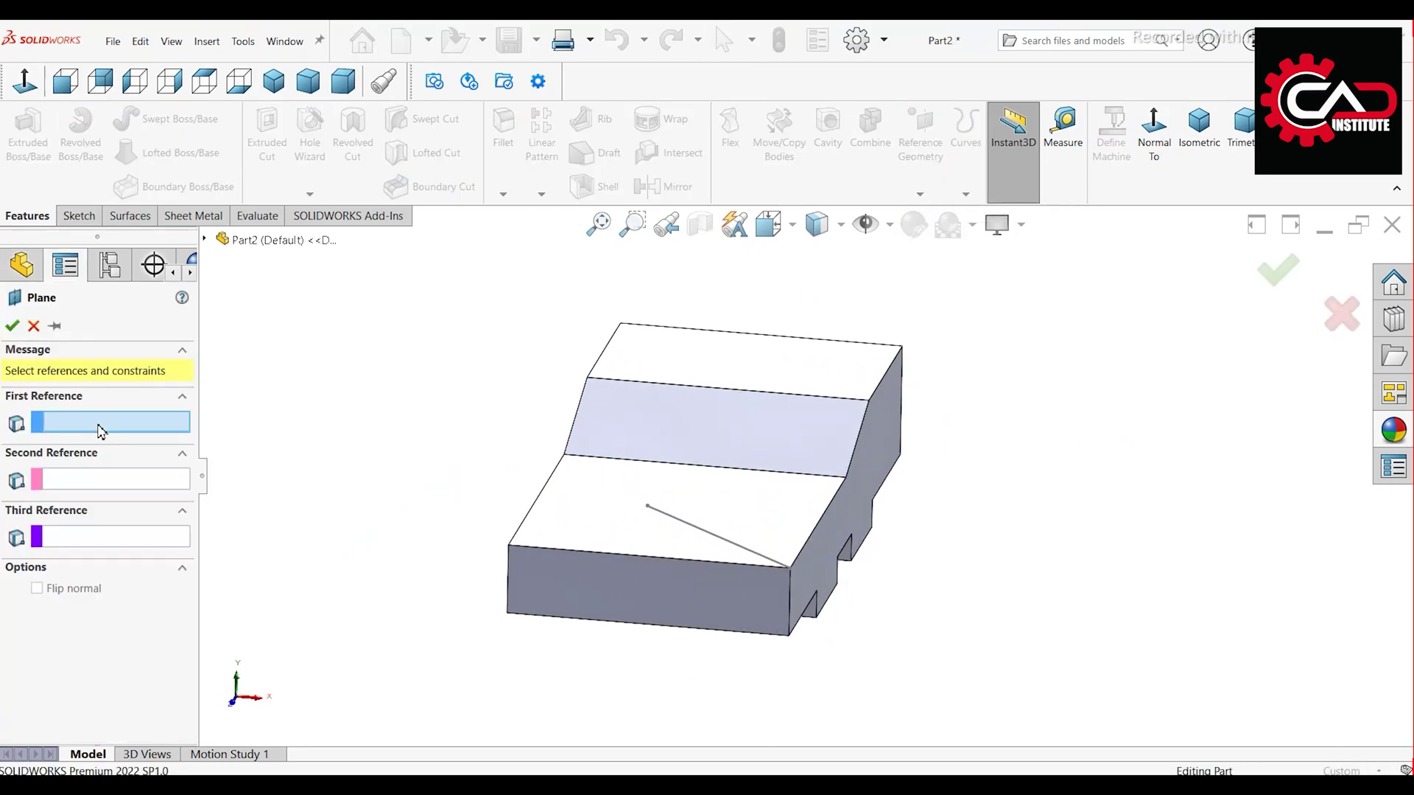
{"action": "left_click", "coordinate": [719, 621]}
{"action": "scroll", "coordinate": [719, 619], "scroll_direction": "down", "scroll_amount": 1}
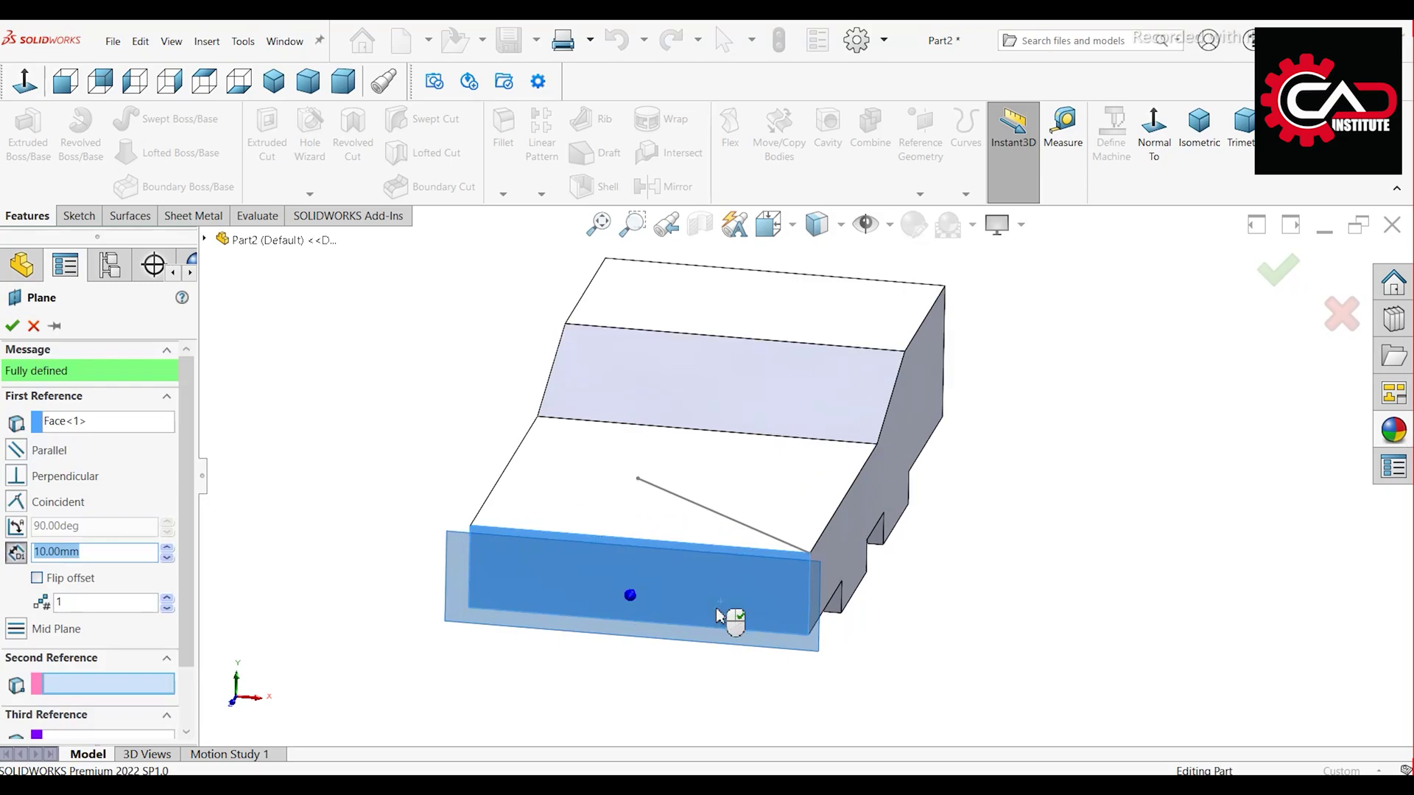
{"action": "left_click", "coordinate": [727, 524]}
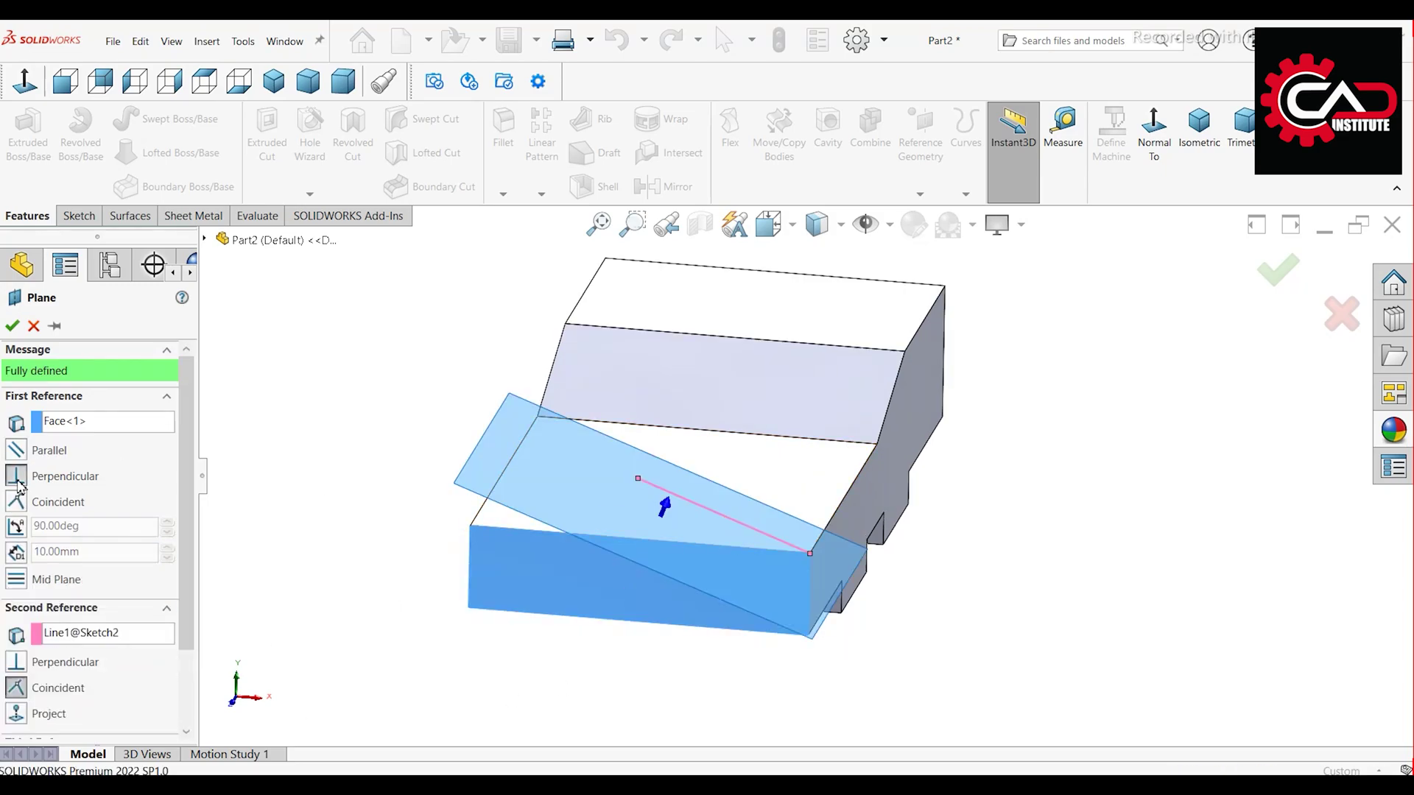
{"action": "middle_click_drag", "start_coordinate": [673, 527], "coordinate": [623, 524]}
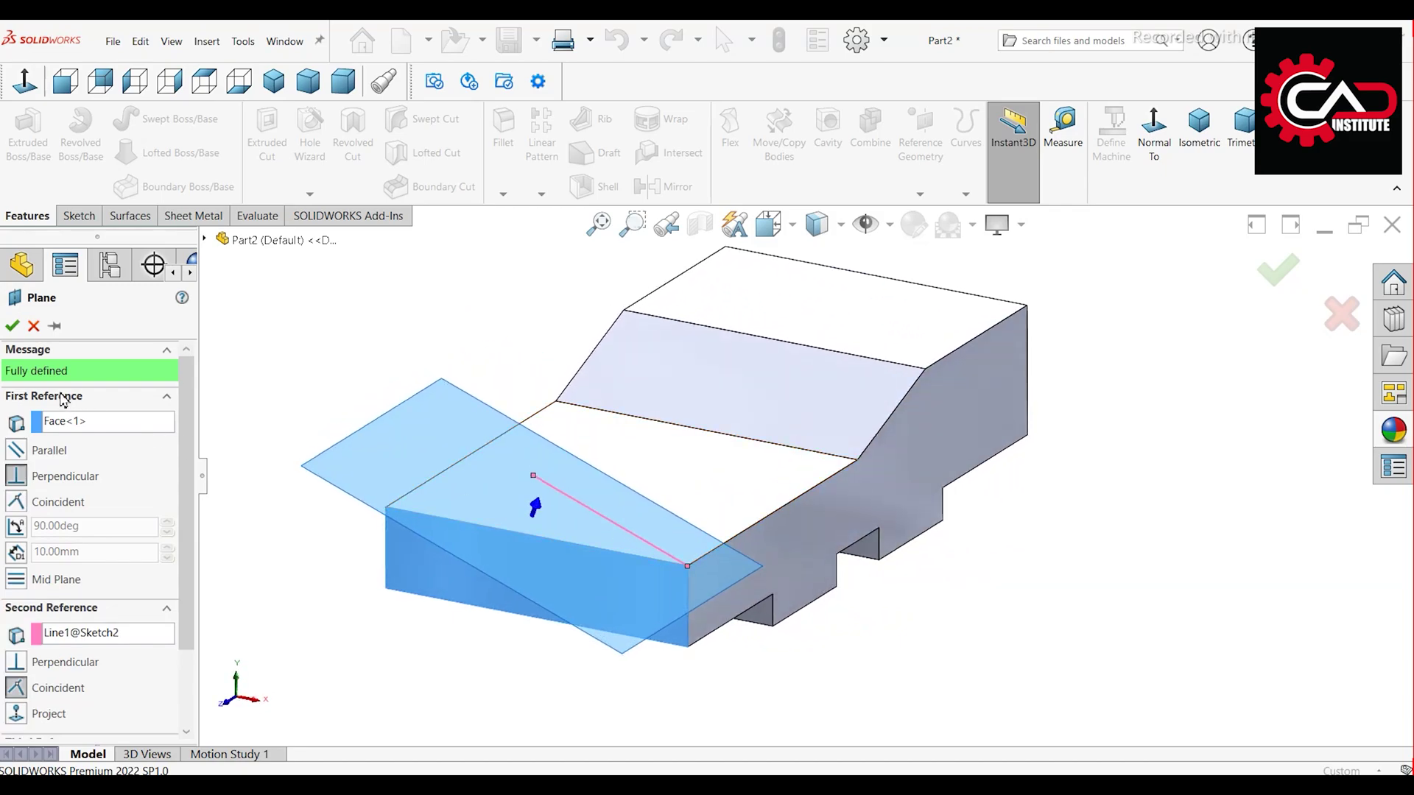
{"action": "left_click", "coordinate": [12, 326]}
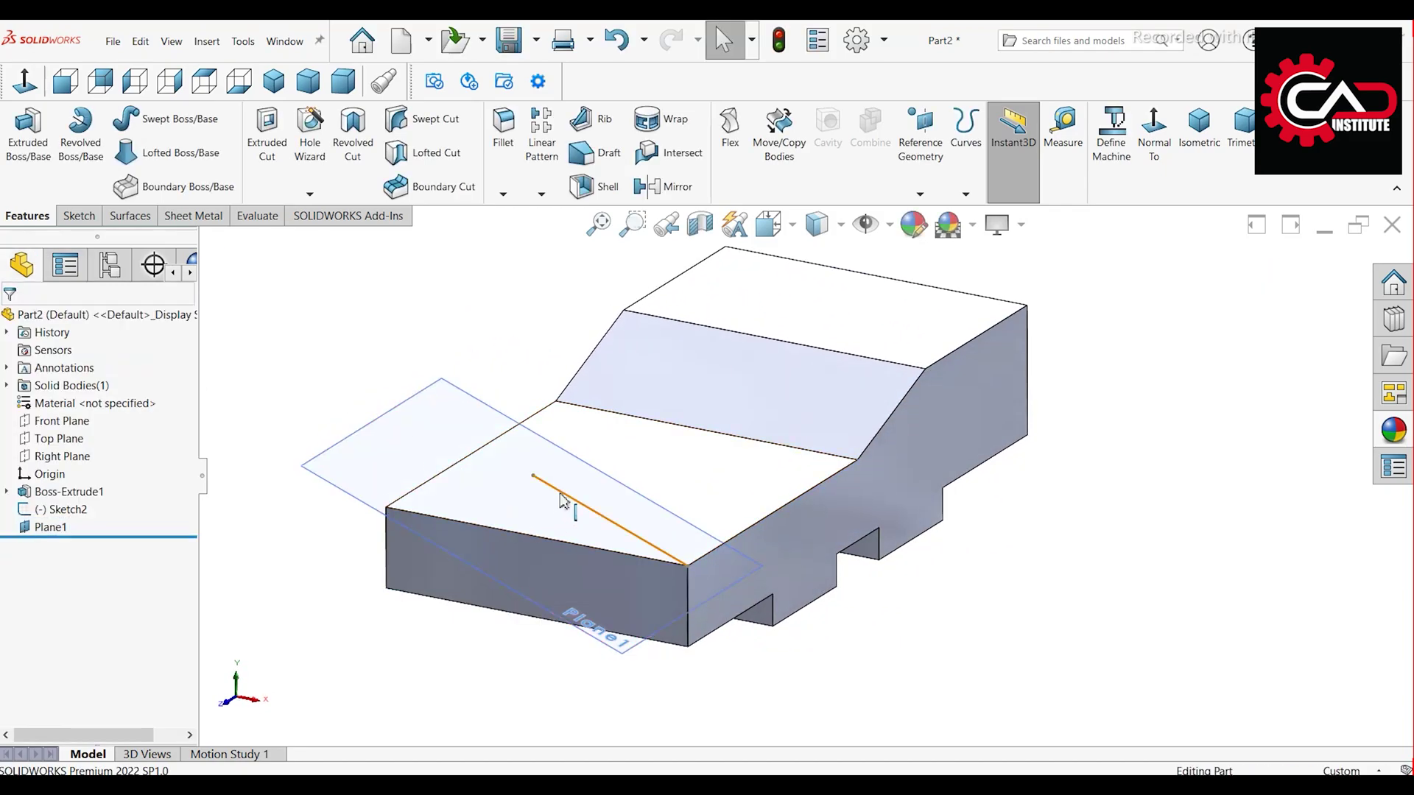
Step: Hide the slanted-line sketch and start a new sketch on the angled reference plane, viewed normal to it
{"action": "left_click", "coordinate": [624, 479]}
{"action": "left_click", "coordinate": [458, 438]}
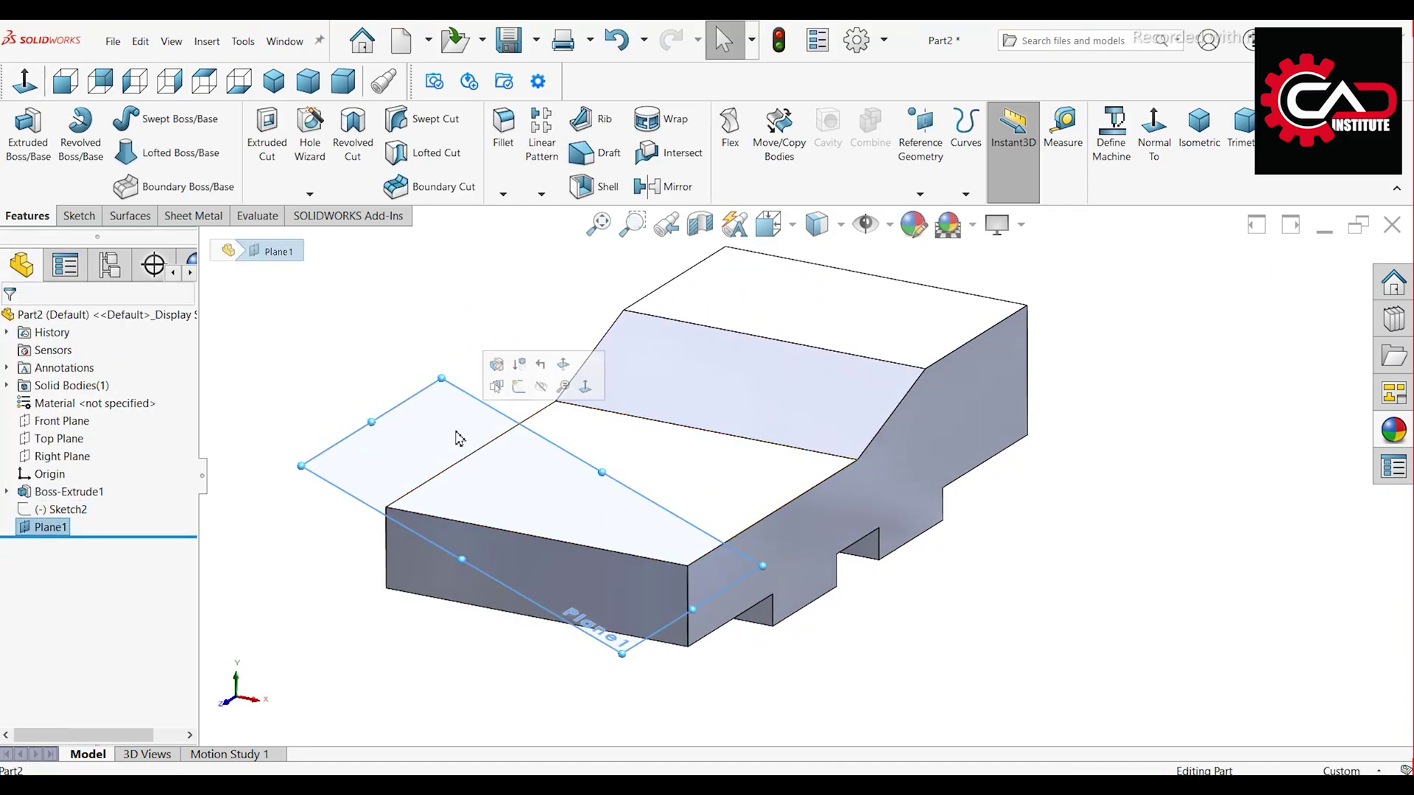
{"action": "left_click", "coordinate": [519, 386]}
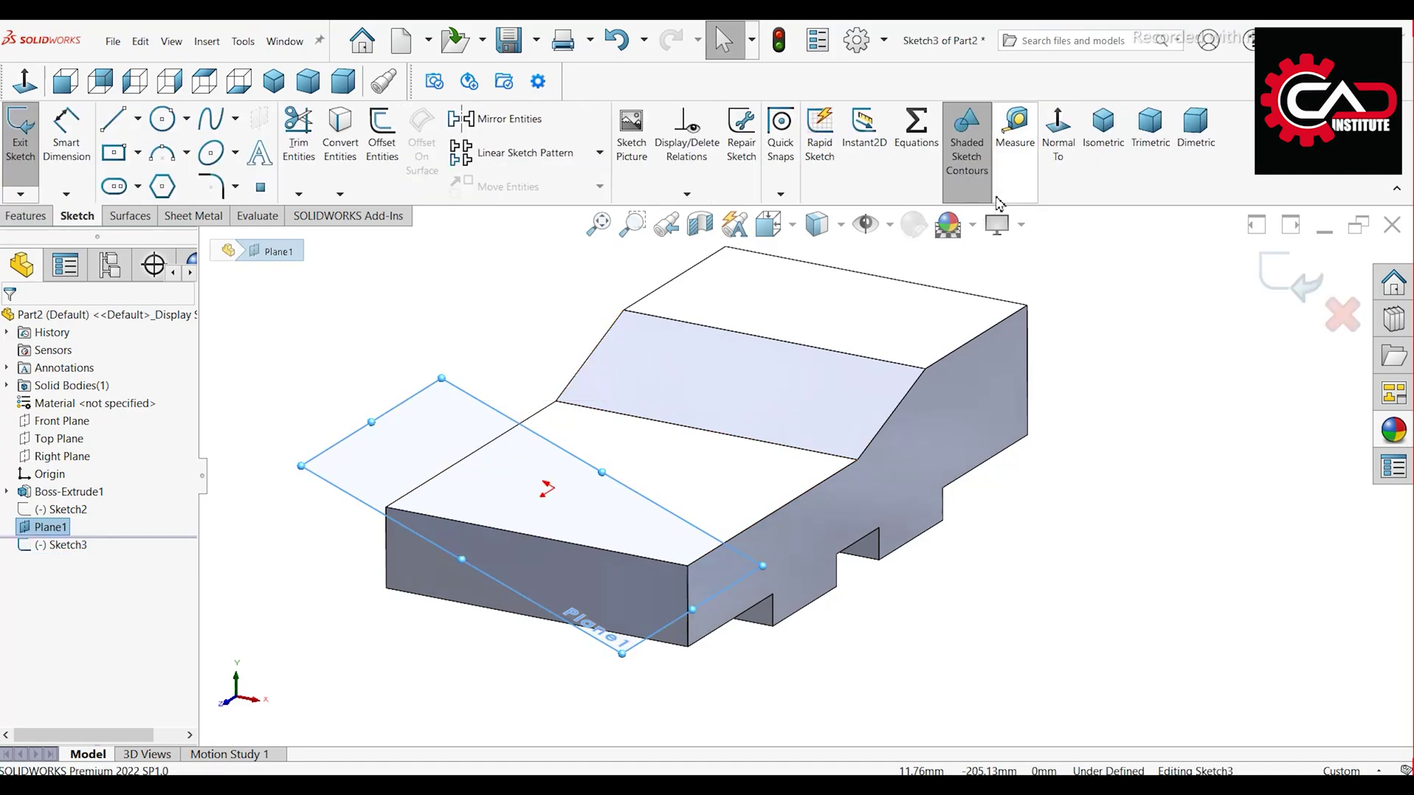
{"action": "left_click", "coordinate": [1058, 133]}
{"action": "left_click", "coordinate": [1098, 413]}
Step: Sketch a closed four-line rectangle about 41 mm by 28 mm, starting on the part's long side edge near the low end
{"action": "scroll", "coordinate": [874, 356], "scroll_direction": "down", "scroll_amount": 3}
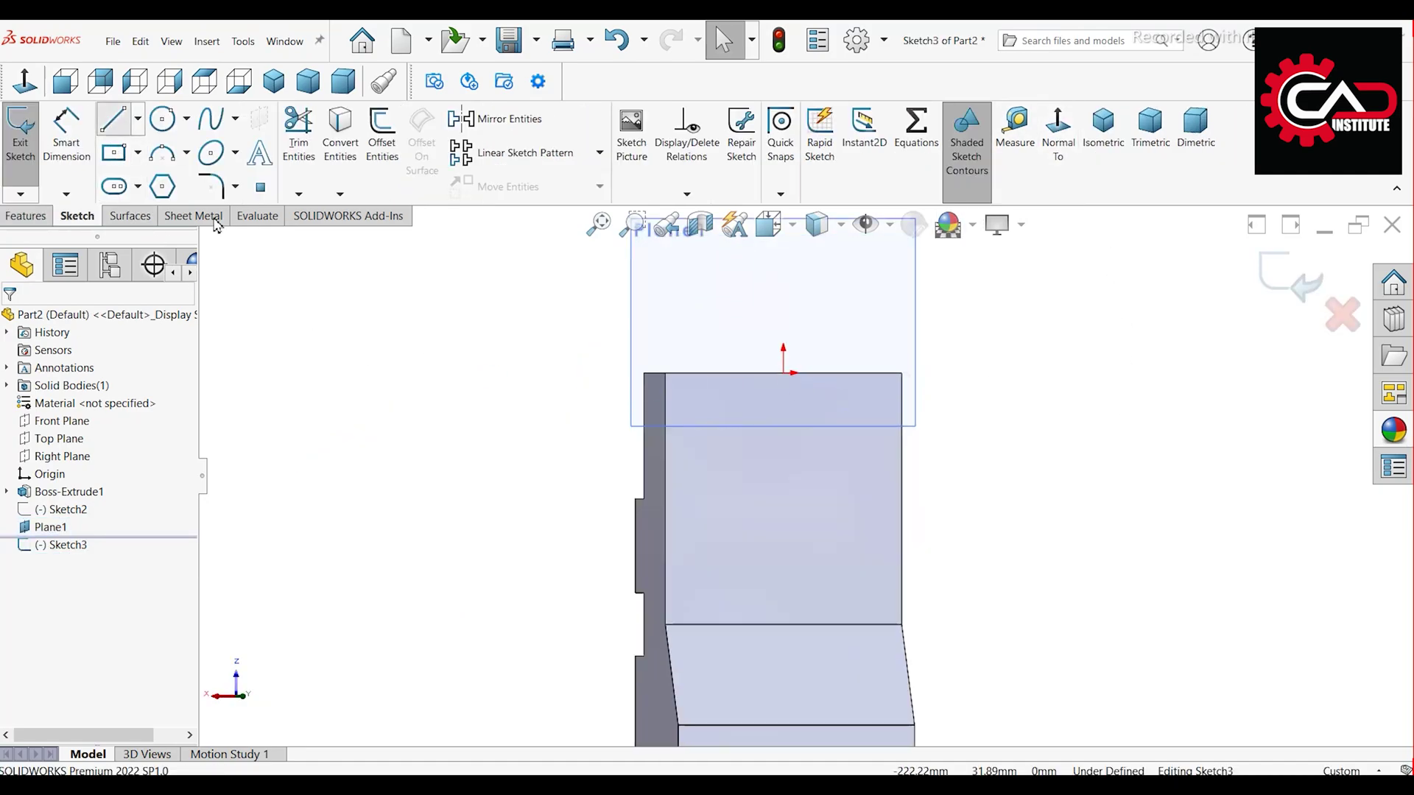
{"action": "scroll", "coordinate": [607, 480], "scroll_direction": "down", "scroll_amount": 1}
{"action": "left_click", "coordinate": [677, 402]}
{"action": "left_click", "coordinate": [801, 402]}
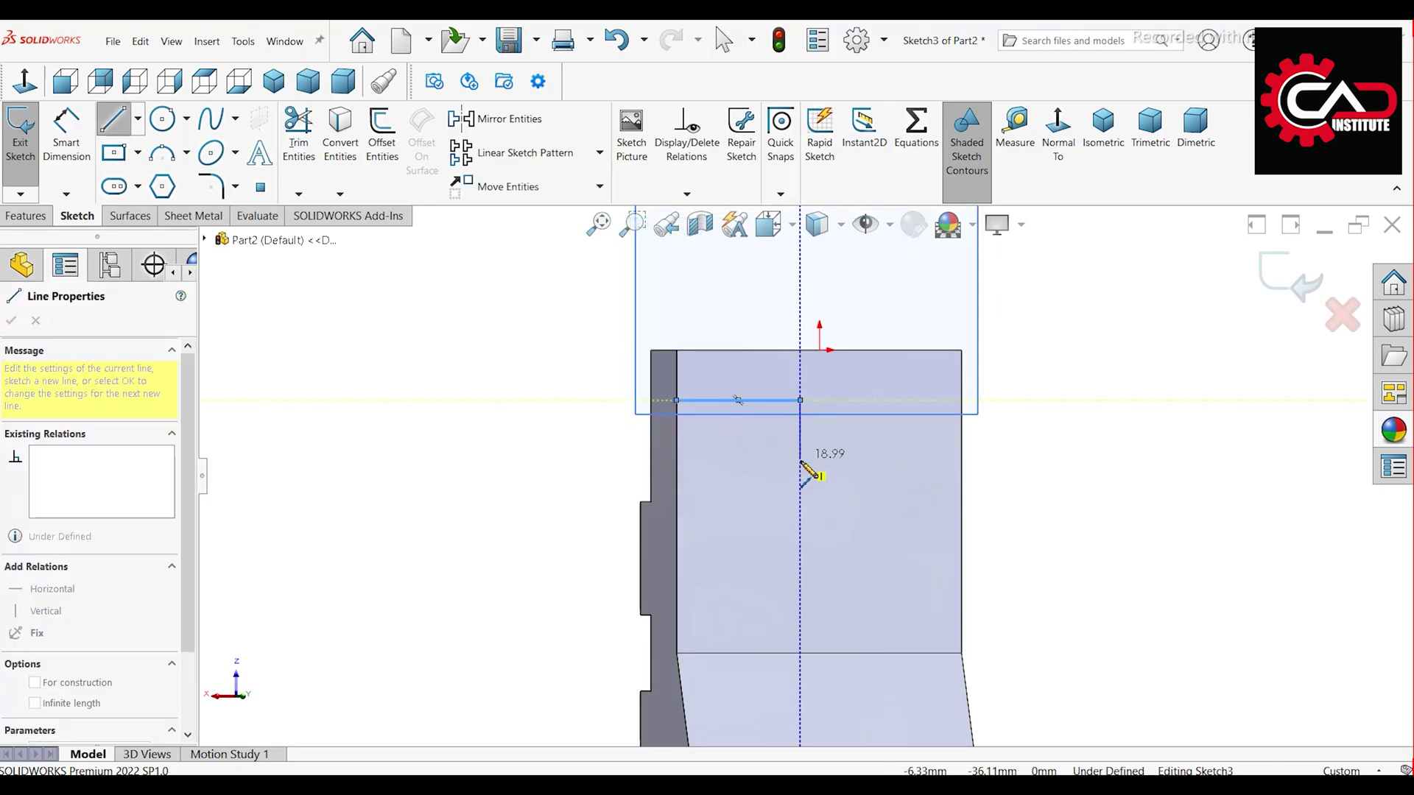
{"action": "left_click", "coordinate": [800, 485]}
{"action": "left_click", "coordinate": [676, 485]}
{"action": "left_click", "coordinate": [676, 401]}
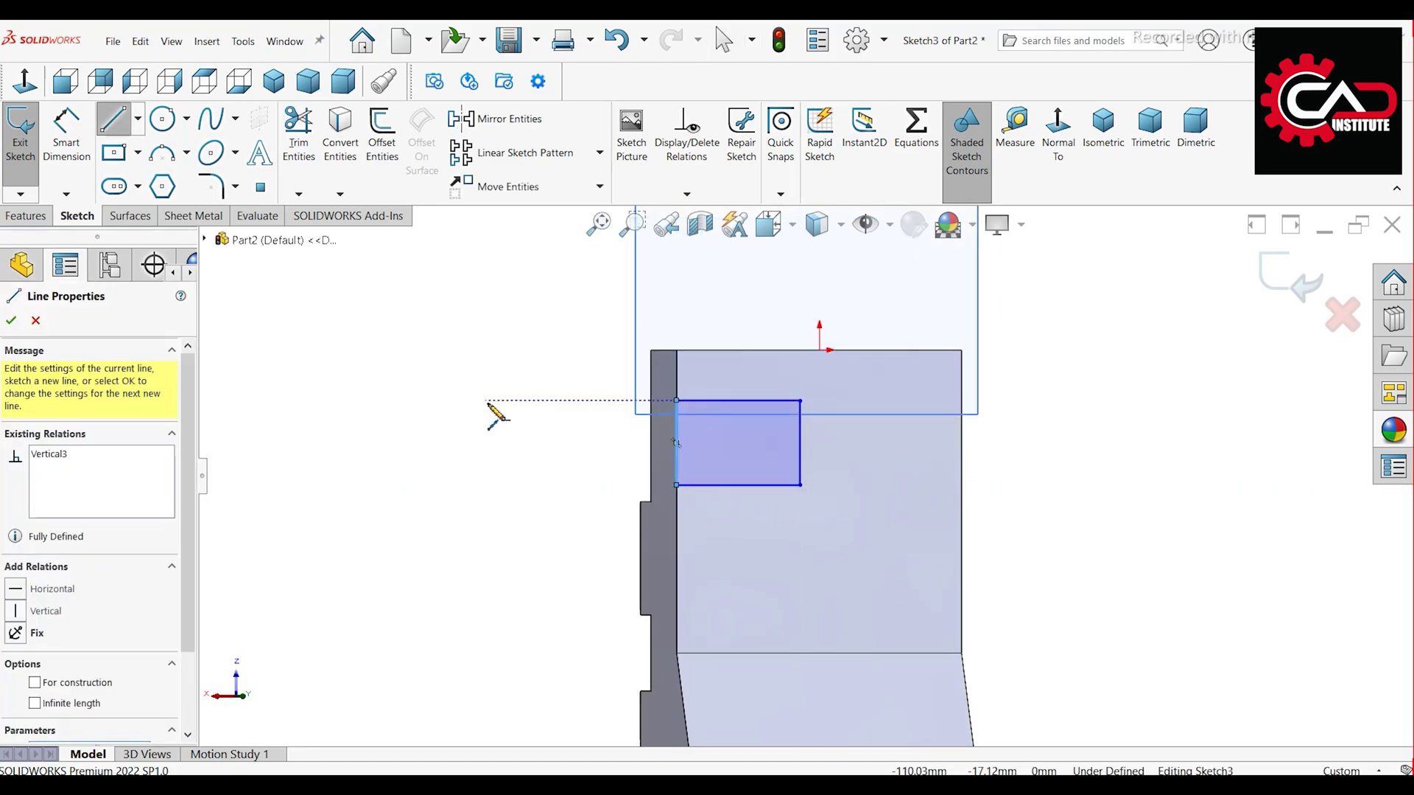
Step: Draw an arc bulging outward across the rectangle's inner side and constrain its center to the midpoint of that side
{"action": "left_click", "coordinate": [162, 152]}
{"action": "left_click", "coordinate": [800, 402]}
{"action": "left_click", "coordinate": [807, 486]}
{"action": "scroll", "coordinate": [827, 480], "scroll_direction": "down", "scroll_amount": 2}
{"action": "key", "text": "Escape"}
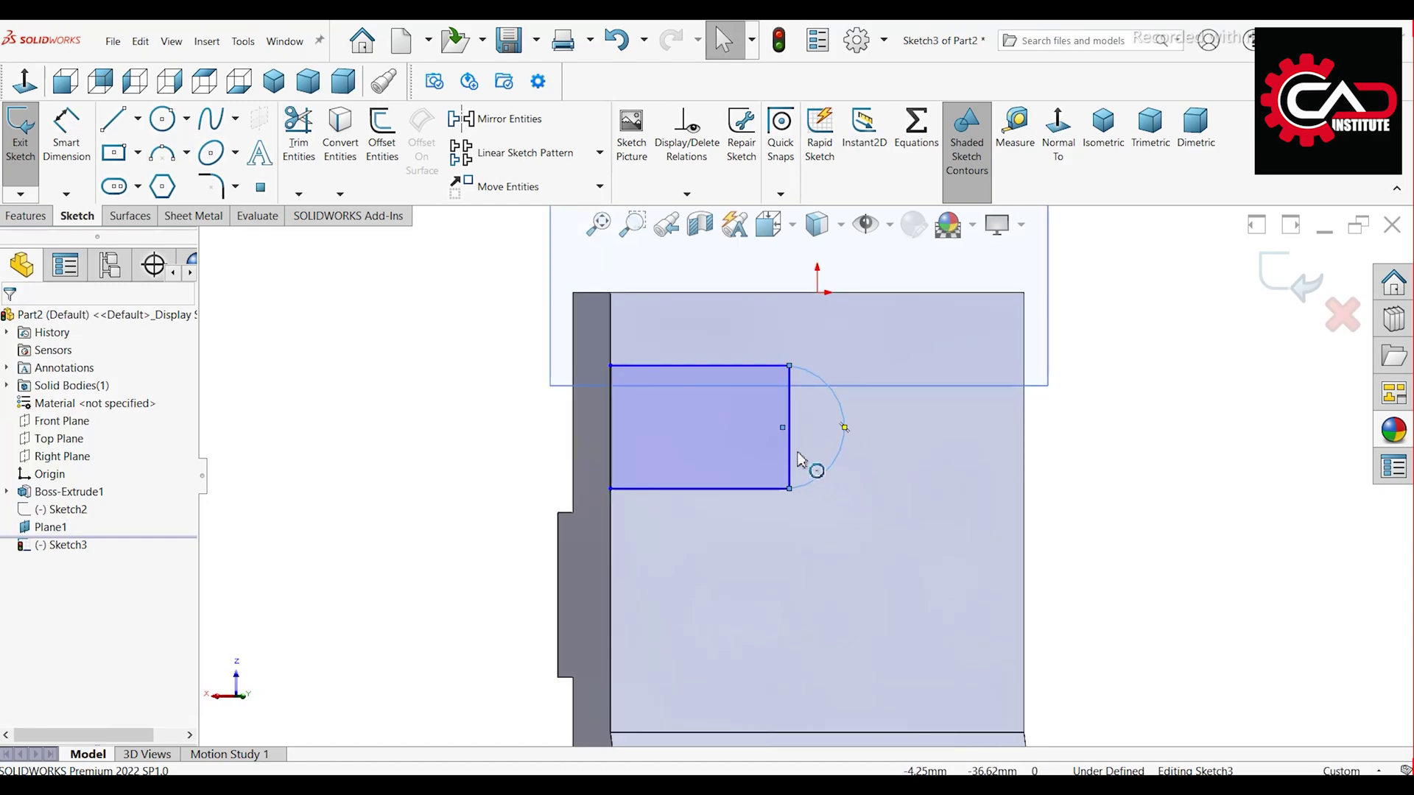
{"action": "left_click", "coordinate": [783, 431]}
{"action": "left_click", "coordinate": [790, 447], "text": "ctrl"}
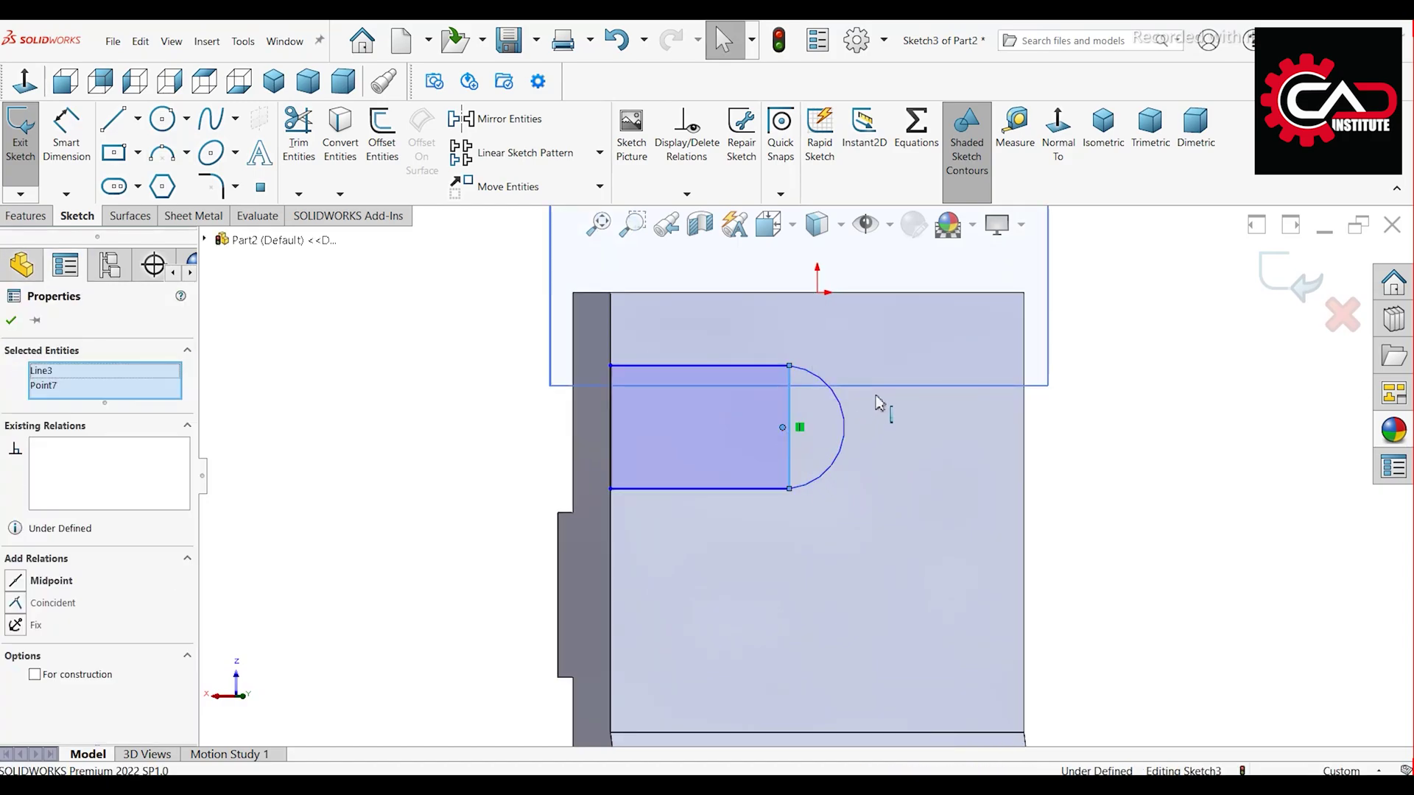
{"action": "left_click", "coordinate": [864, 386]}
{"action": "left_click", "coordinate": [477, 411]}
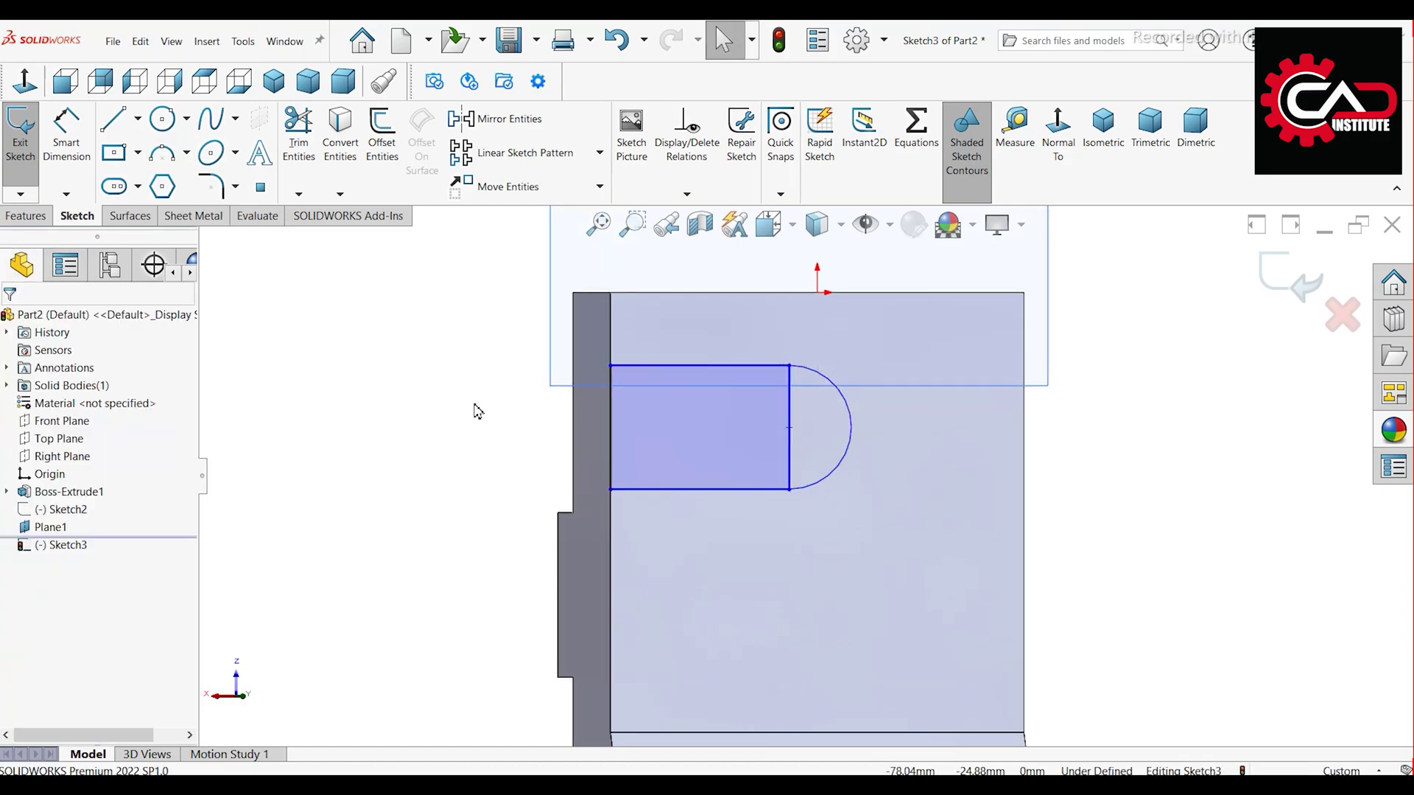
Step: Dimension the distance from the part's low end edge to the nearest horizontal rectangle line as 15 mm
{"action": "scroll", "coordinate": [474, 411], "scroll_direction": "up", "scroll_amount": 1}
{"action": "left_click", "coordinate": [66, 144]}
{"action": "scroll", "coordinate": [651, 440], "scroll_direction": "up", "scroll_amount": 1}
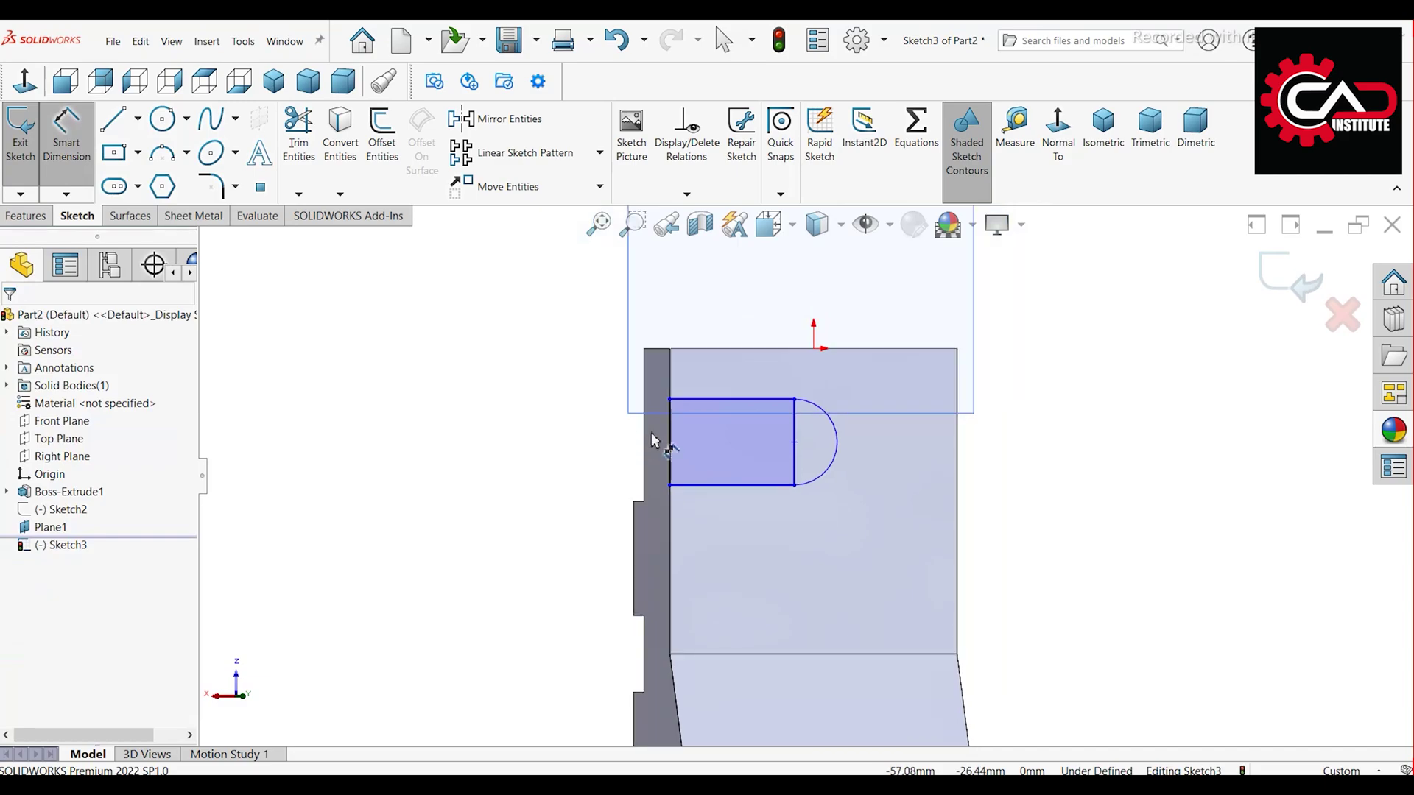
{"action": "left_click", "coordinate": [692, 402]}
{"action": "left_click", "coordinate": [701, 350]}
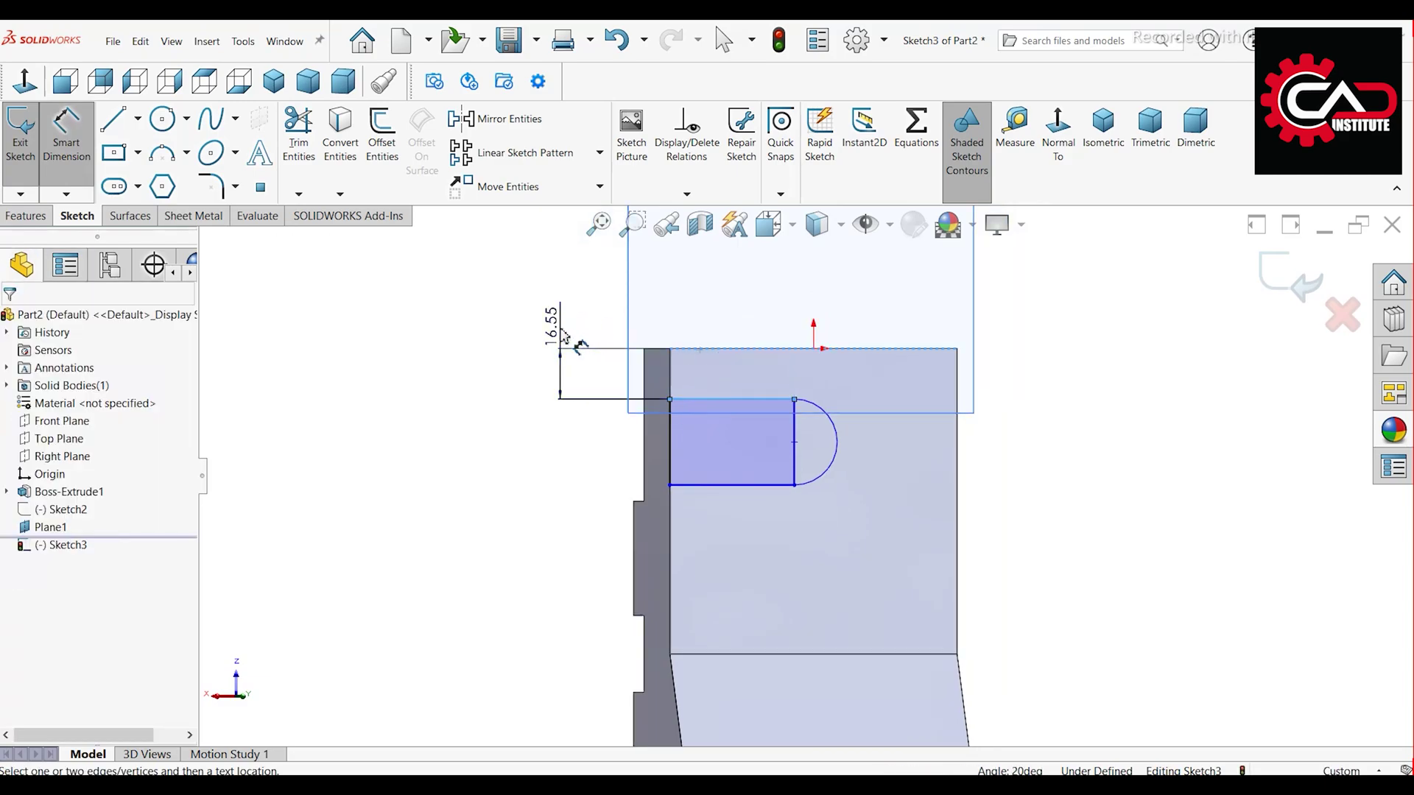
{"action": "left_click", "coordinate": [563, 335]}
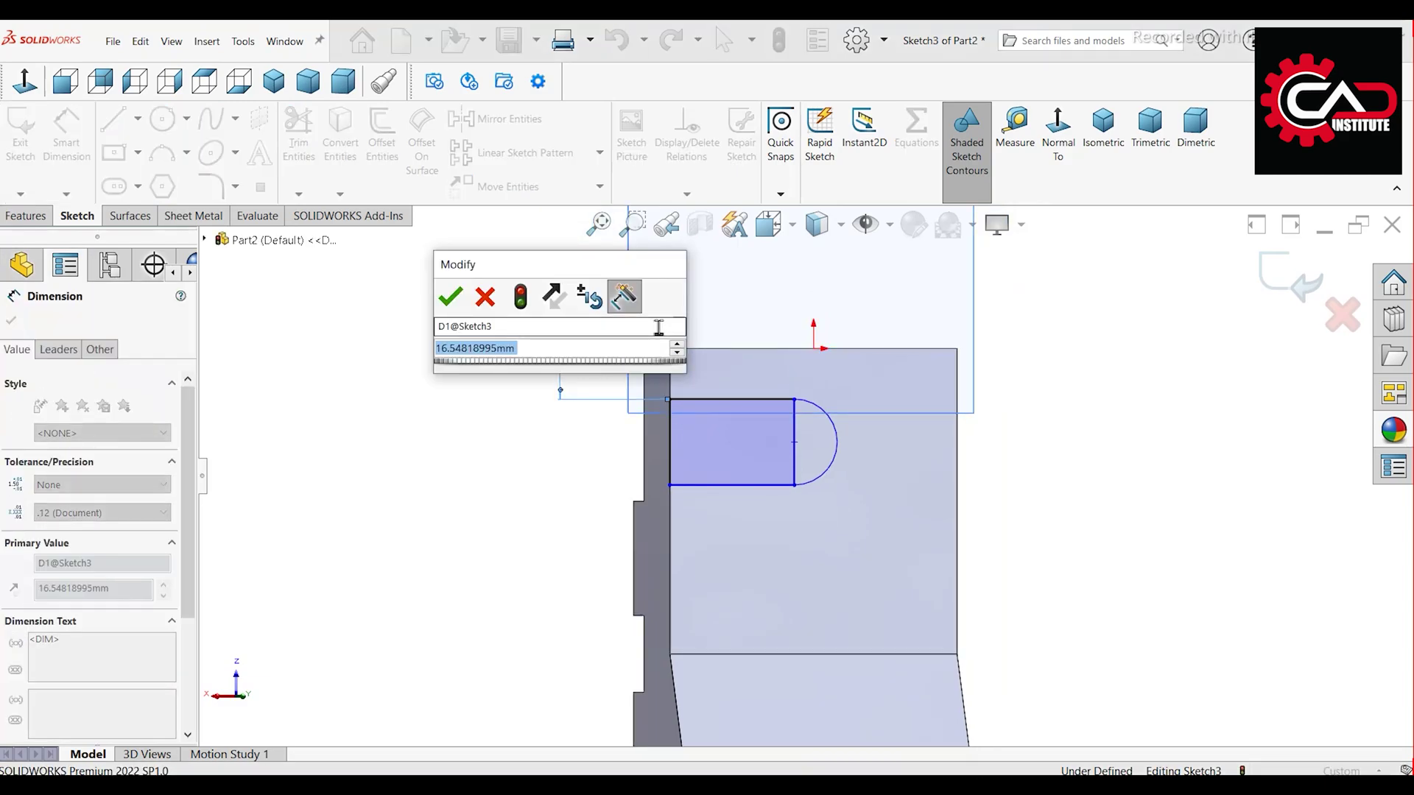
{"action": "type", "text": "15"}
{"action": "key", "text": "Return"}
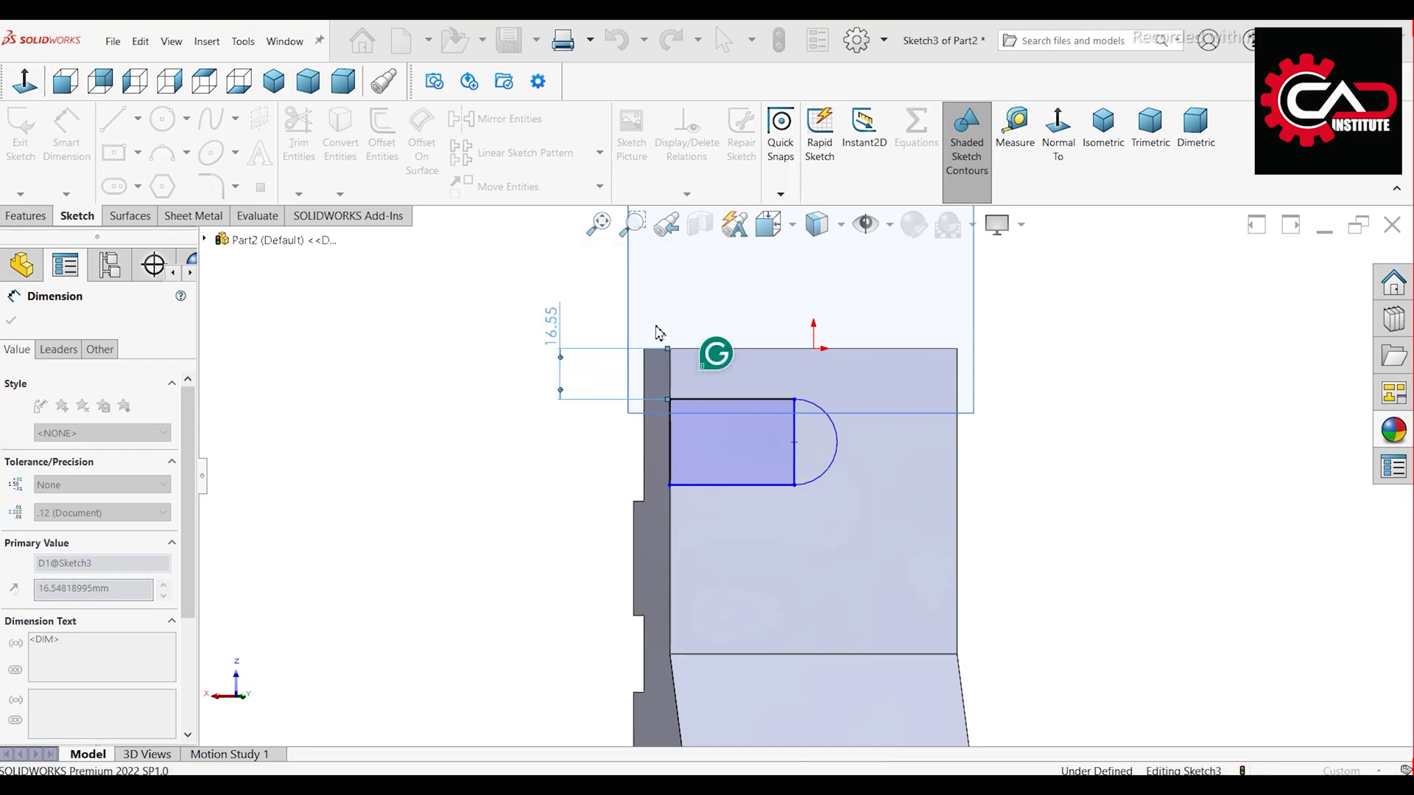
Step: Dimension the rectangle's length as 40 mm and the arc's radius as 25 mm
{"action": "left_click", "coordinate": [737, 394]}
{"action": "left_click", "coordinate": [758, 313]}
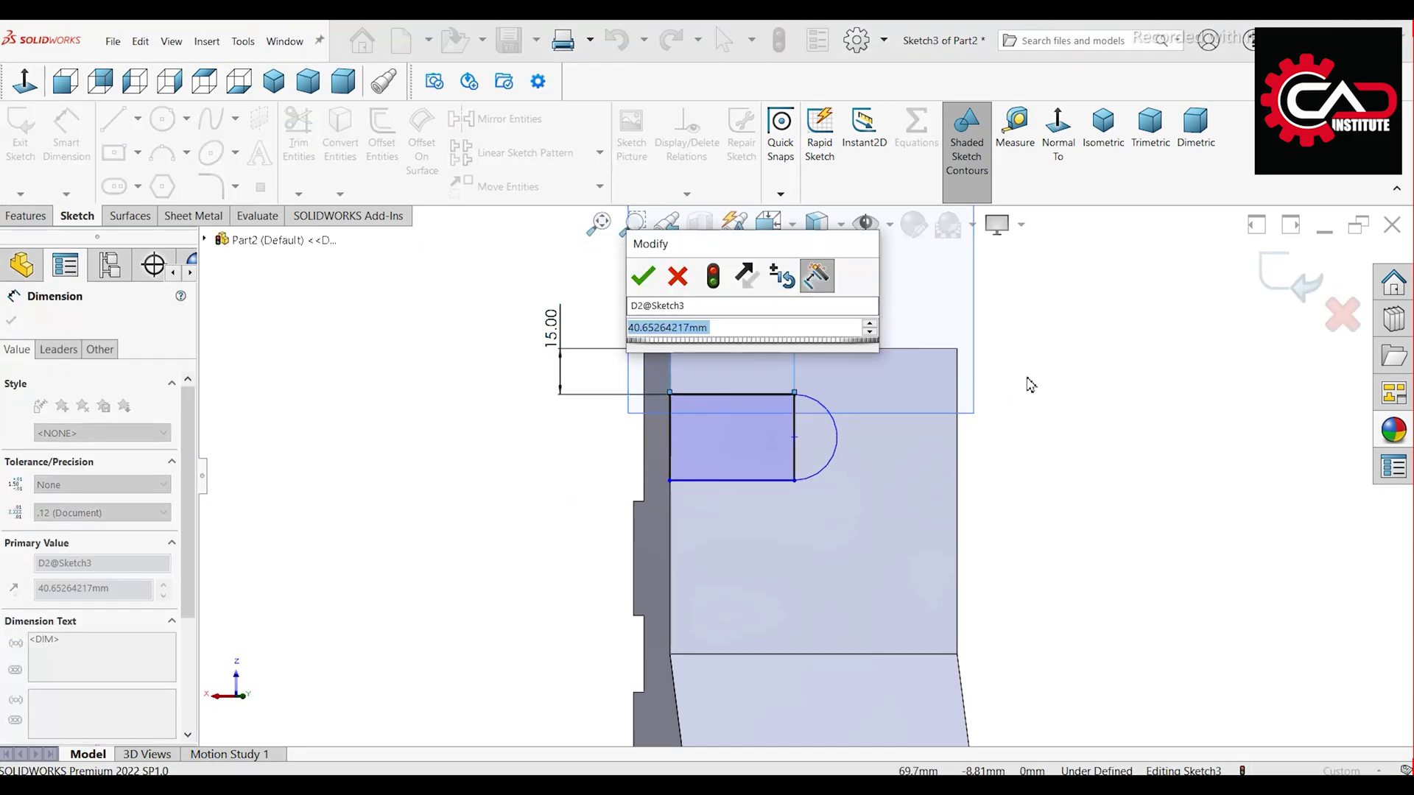
{"action": "type", "text": "40"}
{"action": "key", "text": "Return"}
{"action": "left_click", "coordinate": [832, 453]}
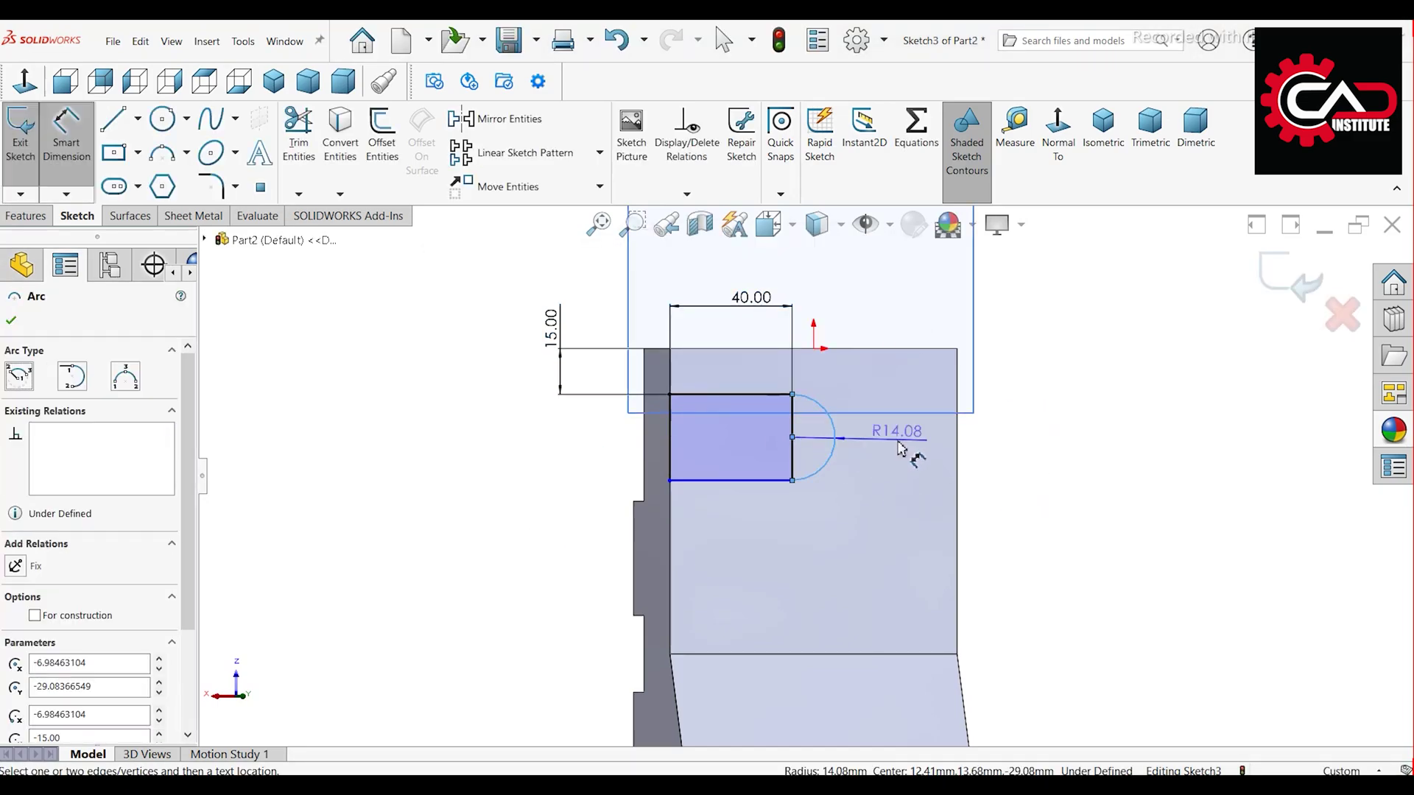
{"action": "left_click", "coordinate": [900, 447]}
{"action": "type", "text": "25"}
{"action": "key", "text": "Return"}
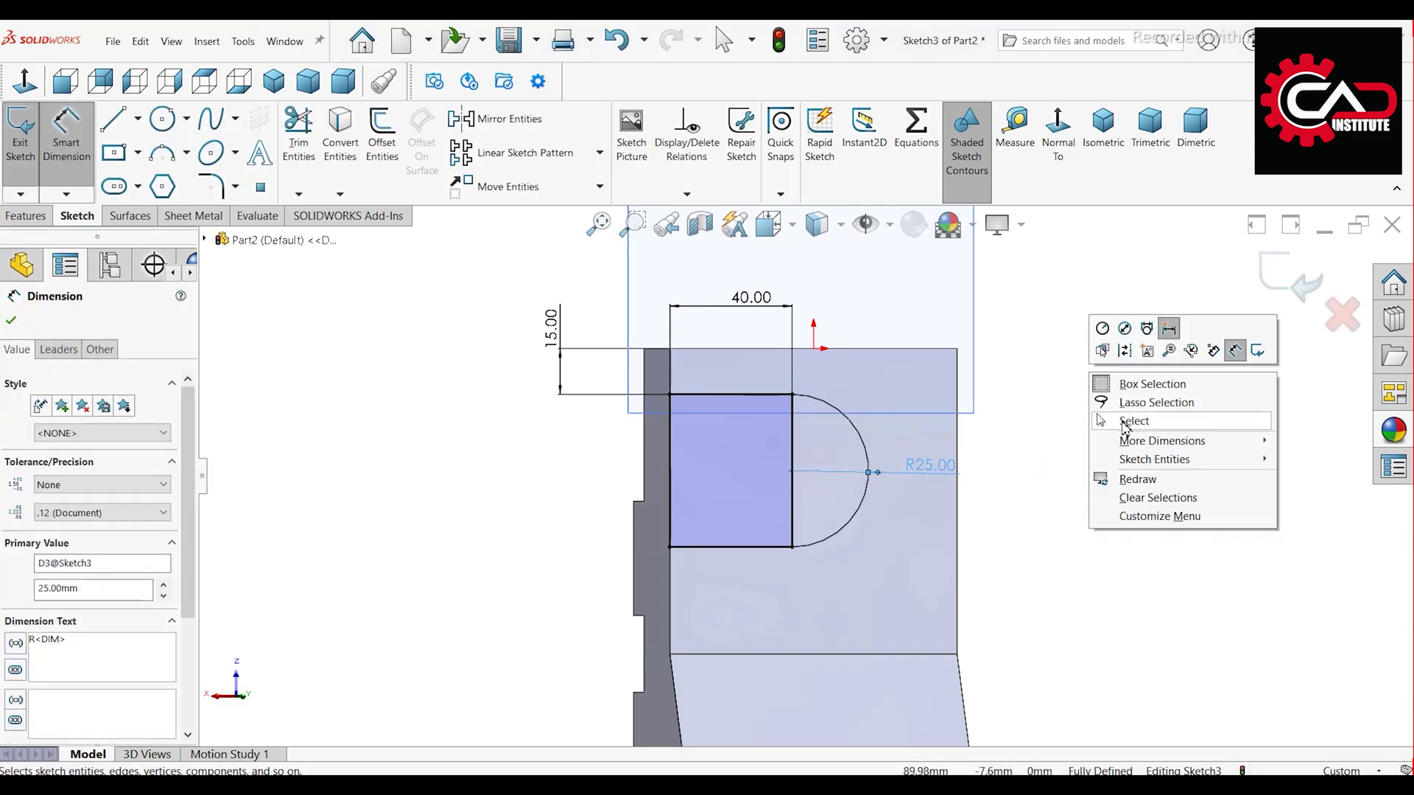
{"action": "left_click", "coordinate": [1124, 421]}
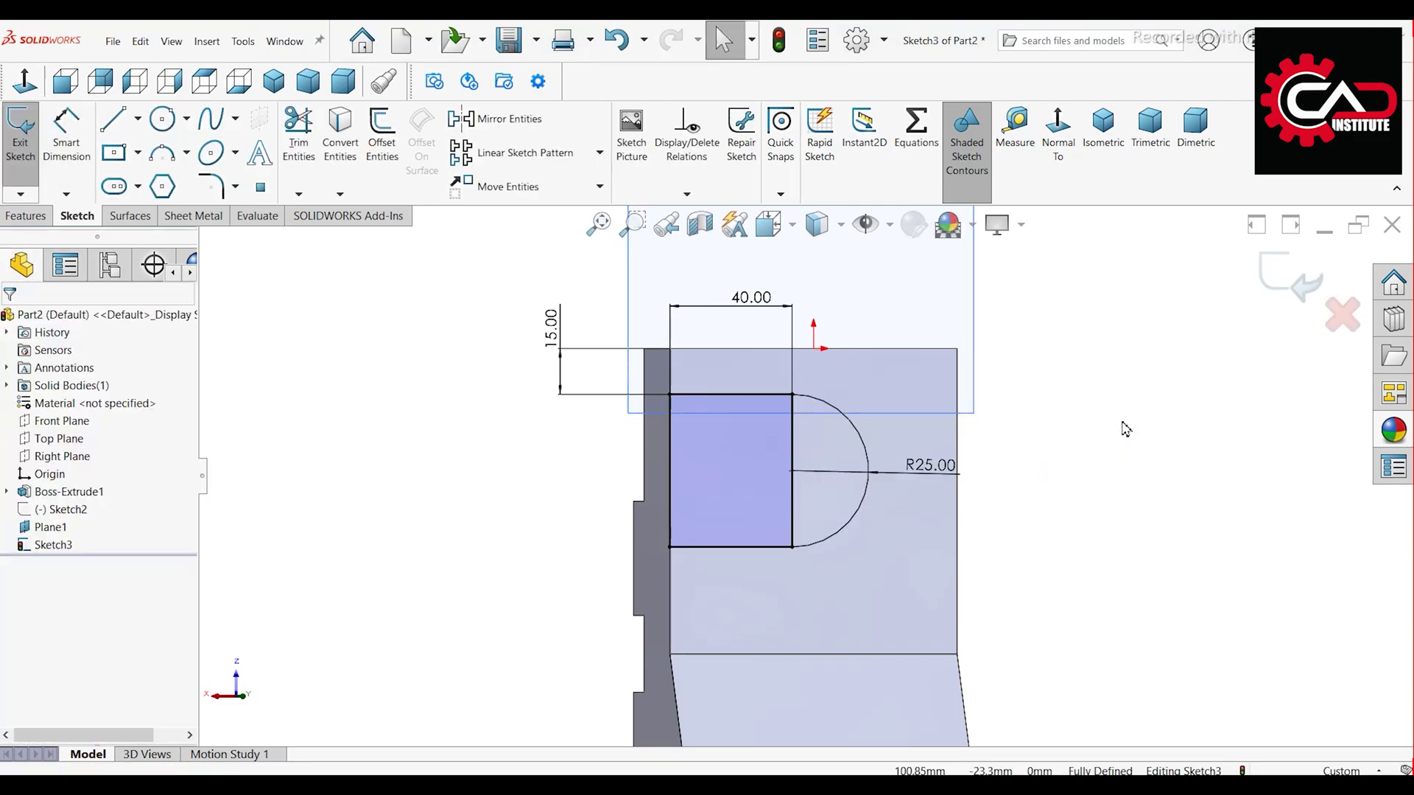
Step: Convert the line between rectangle and arc to construction geometry and extrude the profile toward the body as an Up To Next boss
{"action": "left_click", "coordinate": [794, 502]}
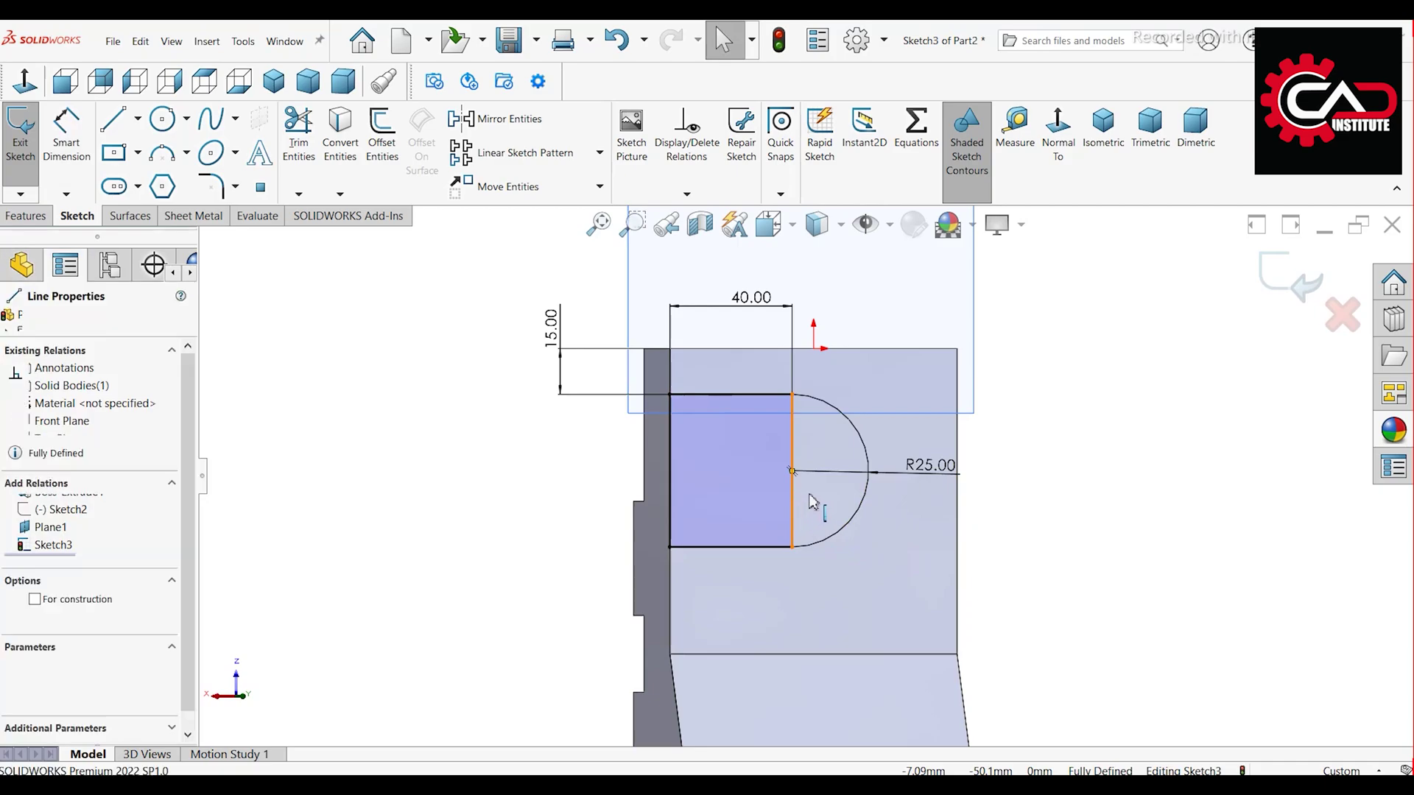
{"action": "left_click", "coordinate": [853, 467]}
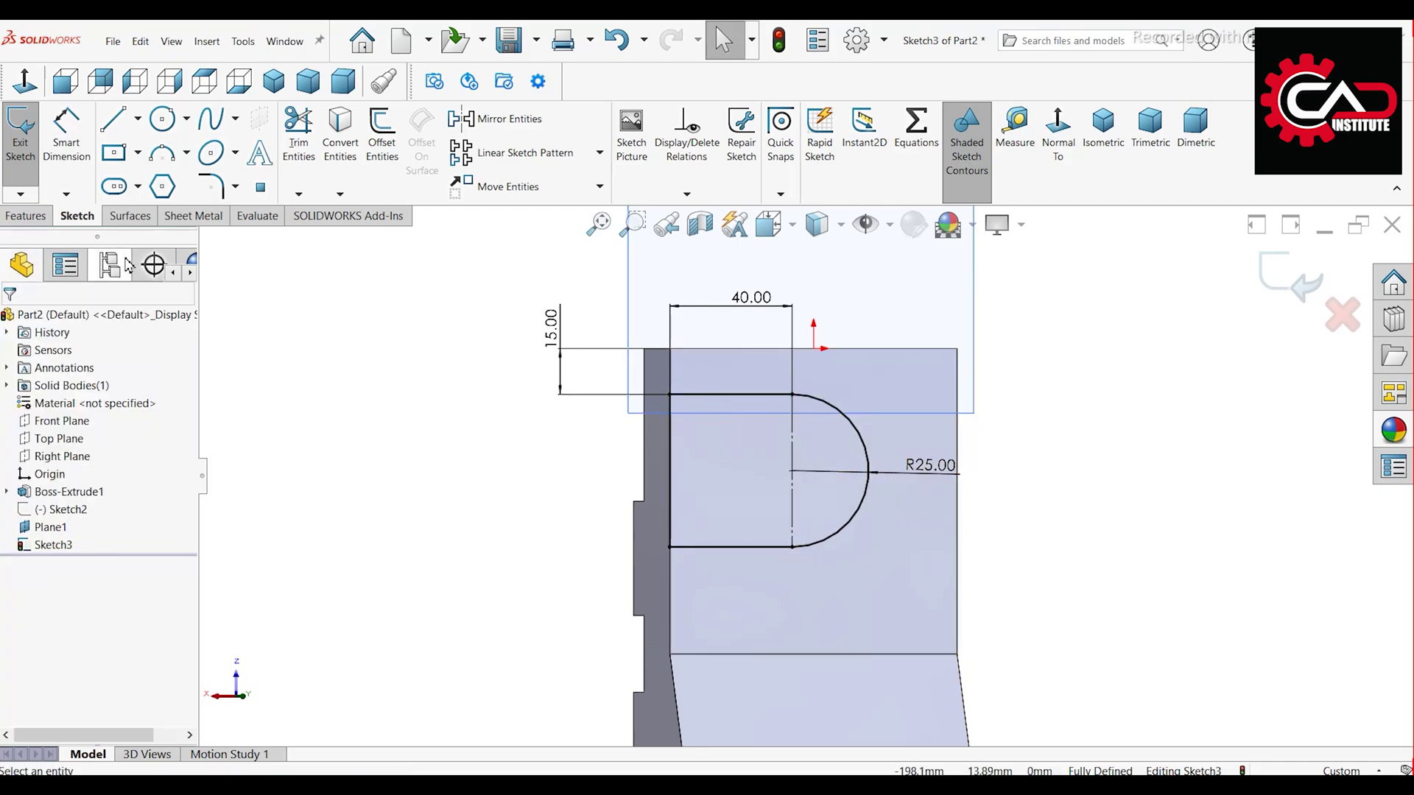
{"action": "left_click", "coordinate": [25, 216]}
{"action": "left_click", "coordinate": [28, 133]}
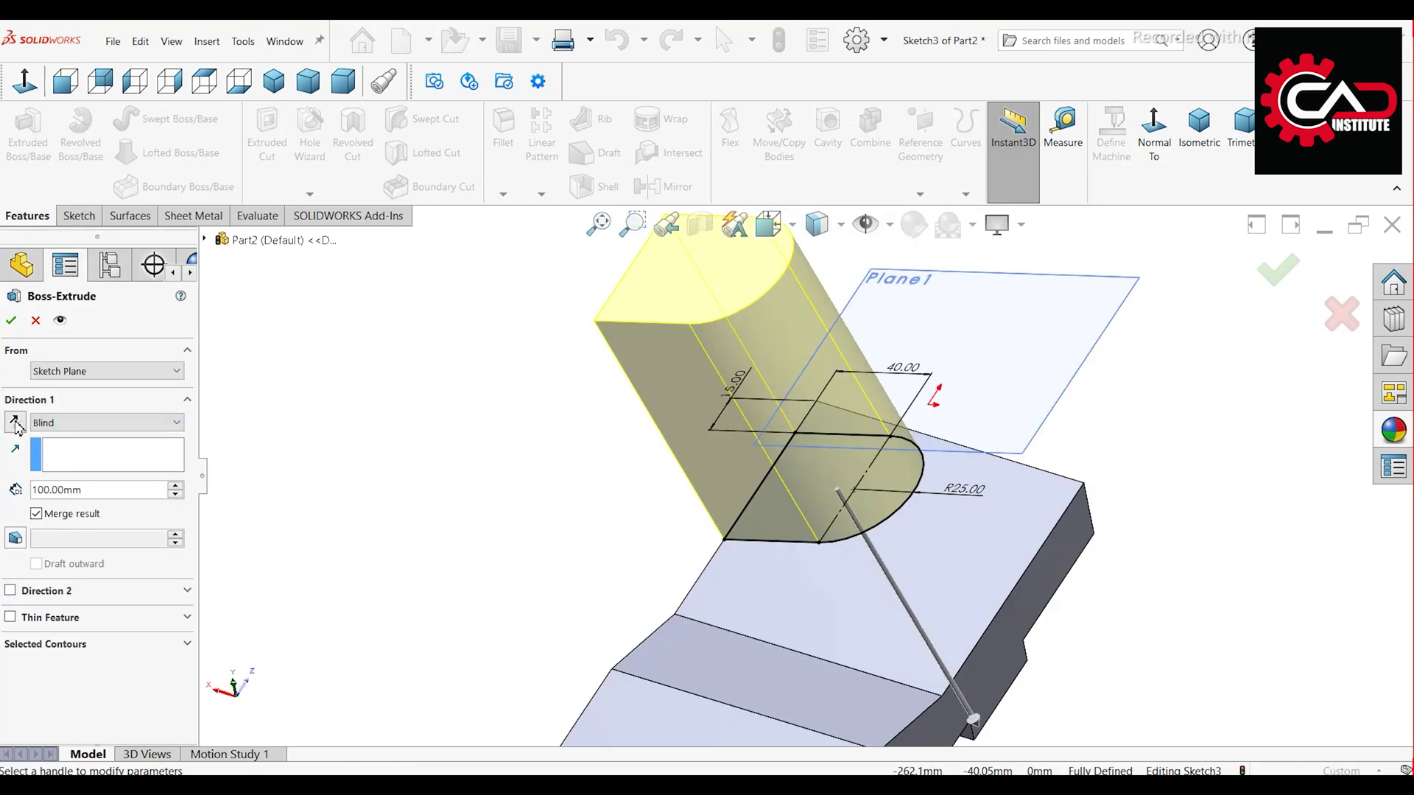
{"action": "left_click", "coordinate": [94, 431]}
{"action": "left_click", "coordinate": [94, 467]}
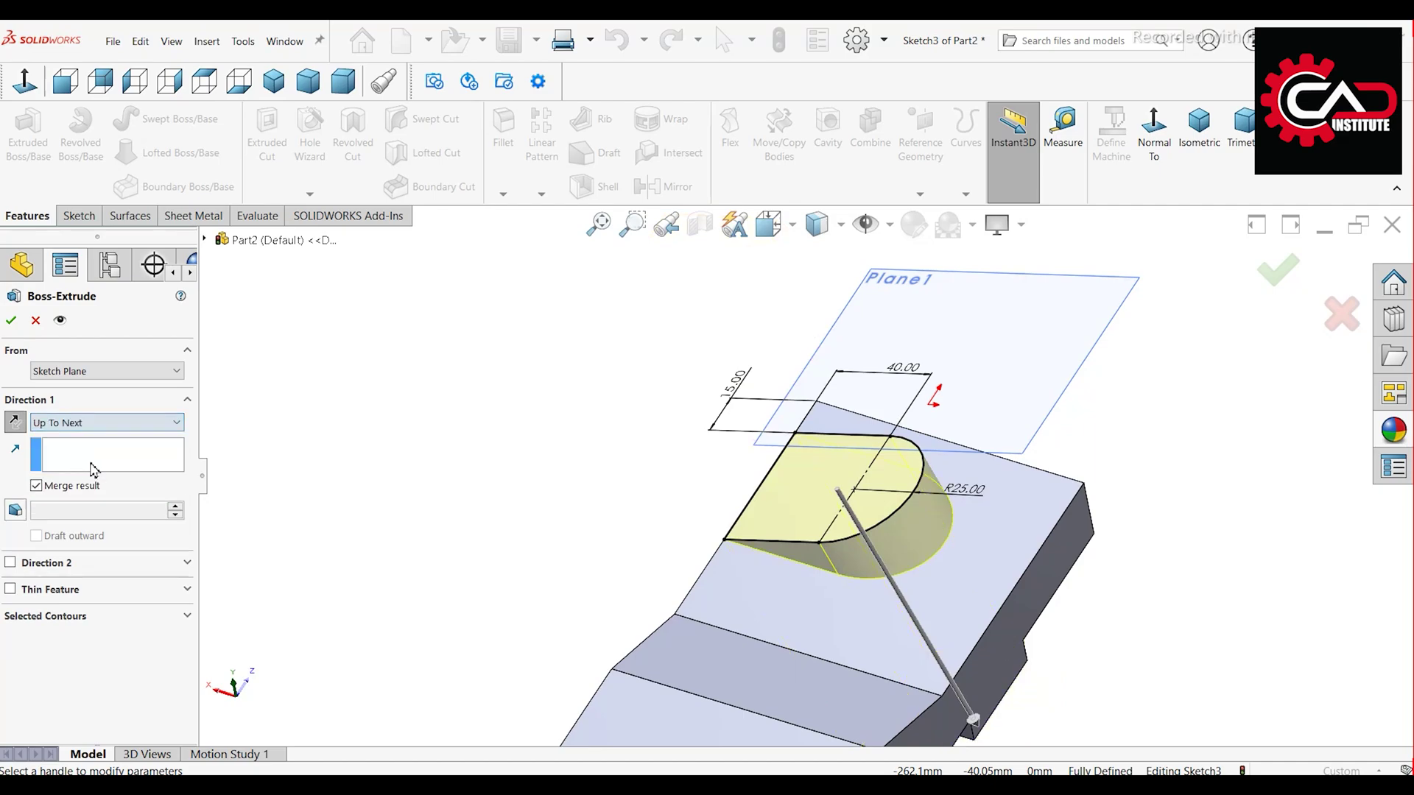
{"action": "middle_click_drag", "start_coordinate": [361, 503], "coordinate": [528, 503]}
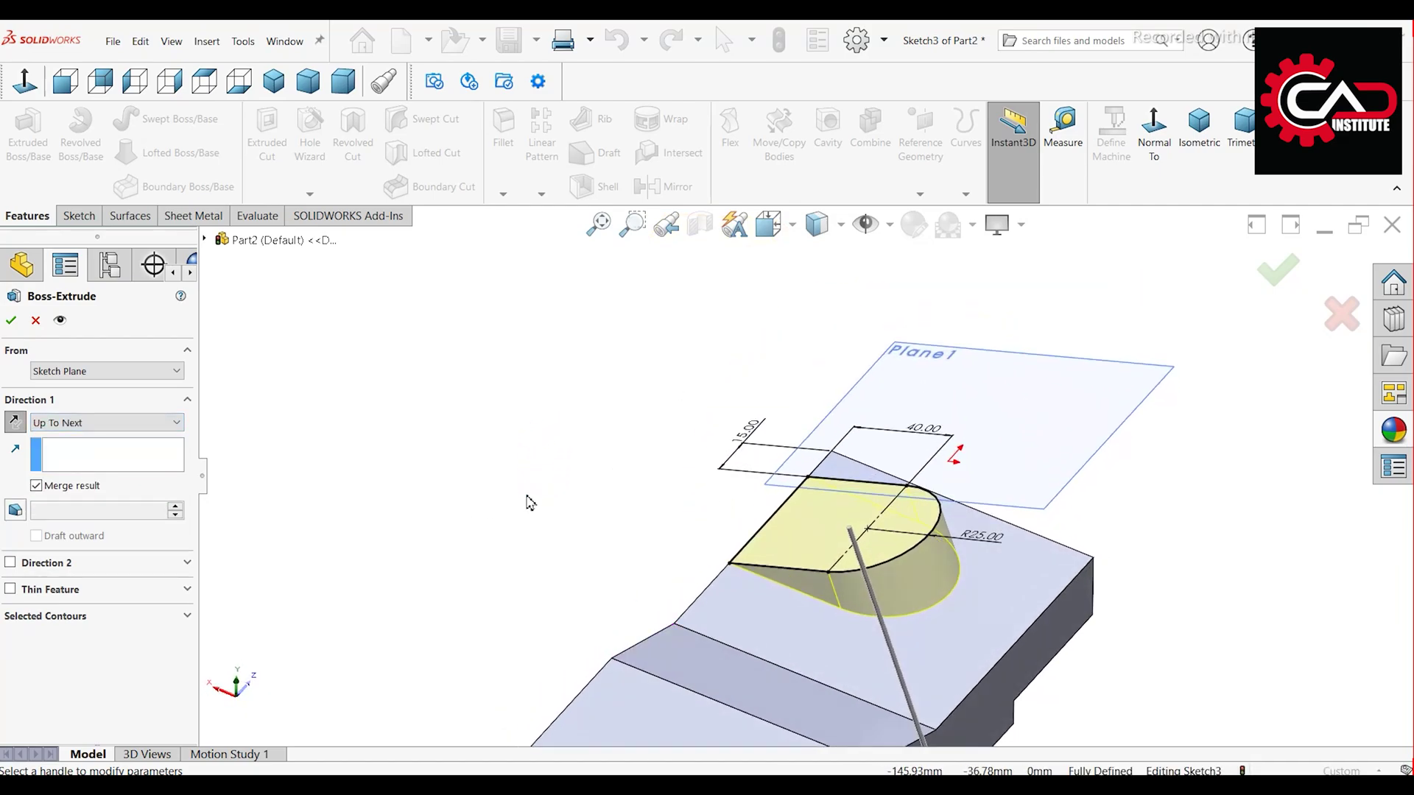
{"action": "left_click", "coordinate": [12, 323]}
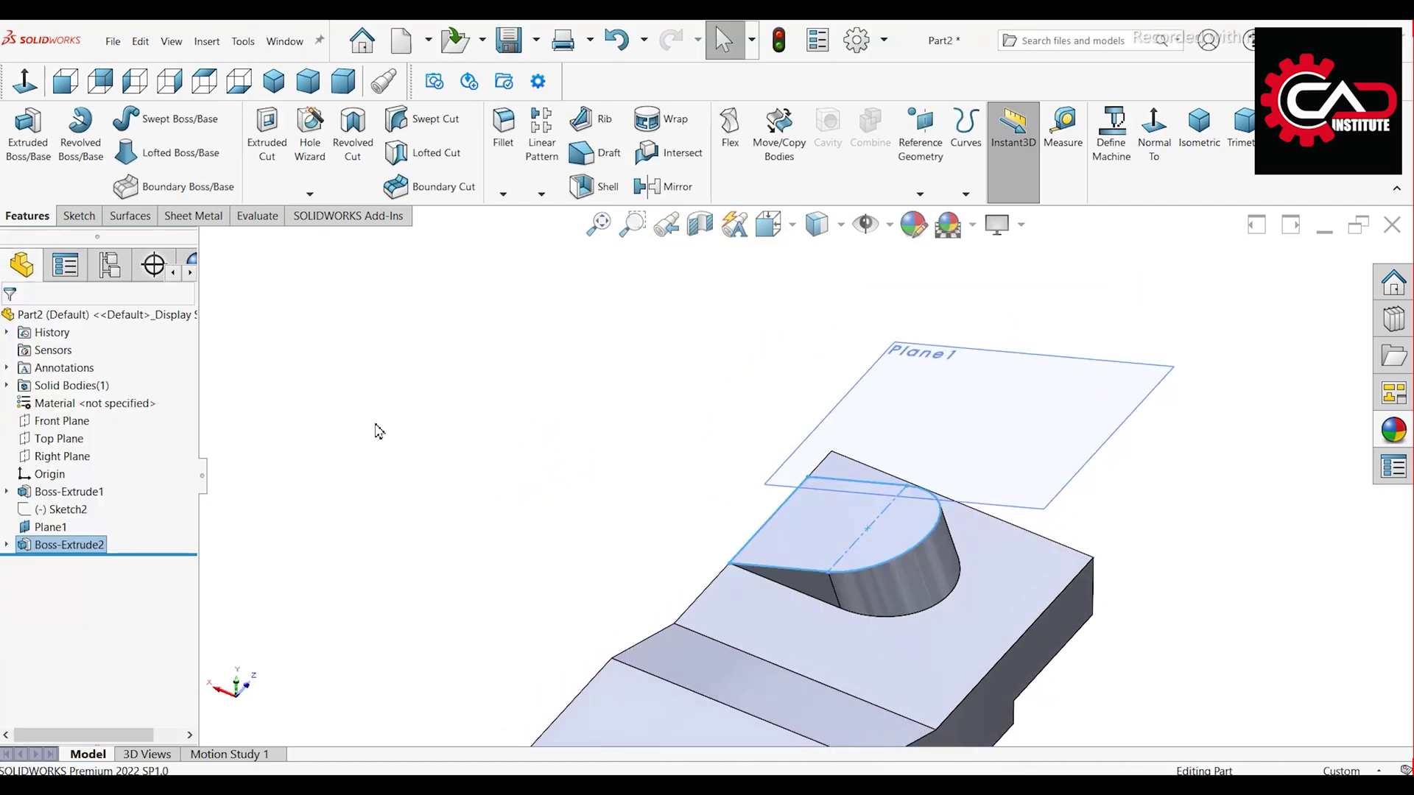
Step: Hide the angled reference plane and start a new sketch on the rounded boss's top face, viewed normal to it
{"action": "left_click", "coordinate": [987, 445]}
{"action": "left_click", "coordinate": [988, 436]}
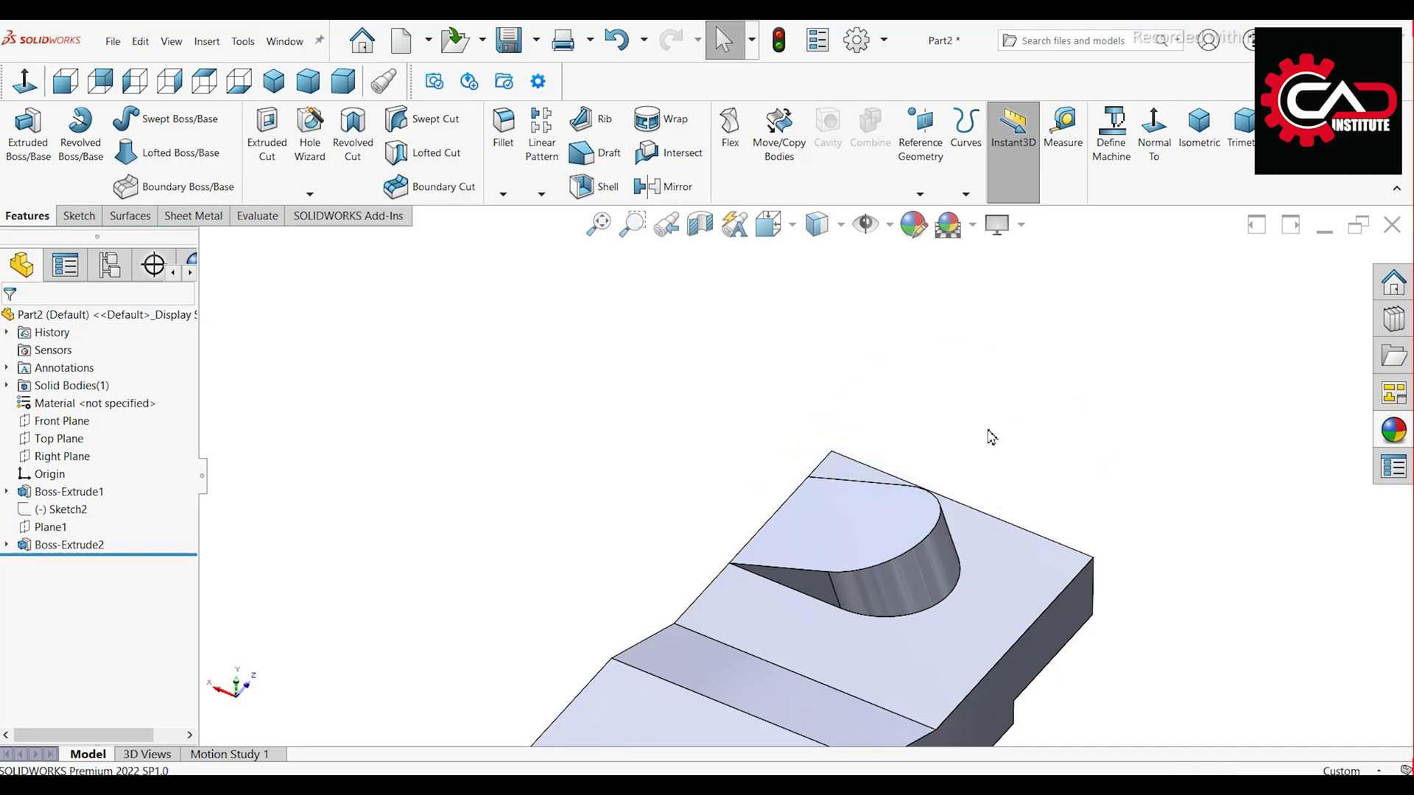
{"action": "middle_click_drag", "start_coordinate": [988, 435], "coordinate": [713, 571]}
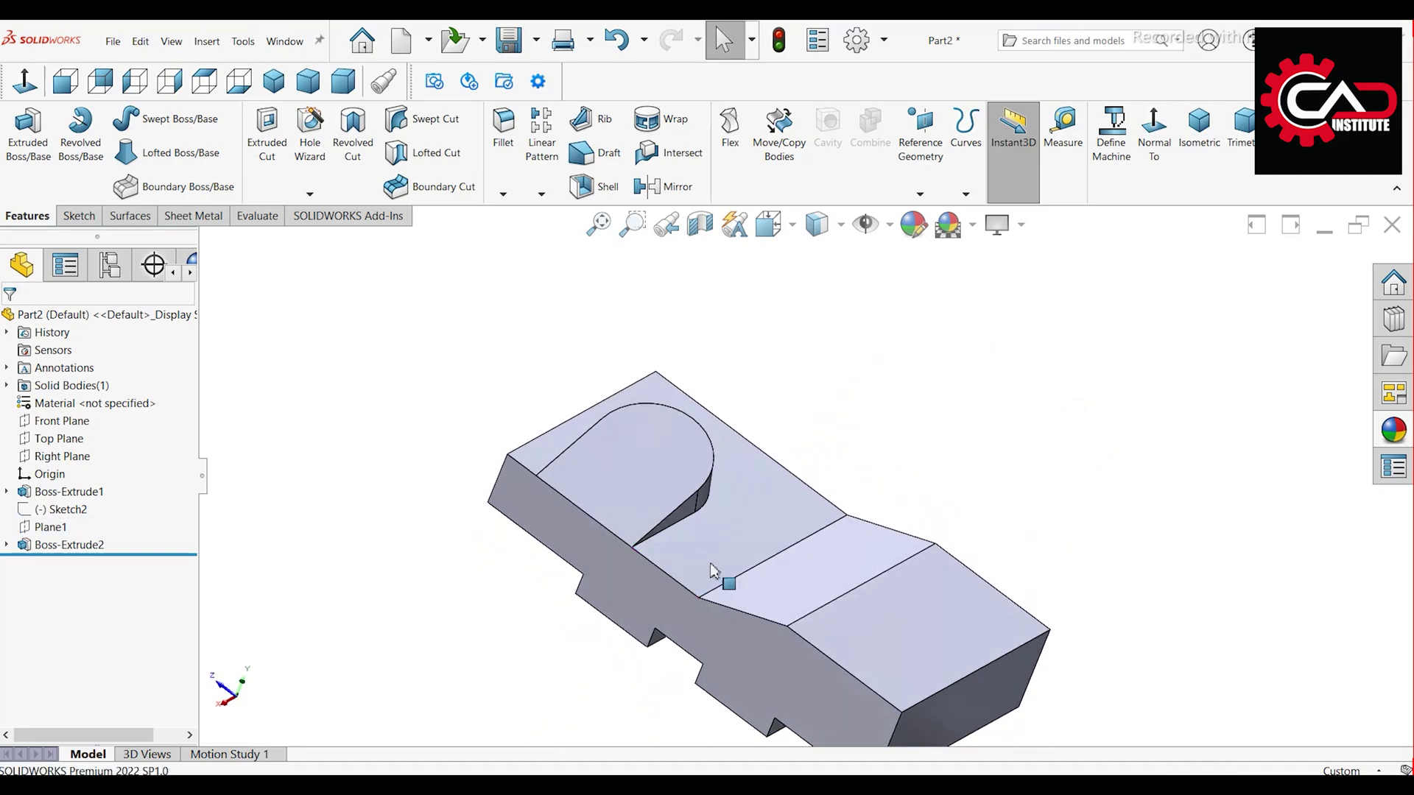
{"action": "left_click", "coordinate": [656, 475]}
{"action": "left_click", "coordinate": [759, 439]}
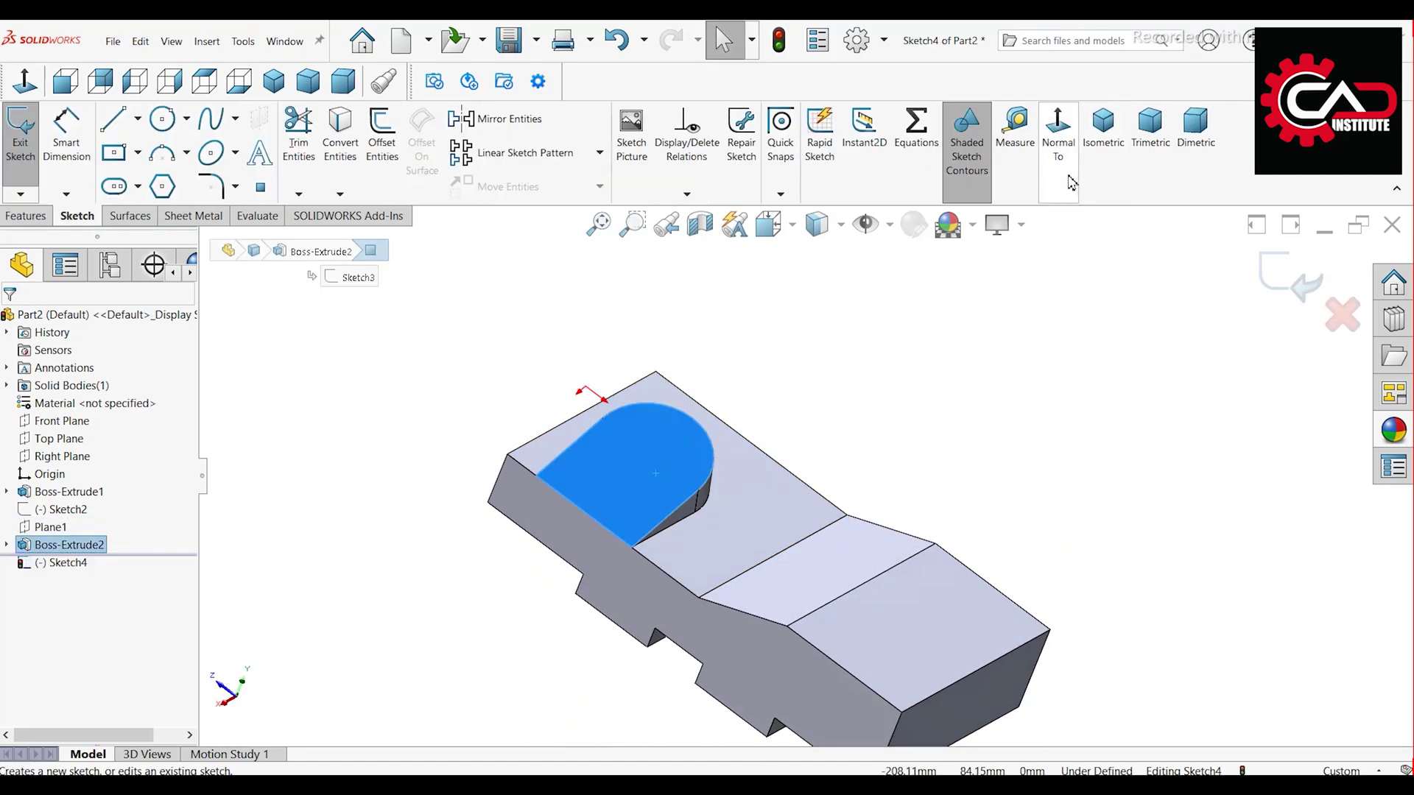
{"action": "left_click", "coordinate": [1061, 147]}
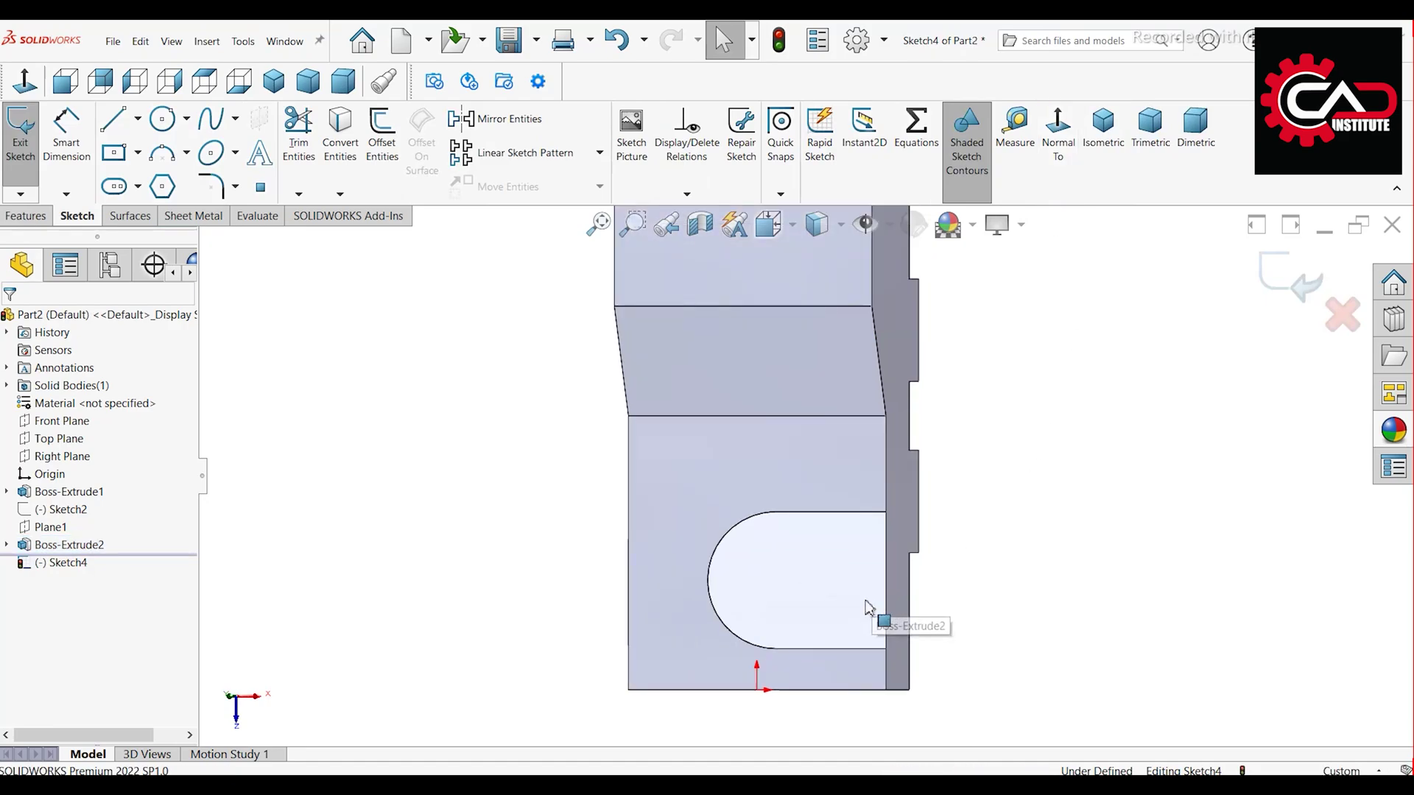
Step: Draw two concentric circles about 19 mm and 26 mm in diameter at the center of the boss's rounded end
{"action": "scroll", "coordinate": [869, 608], "scroll_direction": "down", "scroll_amount": 3}
{"action": "left_click", "coordinate": [173, 128]}
{"action": "scroll", "coordinate": [707, 615], "scroll_direction": "down", "scroll_amount": 1}
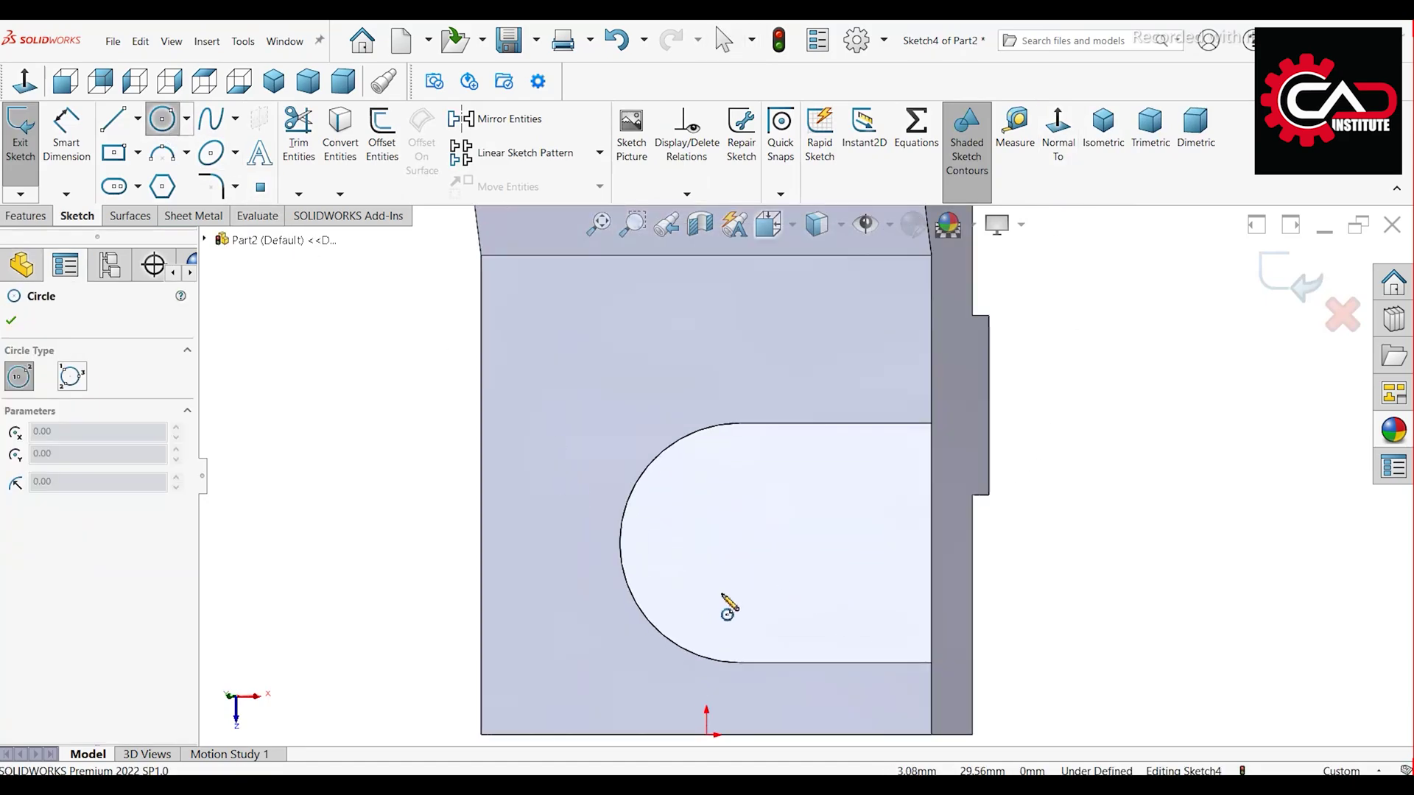
{"action": "left_click", "coordinate": [740, 544]}
{"action": "left_click", "coordinate": [763, 606]}
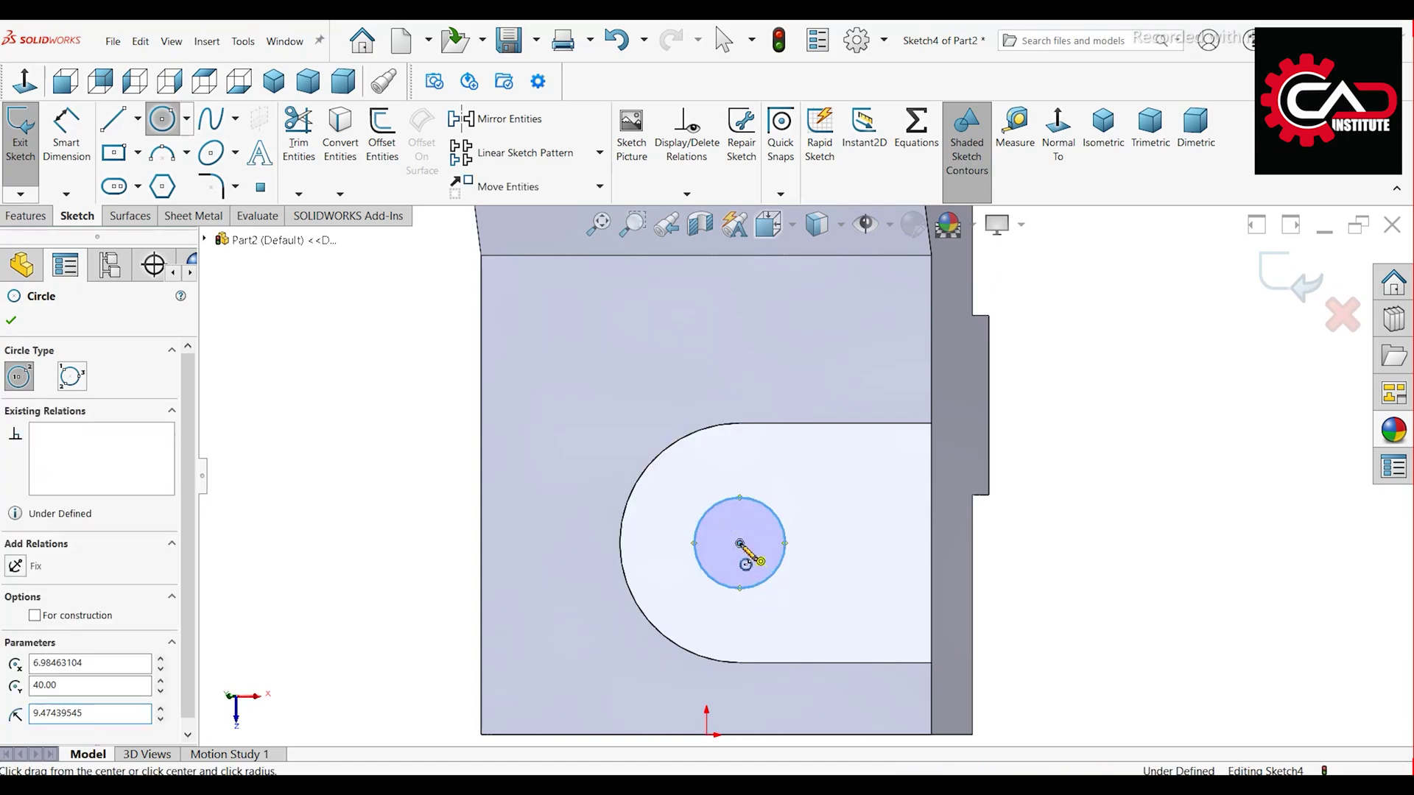
{"action": "left_click", "coordinate": [740, 543]}
{"action": "left_click", "coordinate": [763, 605]}
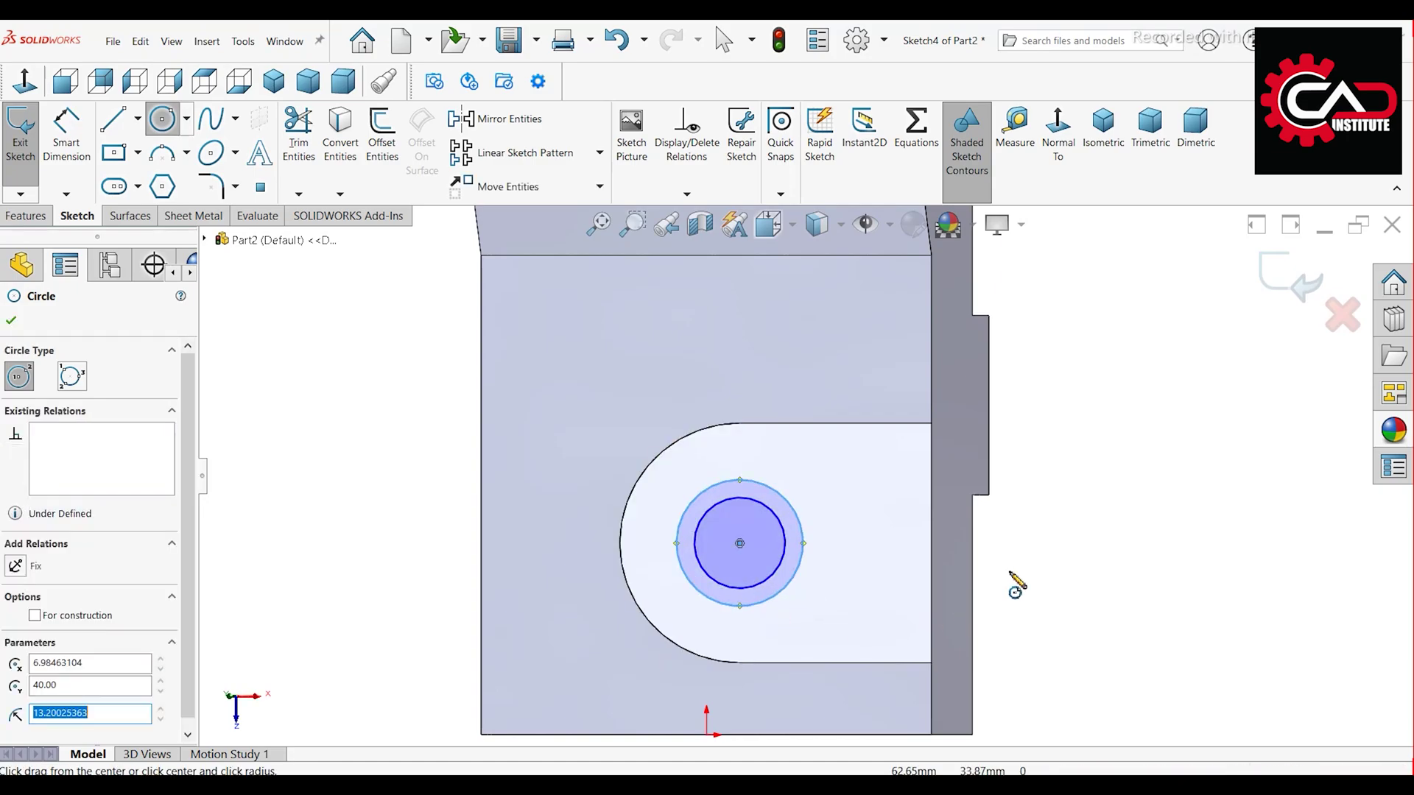
{"action": "right_click", "coordinate": [1059, 444]}
{"action": "left_click", "coordinate": [1078, 455]}
Step: Dimension the outer circle's diameter as 25 mm and the inner circle's diameter as 12 mm
{"action": "left_click", "coordinate": [78, 151]}
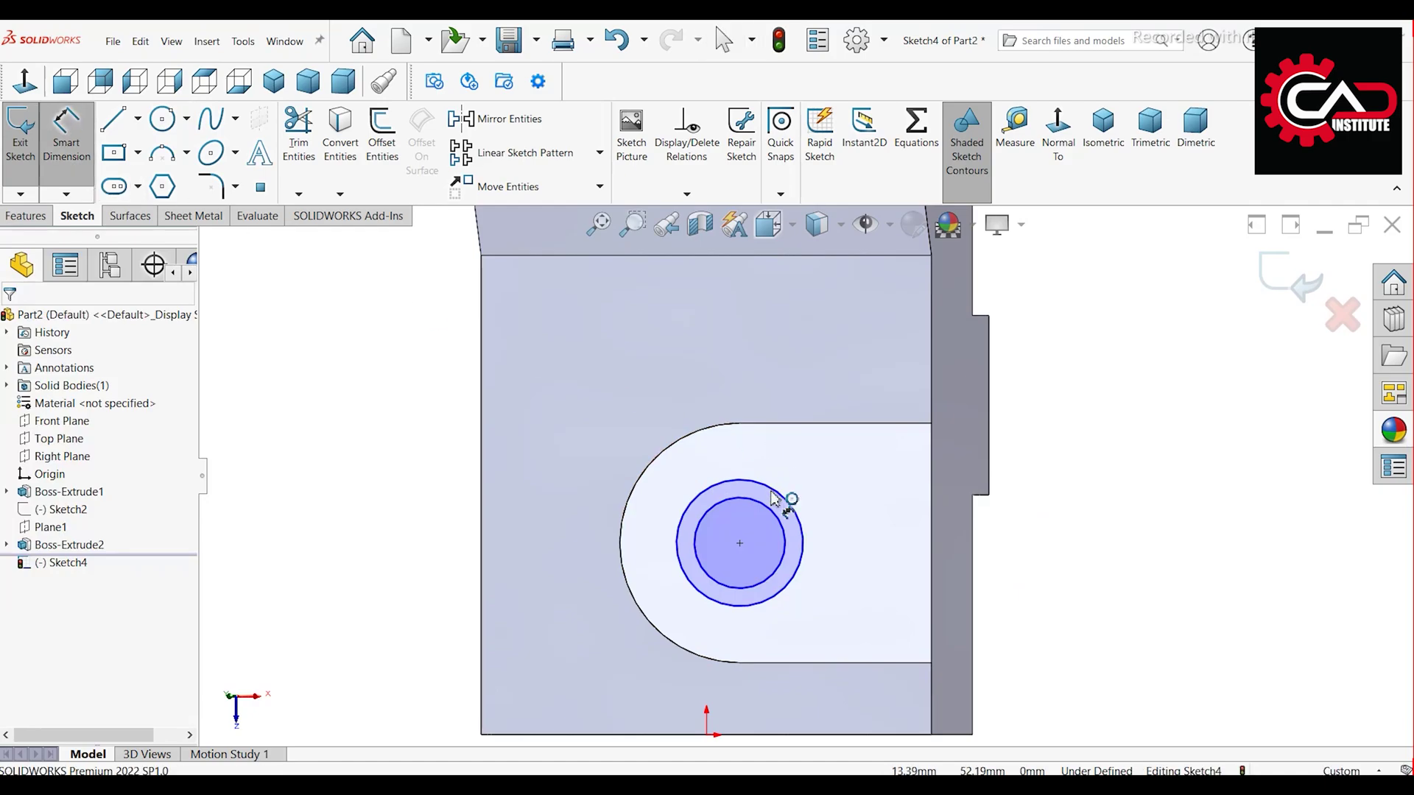
{"action": "left_click", "coordinate": [771, 492]}
{"action": "left_click", "coordinate": [825, 471]}
{"action": "type", "text": "25"}
{"action": "key", "text": "Return"}
{"action": "left_click", "coordinate": [785, 537]}
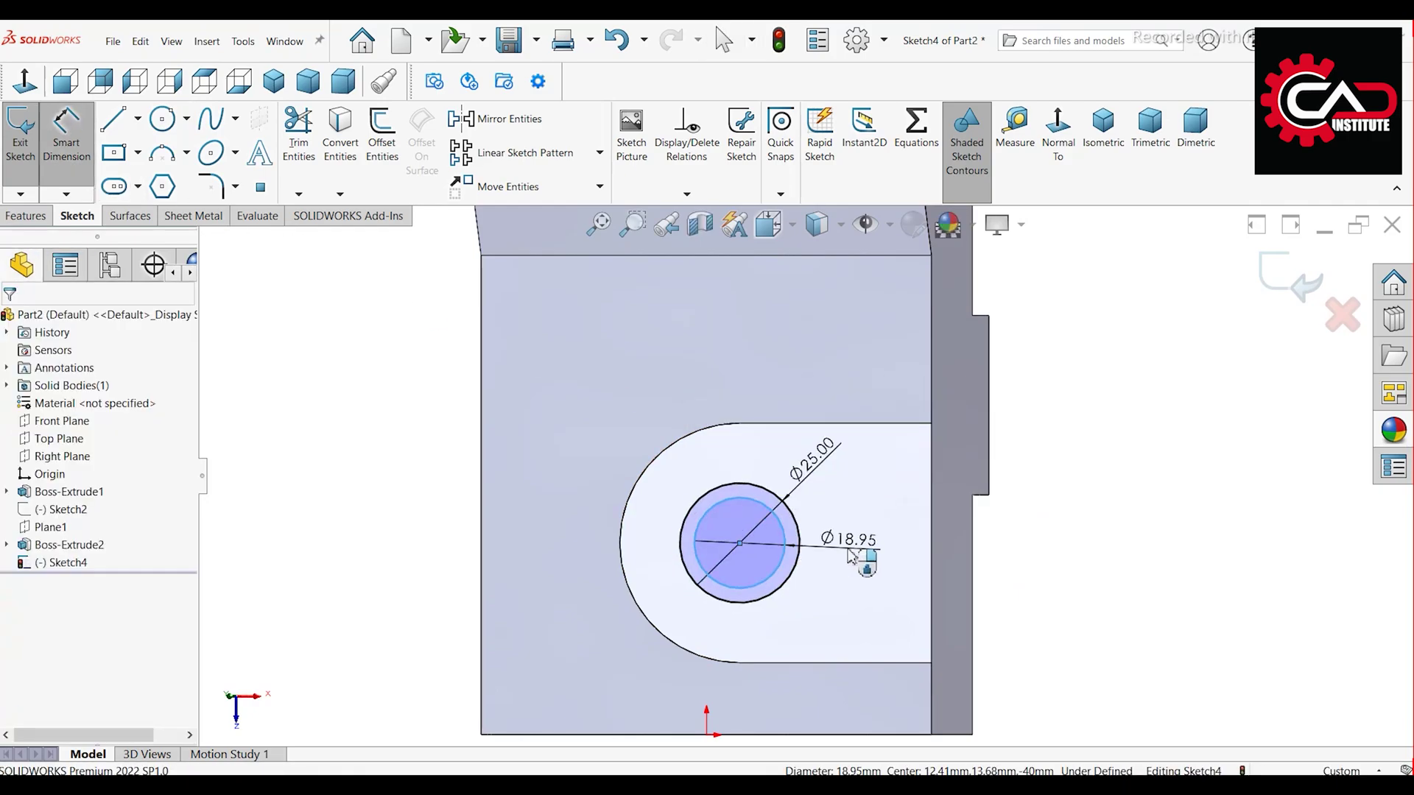
{"action": "left_click", "coordinate": [852, 552]}
{"action": "type", "text": "12"}
{"action": "key", "text": "Return"}
{"action": "right_click", "coordinate": [1077, 498]}
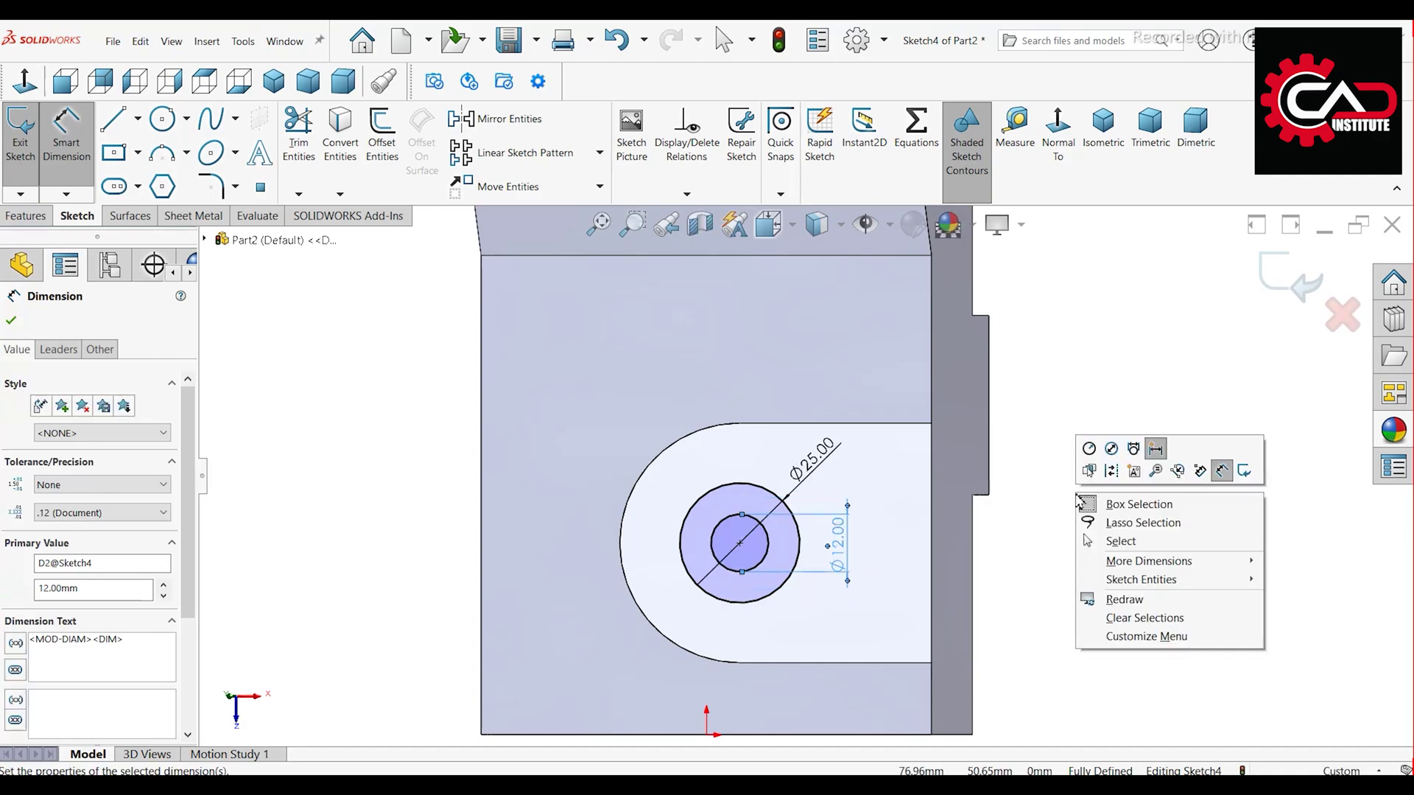
{"action": "left_click", "coordinate": [1085, 542]}
Step: Extrude the ring between the two circles as a blind boss with a depth of 15 mm
{"action": "left_click", "coordinate": [27, 216]}
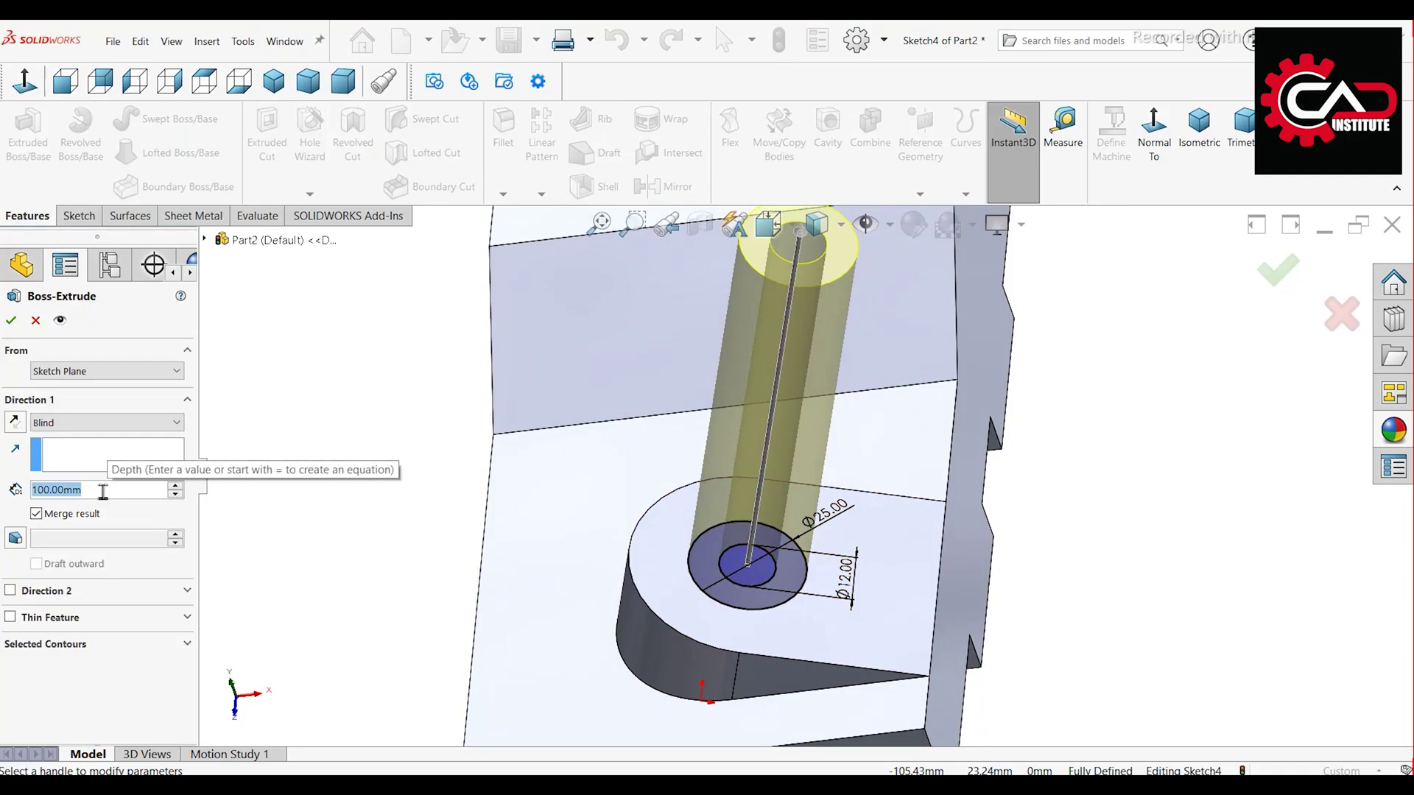
{"action": "type", "text": "15"}
{"action": "key", "text": "Return"}
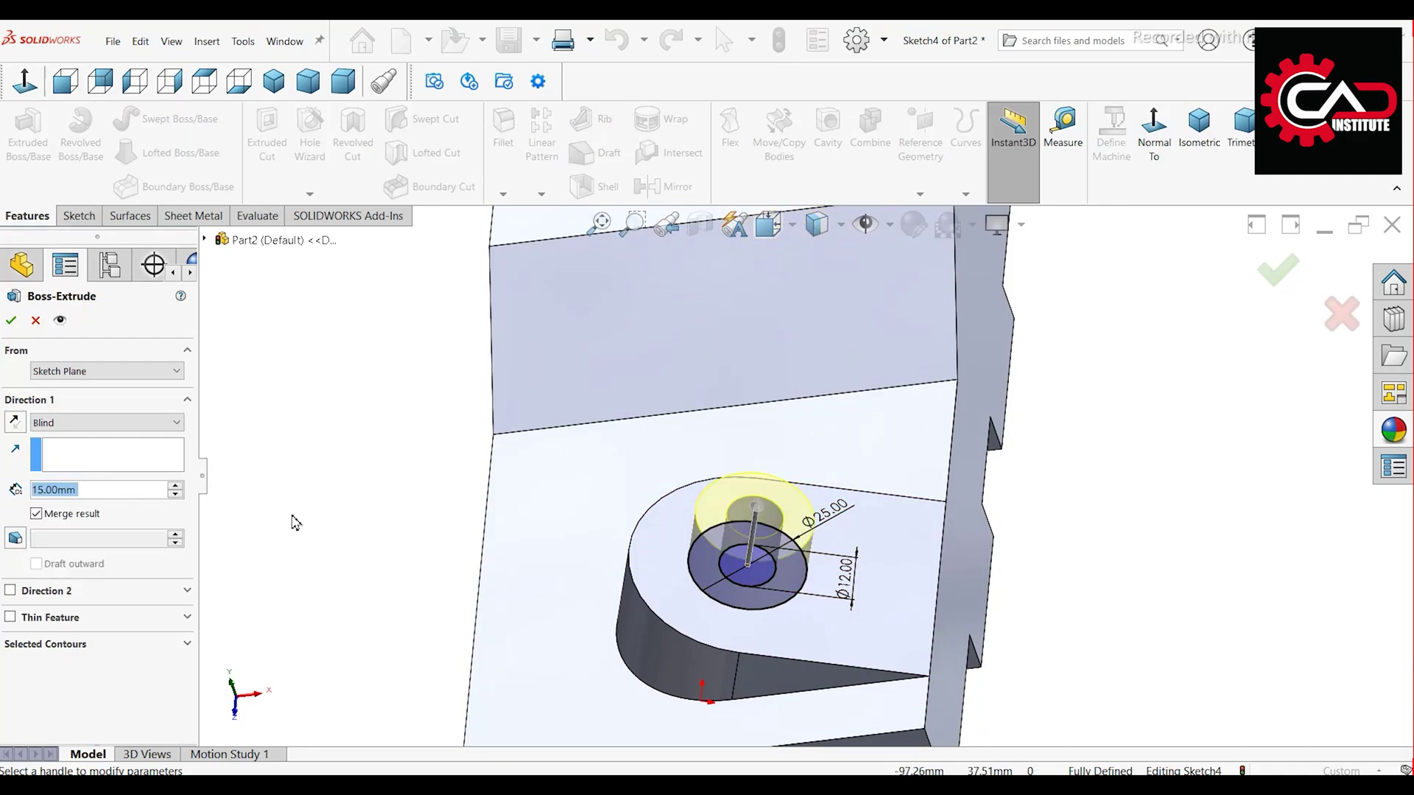
{"action": "scroll", "coordinate": [571, 564], "scroll_direction": "up", "scroll_amount": 3}
{"action": "middle_click_drag", "start_coordinate": [970, 663], "coordinate": [690, 597]}
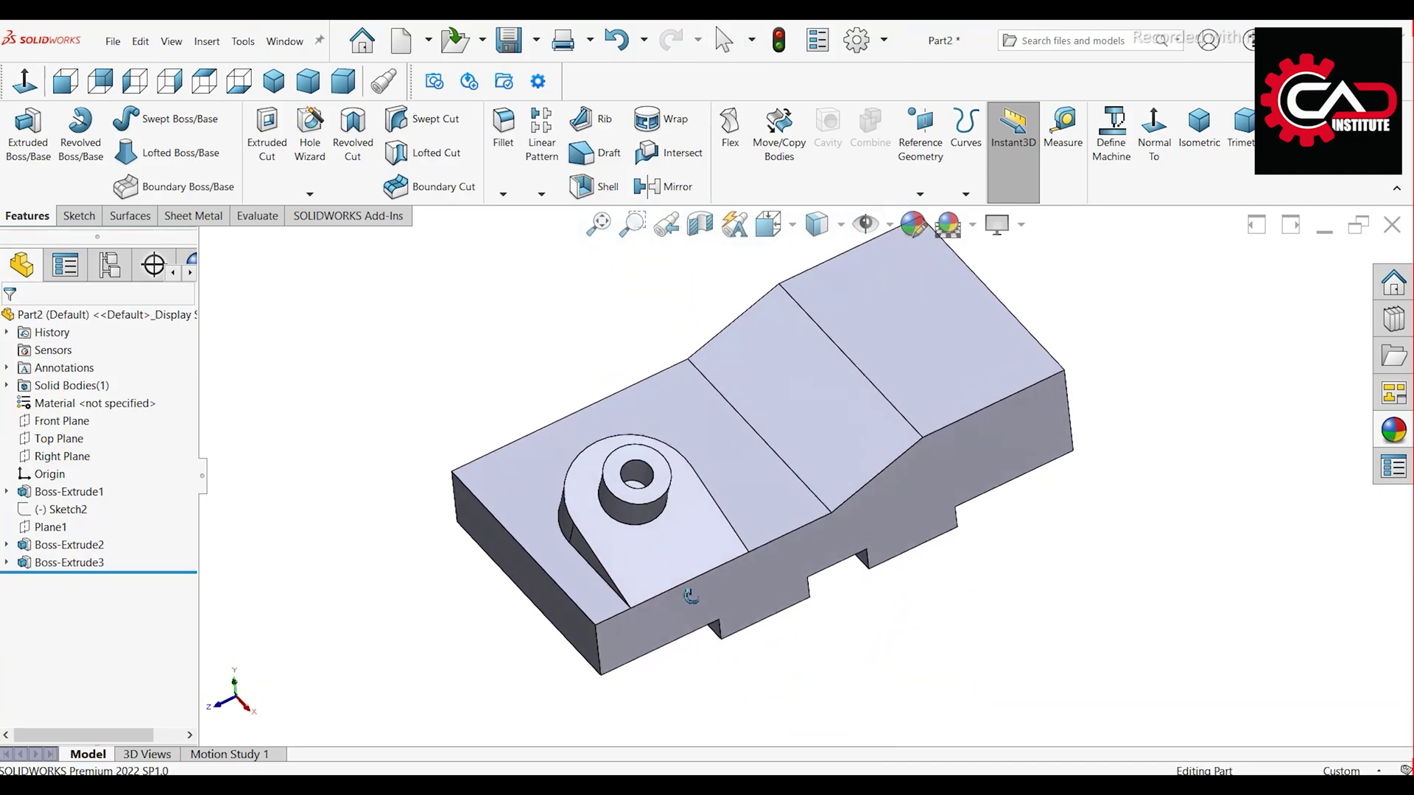
Step: Start a sketch on the cylindrical boss's ring-shaped top face and convert its inner hole edge into sketch geometry
{"action": "scroll", "coordinate": [688, 567], "scroll_direction": "down", "scroll_amount": 3}
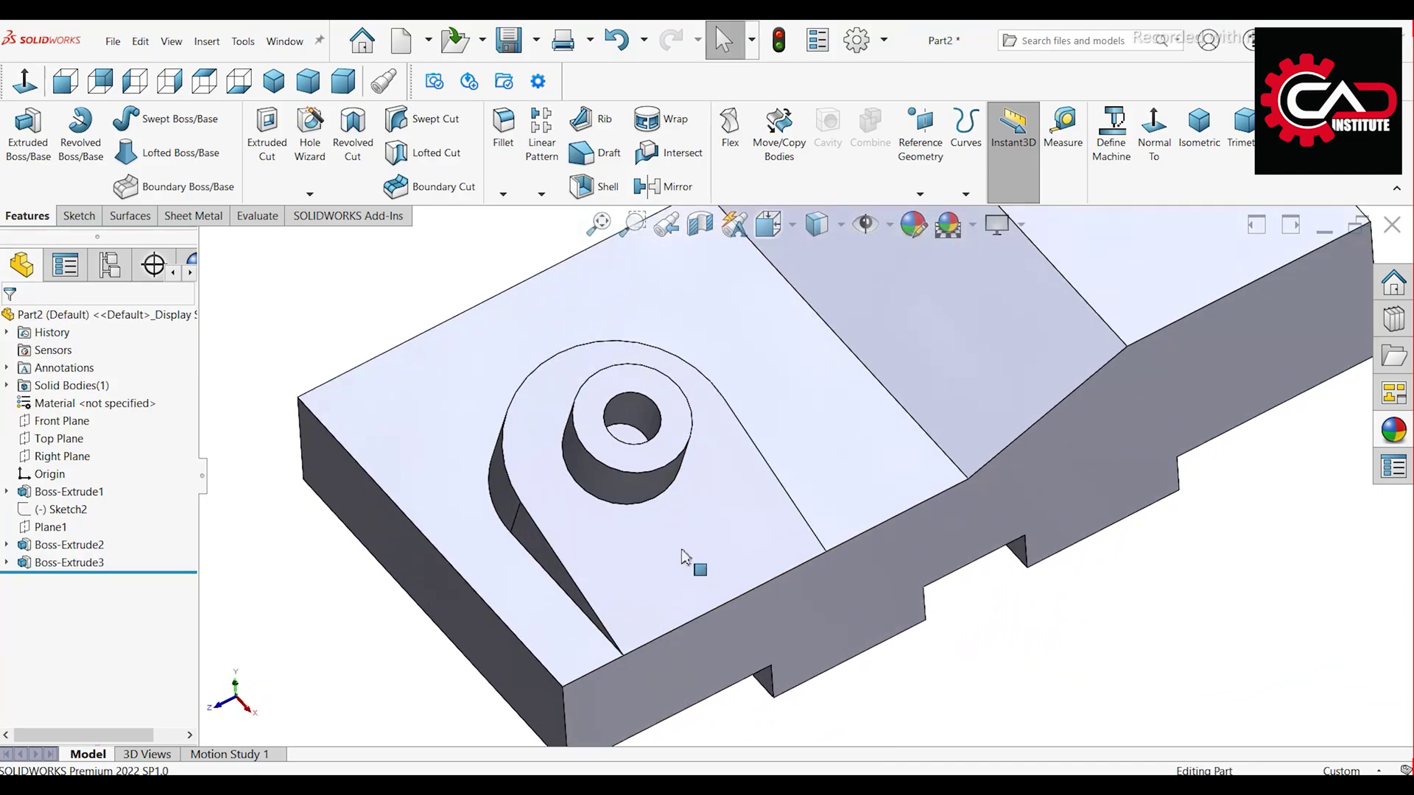
{"action": "left_click", "coordinate": [672, 451]}
{"action": "left_click", "coordinate": [734, 400]}
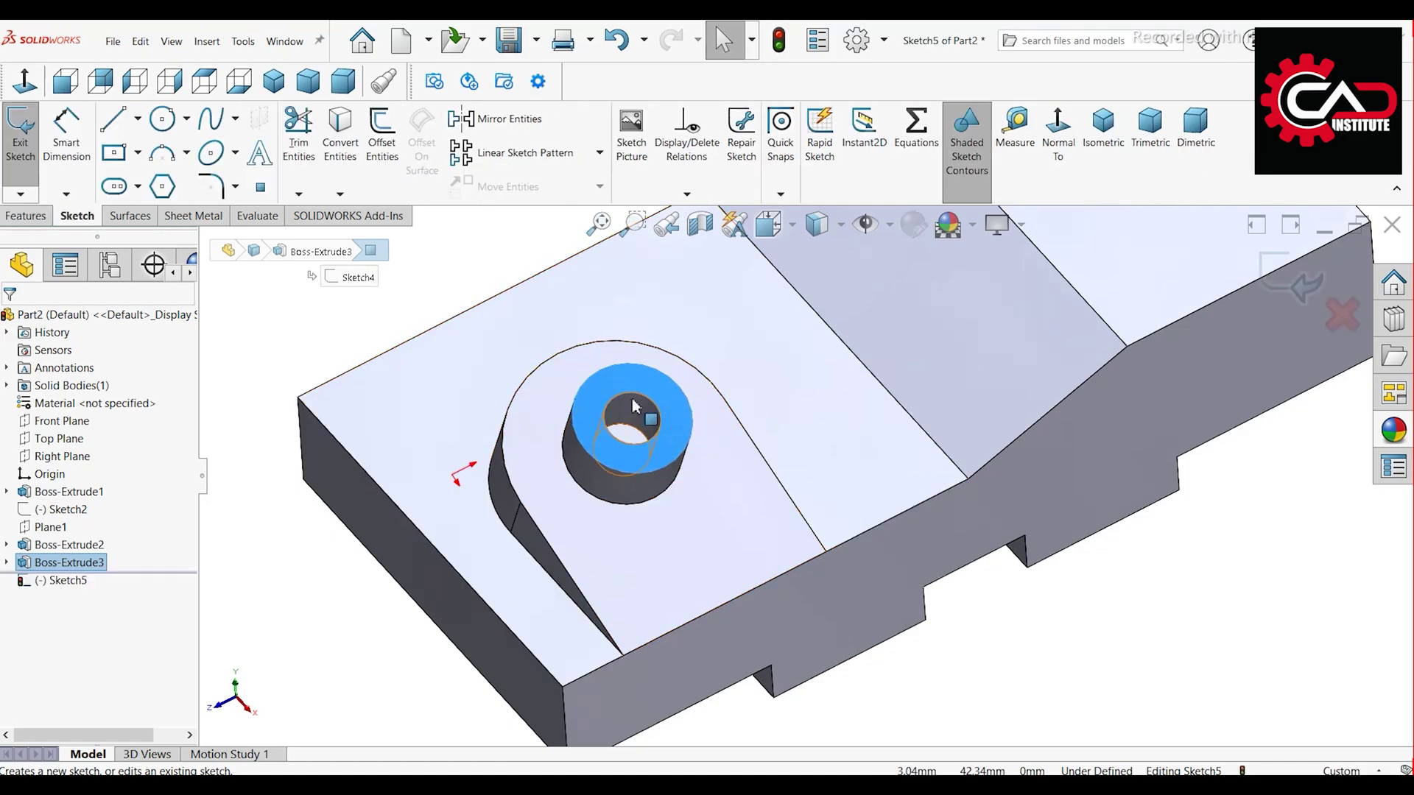
{"action": "left_click", "coordinate": [351, 181]}
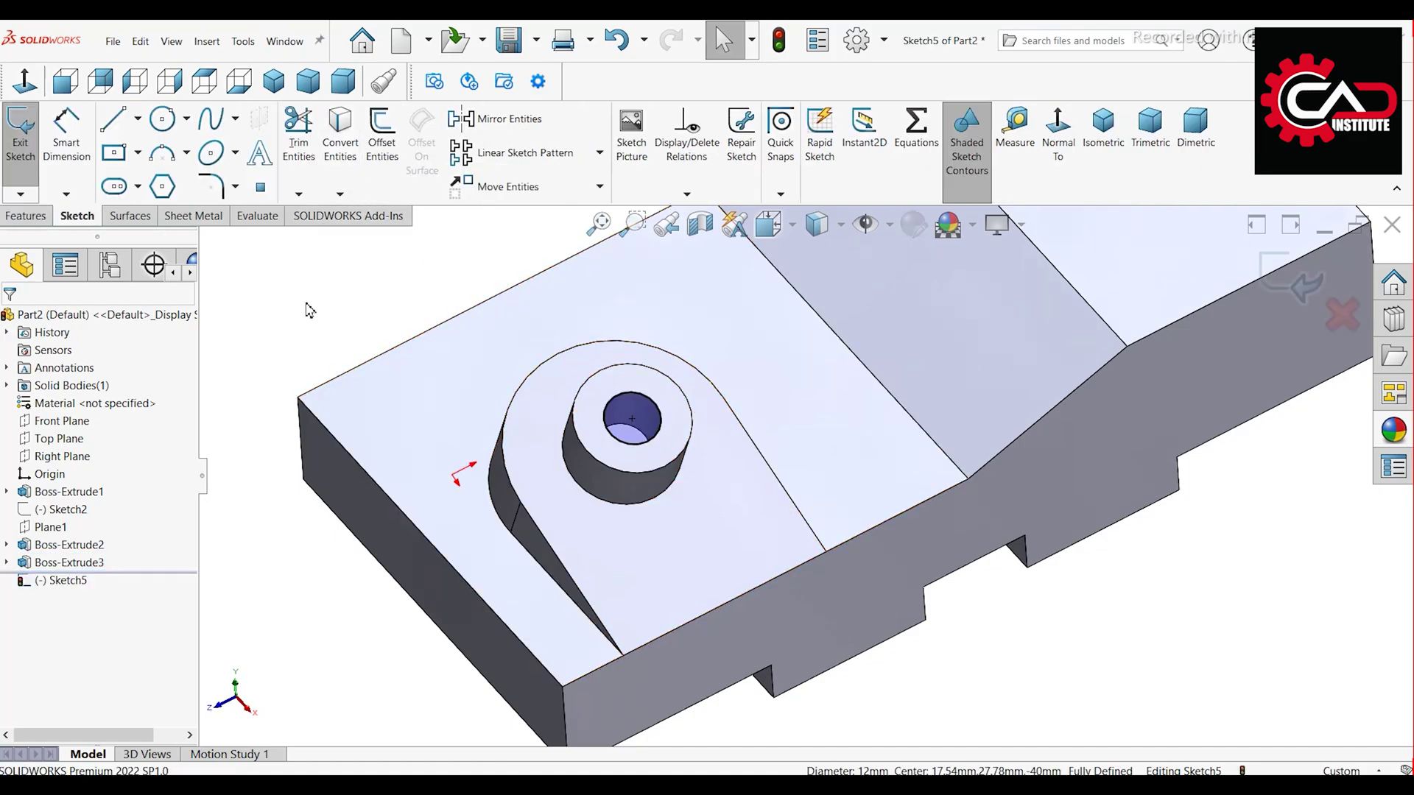
Step: Cut the converted hole circle with an Extruded Cut set to Through All
{"action": "left_click", "coordinate": [28, 216]}
{"action": "left_click", "coordinate": [266, 139]}
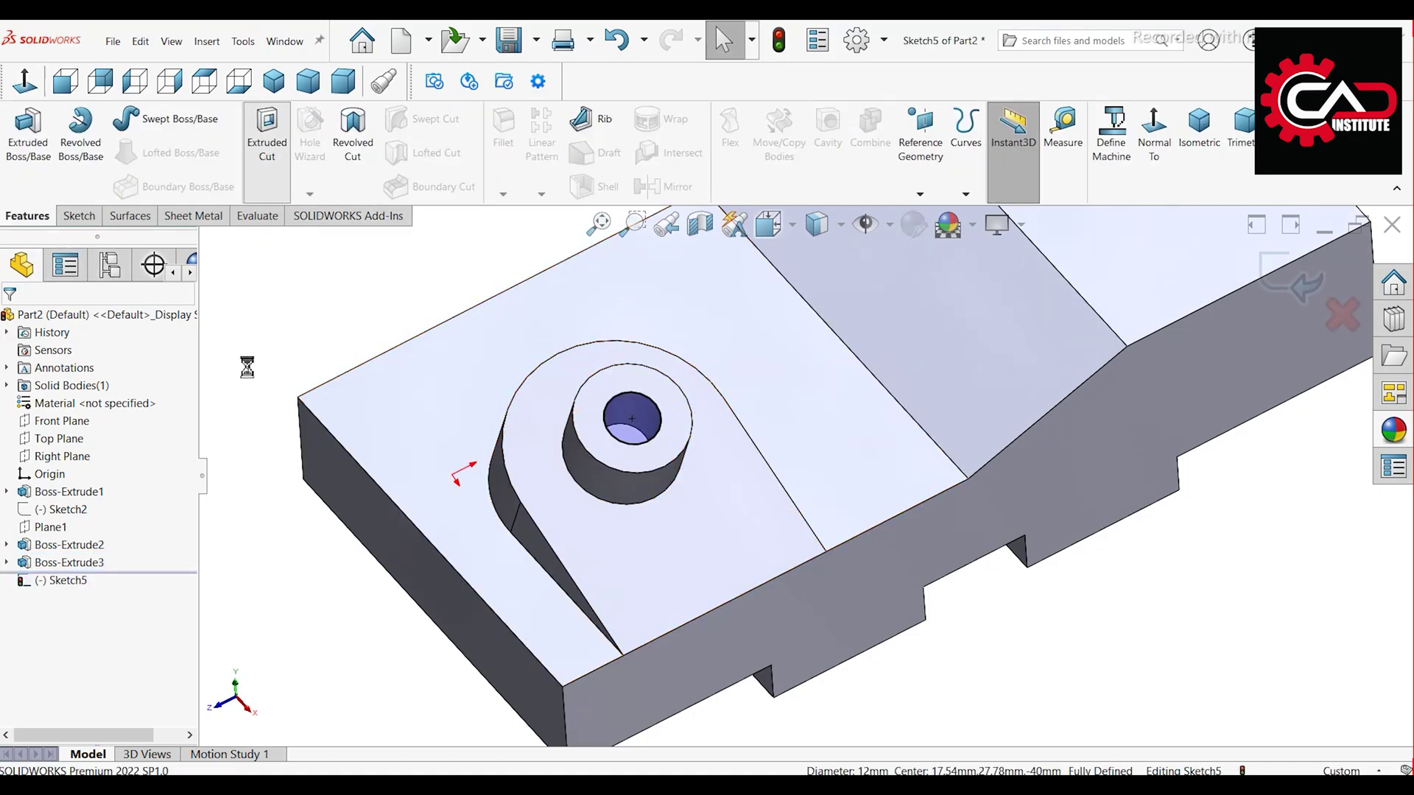
{"action": "left_click", "coordinate": [103, 423]}
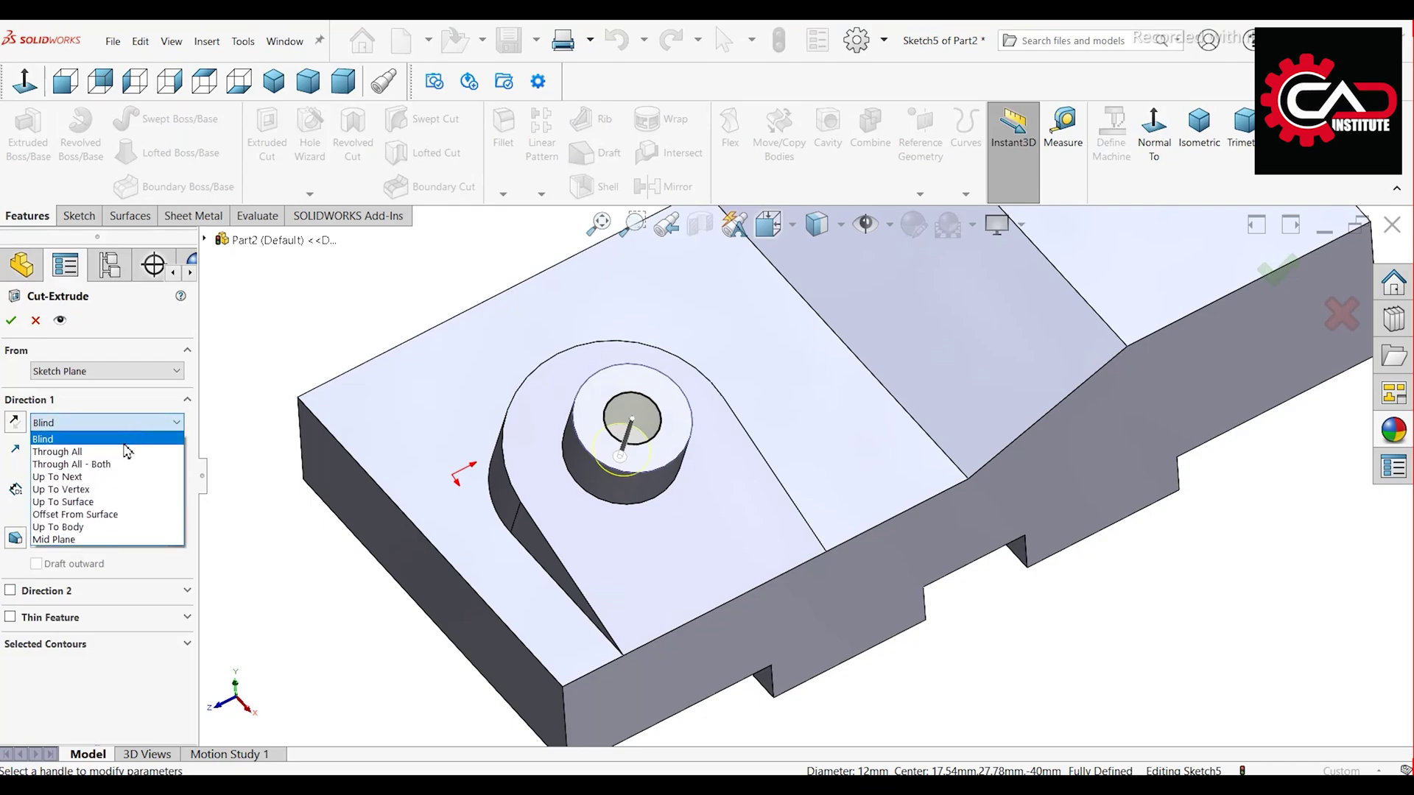
{"action": "left_click", "coordinate": [118, 452]}
{"action": "left_click", "coordinate": [11, 319]}
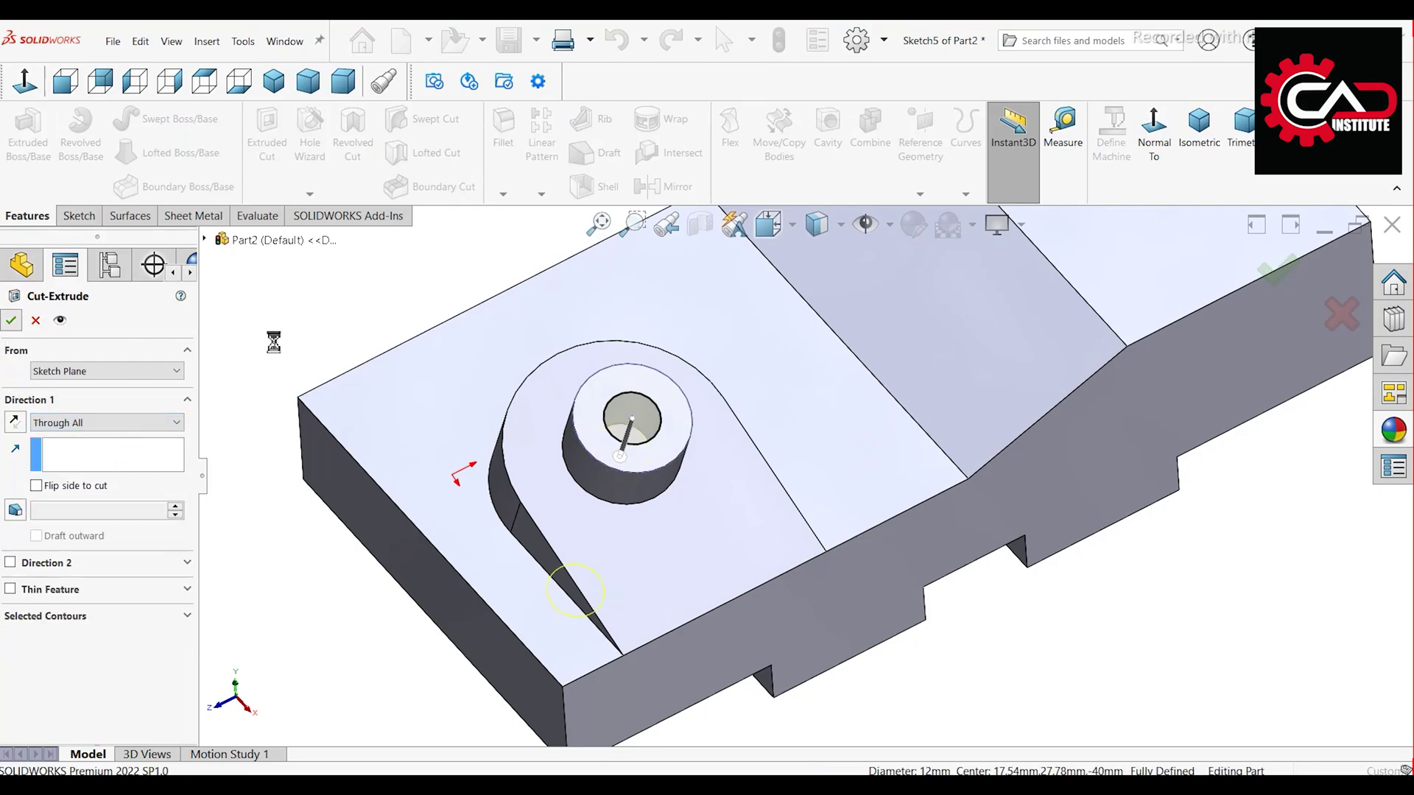
Step: Start a new sketch on the base body's long side face, viewed normal to it
{"action": "middle_click_drag", "start_coordinate": [322, 377], "coordinate": [878, 586]}
{"action": "scroll", "coordinate": [1021, 571], "scroll_direction": "down", "scroll_amount": 2}
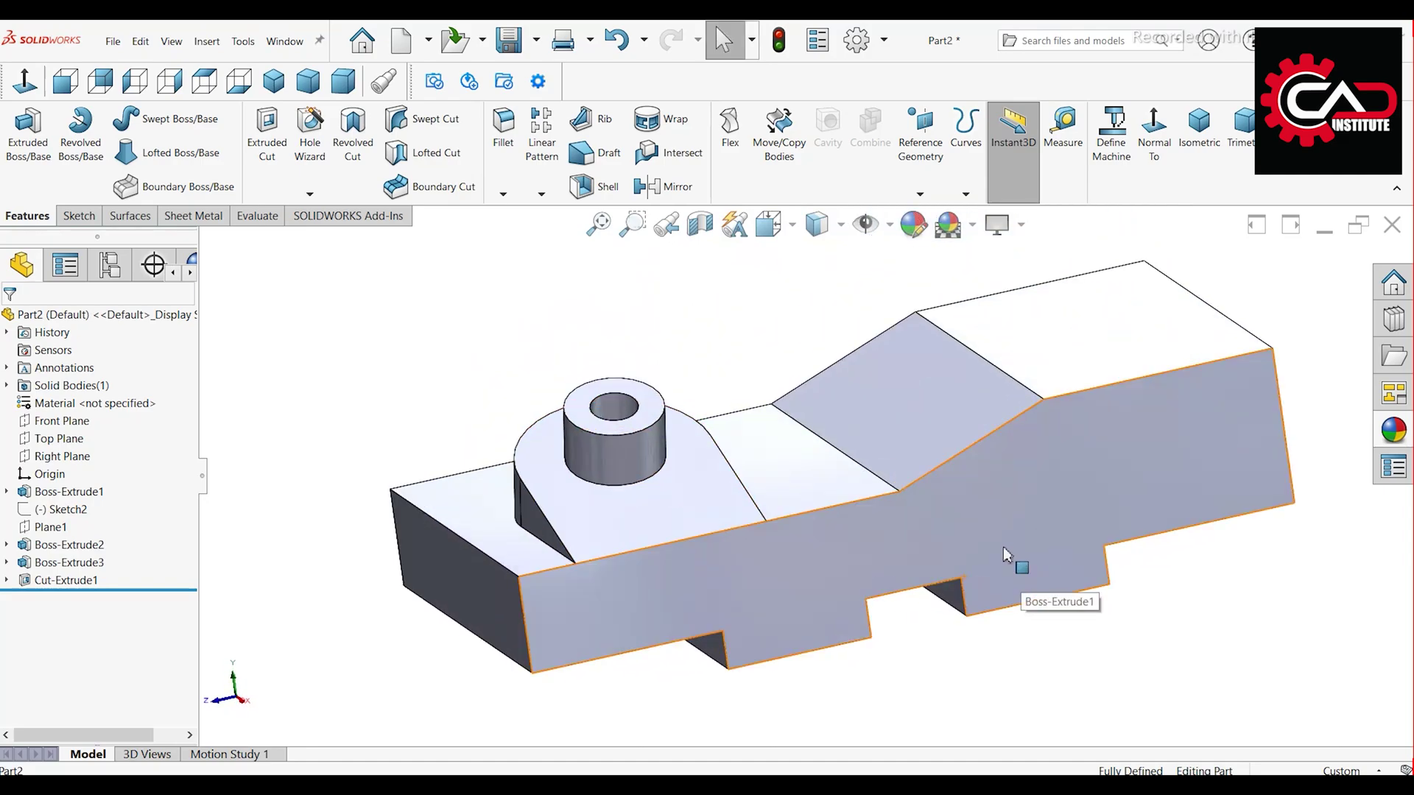
{"action": "left_click", "coordinate": [985, 488]}
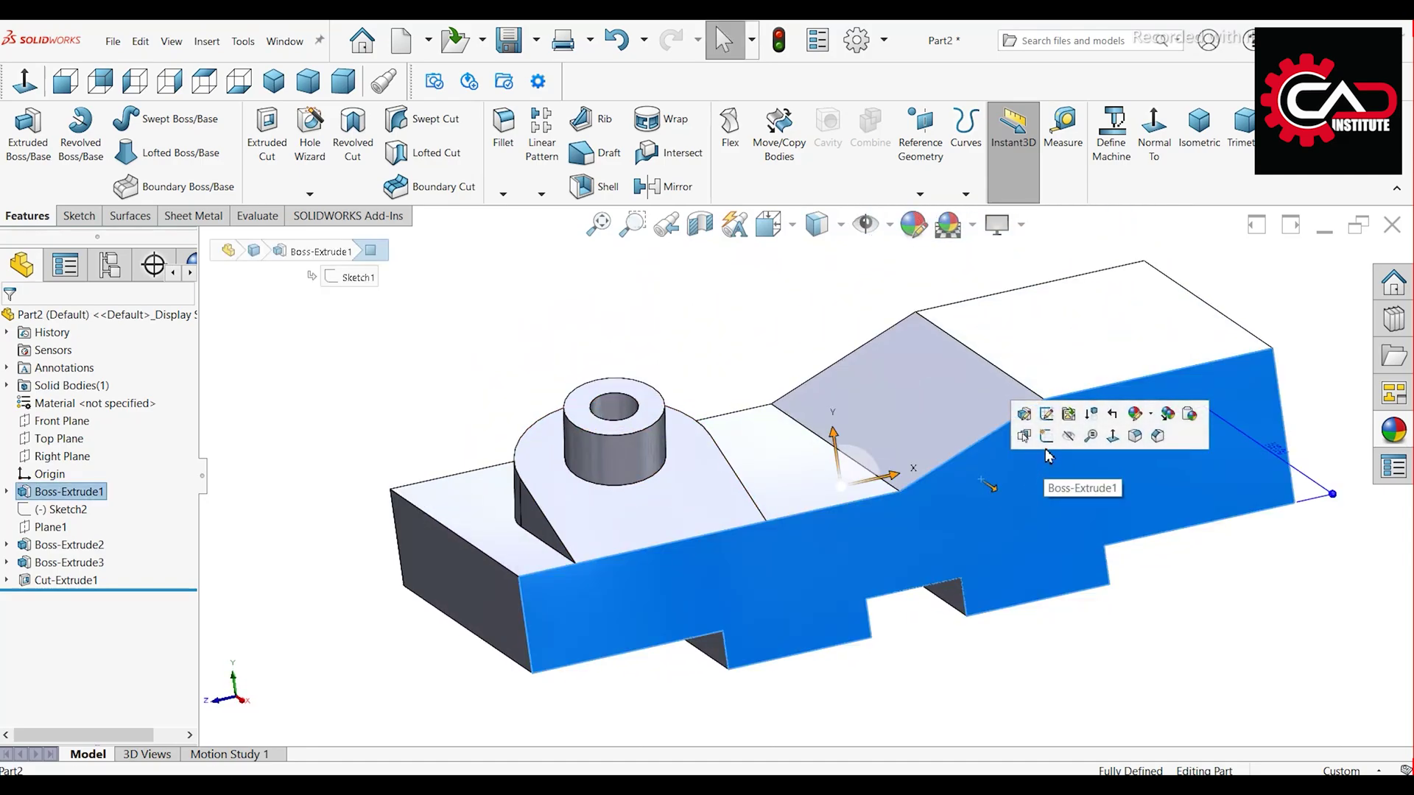
{"action": "left_click", "coordinate": [1073, 444]}
{"action": "left_click", "coordinate": [1058, 136]}
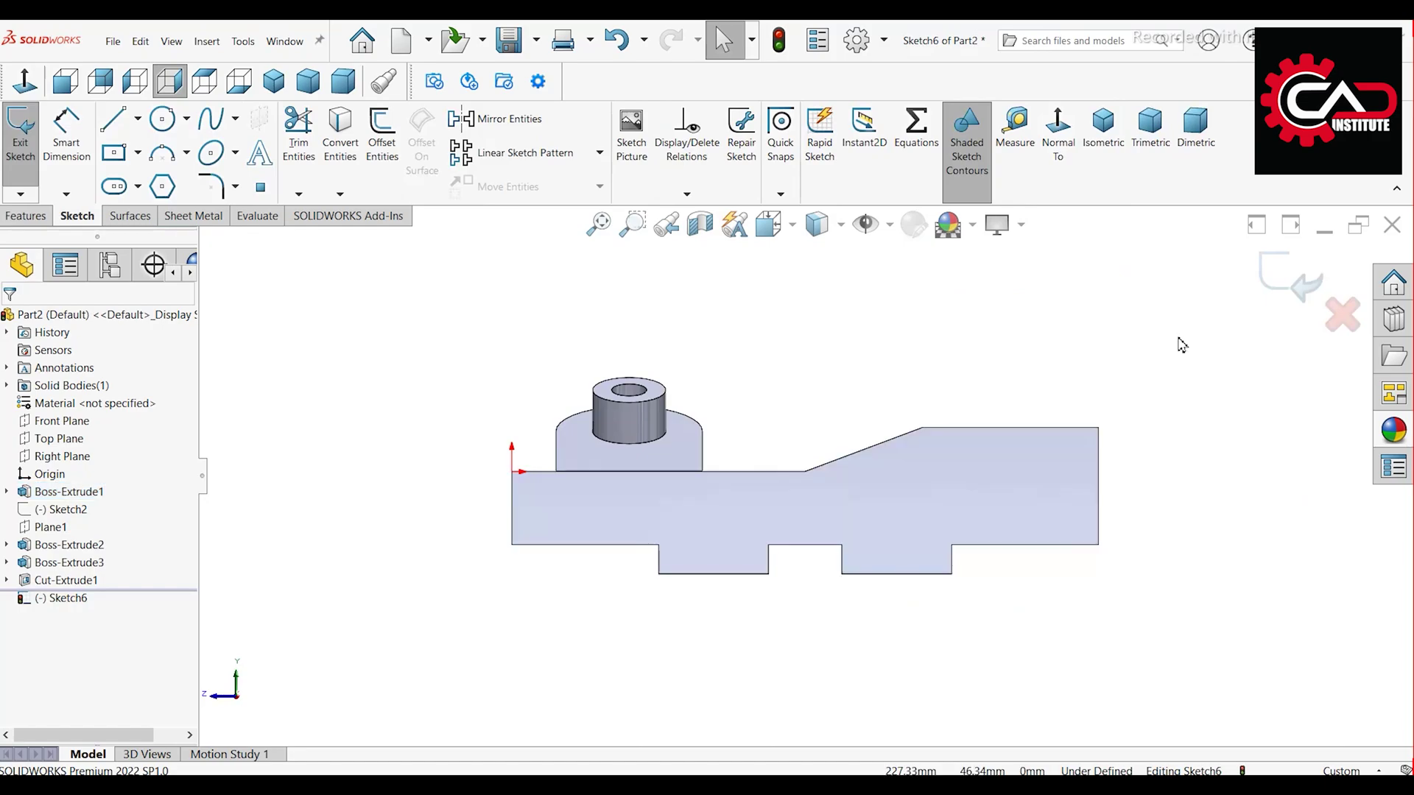
Step: Draw a 3-point arc of about 37 mm radius from the slope's upper corner to the lower top edge, bulging downward
{"action": "scroll", "coordinate": [785, 428], "scroll_direction": "down", "scroll_amount": 2}
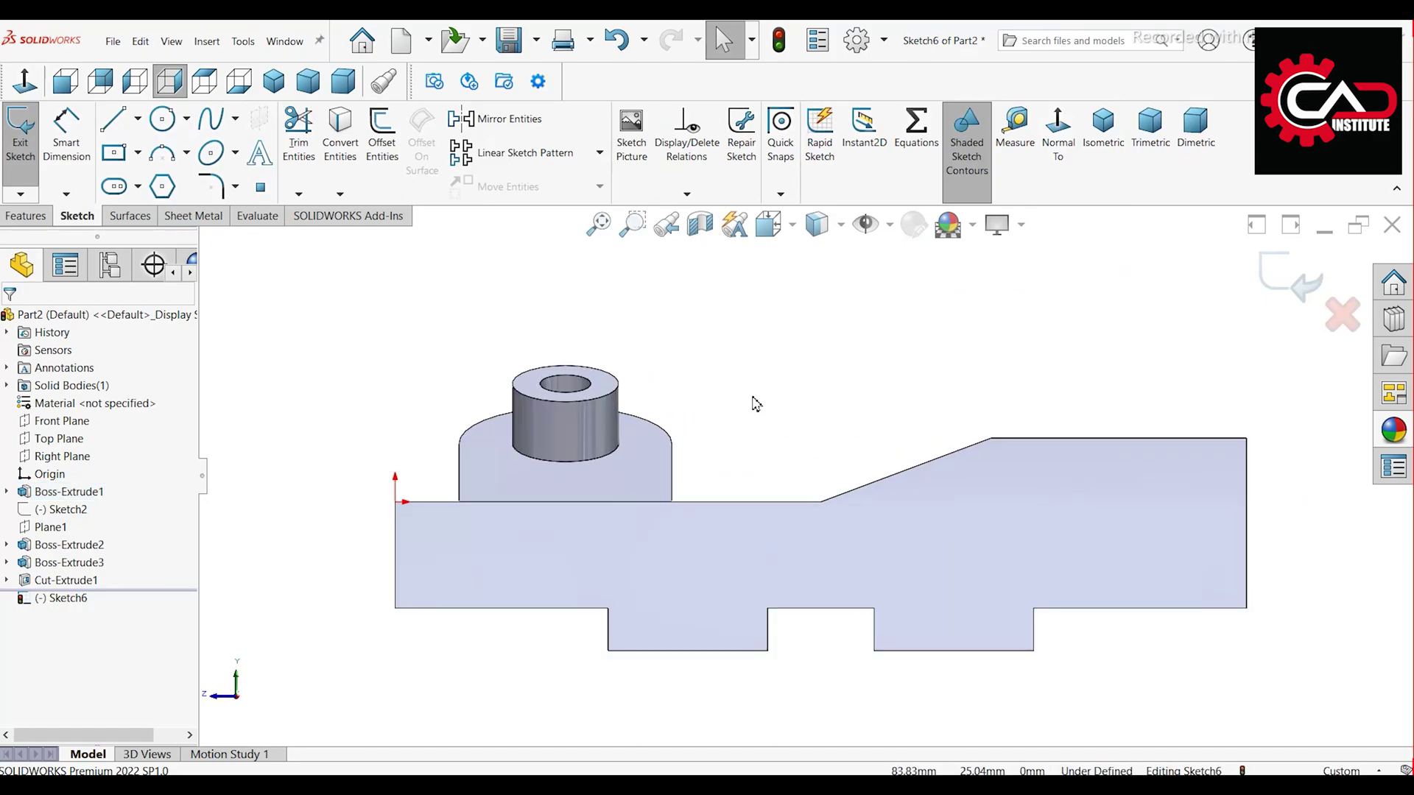
{"action": "left_click", "coordinate": [170, 156]}
{"action": "scroll", "coordinate": [764, 418], "scroll_direction": "down", "scroll_amount": 2}
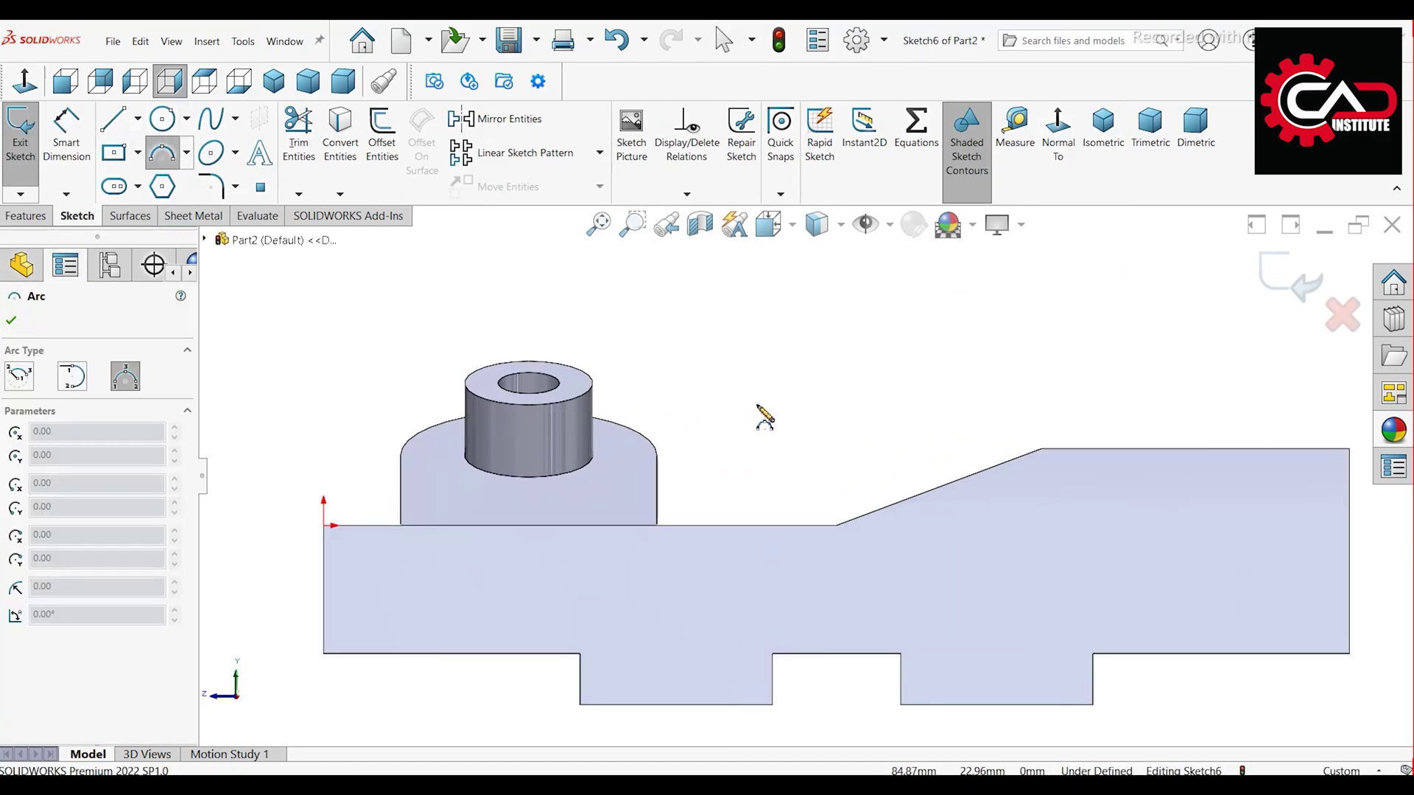
{"action": "left_click", "coordinate": [1040, 449]}
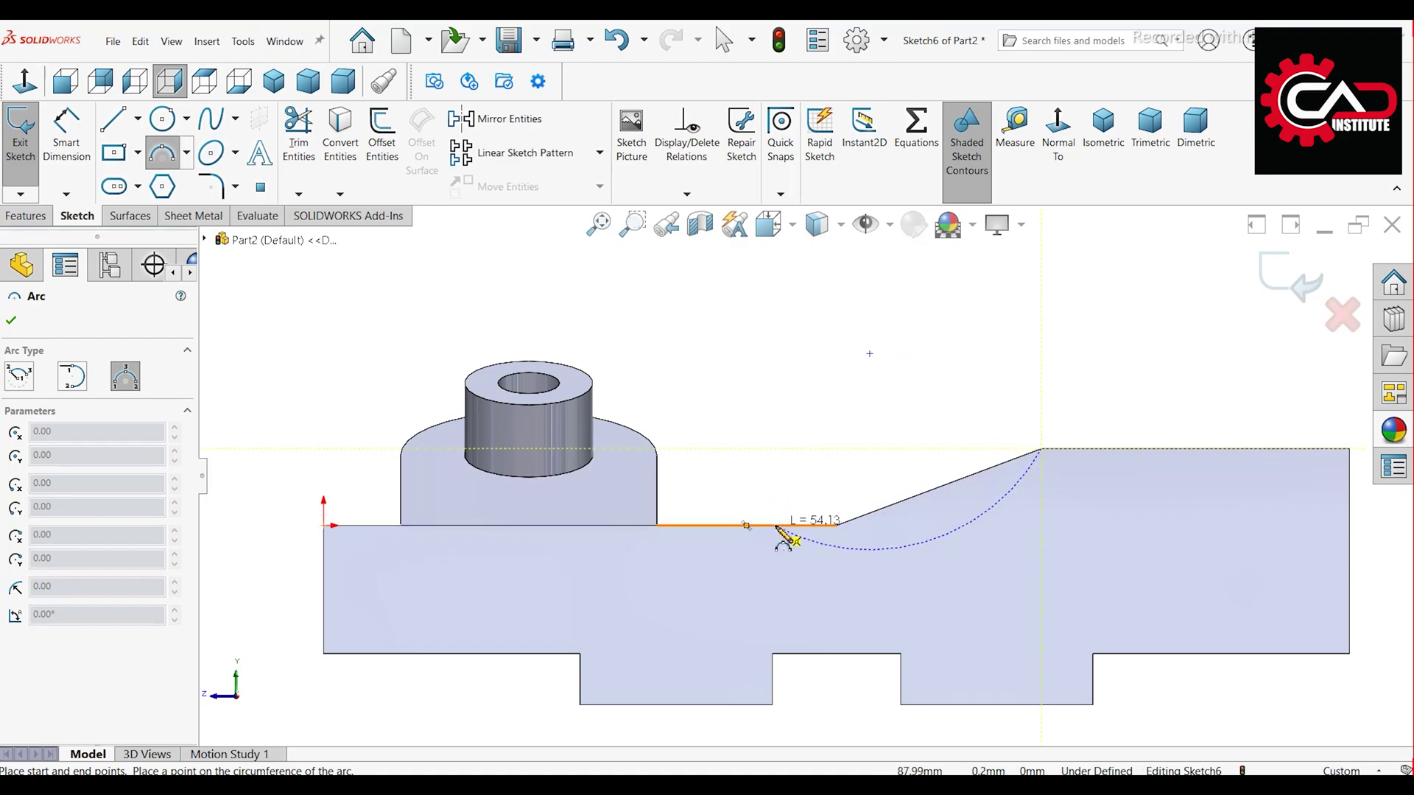
{"action": "left_click", "coordinate": [779, 527]}
{"action": "left_click", "coordinate": [958, 533]}
{"action": "right_click", "coordinate": [756, 383]}
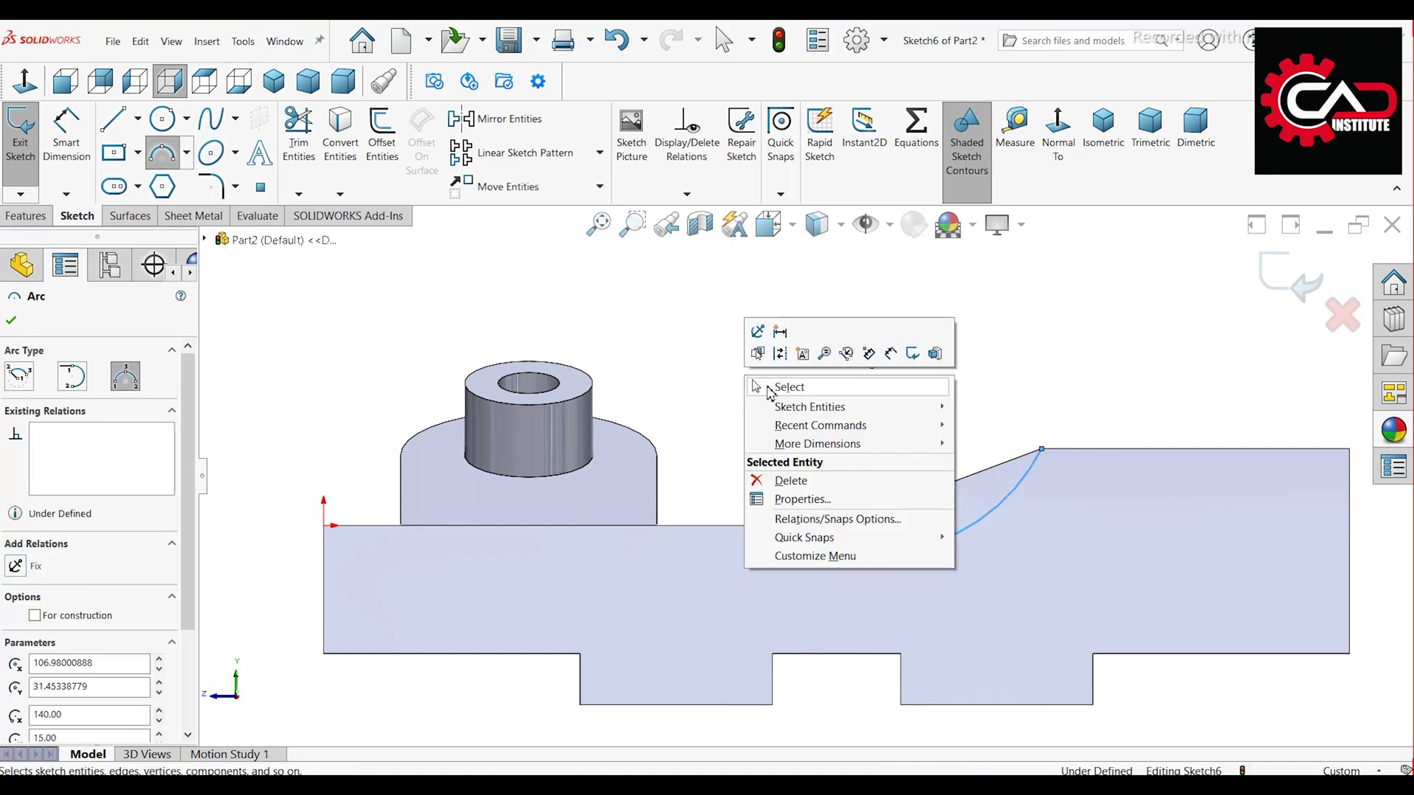
{"action": "left_click", "coordinate": [770, 388]}
Step: Close the arc profile with two lines along the lower top edge and the sloped edge, through the slope's lower corner
{"action": "scroll", "coordinate": [895, 436], "scroll_direction": "down", "scroll_amount": 2}
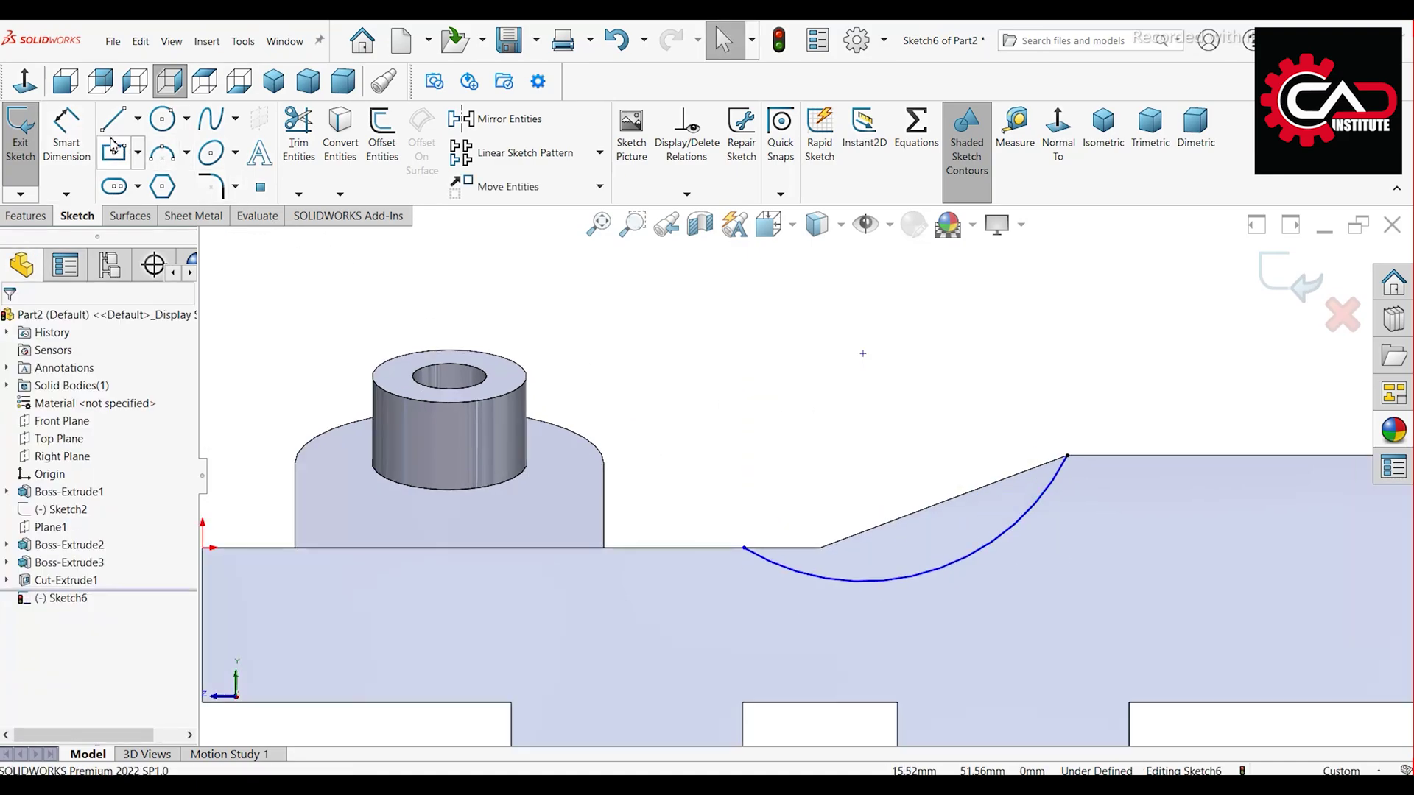
{"action": "key", "text": "l"}
{"action": "left_click", "coordinate": [745, 549]}
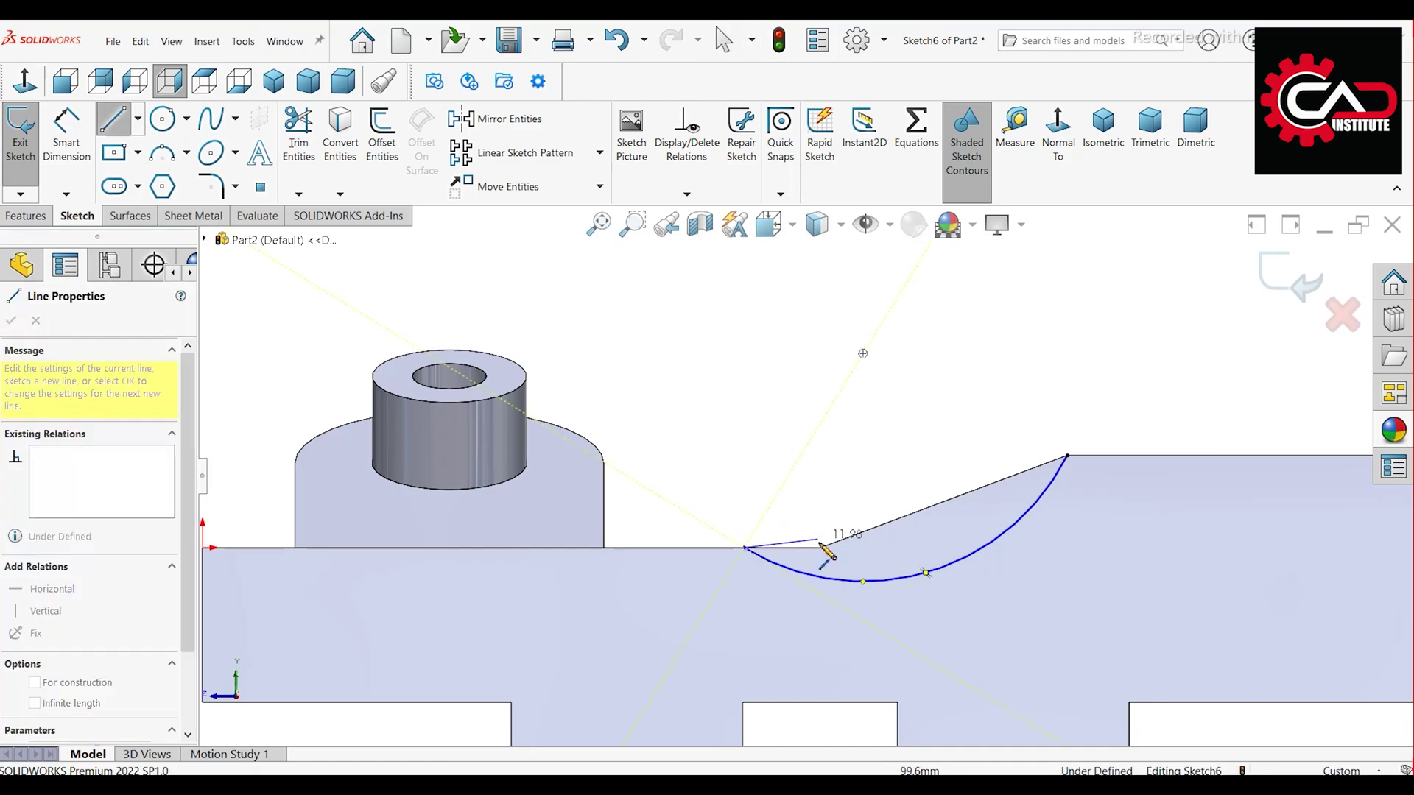
{"action": "left_click", "coordinate": [821, 549]}
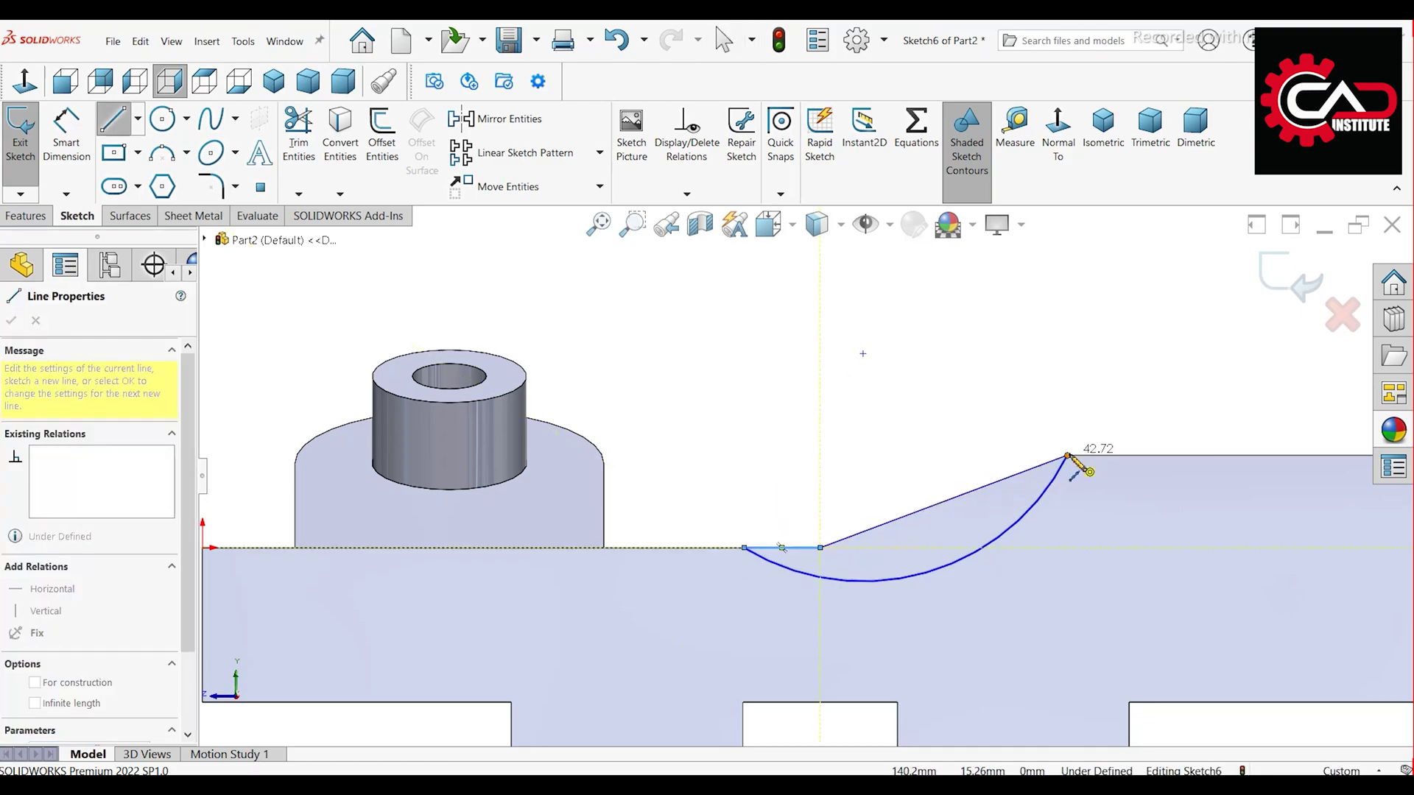
{"action": "left_click", "coordinate": [1068, 455]}
{"action": "right_click", "coordinate": [927, 404]}
{"action": "left_click", "coordinate": [943, 414]}
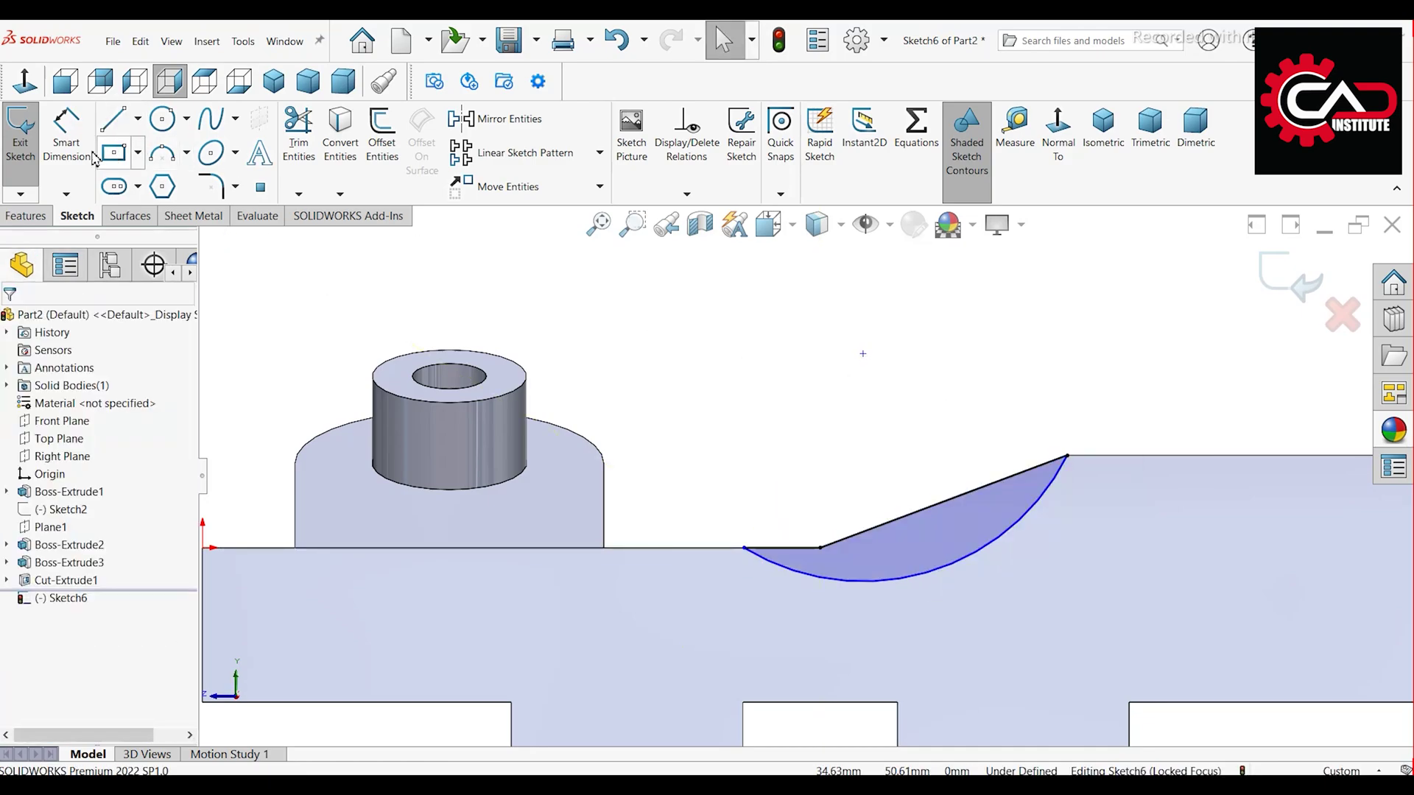
Step: Dimension the arc's radius as 50 mm
{"action": "left_click", "coordinate": [81, 151]}
{"action": "scroll", "coordinate": [818, 497], "scroll_direction": "down", "scroll_amount": 1}
{"action": "left_click", "coordinate": [939, 596]}
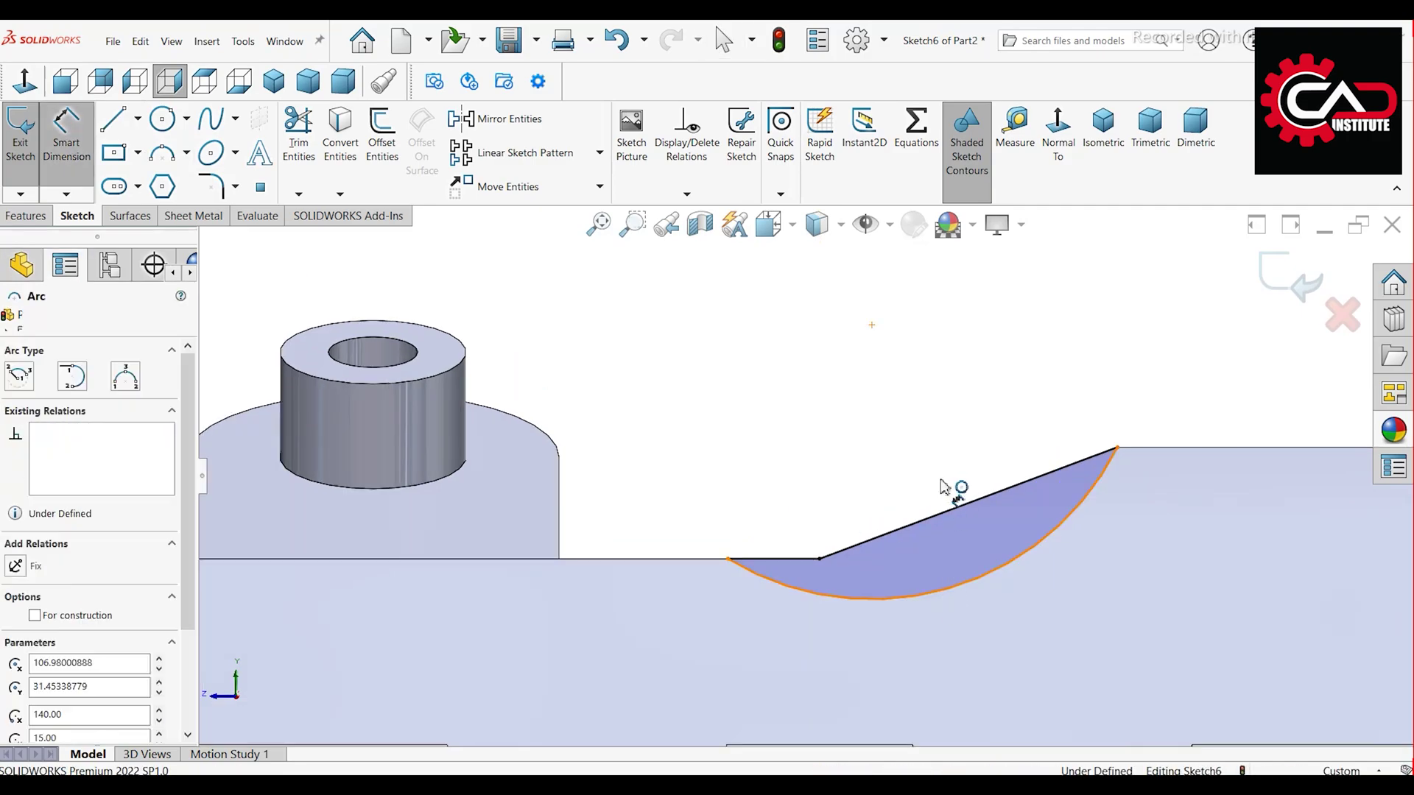
{"action": "left_click", "coordinate": [1065, 400]}
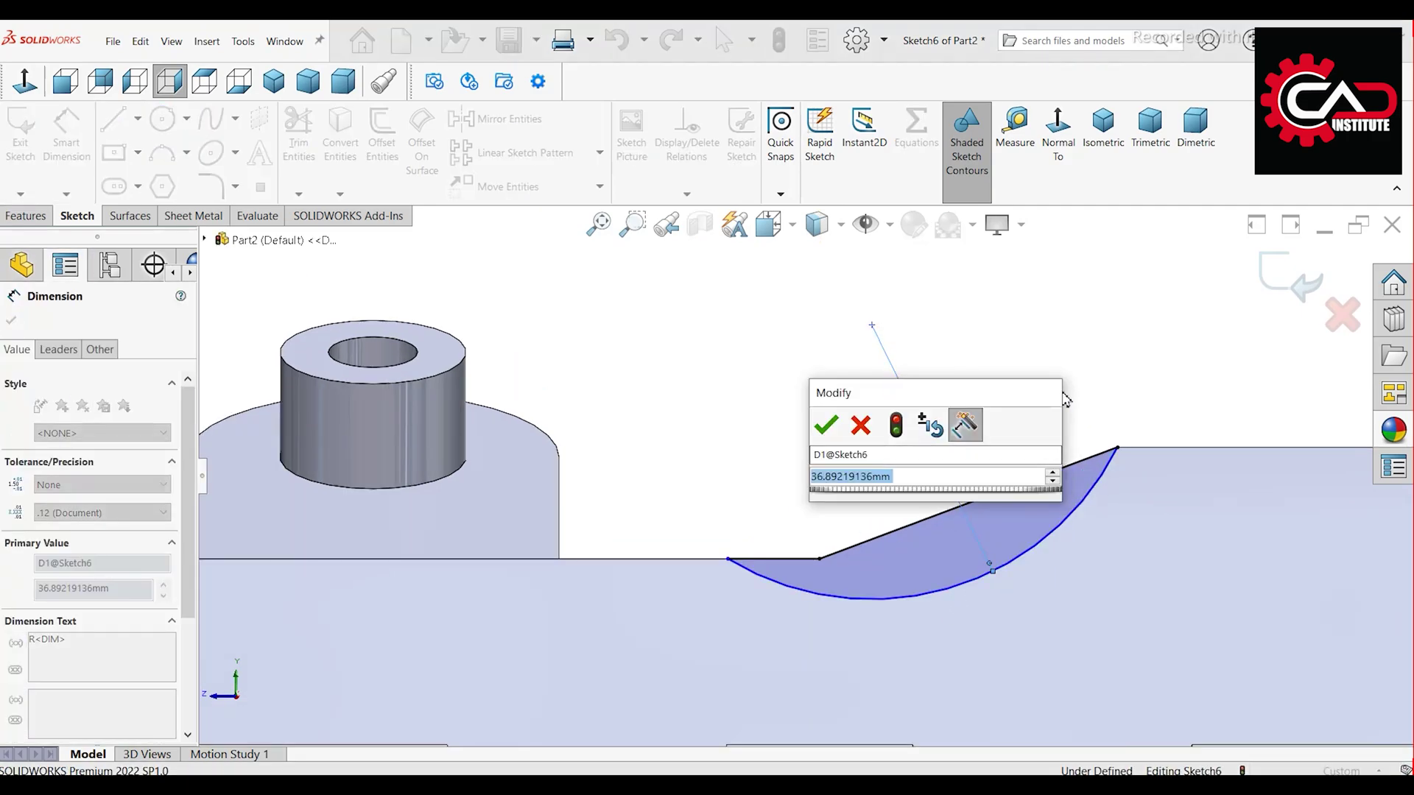
{"action": "type", "text": "50"}
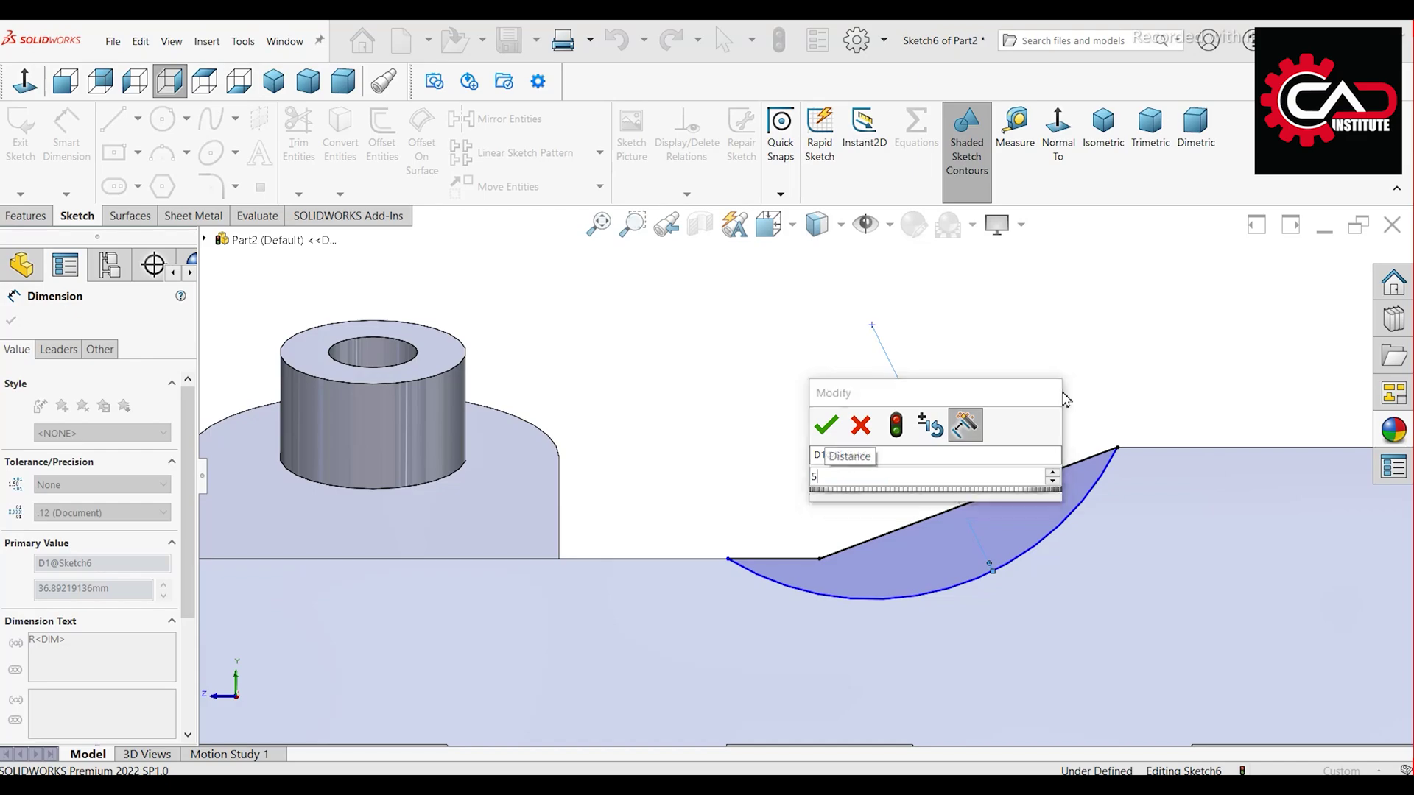
{"action": "key", "text": "Return"}
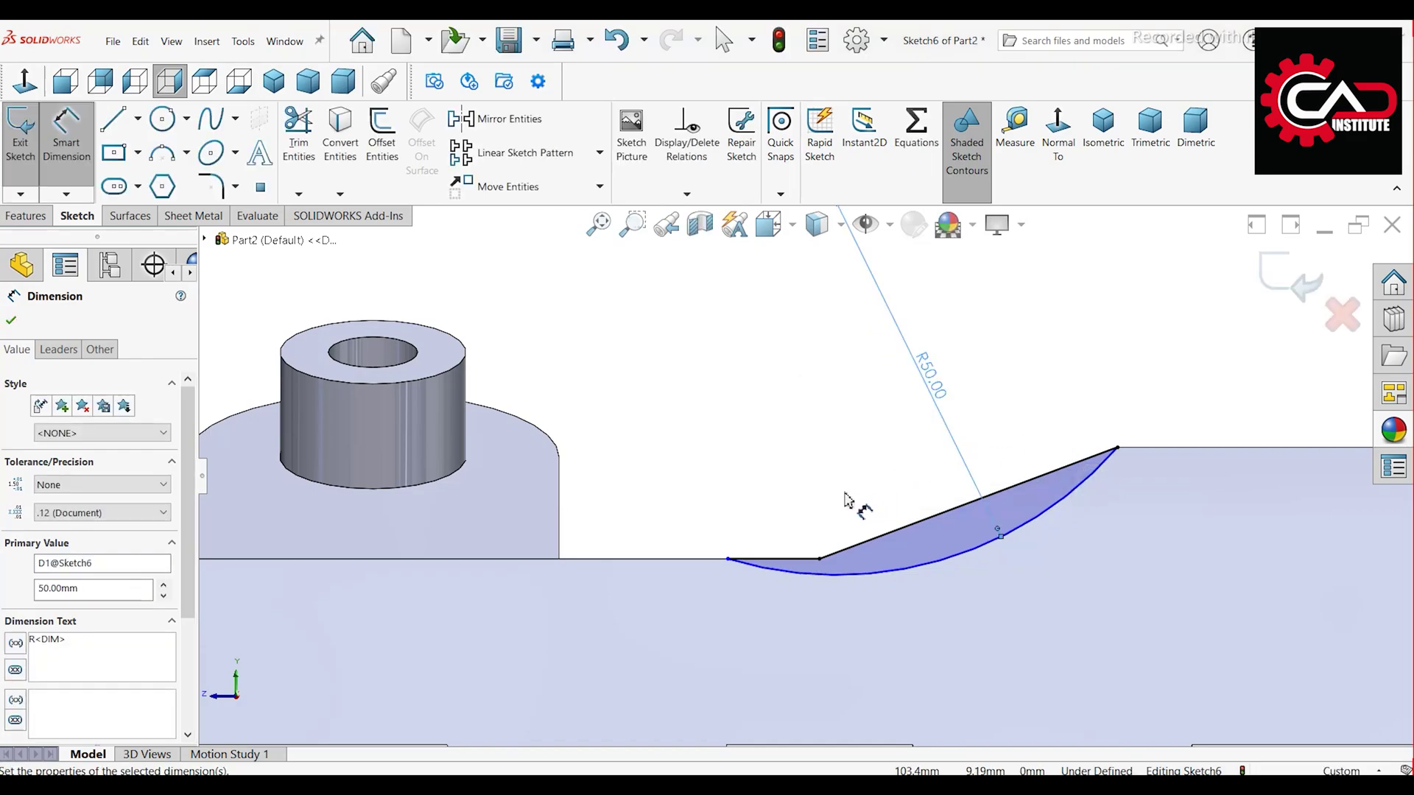
Step: Dimension the vertical distance from the arc's center to the horizontal closing line as 45 mm
{"action": "key", "text": "f"}
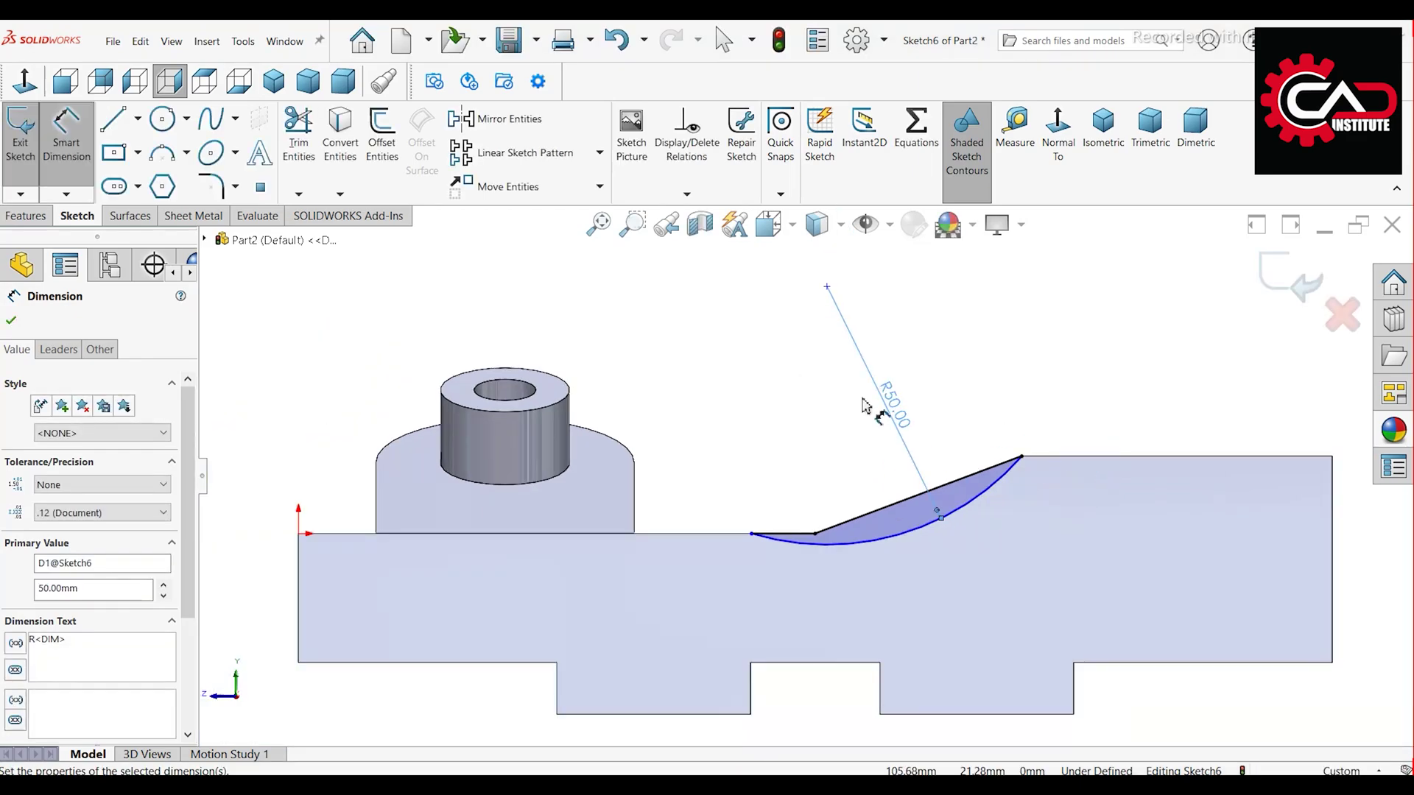
{"action": "left_click", "coordinate": [826, 288]}
{"action": "scroll", "coordinate": [817, 533], "scroll_direction": "down", "scroll_amount": 2}
{"action": "left_click", "coordinate": [801, 558]}
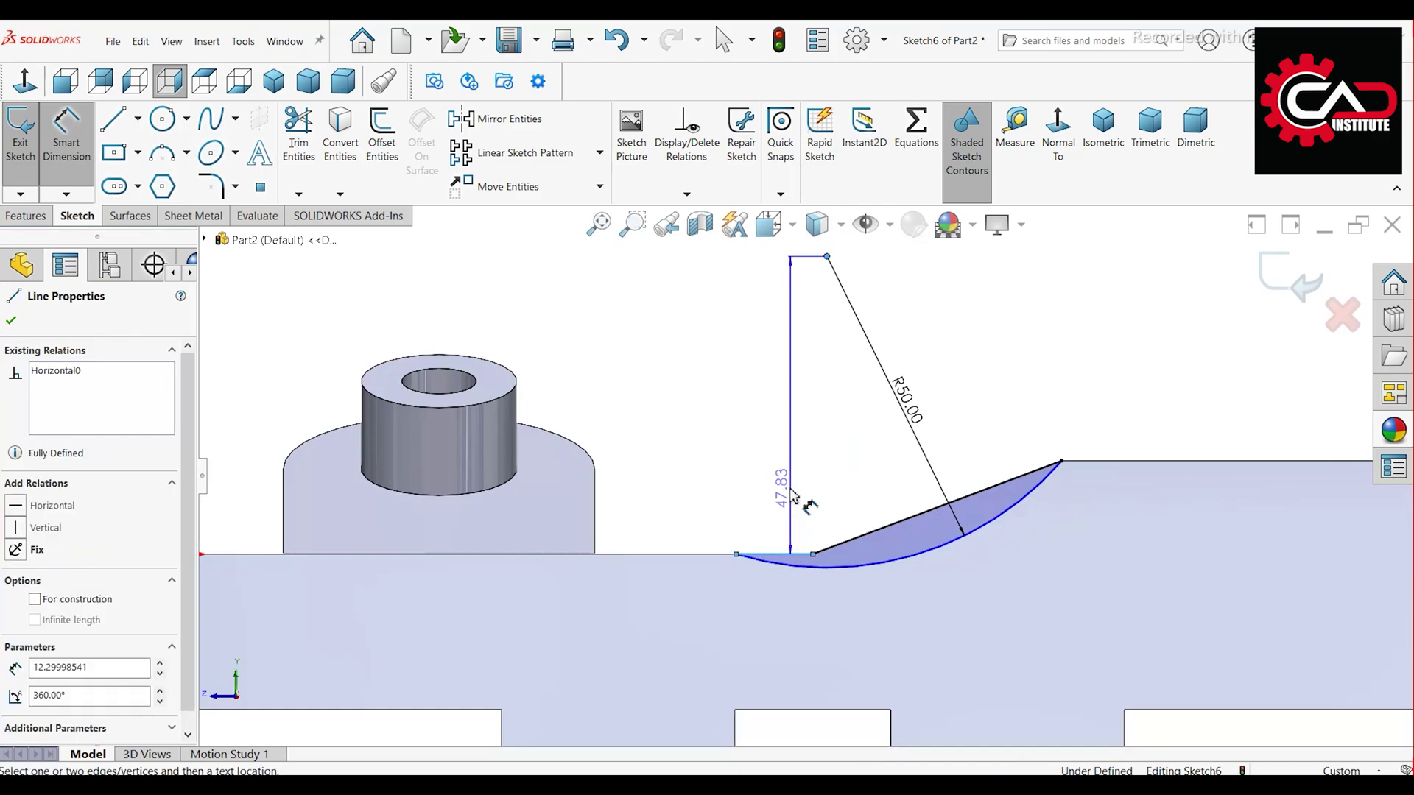
{"action": "left_click", "coordinate": [740, 475]}
{"action": "type", "text": "45"}
{"action": "key", "text": "Return"}
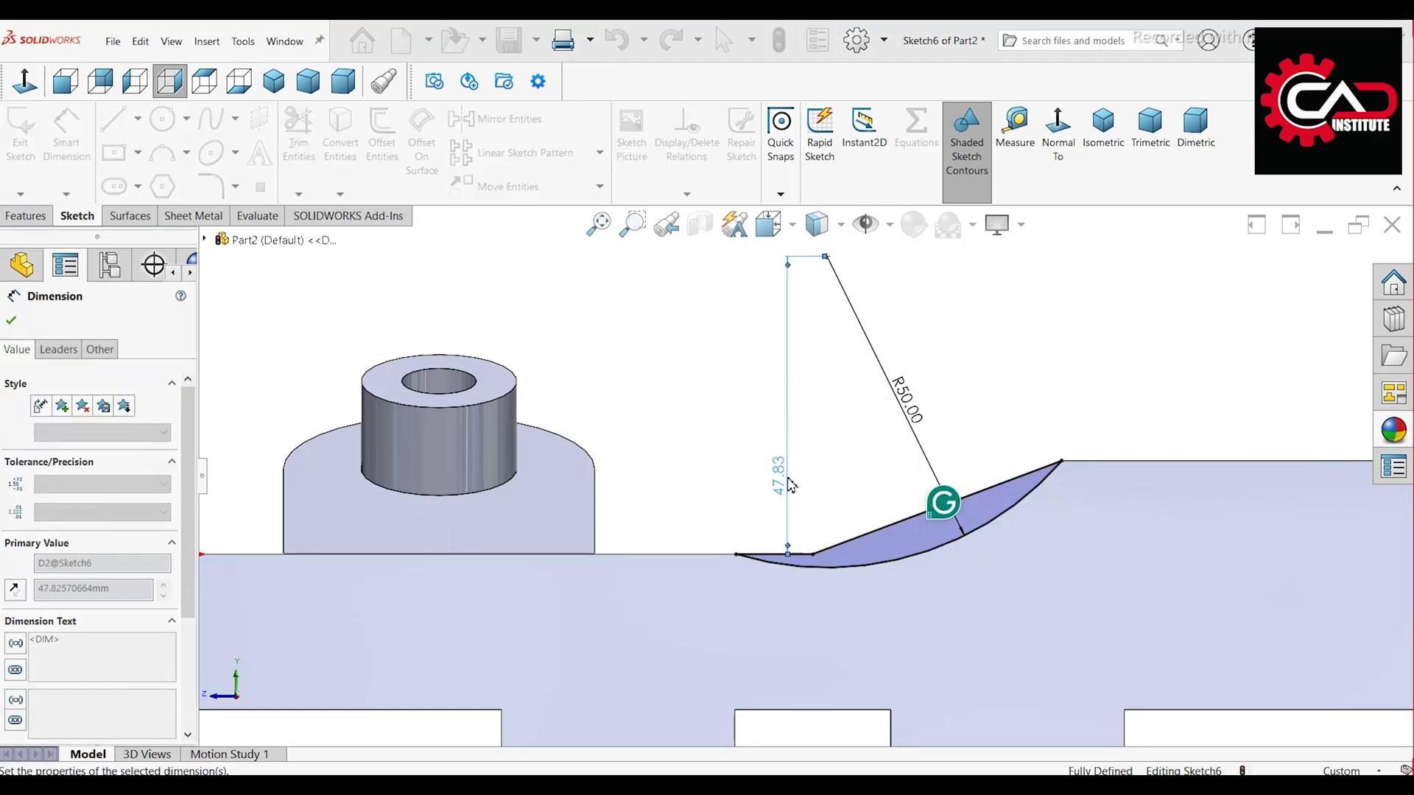
{"action": "right_click", "coordinate": [703, 422]}
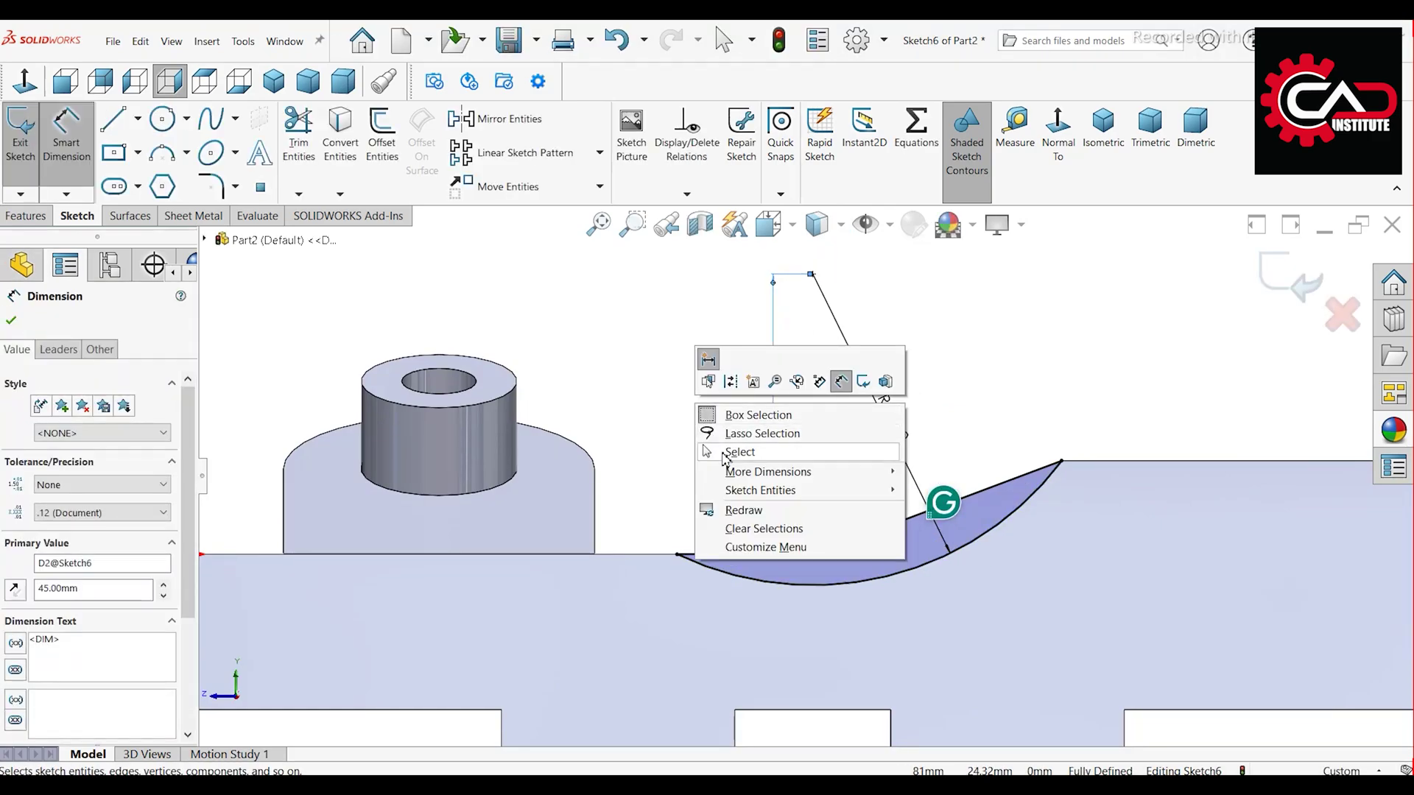
{"action": "left_click", "coordinate": [726, 458]}
Step: Cut the closed arc profile into the body as a blind Extruded Cut with a depth of 30 mm
{"action": "scroll", "coordinate": [690, 448], "scroll_direction": "up", "scroll_amount": 1}
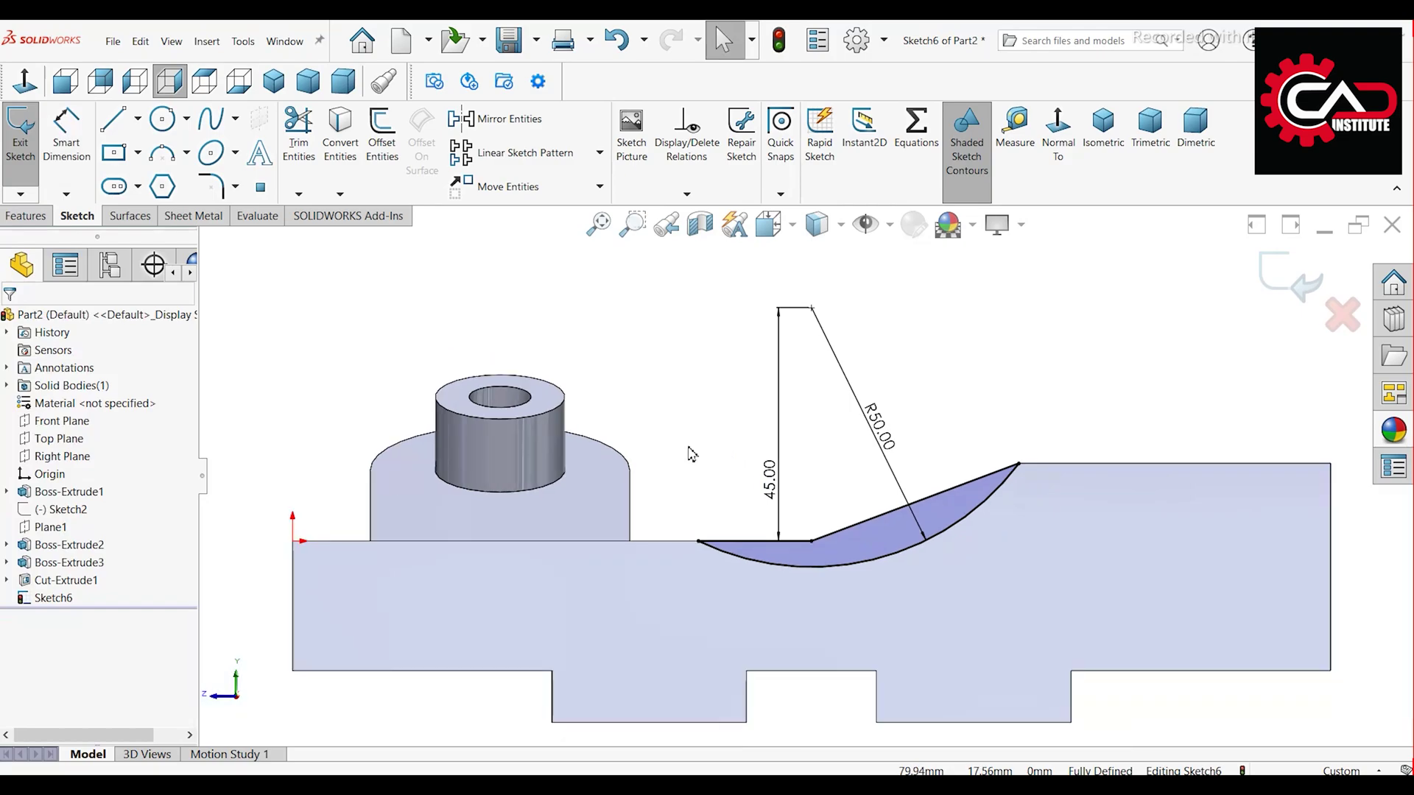
{"action": "middle_click_drag", "start_coordinate": [682, 421], "coordinate": [718, 522]}
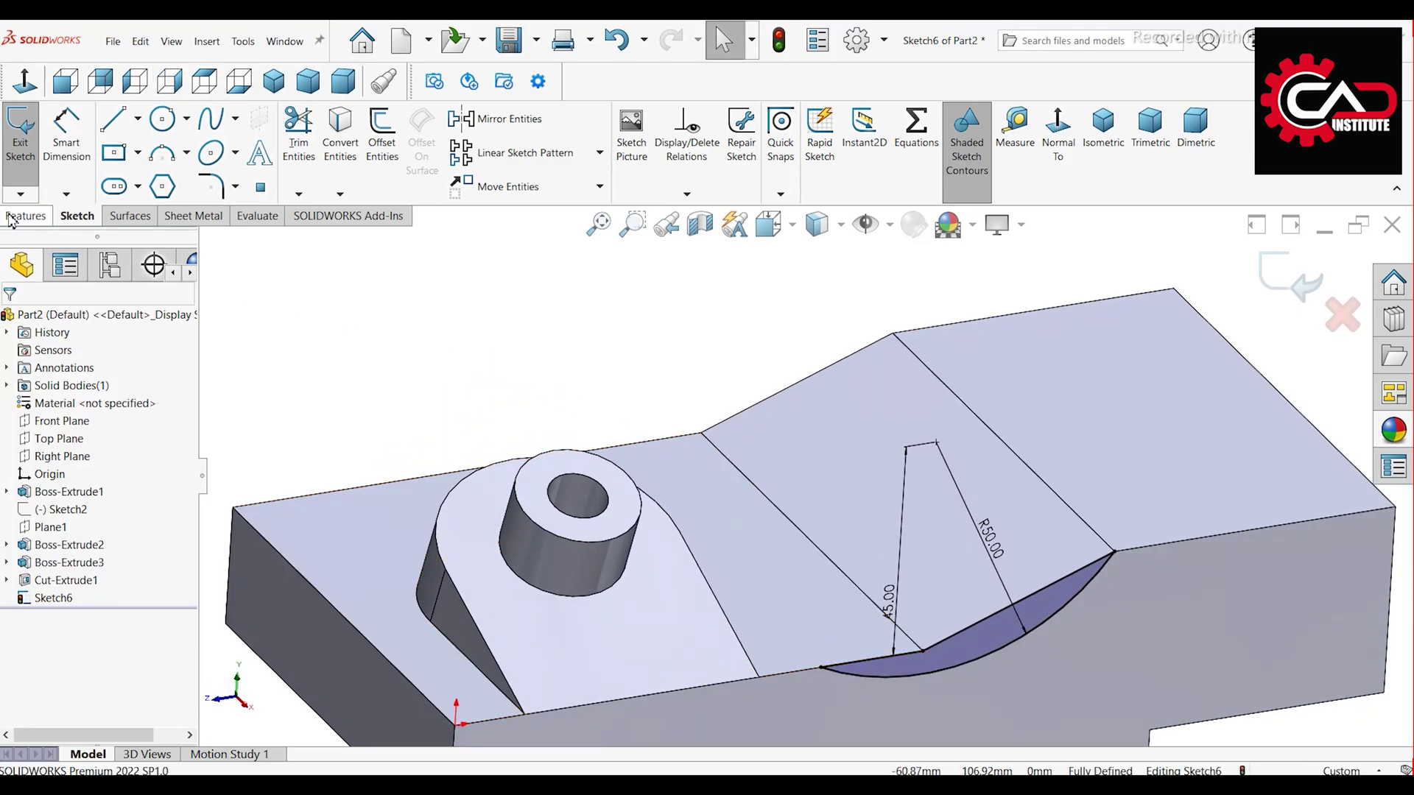
{"action": "left_click", "coordinate": [22, 216]}
{"action": "left_click", "coordinate": [266, 133]}
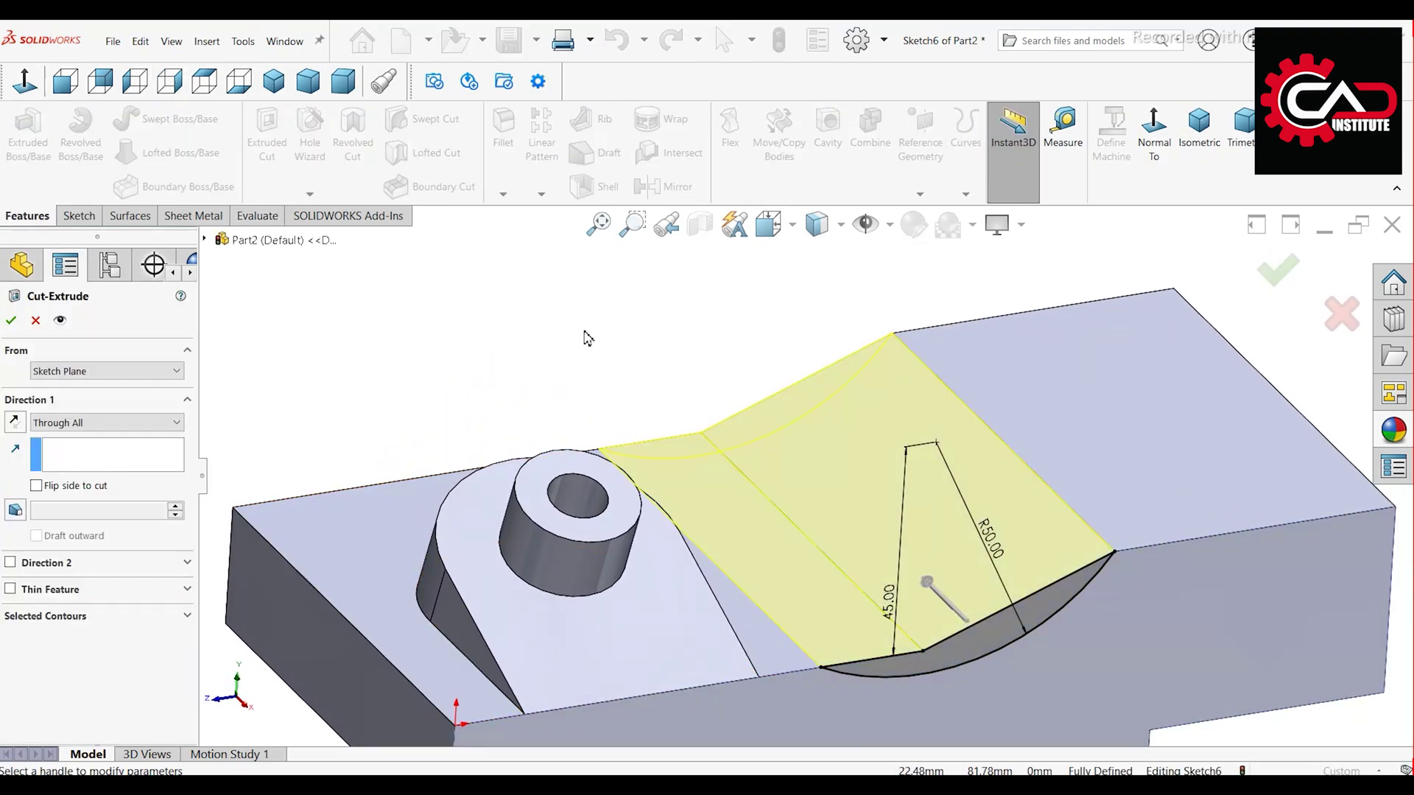
{"action": "left_click", "coordinate": [107, 422]}
{"action": "left_click", "coordinate": [74, 438]}
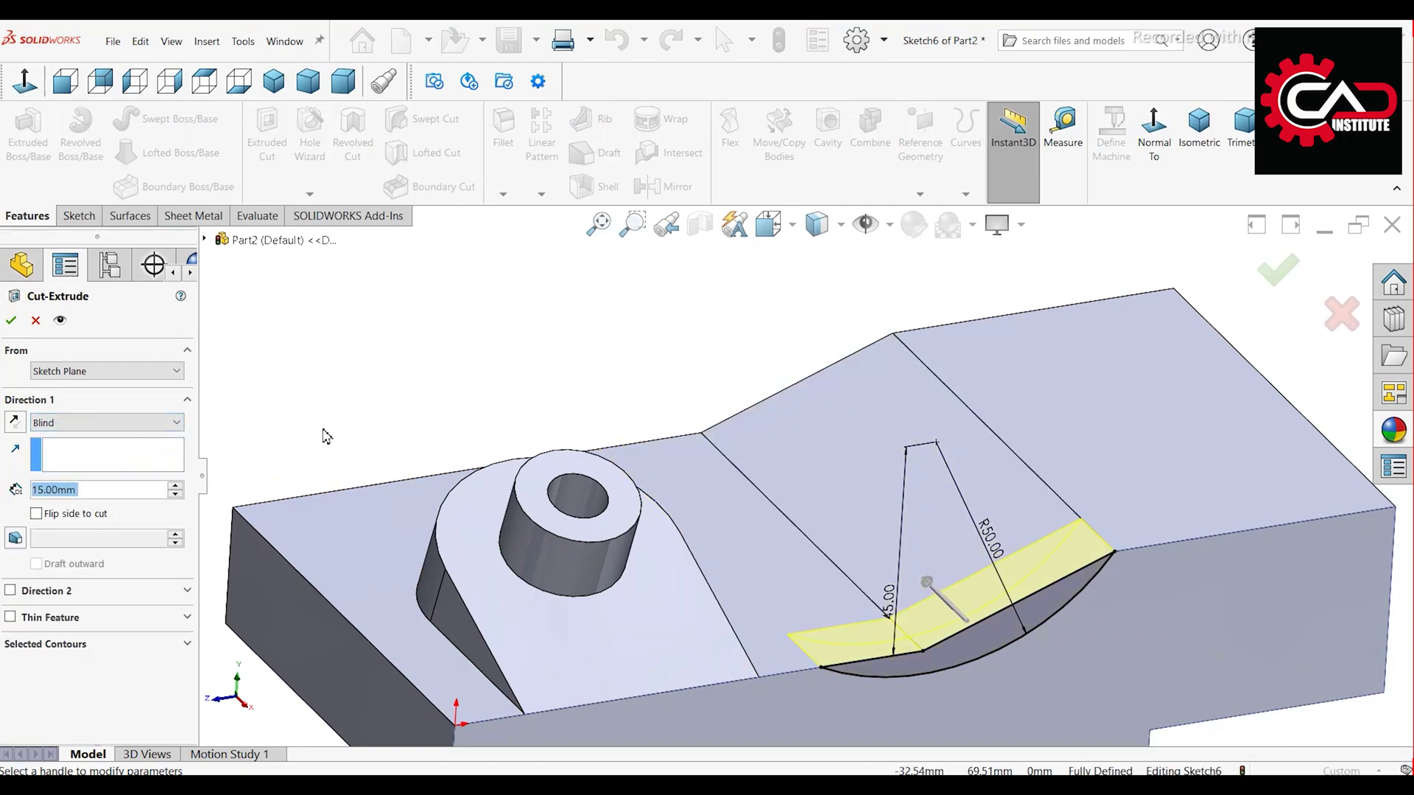
{"action": "type", "text": "30"}
{"action": "key", "text": "Return"}
{"action": "key", "text": "Return"}
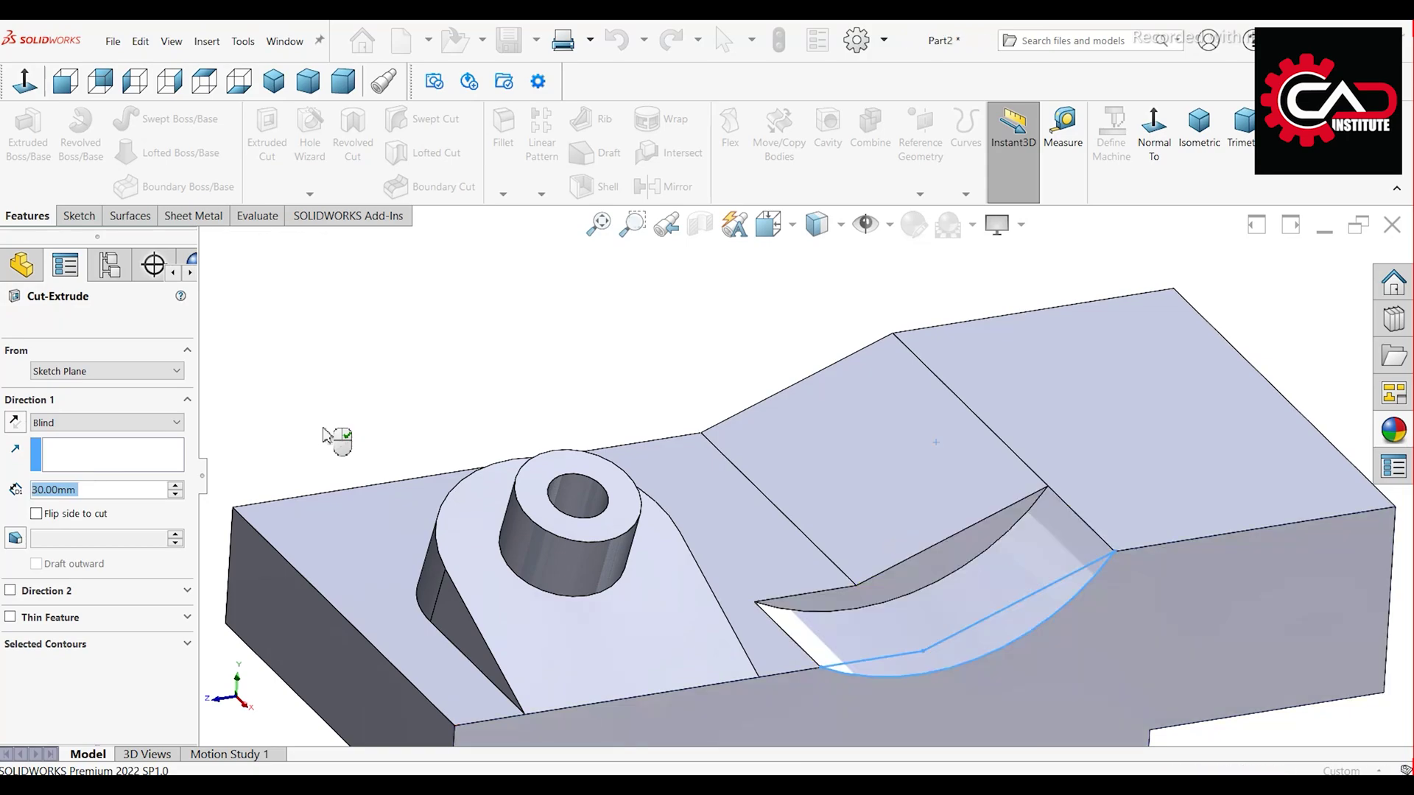
{"action": "left_click", "coordinate": [458, 382]}
Step: Start another sketch on the same side face beside the curved cut, viewed normal to the face
{"action": "scroll", "coordinate": [457, 382], "scroll_direction": "up", "scroll_amount": 2}
{"action": "middle_click_drag", "start_coordinate": [892, 682], "coordinate": [957, 607]}
{"action": "left_click", "coordinate": [974, 580]}
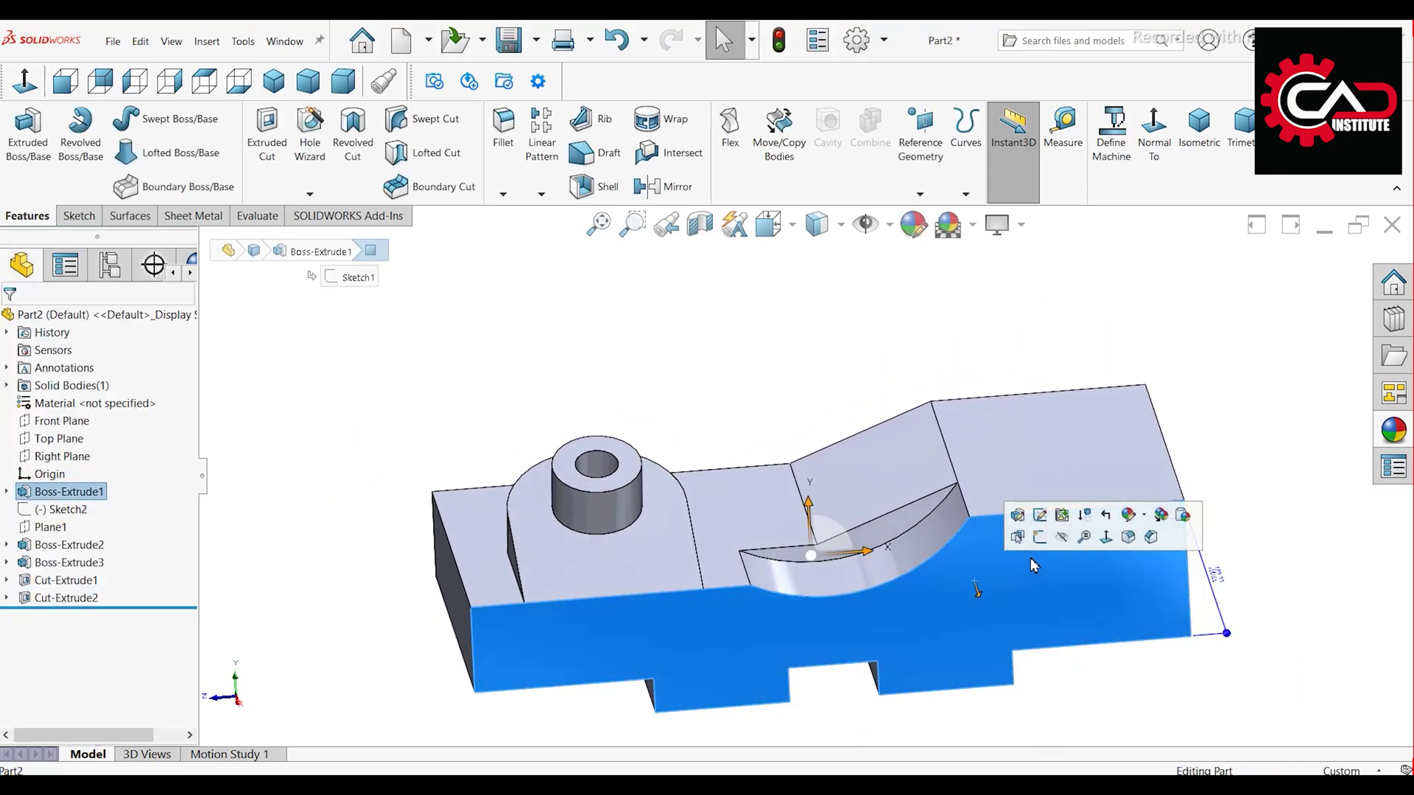
{"action": "left_click", "coordinate": [1059, 545]}
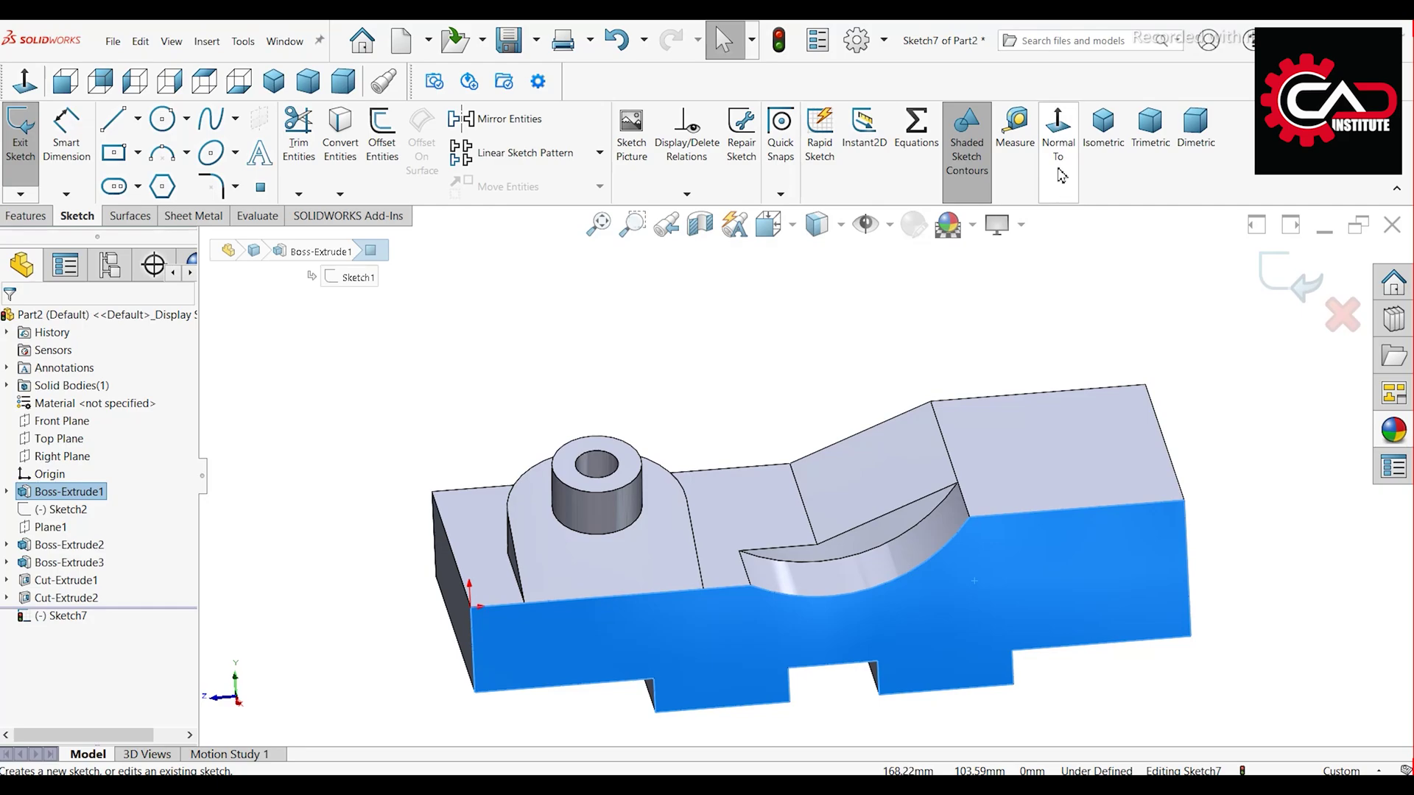
{"action": "left_click", "coordinate": [1062, 175]}
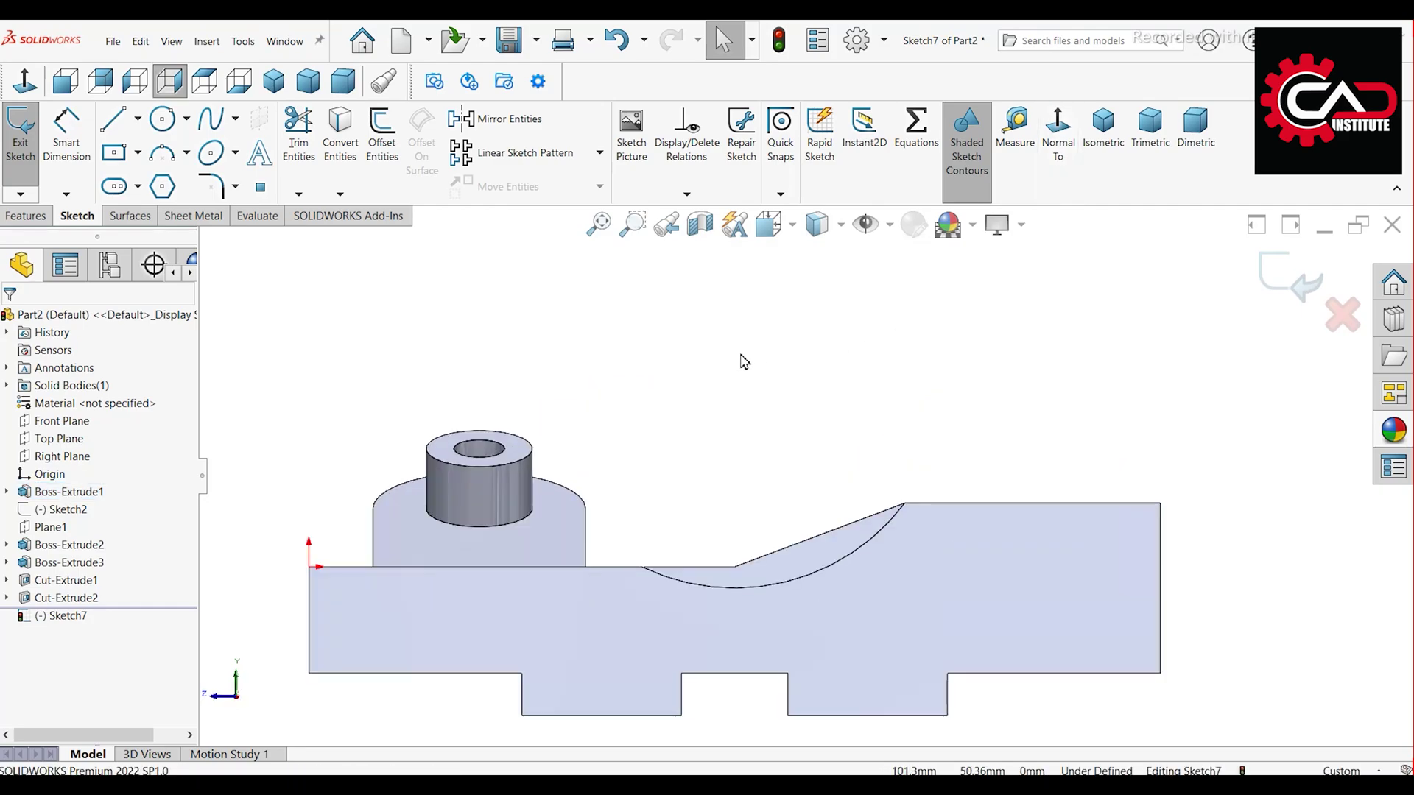
Step: Draw an upward-sloping line about 58 mm long from the lower end of the part's sloped edge
{"action": "key", "text": "l"}
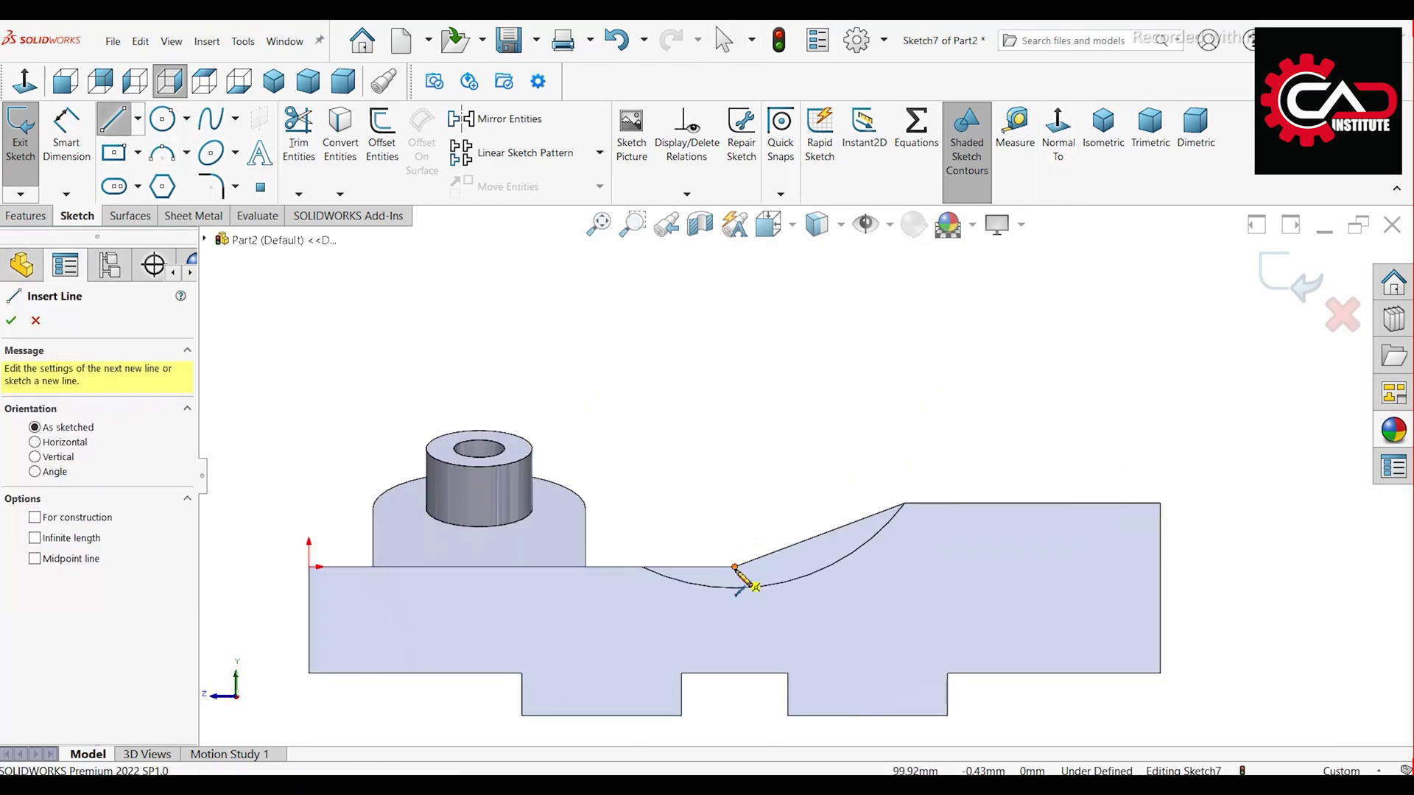
{"action": "left_click", "coordinate": [735, 567]}
{"action": "right_click", "coordinate": [763, 386]}
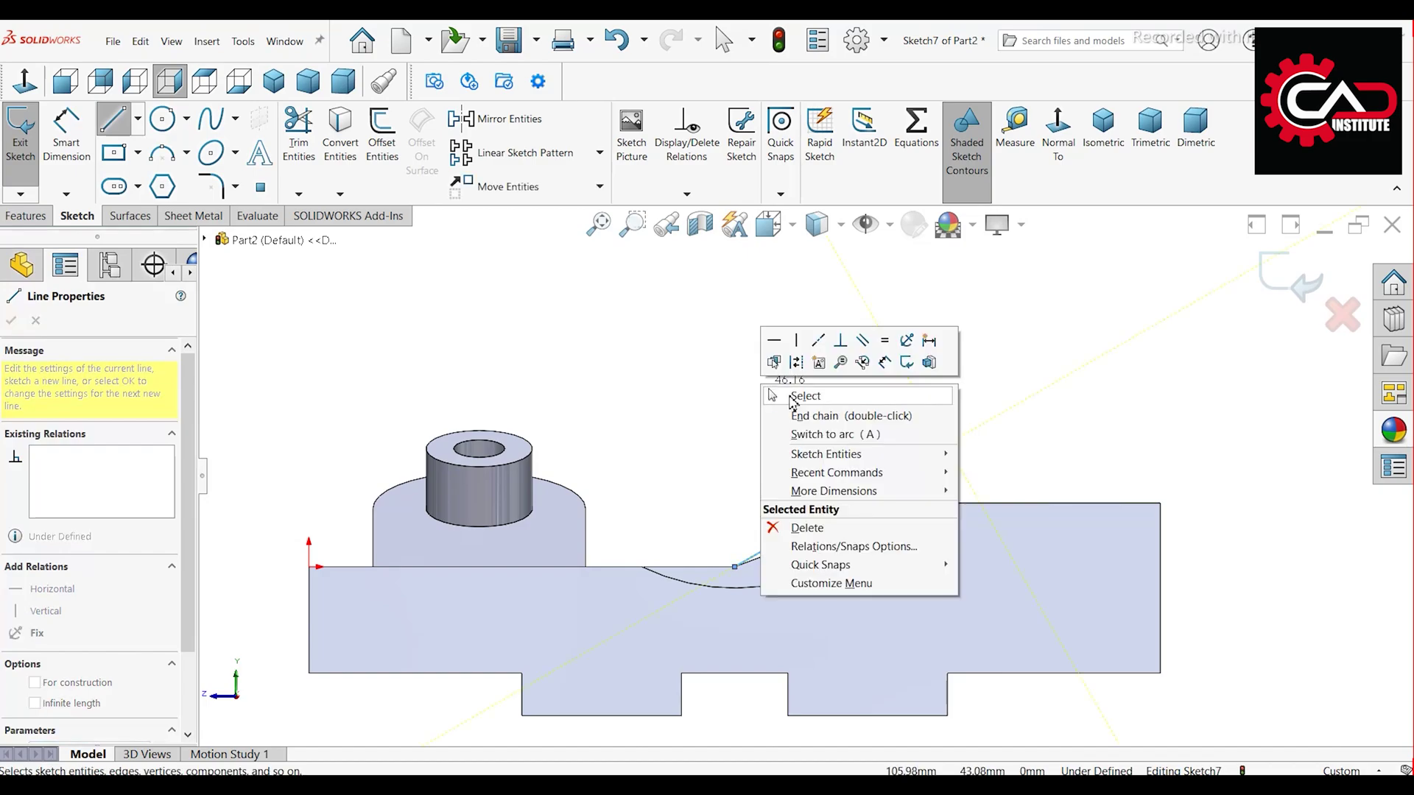
{"action": "left_click", "coordinate": [803, 396]}
{"action": "scroll", "coordinate": [900, 425], "scroll_direction": "down", "scroll_amount": 2}
Step: Dimension the angle between the sloping line and the raised top edge as 150° and exit the sketch
{"action": "left_click", "coordinate": [66, 131]}
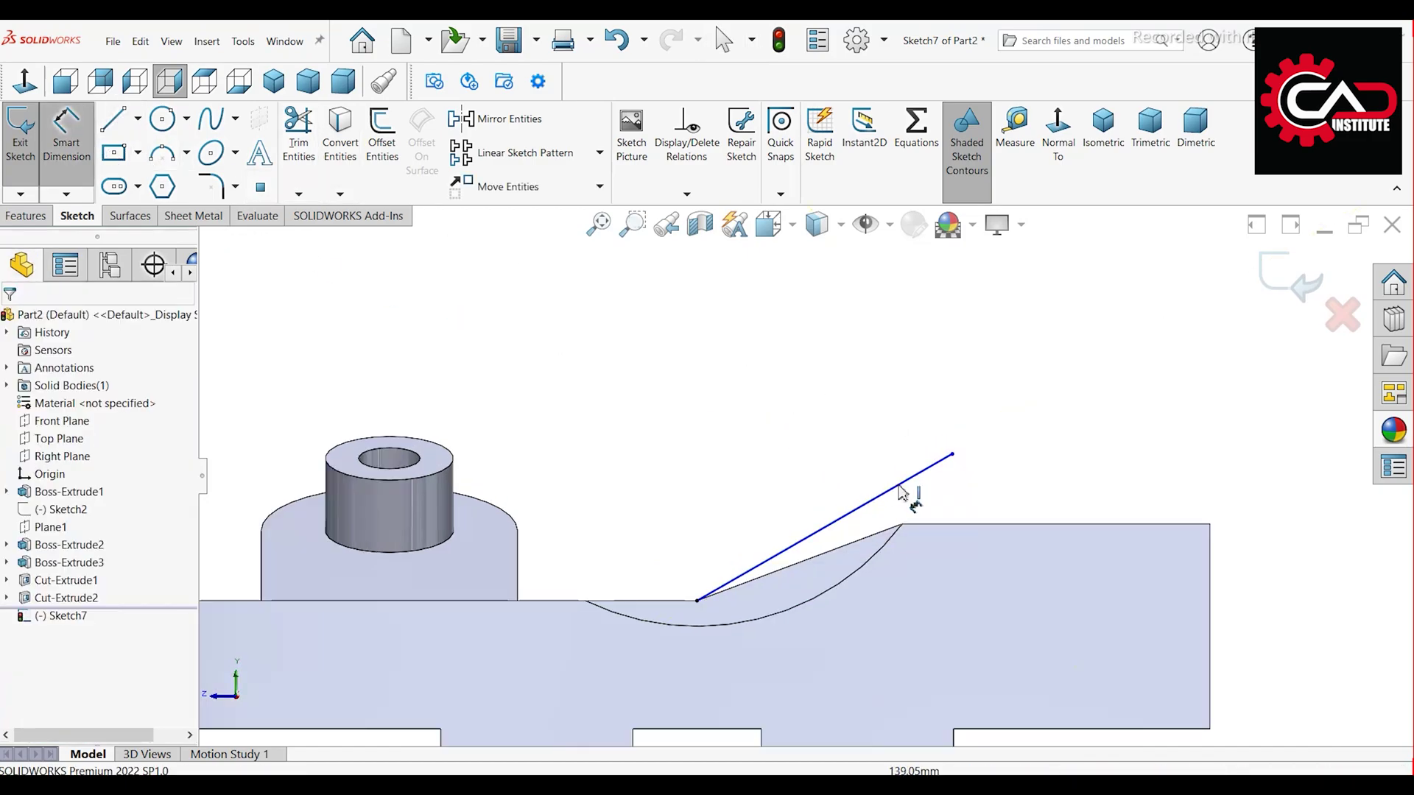
{"action": "left_click", "coordinate": [910, 480]}
{"action": "left_click", "coordinate": [992, 525]}
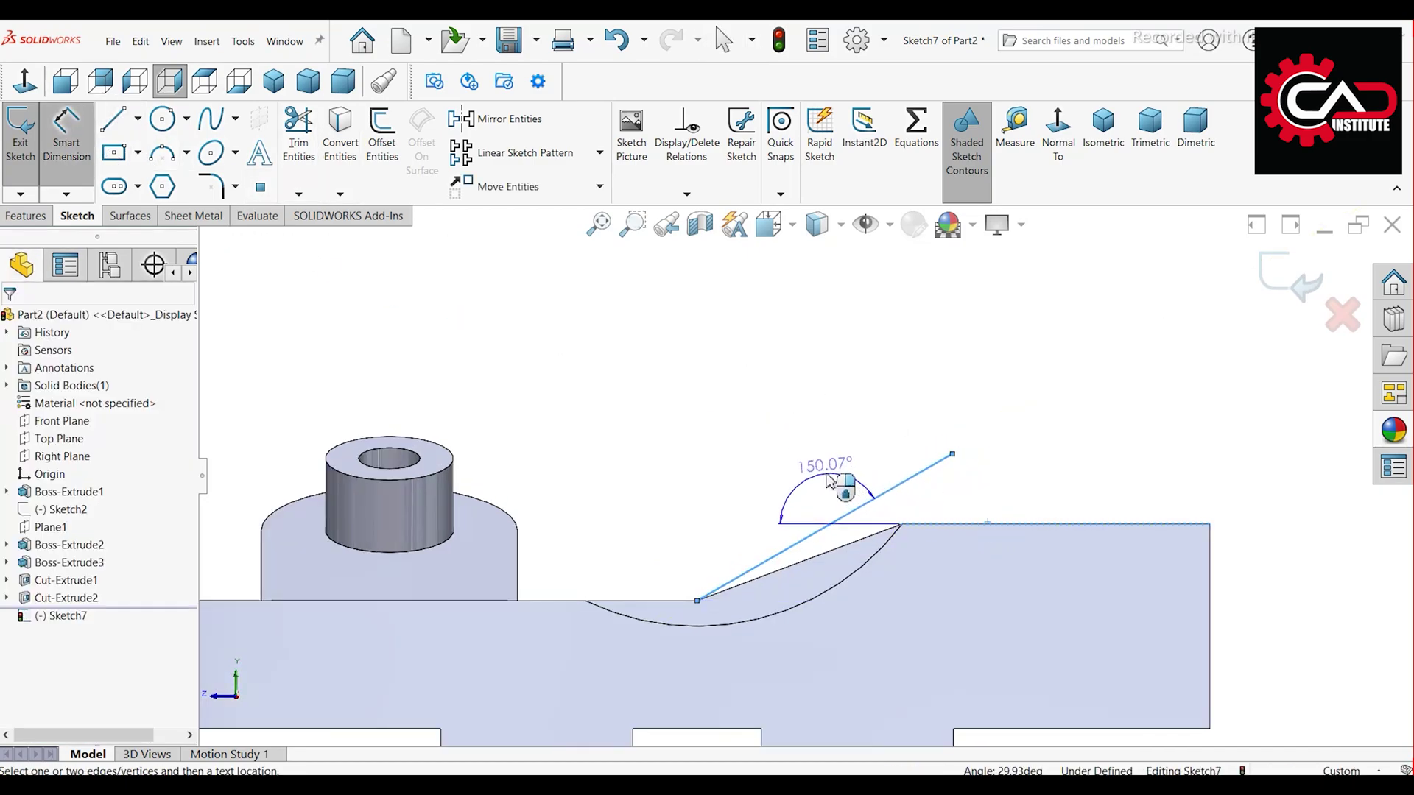
{"action": "left_click", "coordinate": [1007, 438]}
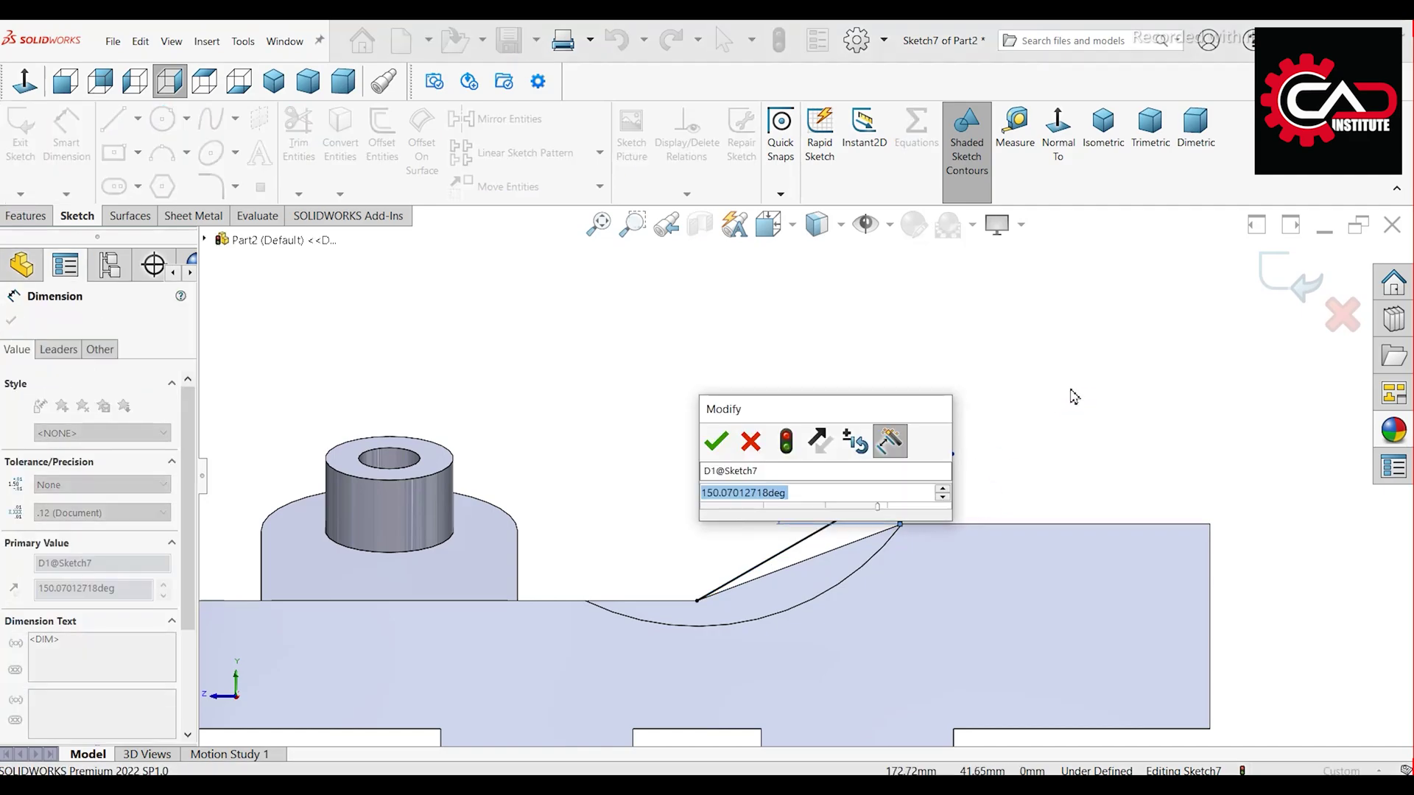
{"action": "type", "text": "150"}
{"action": "key", "text": "Return"}
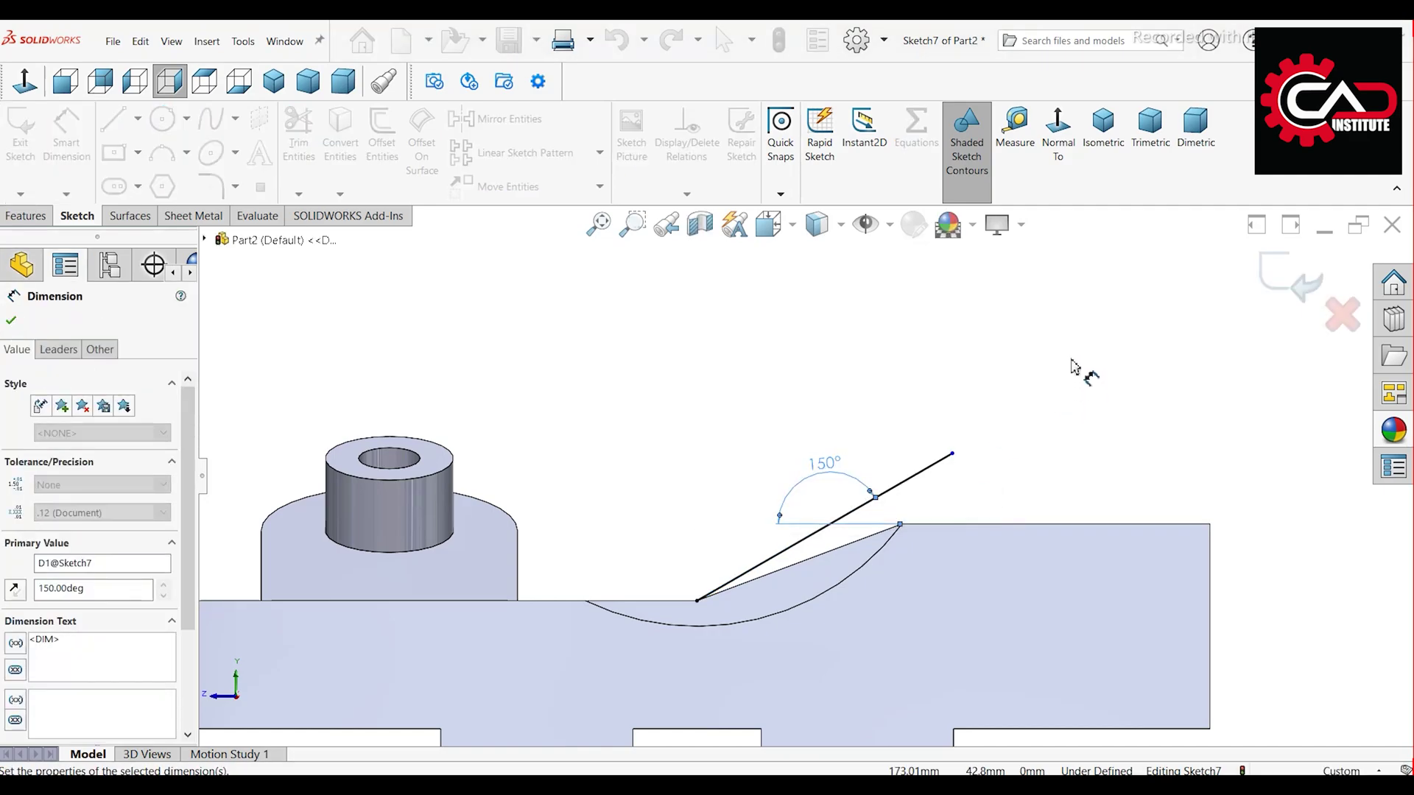
{"action": "right_click", "coordinate": [1072, 358]}
{"action": "left_click", "coordinate": [1105, 406]}
{"action": "left_click", "coordinate": [1283, 276]}
{"action": "scroll", "coordinate": [1019, 344], "scroll_direction": "up", "scroll_amount": 1}
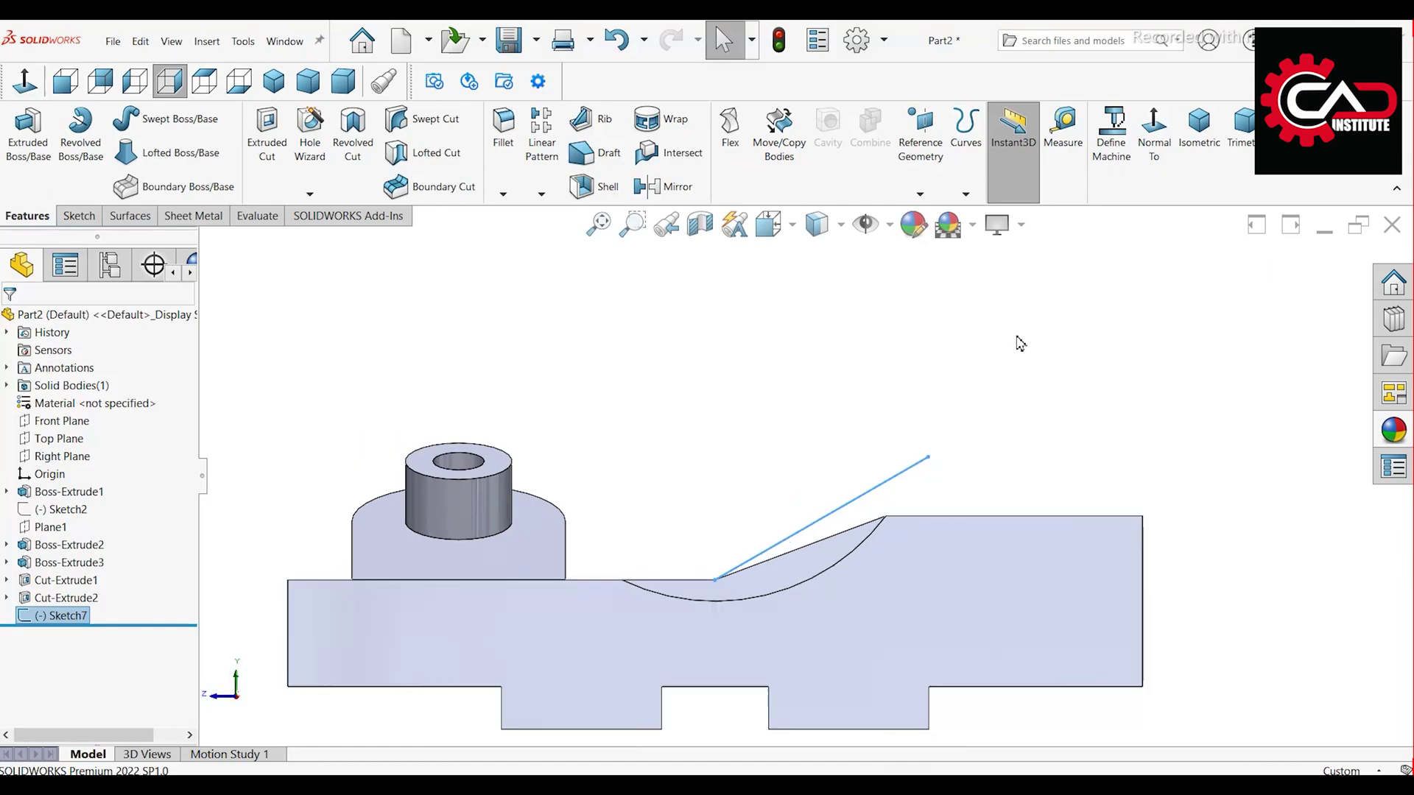
Step: Create a reference plane perpendicular to the side face and coincident with the sloping sketch line
{"action": "mouse_move", "coordinate": [1019, 344]}
{"action": "middle_mouse_down"}
{"action": "mouse_move", "coordinate": [896, 363]}
{"action": "mouse_move", "coordinate": [905, 420]}
{"action": "middle_mouse_up"}
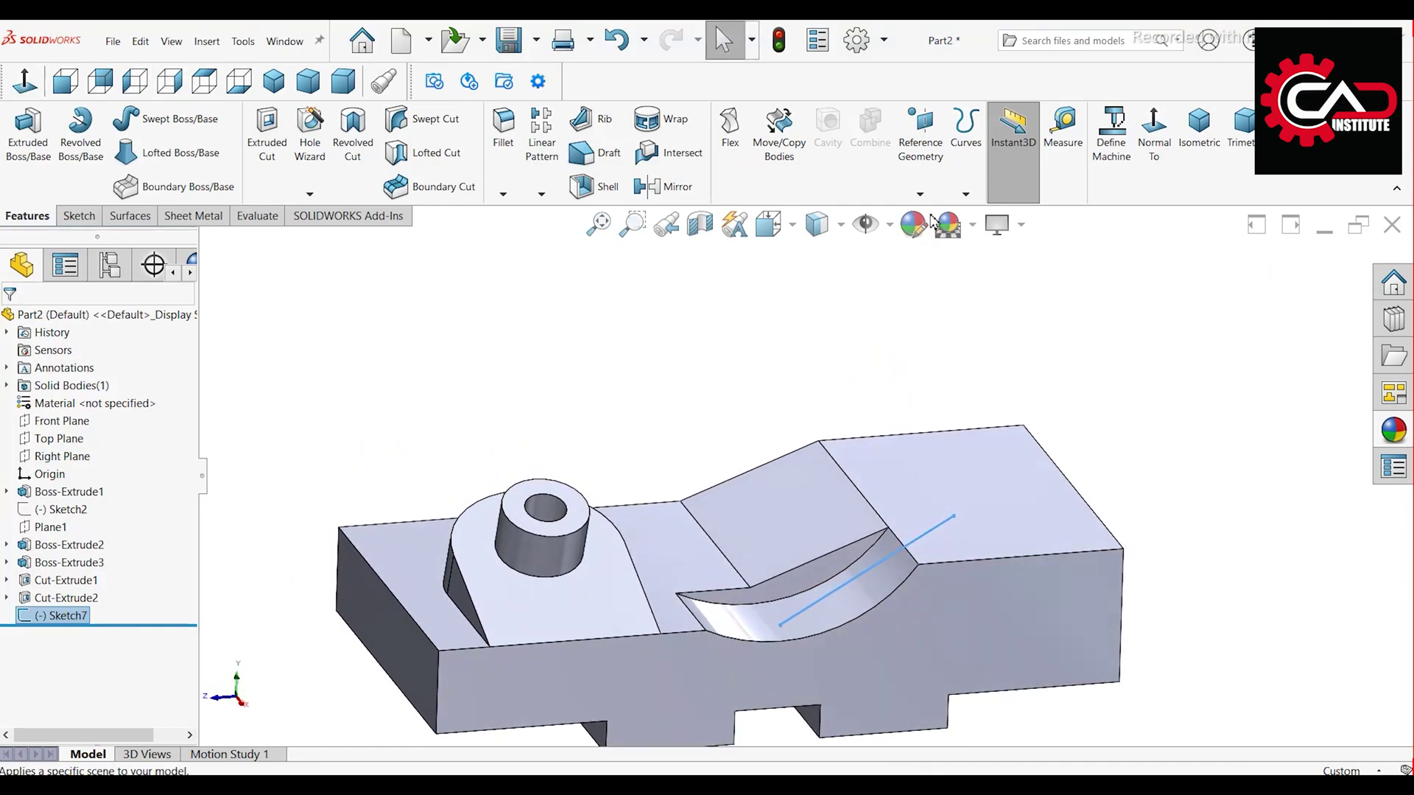
{"action": "left_click", "coordinate": [920, 194]}
{"action": "left_click", "coordinate": [935, 206]}
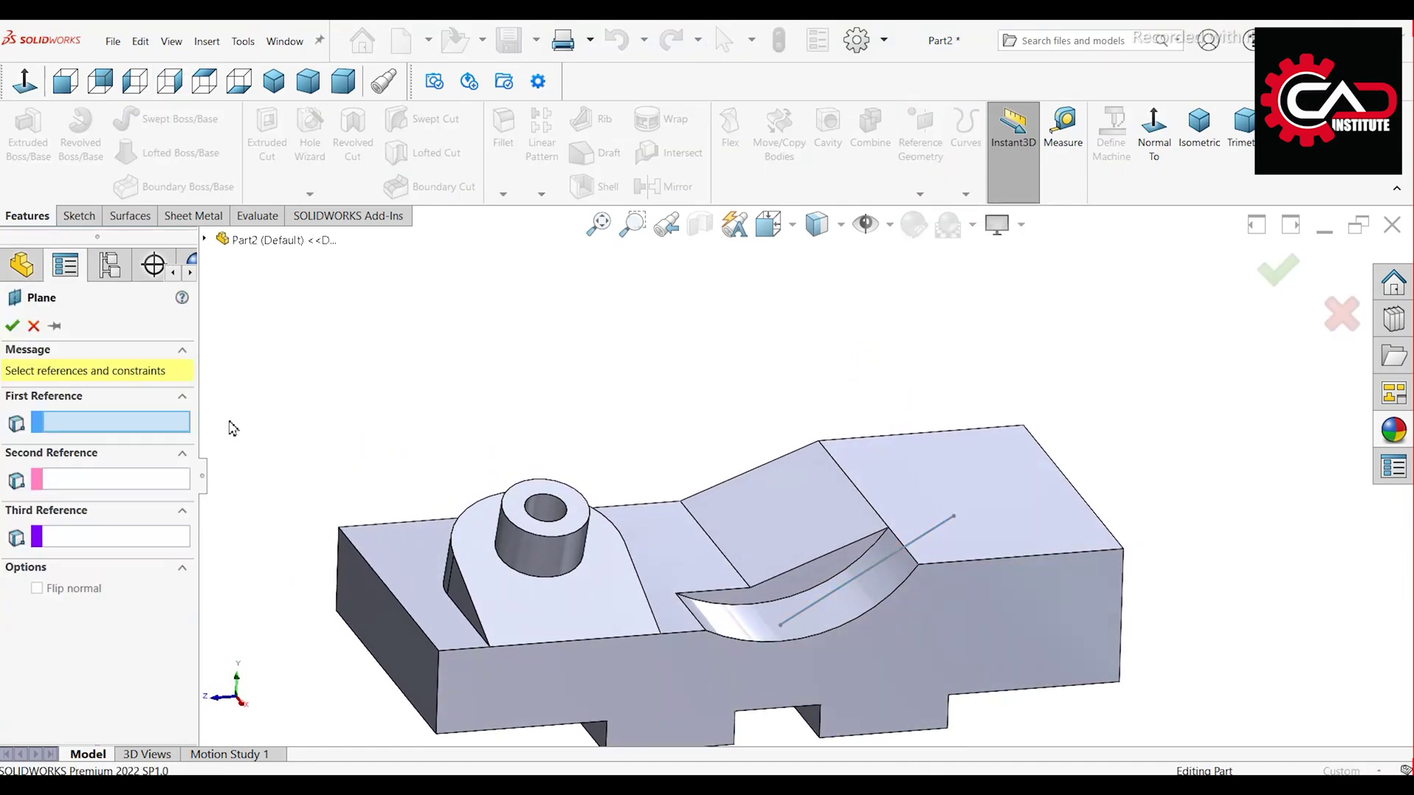
{"action": "left_click", "coordinate": [1026, 654]}
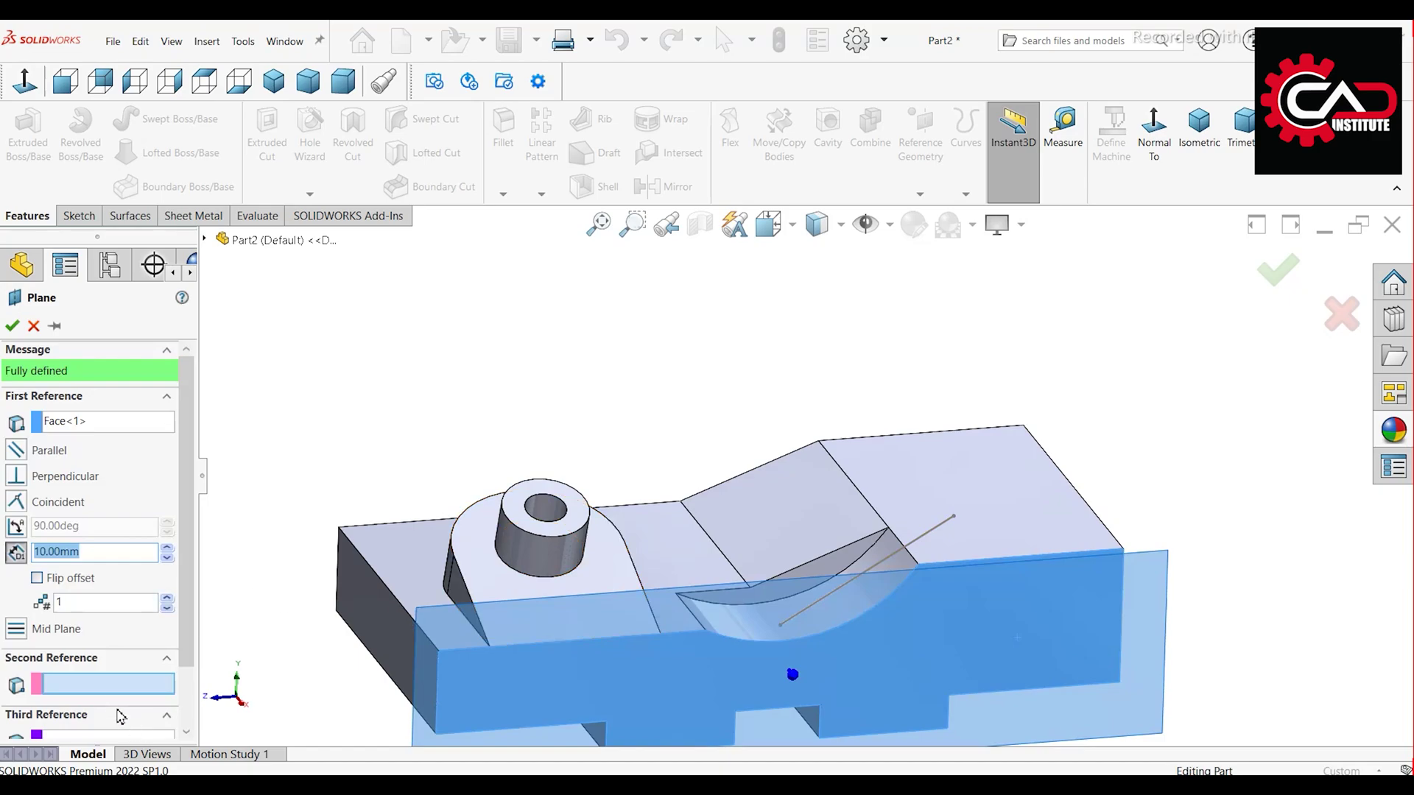
{"action": "left_click", "coordinate": [822, 609]}
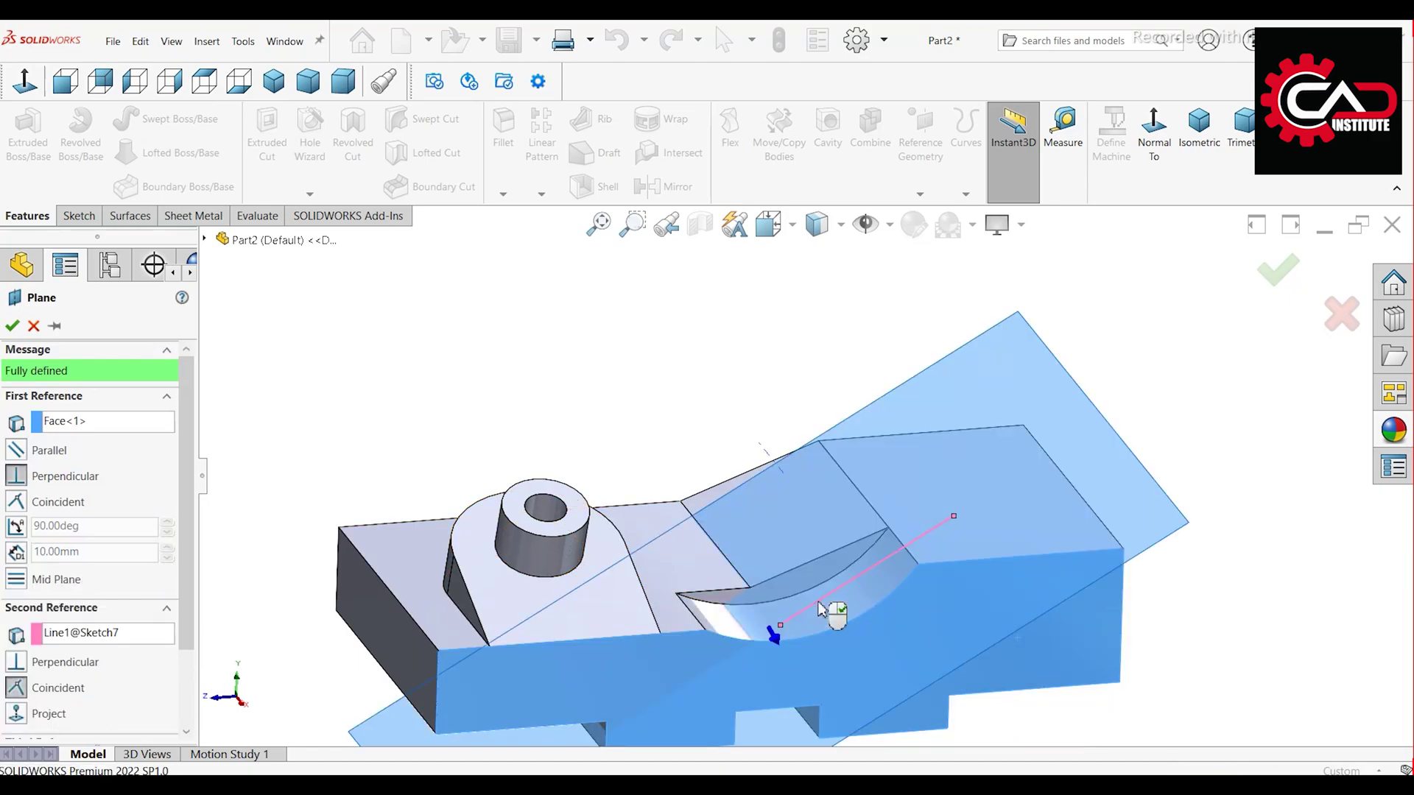
{"action": "mouse_move", "coordinate": [818, 608]}
{"action": "middle_mouse_down"}
{"action": "mouse_move", "coordinate": [795, 524]}
{"action": "mouse_move", "coordinate": [811, 606]}
{"action": "middle_mouse_up"}
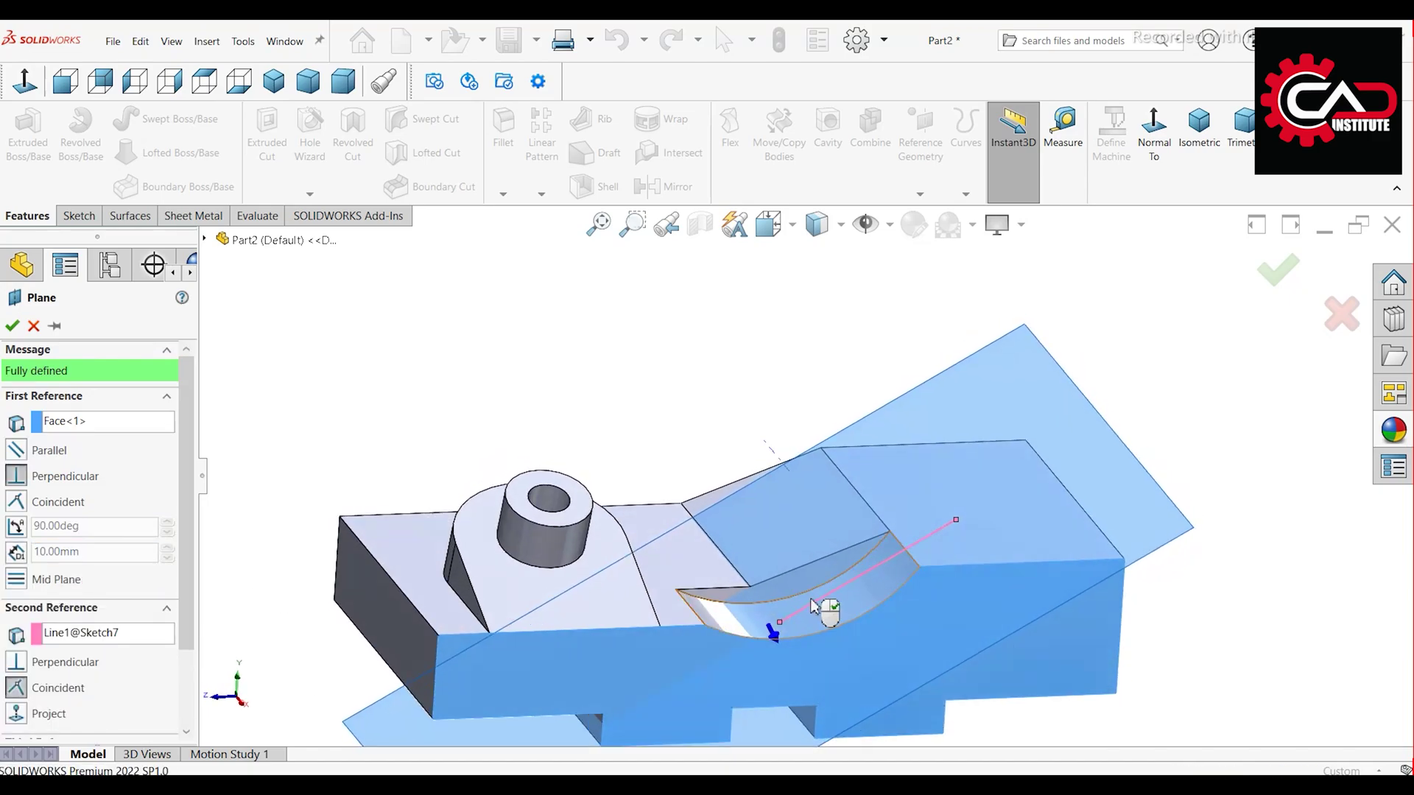
{"action": "left_click", "coordinate": [12, 328]}
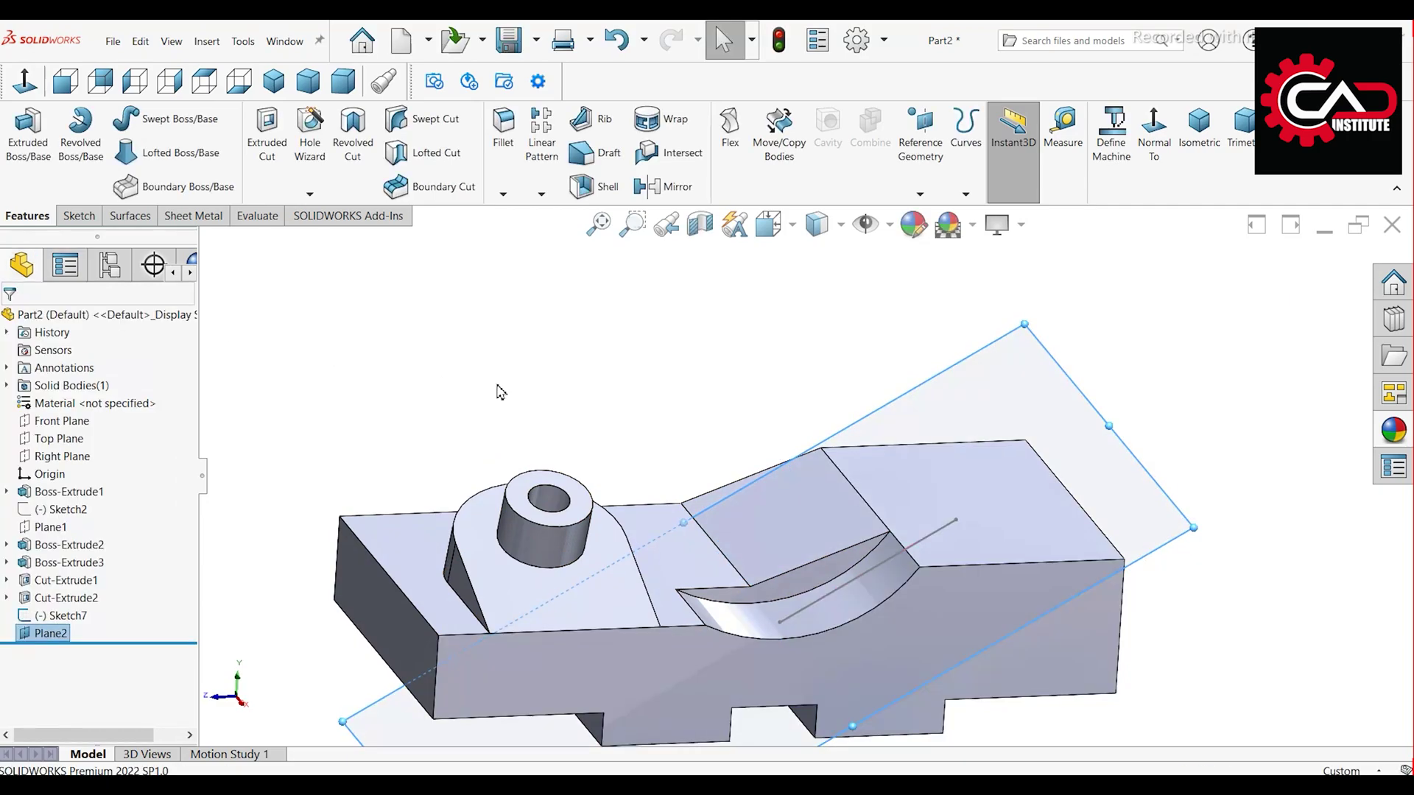
Step: Hide the sloping line's sketch and the new inclined reference plane
{"action": "key", "text": "f"}
{"action": "left_click", "coordinate": [900, 518]}
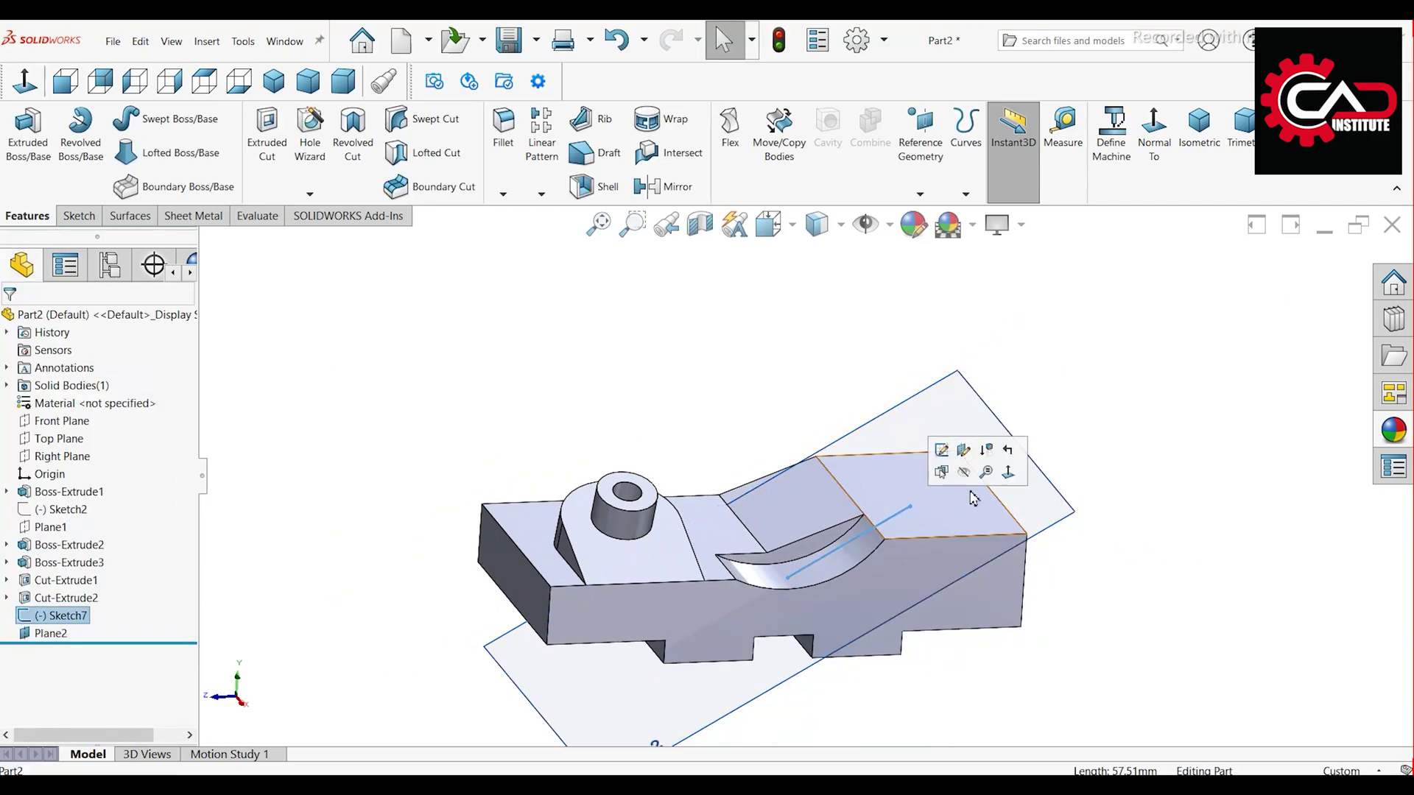
{"action": "left_click", "coordinate": [1016, 446]}
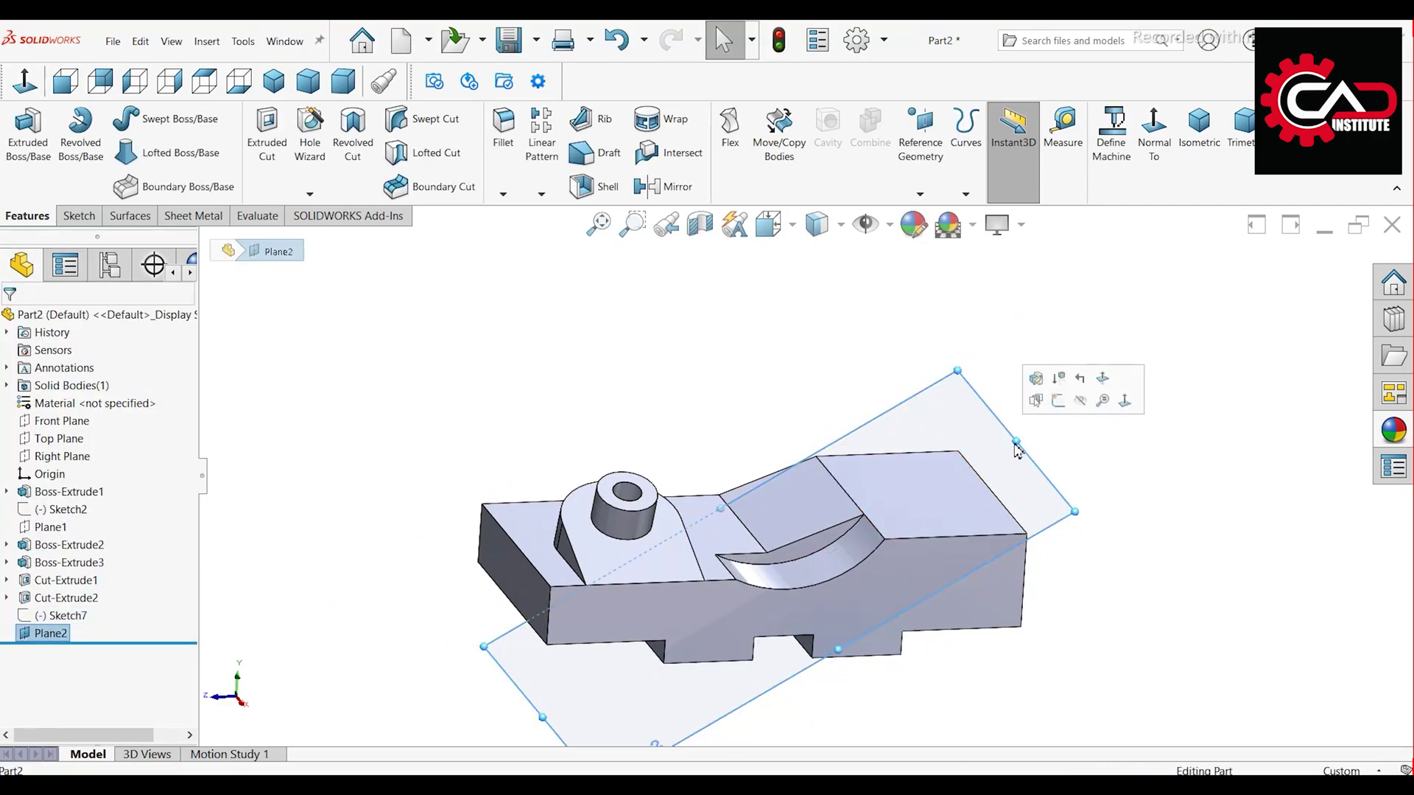
{"action": "left_click", "coordinate": [1080, 401]}
{"action": "scroll", "coordinate": [710, 414], "scroll_direction": "up", "scroll_amount": 1}
{"action": "middle_click_drag", "start_coordinate": [710, 413], "coordinate": [699, 442]}
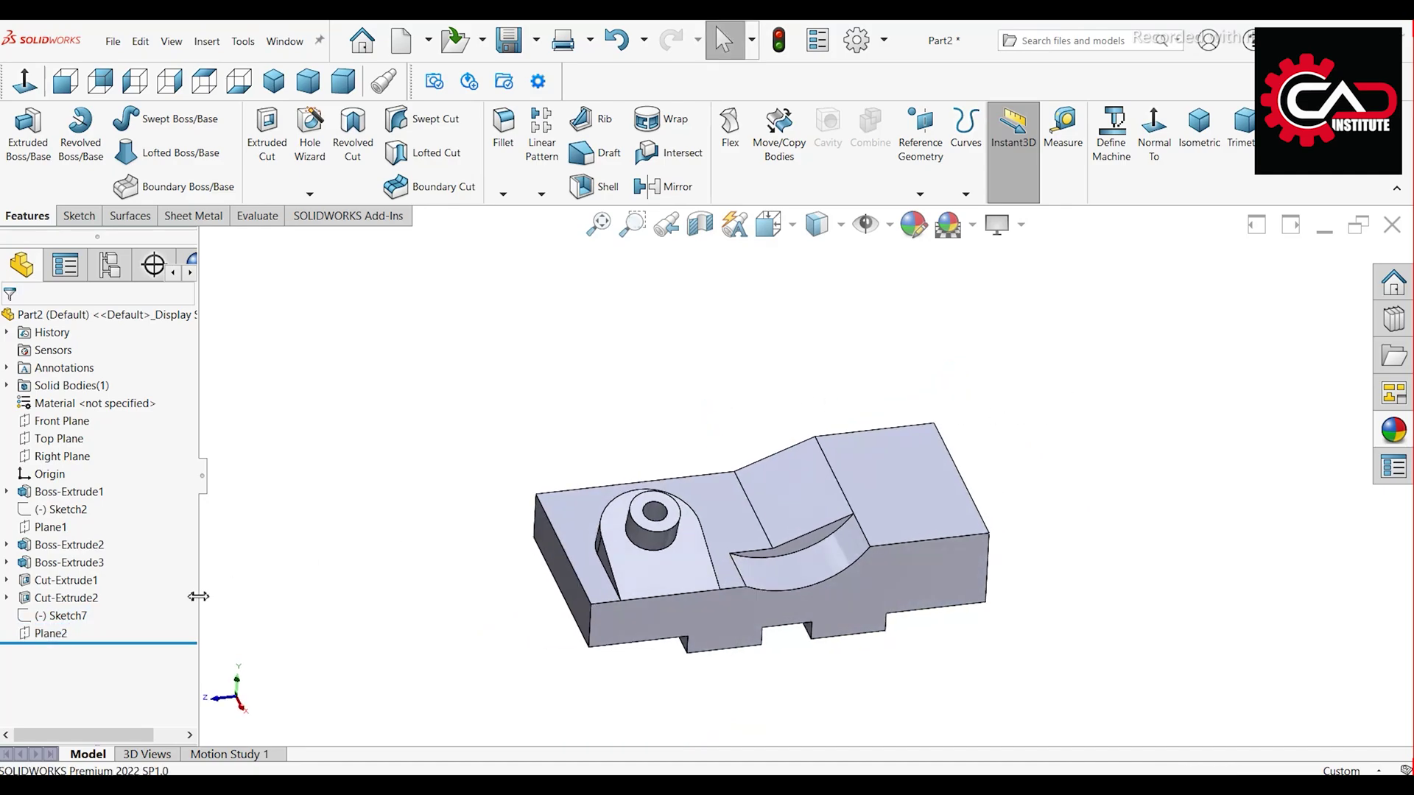
Step: Start a sketch on the inclined plane Plane2 and view it normal from the upper side of the part
{"action": "left_click", "coordinate": [50, 635]}
{"action": "left_click", "coordinate": [60, 612]}
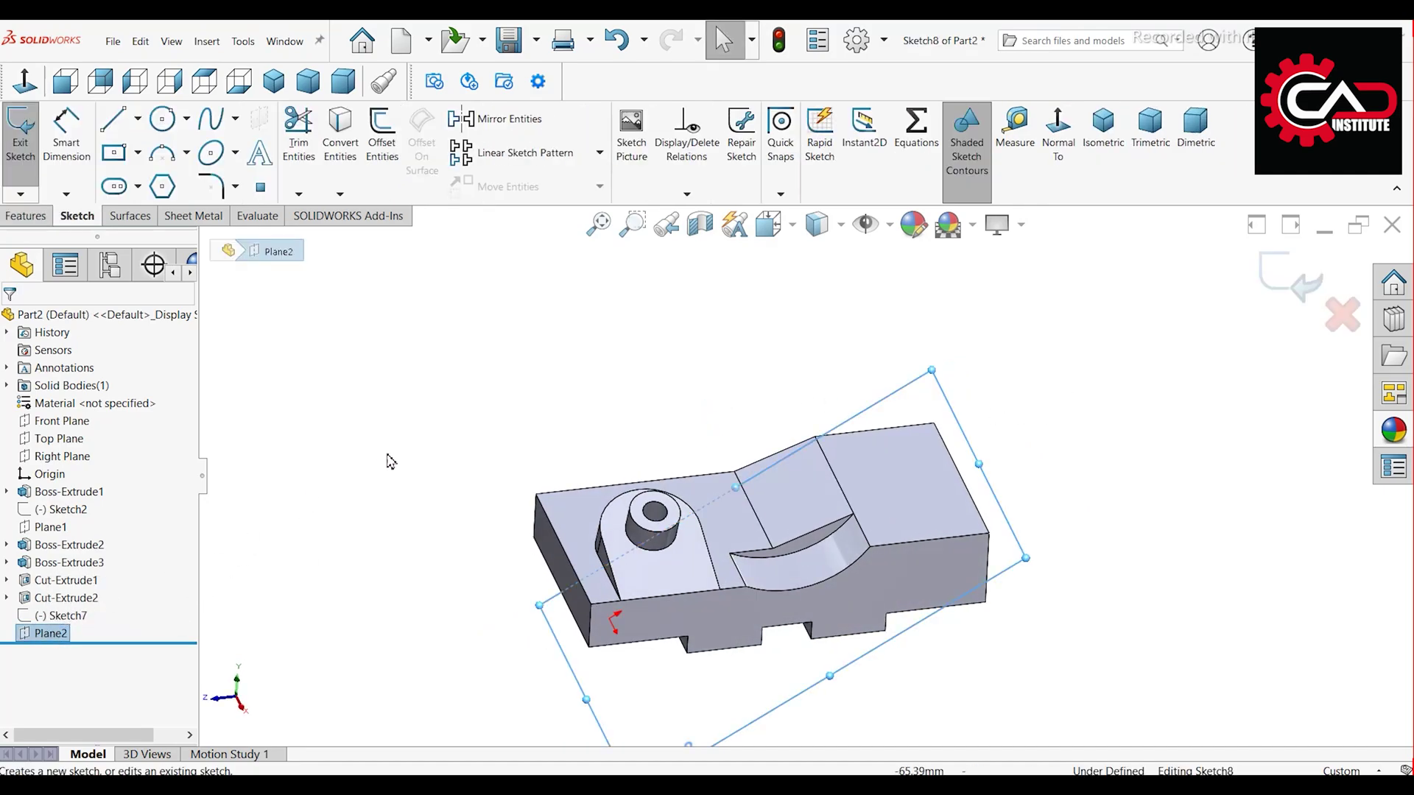
{"action": "left_click", "coordinate": [350, 403]}
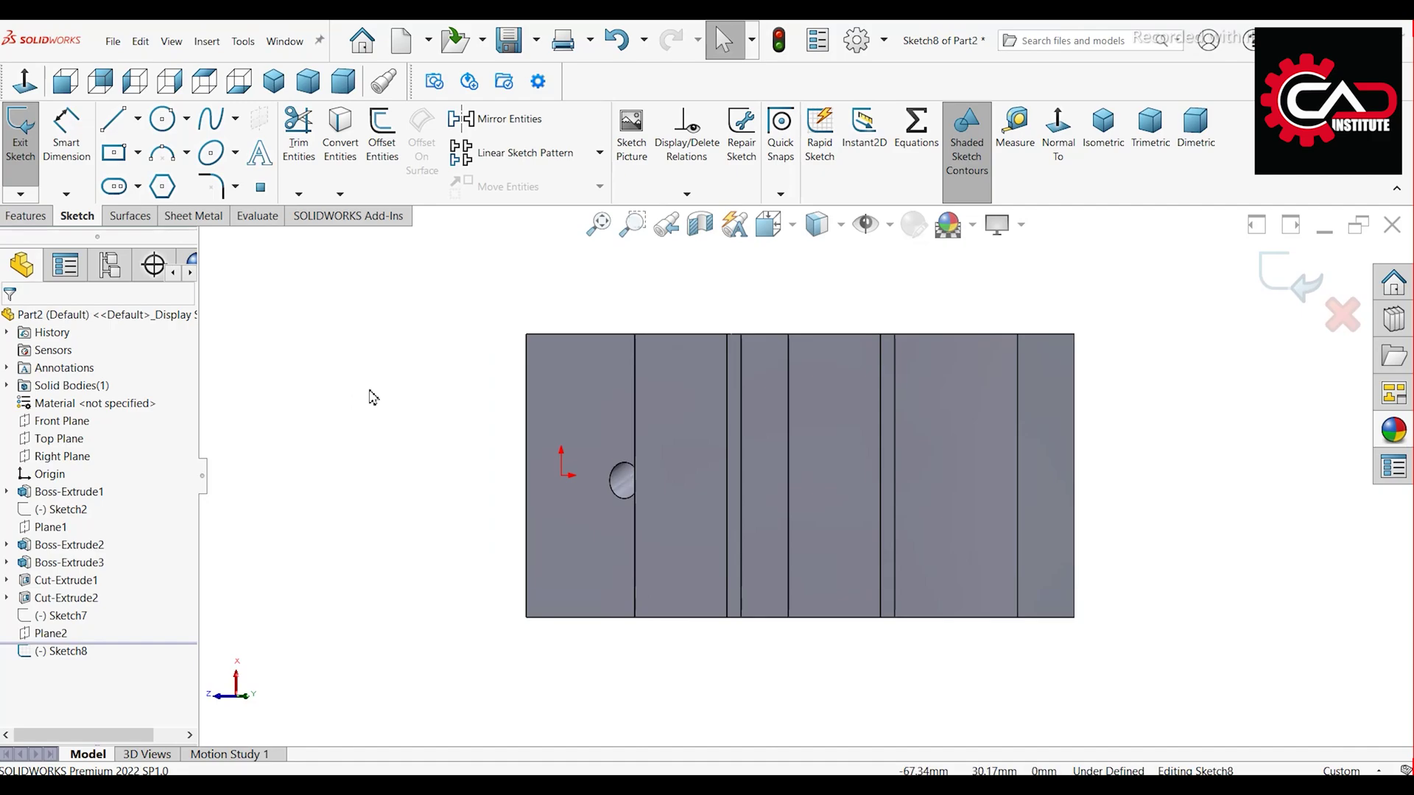
{"action": "key", "text": "ctrl+8"}
{"action": "scroll", "coordinate": [419, 497], "scroll_direction": "up", "scroll_amount": 3}
{"action": "scroll", "coordinate": [412, 482], "scroll_direction": "down", "scroll_amount": 3}
Step: Draw a closed rectangle of lines, about 62 by 70 mm, from the slope's lower edge at the curved cut to the part's opposite side edge
{"action": "key", "text": "l"}
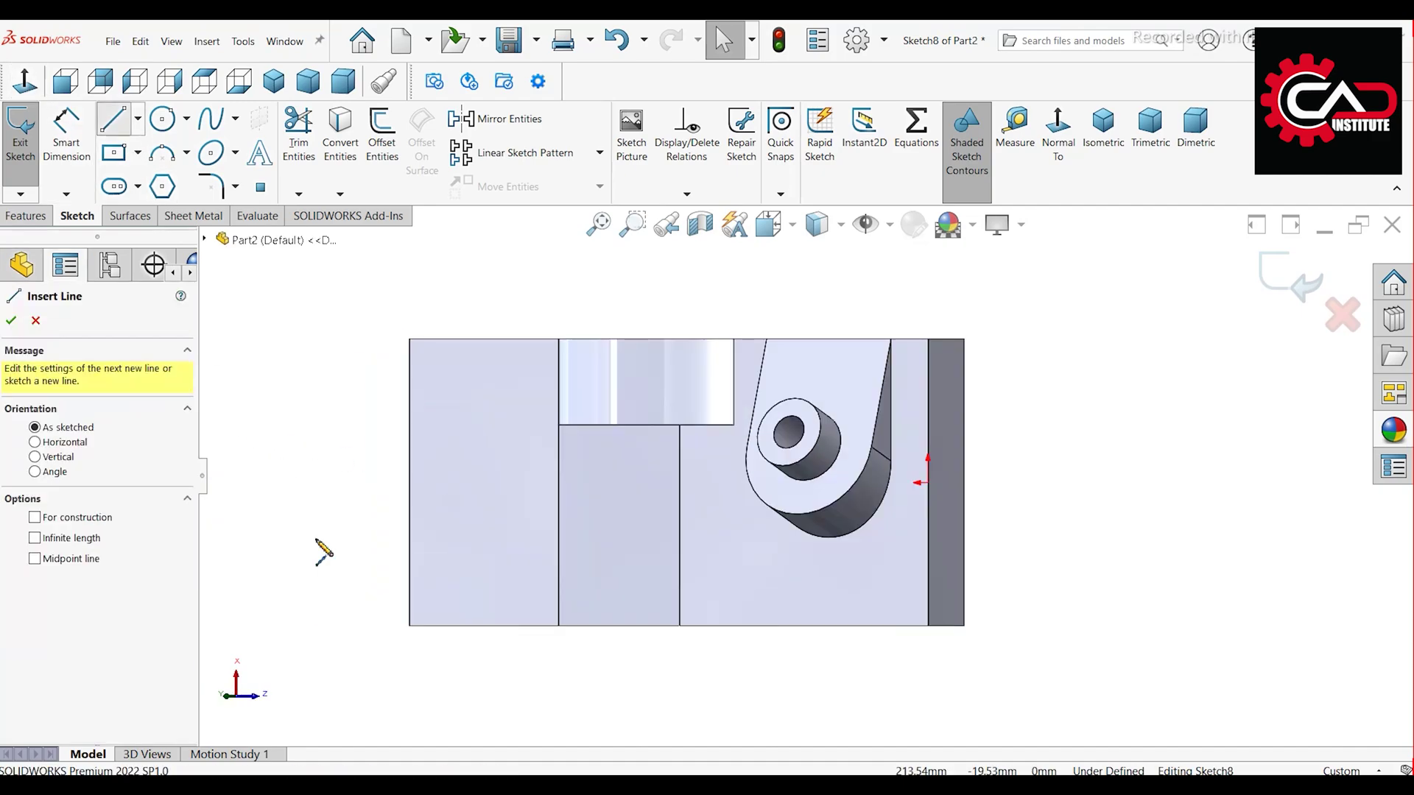
{"action": "left_click", "coordinate": [679, 425]}
{"action": "left_click", "coordinate": [502, 425]}
{"action": "left_click", "coordinate": [502, 626]}
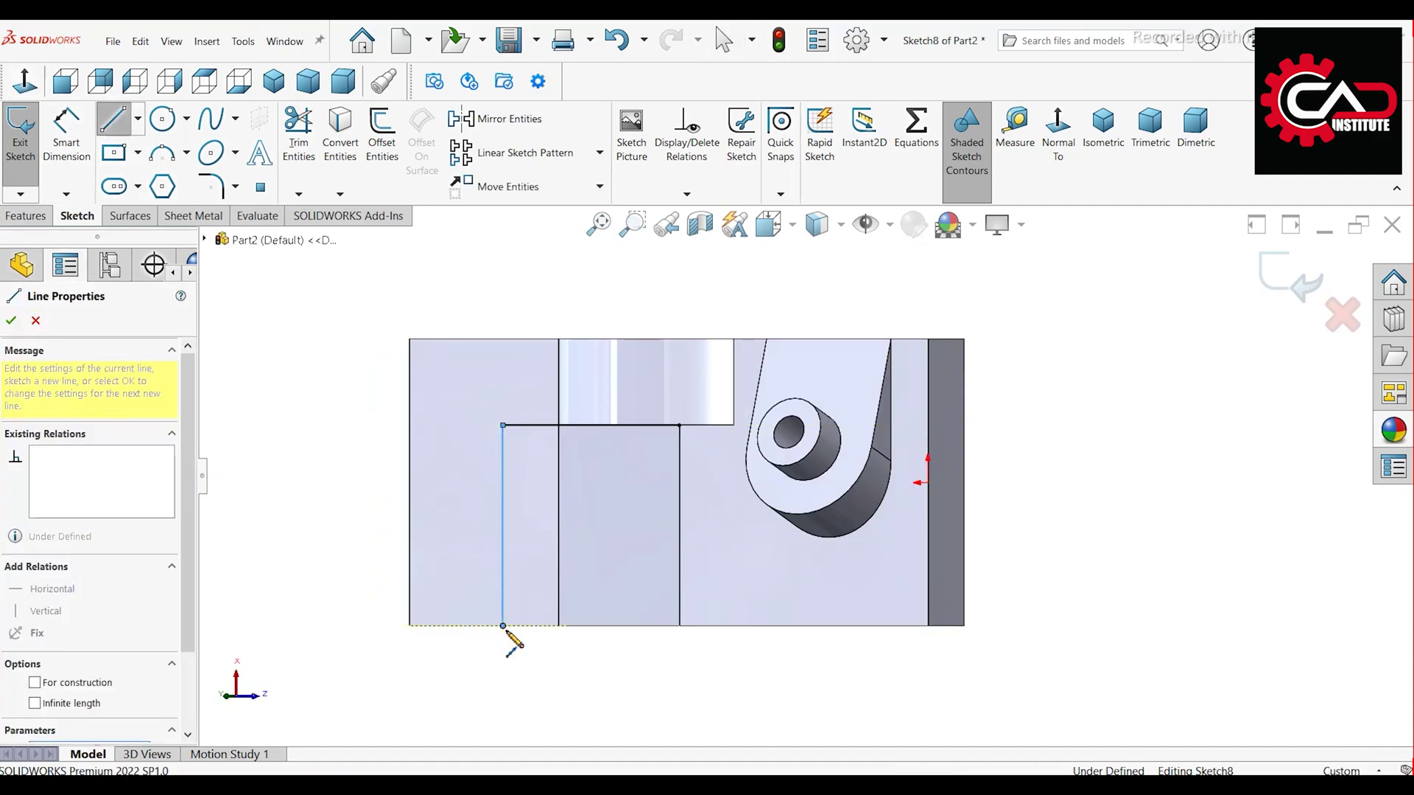
{"action": "left_click", "coordinate": [679, 626]}
{"action": "left_click", "coordinate": [679, 425]}
{"action": "key", "text": "z"}
{"action": "scroll", "coordinate": [467, 545], "scroll_direction": "down", "scroll_amount": 3}
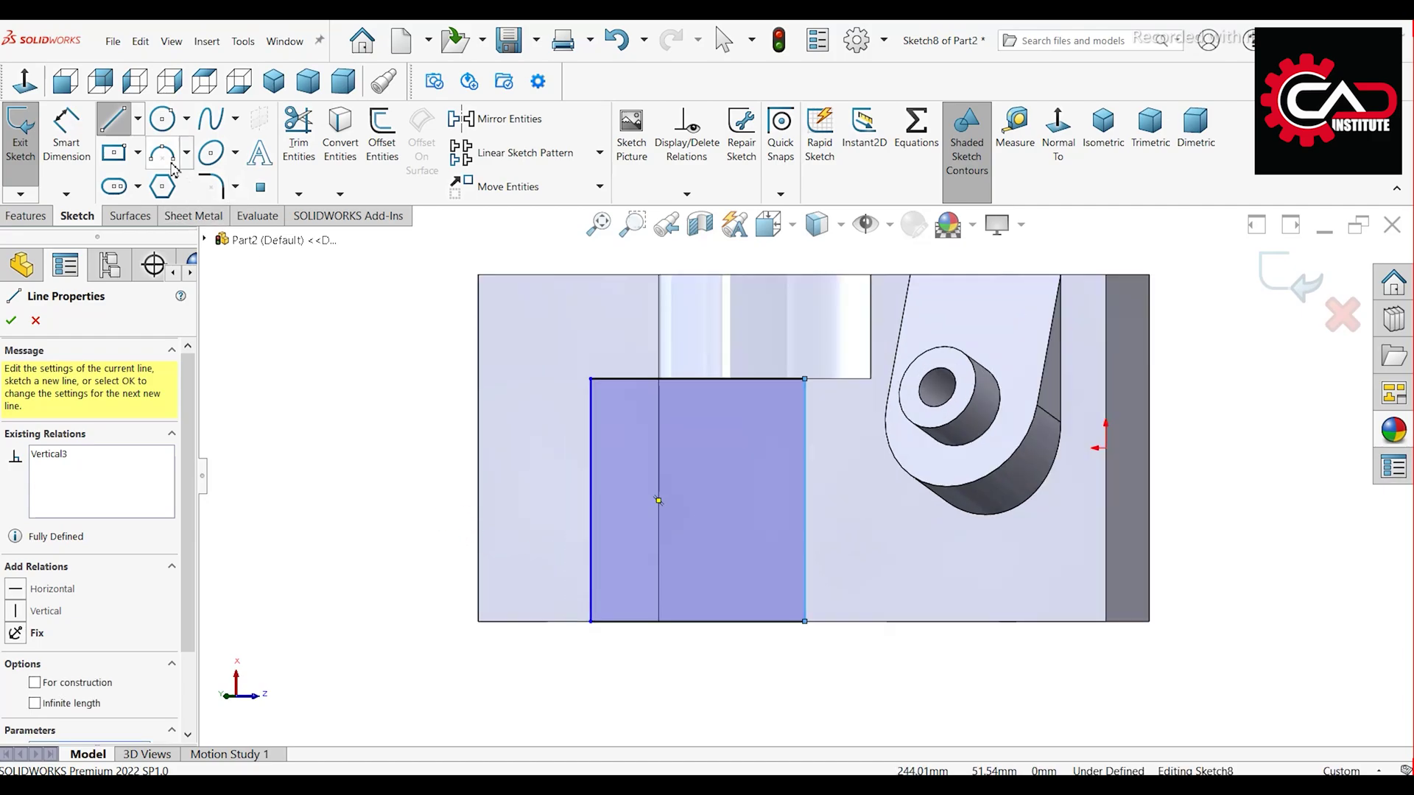
Step: Draw an outward-bulging three-point arc between the two corners of the rectangle's side on the raised section
{"action": "left_click", "coordinate": [162, 153]}
{"action": "left_click", "coordinate": [590, 621]}
{"action": "left_click", "coordinate": [591, 380]}
{"action": "left_click", "coordinate": [513, 499]}
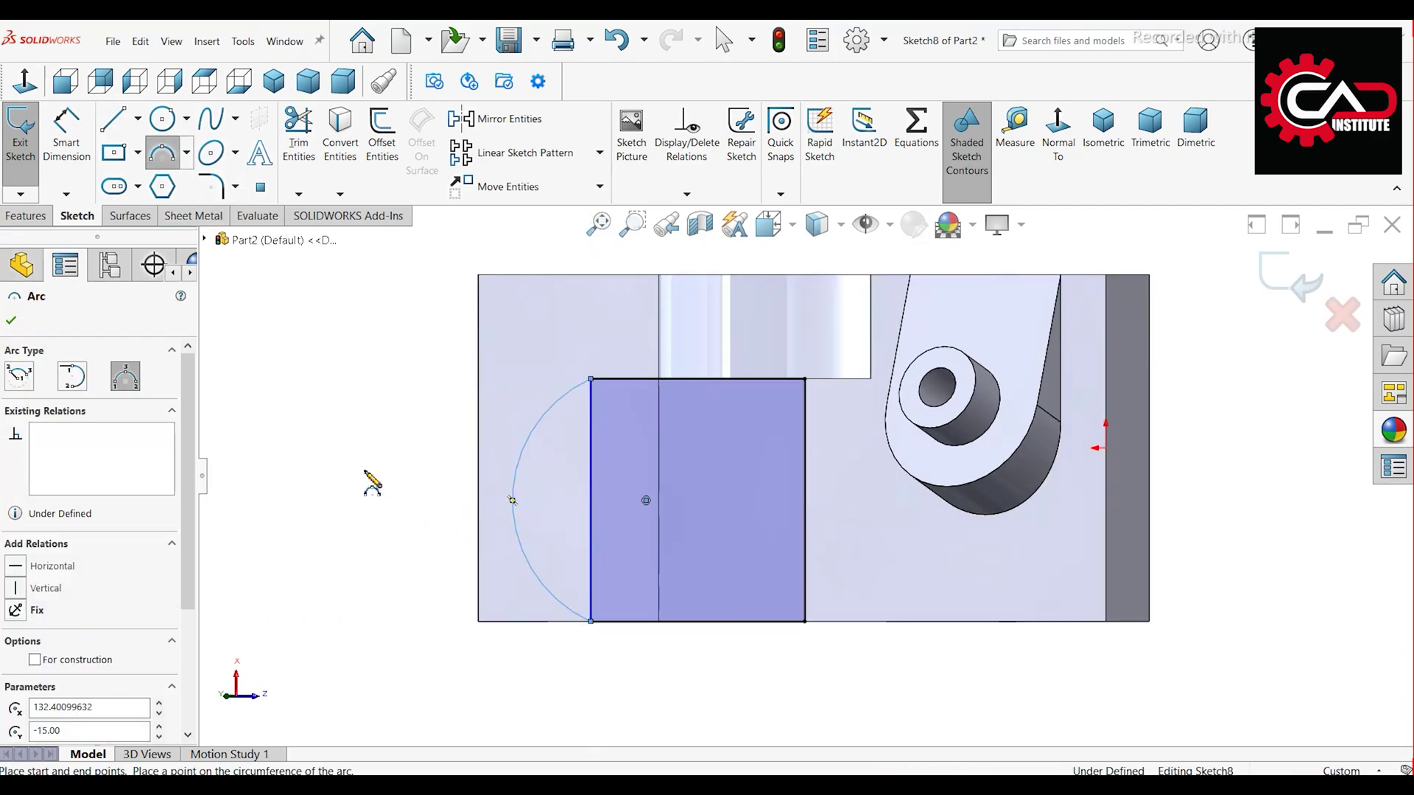
{"action": "key", "text": "Escape"}
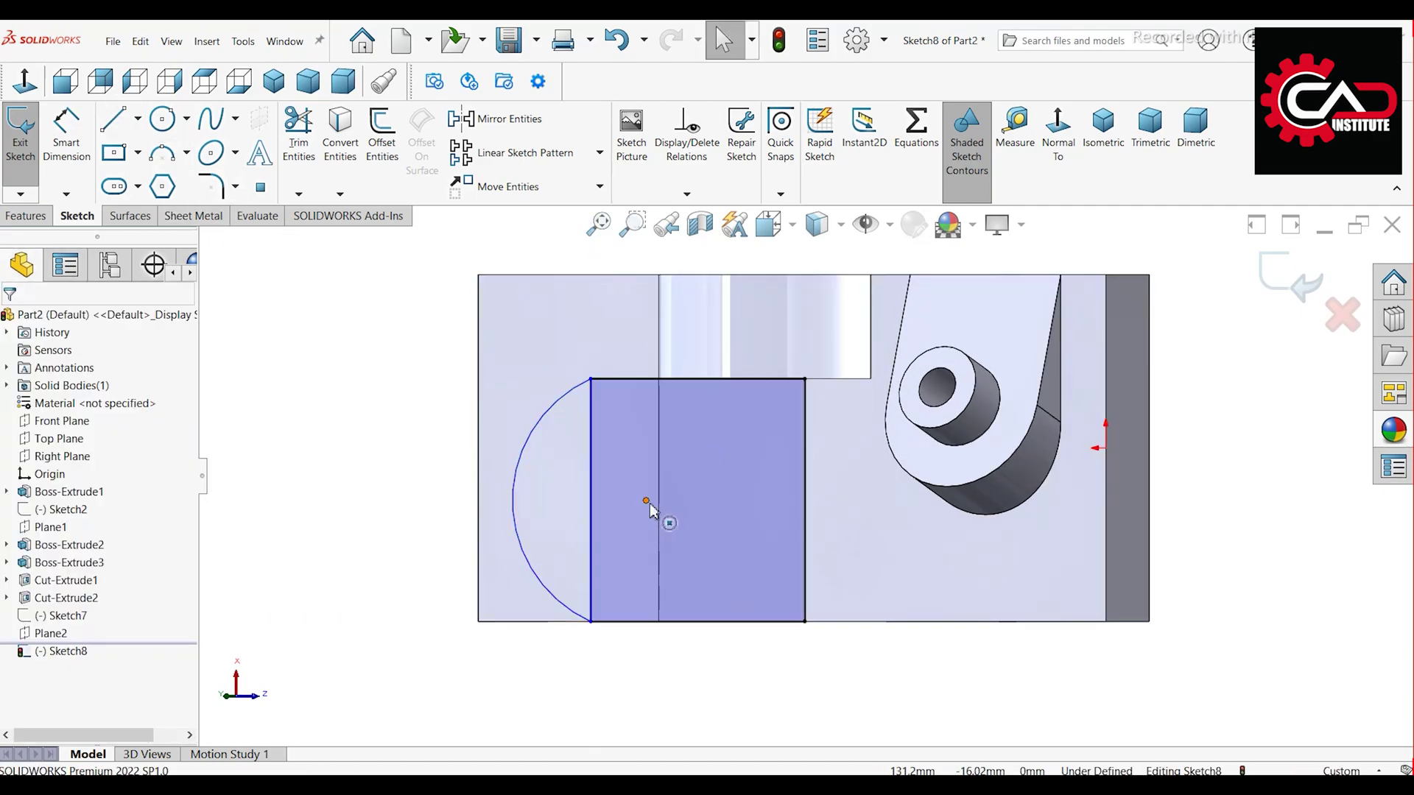
Step: Make the arc's center point coincident with the rectangle side that joins the arc's ends
{"action": "left_click", "coordinate": [647, 502]}
{"action": "left_click", "coordinate": [592, 494], "text": "ctrl"}
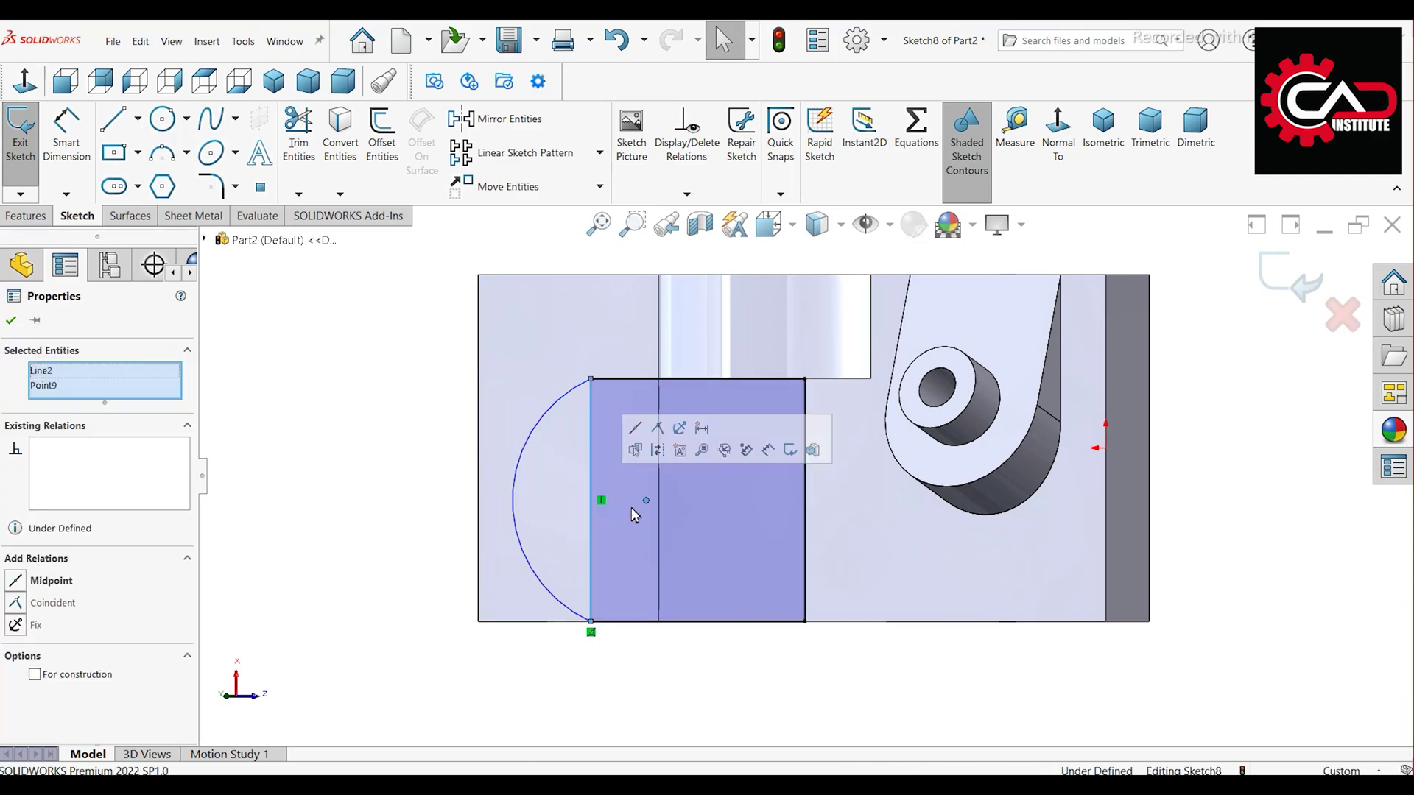
{"action": "left_click", "coordinate": [657, 430]}
{"action": "left_click", "coordinate": [829, 673]}
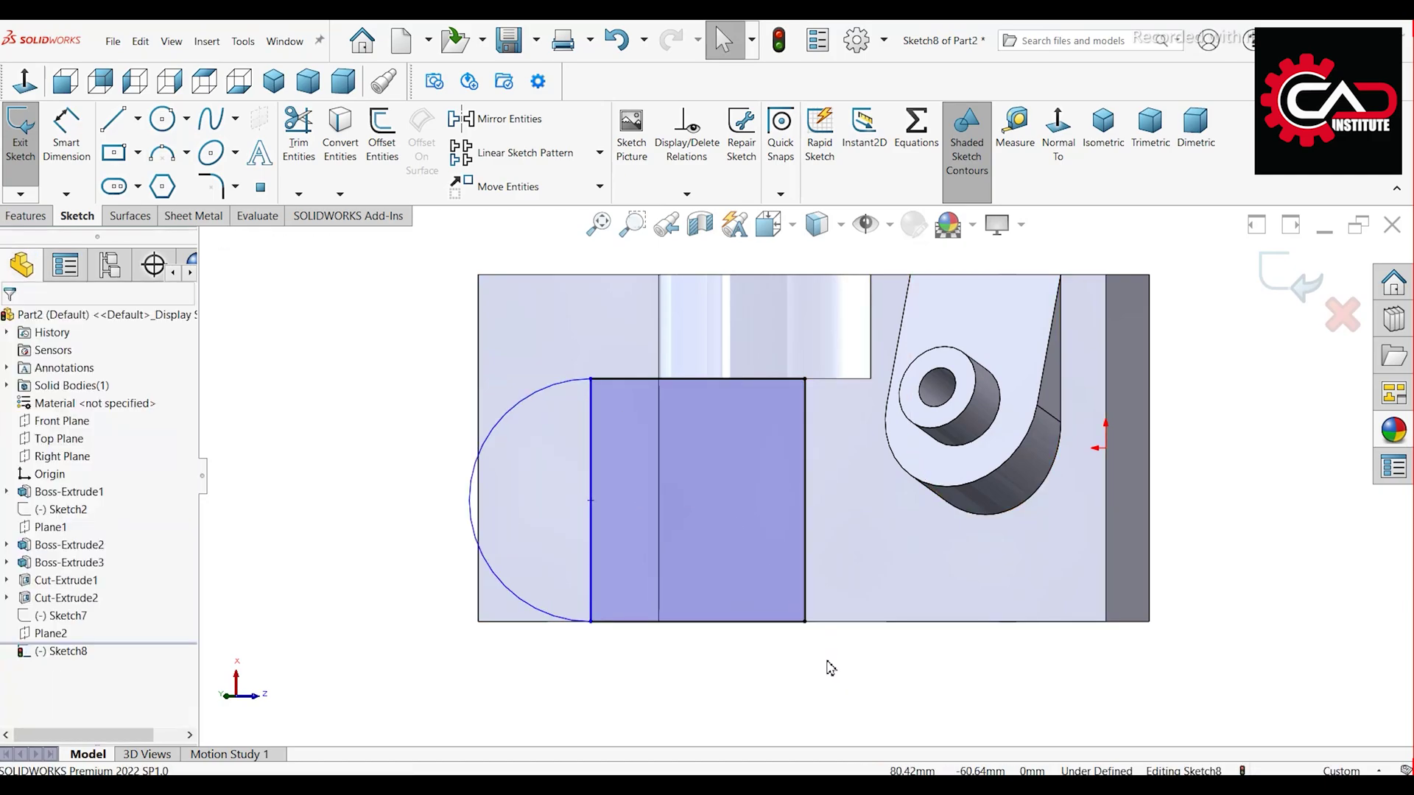
Step: Dimension the rectangle's edge along the part's side as 50 mm
{"action": "left_click", "coordinate": [87, 162]}
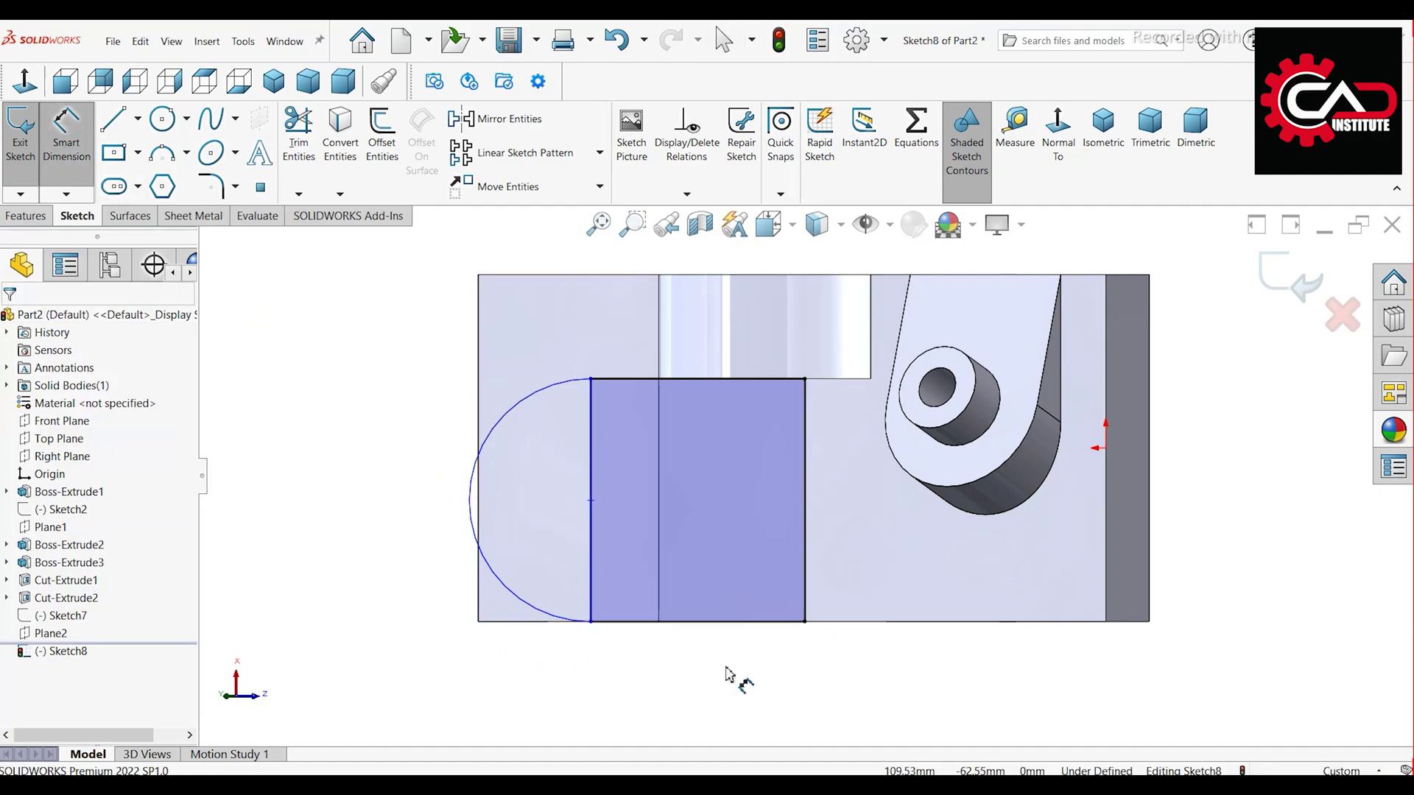
{"action": "left_click", "coordinate": [698, 621]}
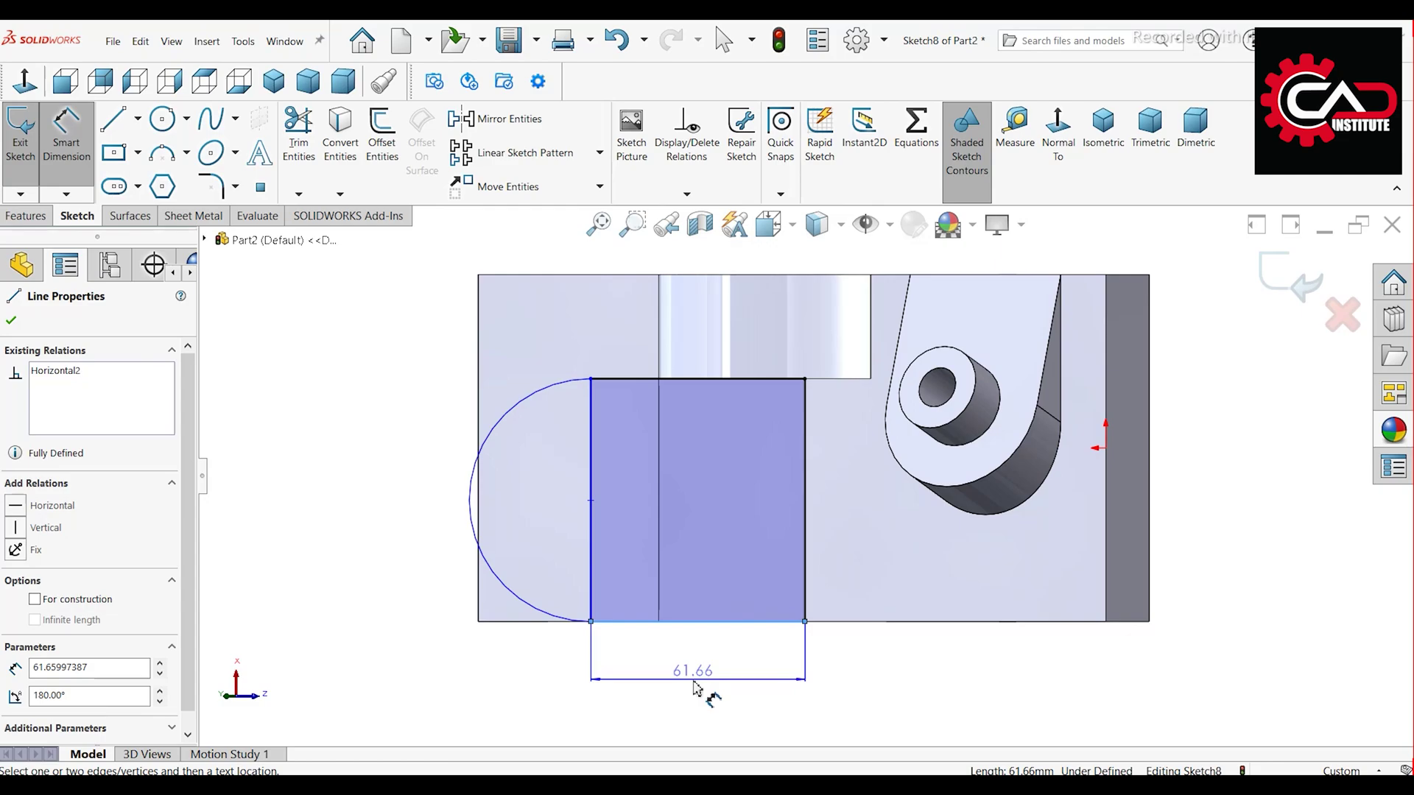
{"action": "left_click", "coordinate": [852, 688]}
{"action": "type", "text": "50"}
{"action": "key", "text": "Return"}
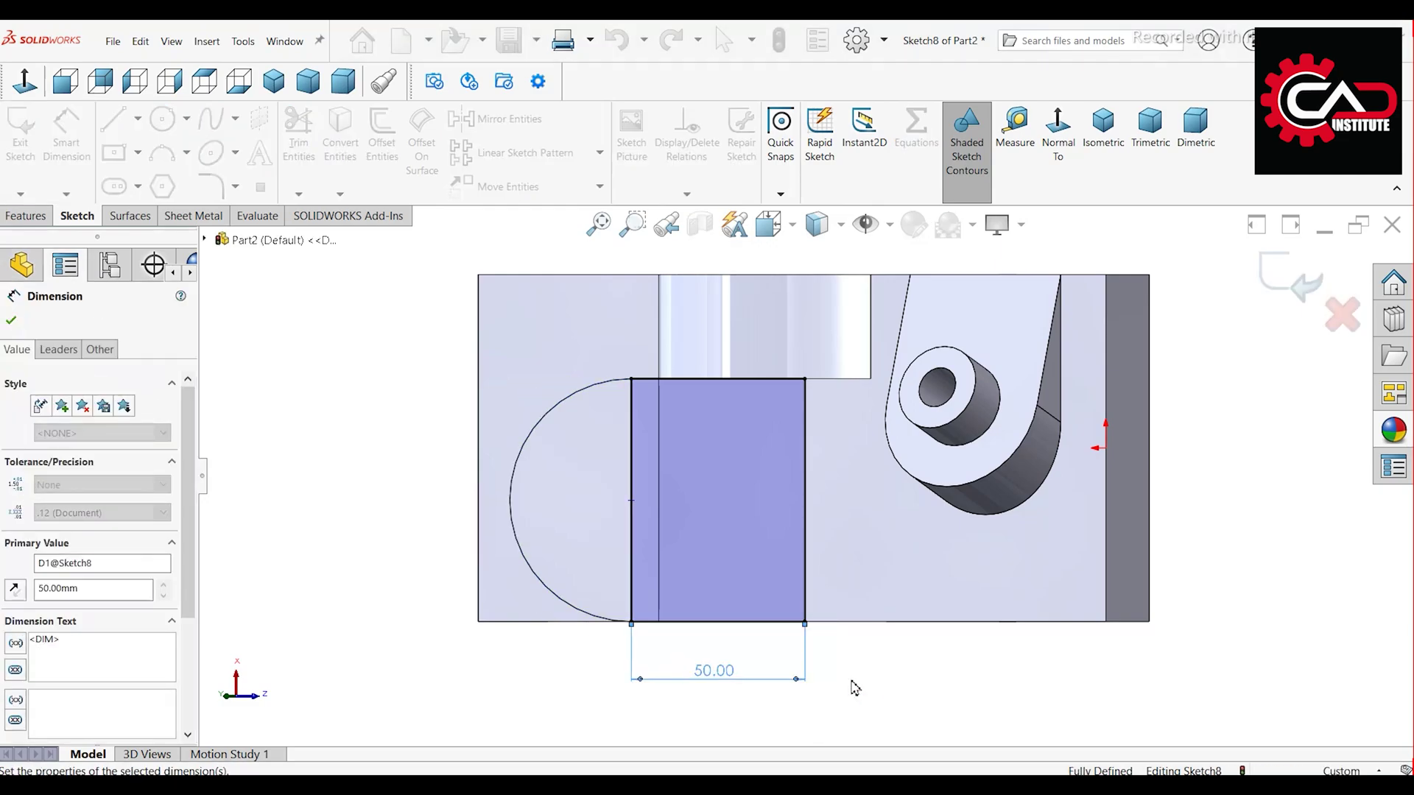
{"action": "key", "text": "Escape"}
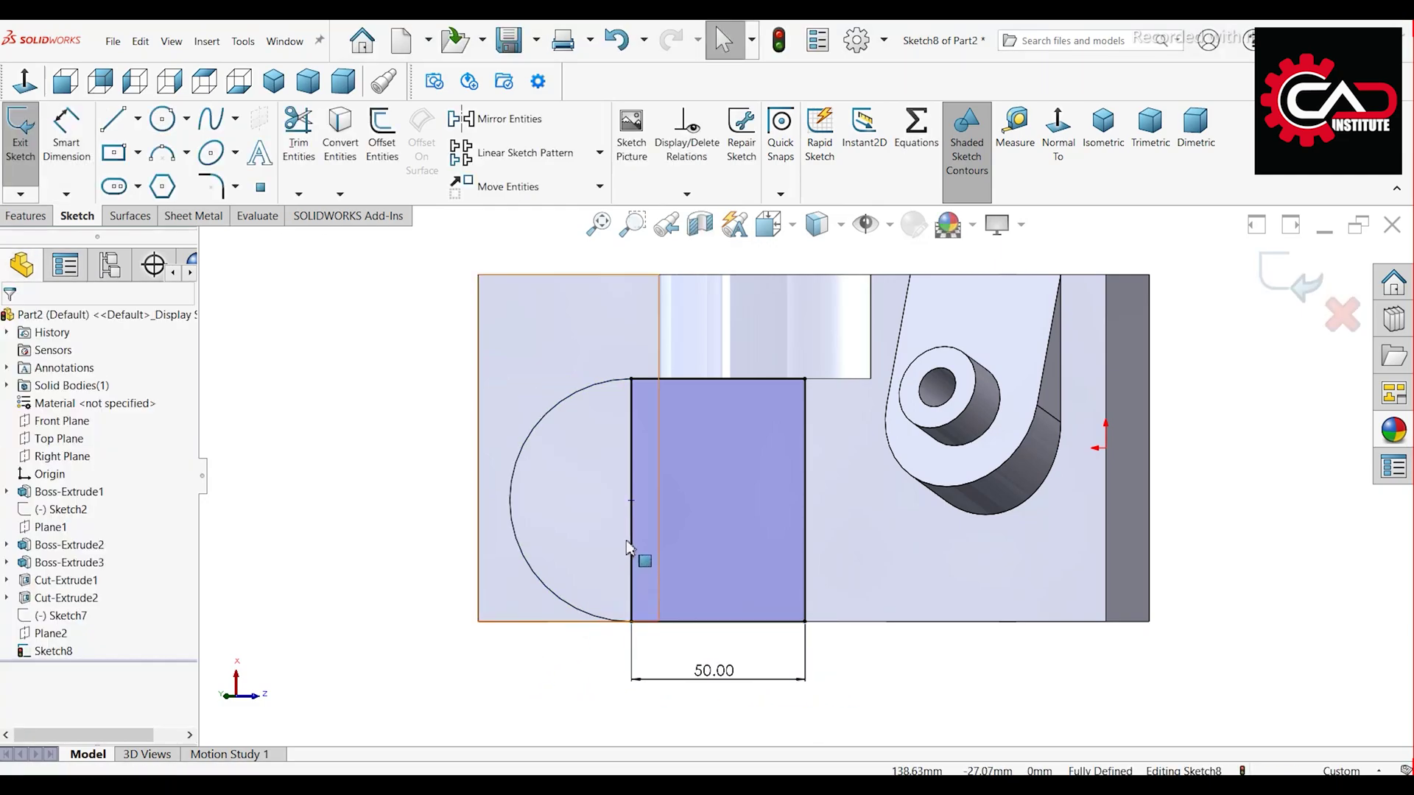
Step: Convert the line between the arc and the rectangle to construction geometry
{"action": "left_click", "coordinate": [634, 536]}
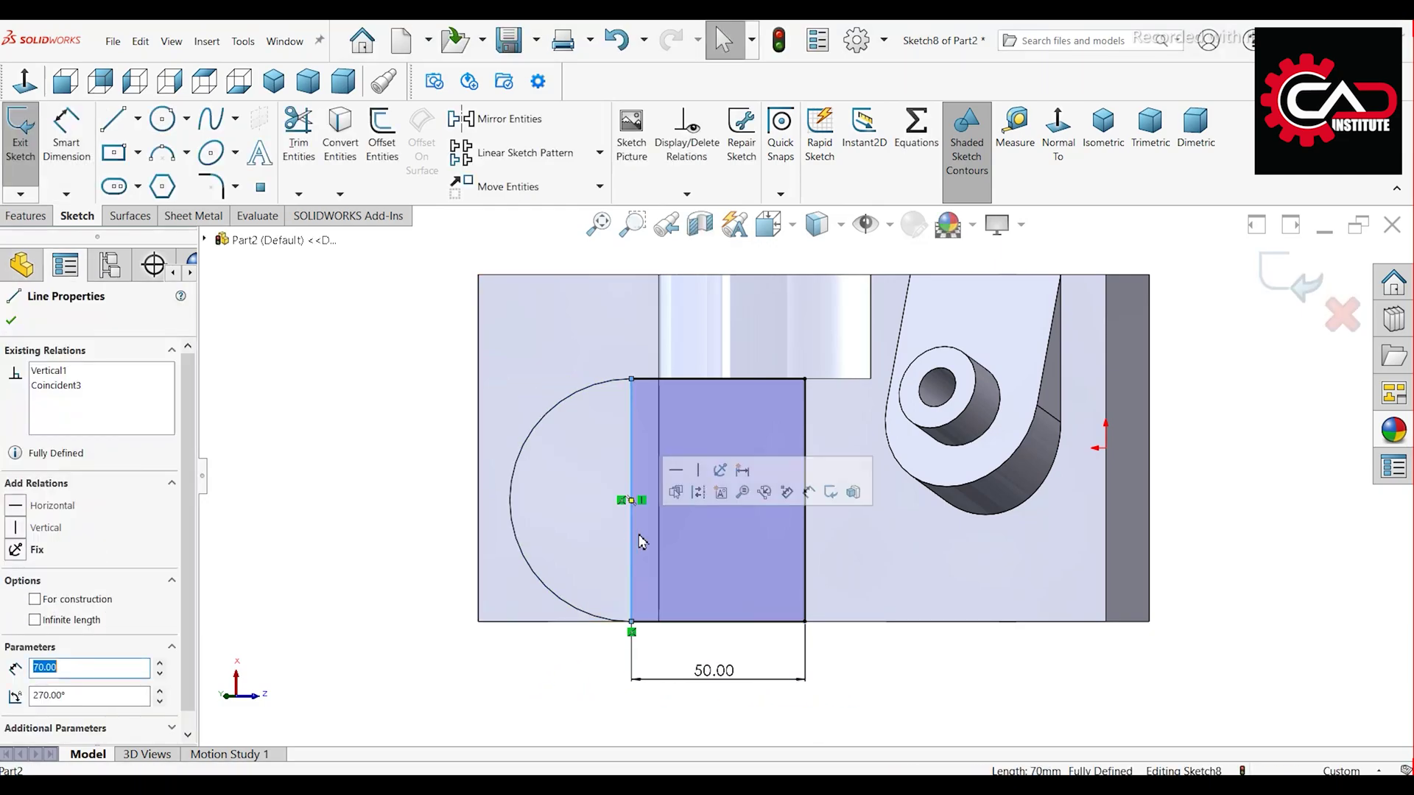
{"action": "left_click", "coordinate": [698, 492]}
{"action": "mouse_move", "coordinate": [598, 670]}
{"action": "middle_mouse_down"}
{"action": "mouse_move", "coordinate": [600, 589]}
{"action": "mouse_move", "coordinate": [622, 561]}
{"action": "middle_mouse_up"}
Step: Extrude the rounded profile as a boss with the Up To Next end condition, merging the result
{"action": "left_click", "coordinate": [25, 215]}
{"action": "left_click", "coordinate": [31, 158]}
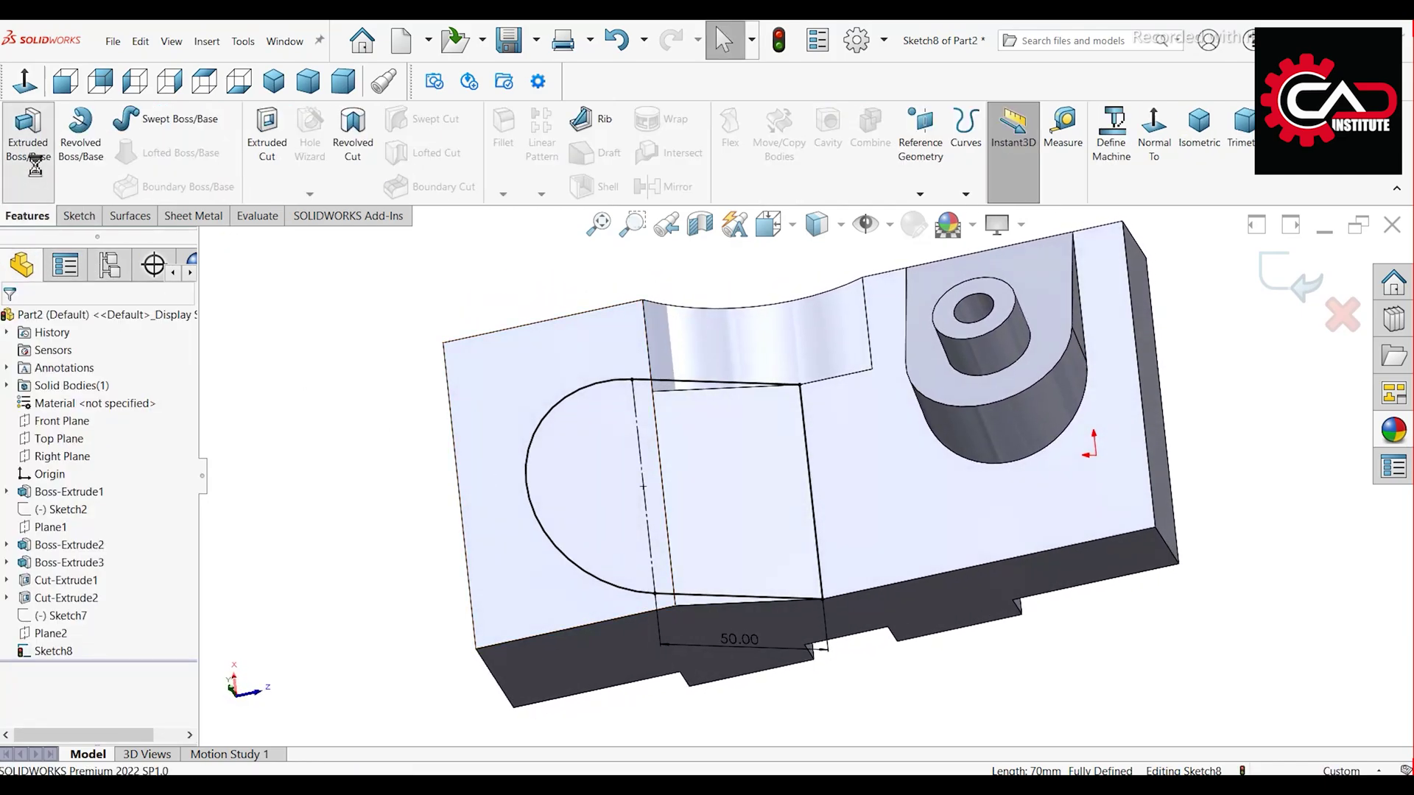
{"action": "middle_click_drag", "start_coordinate": [367, 598], "coordinate": [373, 471]}
{"action": "left_click", "coordinate": [103, 423]}
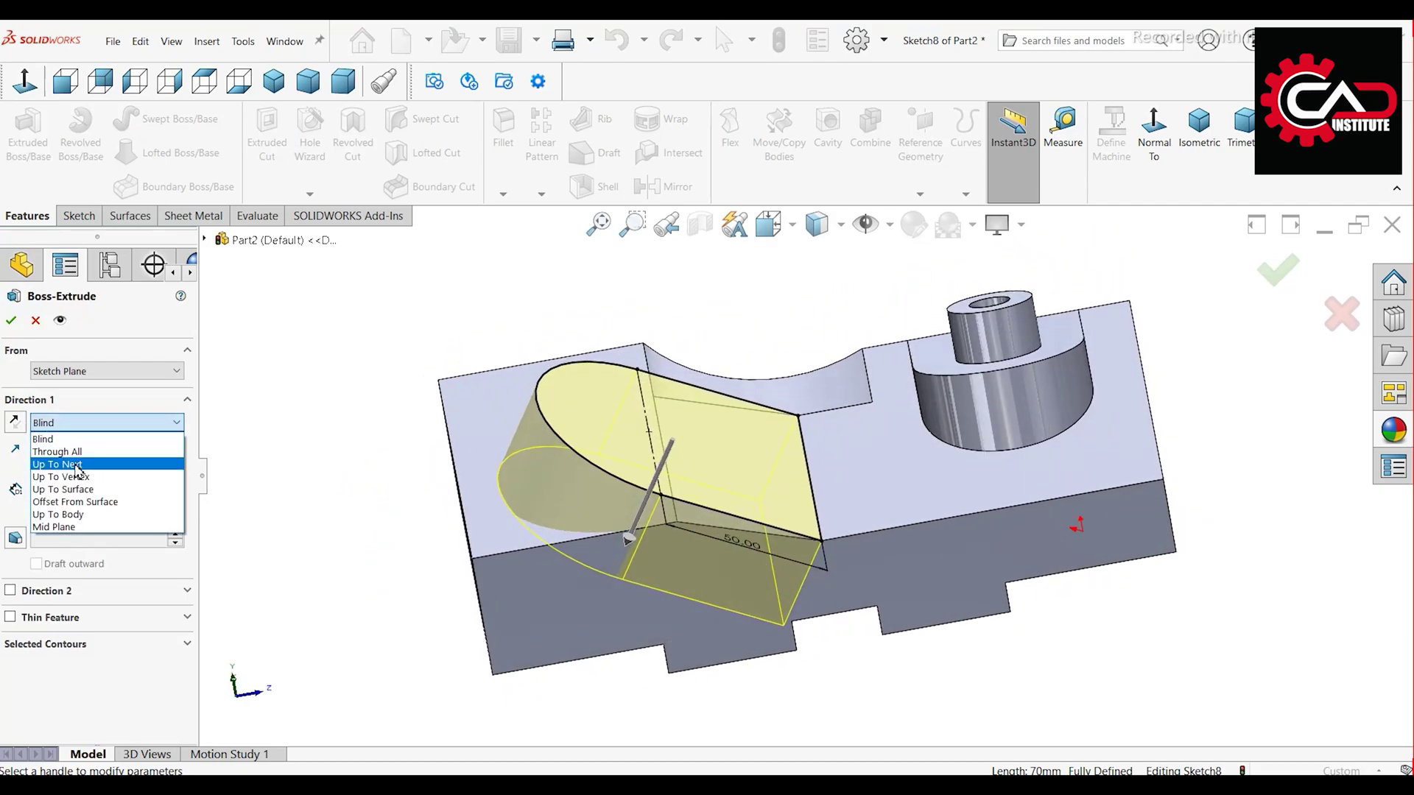
{"action": "left_click", "coordinate": [66, 460]}
{"action": "mouse_move", "coordinate": [286, 540]}
{"action": "middle_mouse_down"}
{"action": "mouse_move", "coordinate": [300, 489]}
{"action": "mouse_move", "coordinate": [277, 516]}
{"action": "middle_mouse_up"}
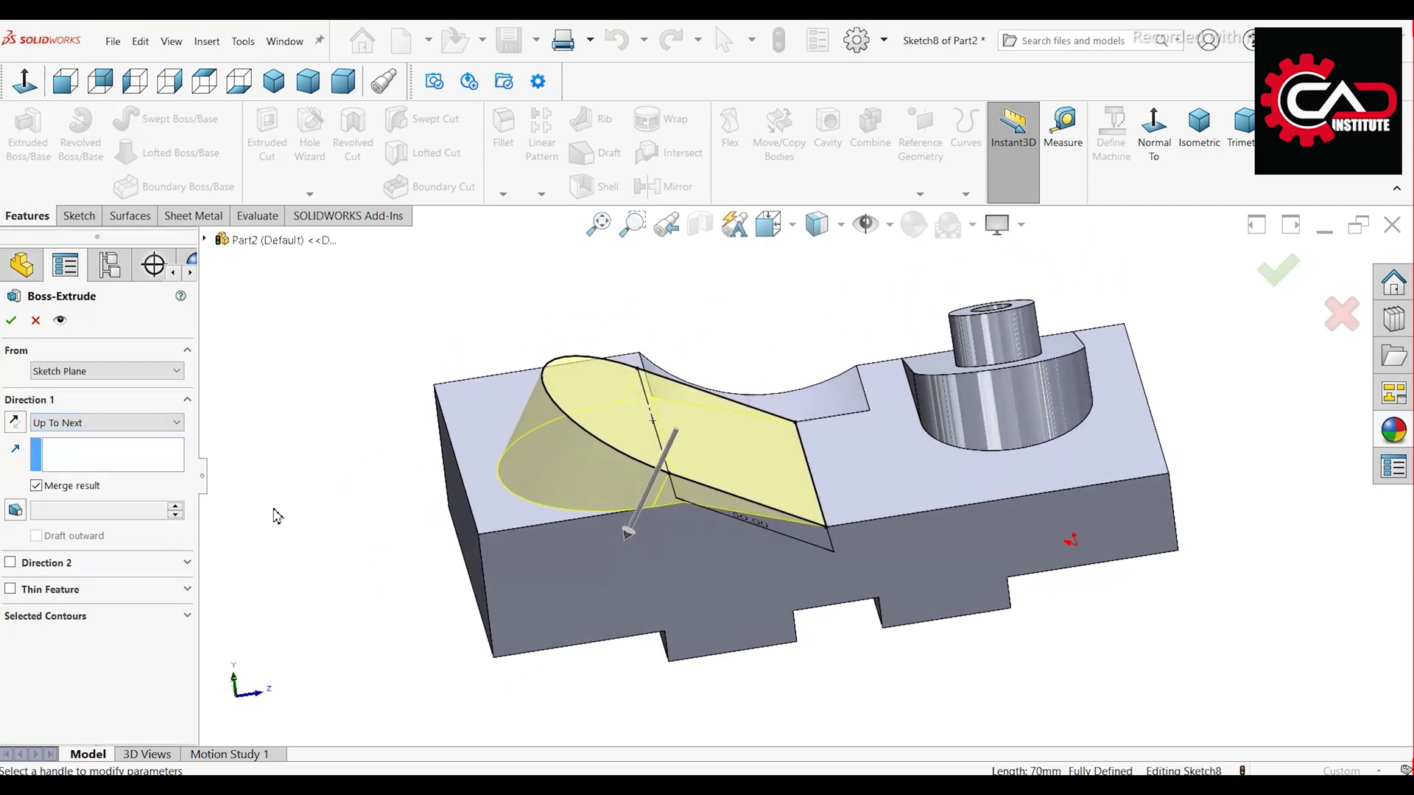
{"action": "left_click", "coordinate": [11, 319]}
Step: Start a sketch on the inclined top face of the rounded boss and view it normal to the face
{"action": "middle_click_drag", "start_coordinate": [325, 445], "coordinate": [401, 542]}
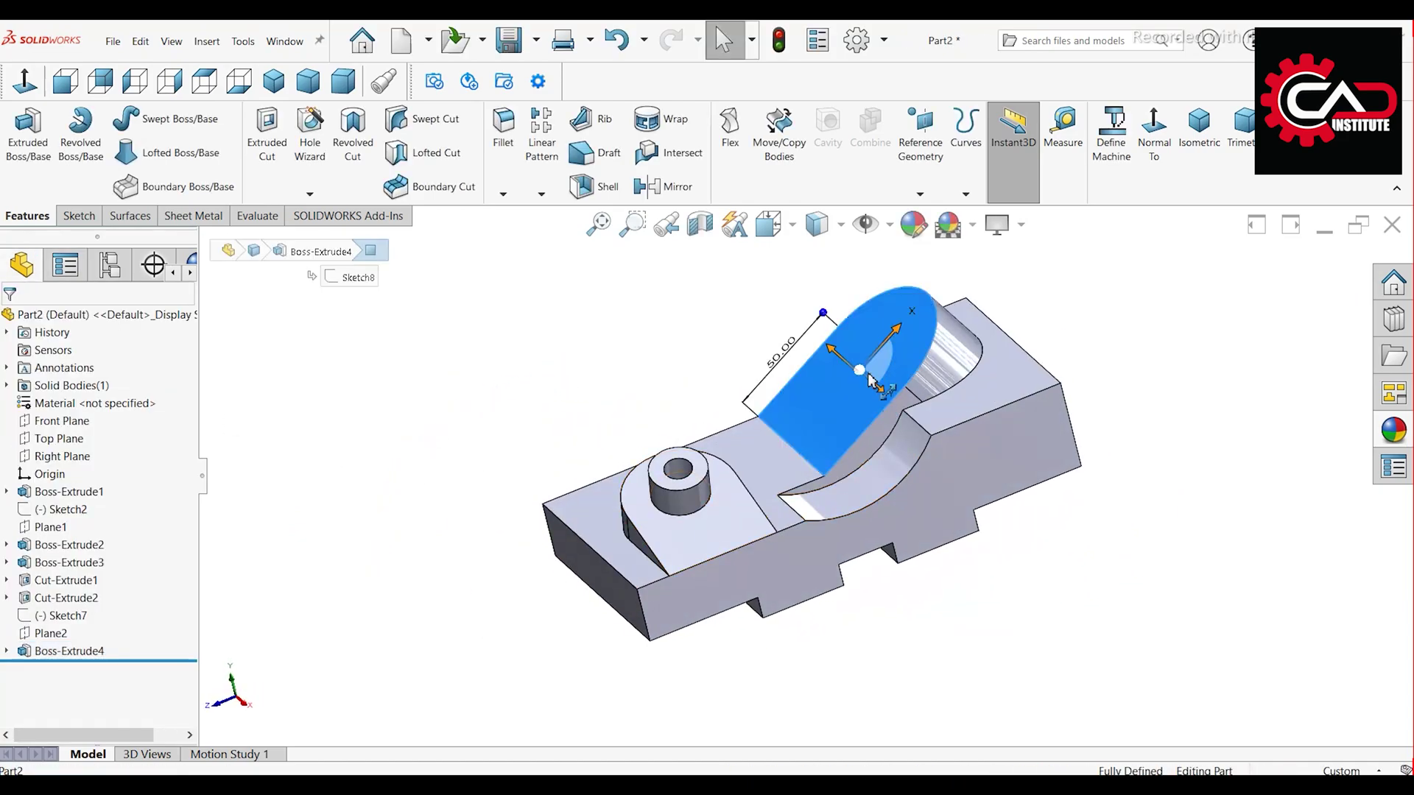
{"action": "left_click", "coordinate": [871, 379]}
{"action": "left_click", "coordinate": [934, 333]}
{"action": "left_click", "coordinate": [1071, 175]}
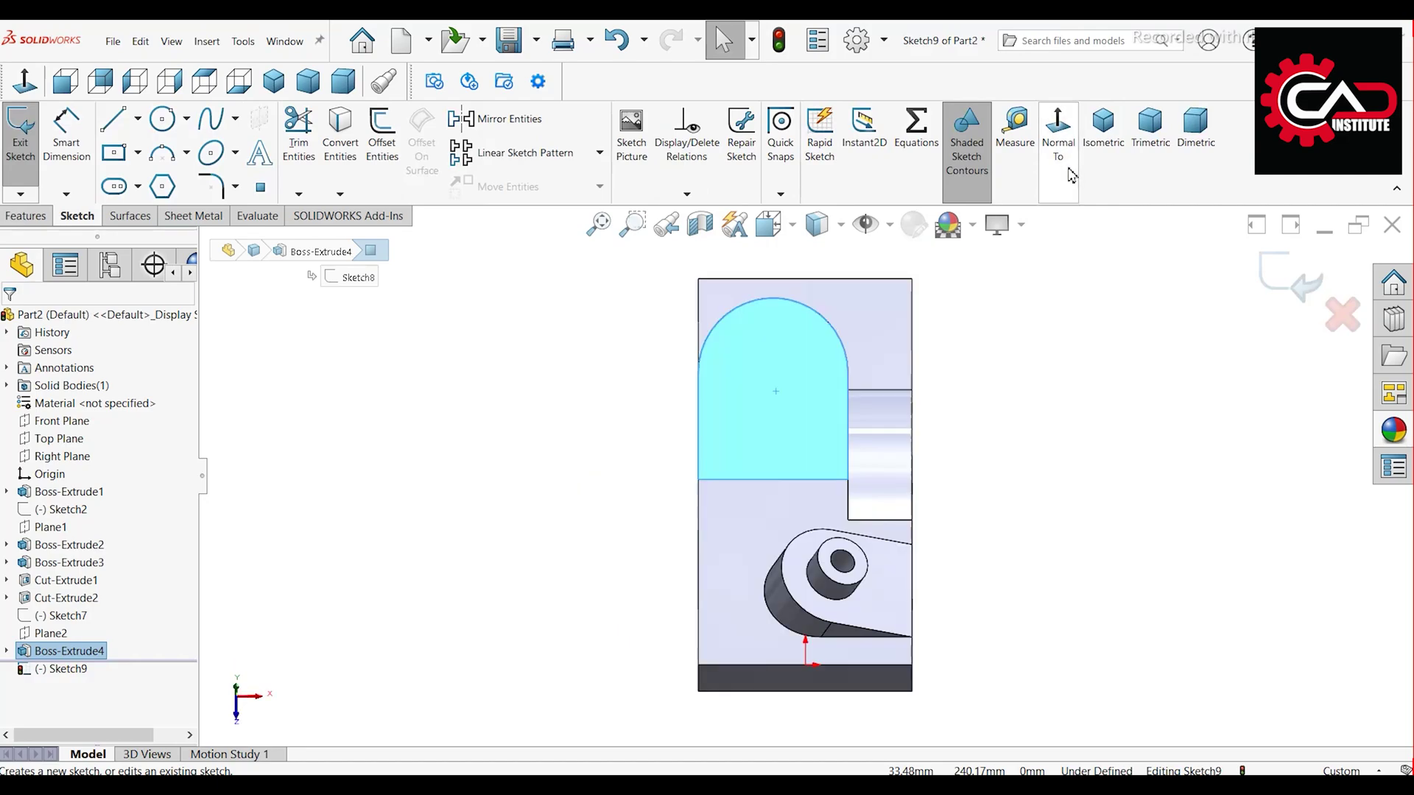
Step: Sketch a circle of about 10.6 mm radius on the inclined face, centred on the rounded end's arc centre
{"action": "scroll", "coordinate": [750, 366], "scroll_direction": "down", "scroll_amount": 2}
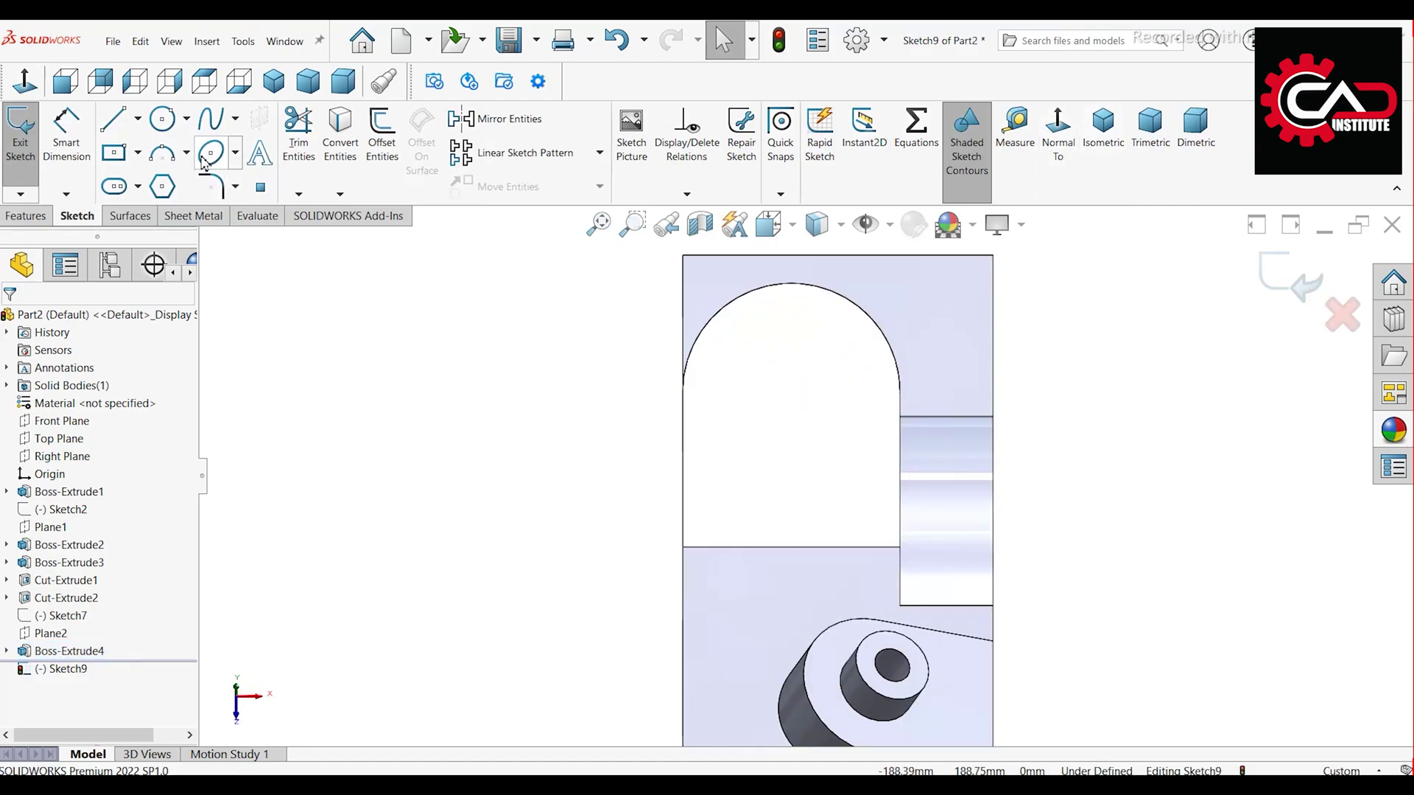
{"action": "left_click", "coordinate": [161, 119]}
{"action": "scroll", "coordinate": [692, 335], "scroll_direction": "down", "scroll_amount": 2}
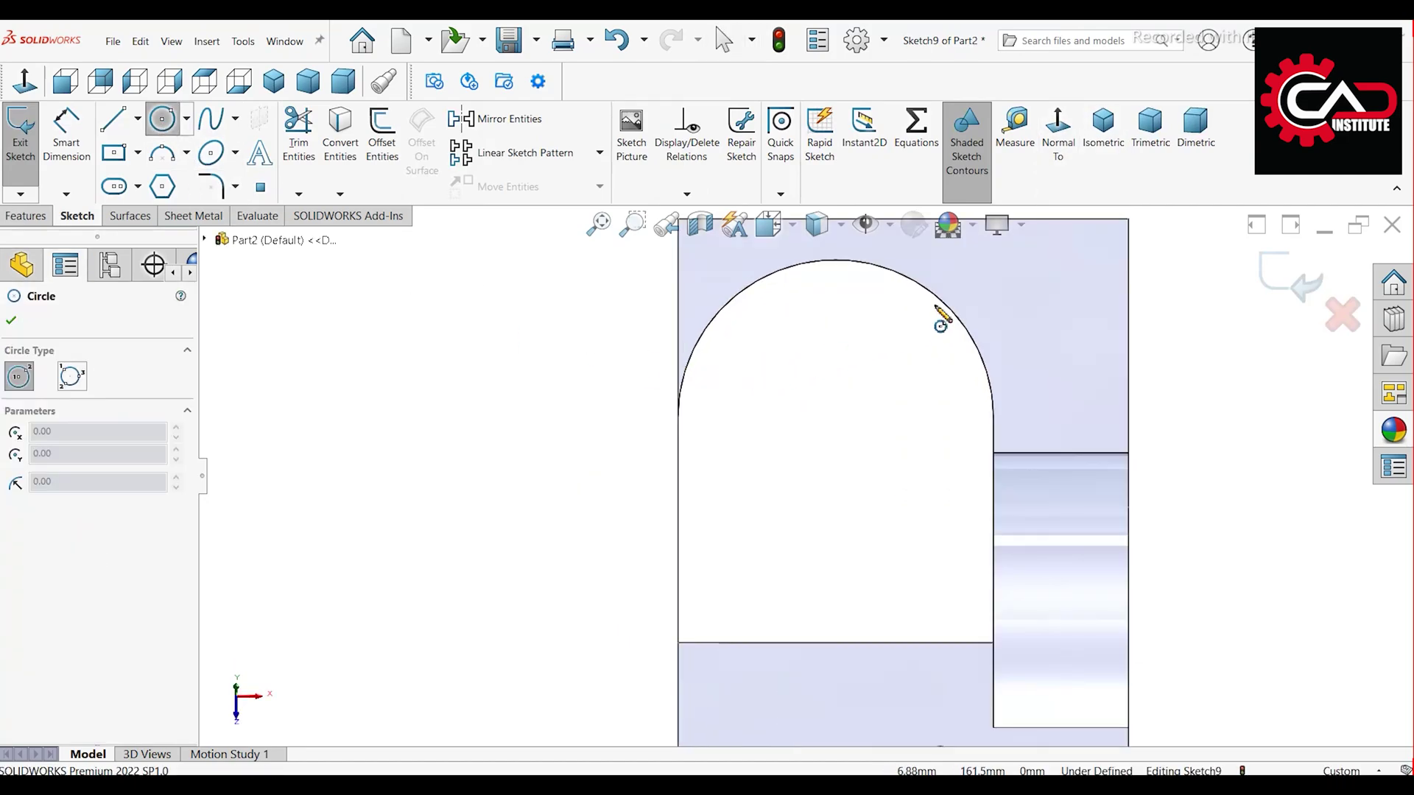
{"action": "left_click", "coordinate": [835, 416]}
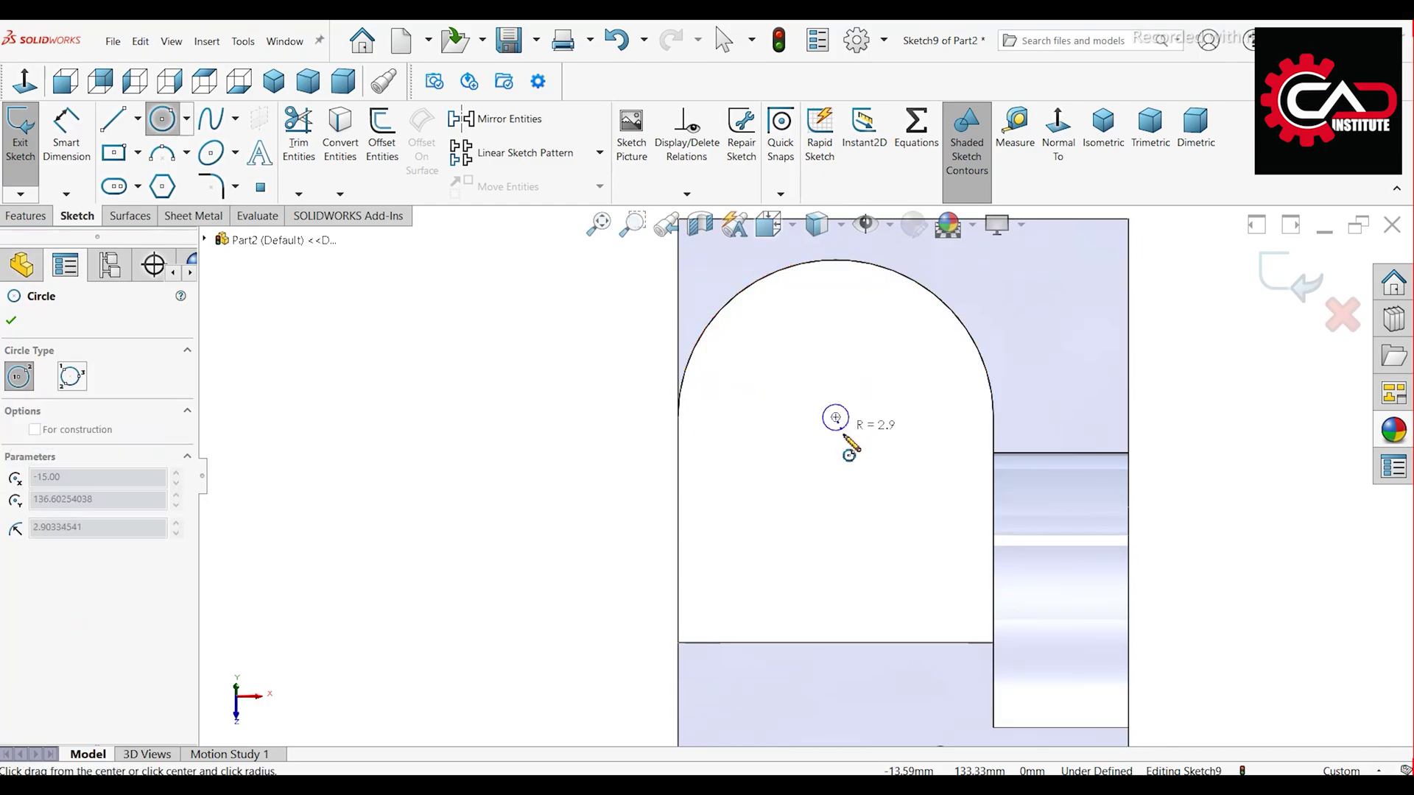
{"action": "left_click", "coordinate": [854, 464]}
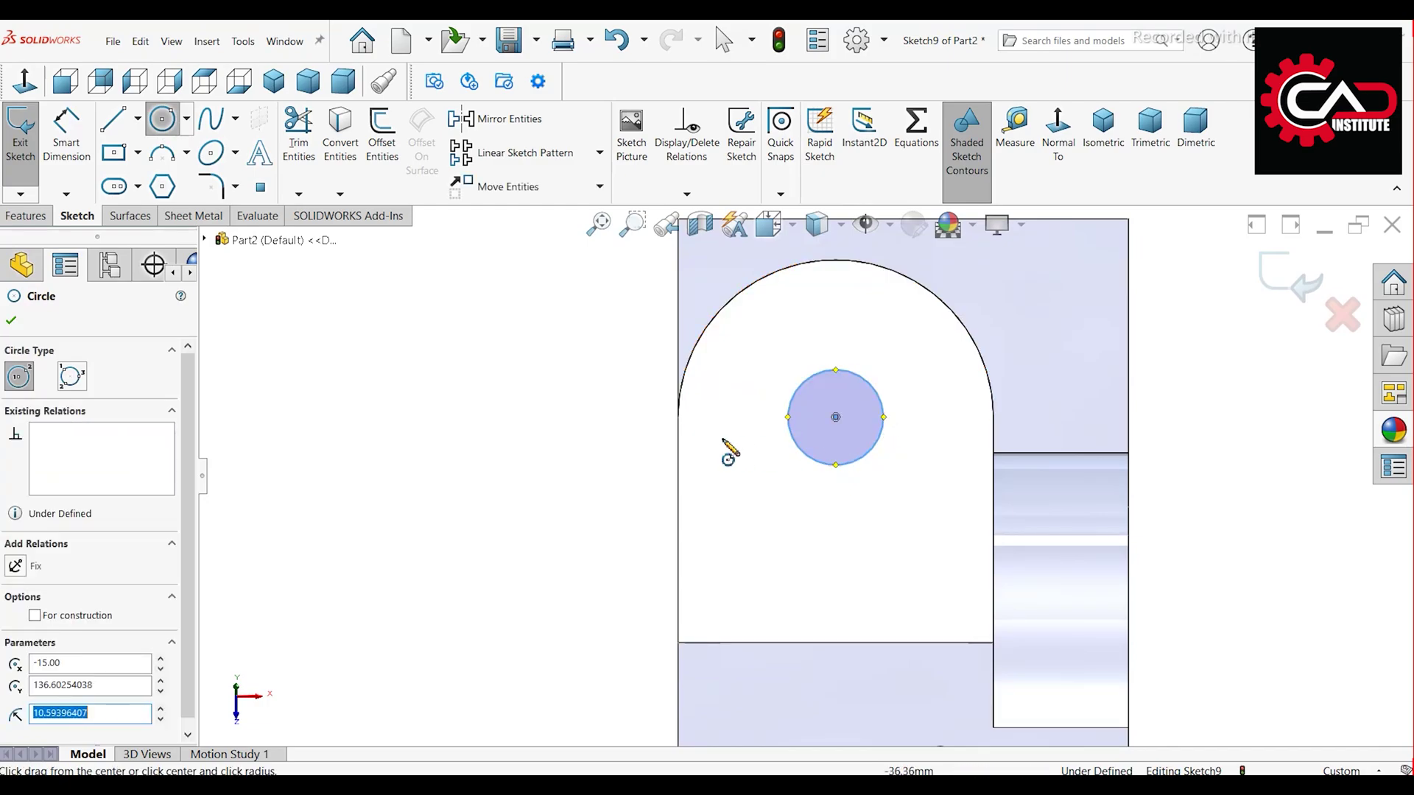
{"action": "right_click", "coordinate": [498, 409]}
{"action": "left_click", "coordinate": [523, 414]}
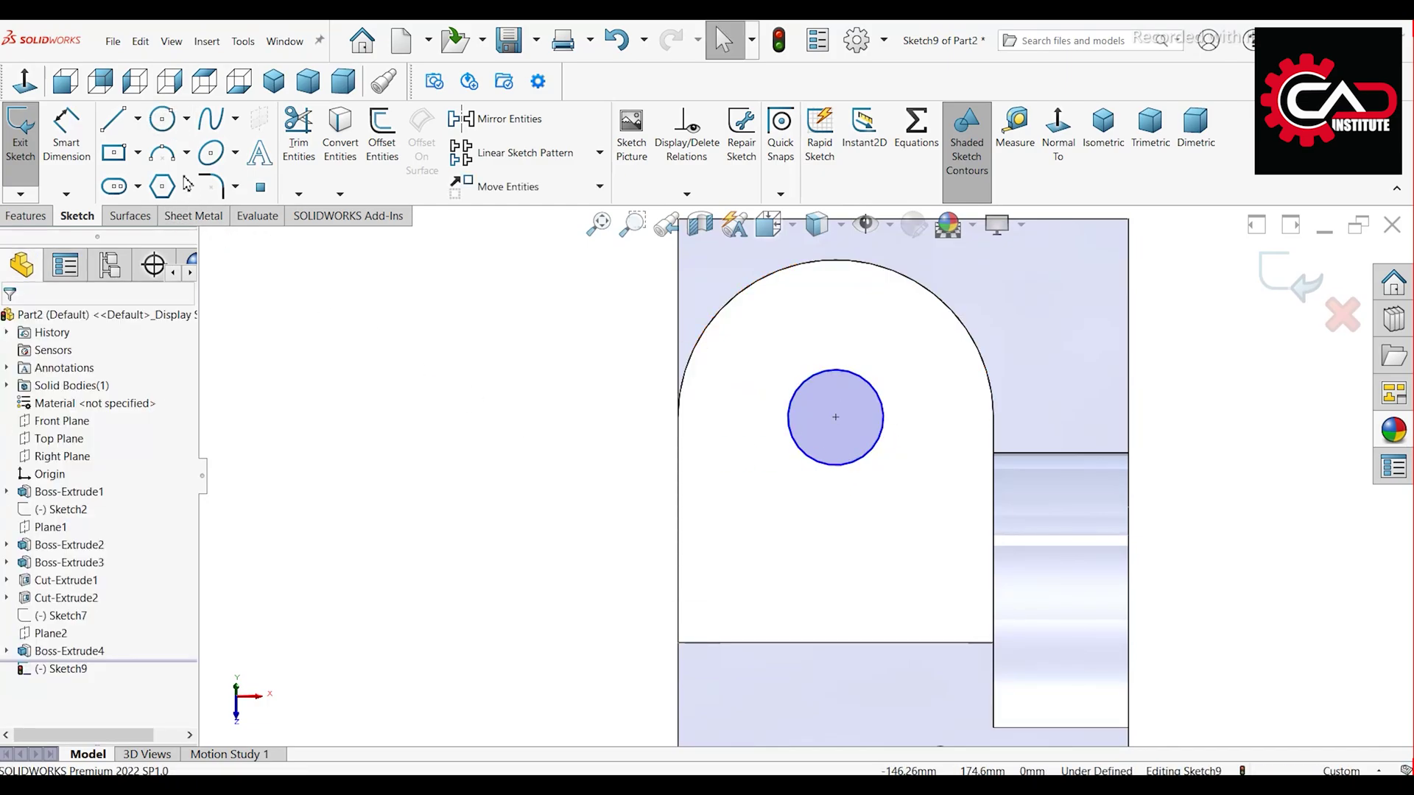
Step: Draw a vertical line from the arc's top to the lower edge's midpoint and a horizontal line across the face through the circle's centre
{"action": "left_click", "coordinate": [114, 119]}
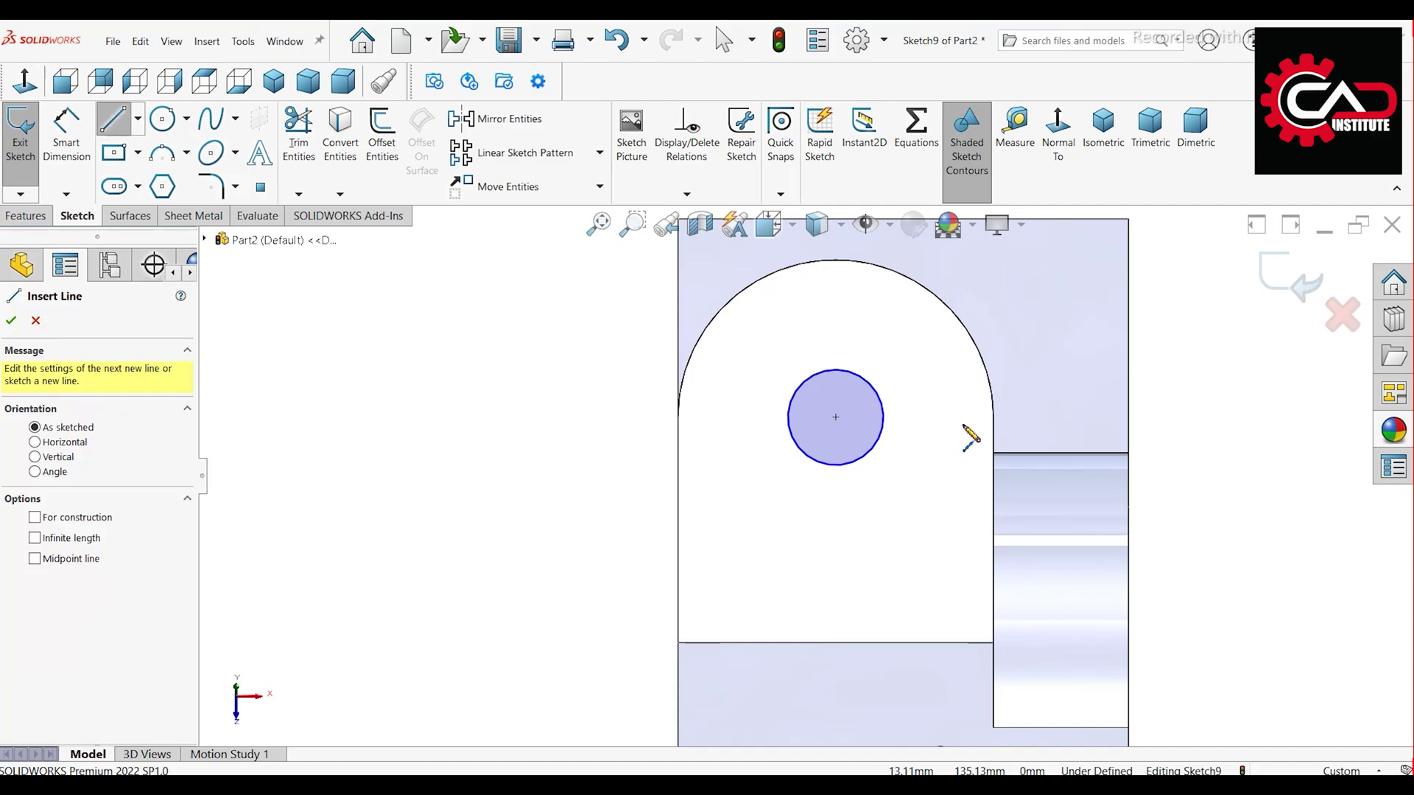
{"action": "left_click", "coordinate": [837, 259]}
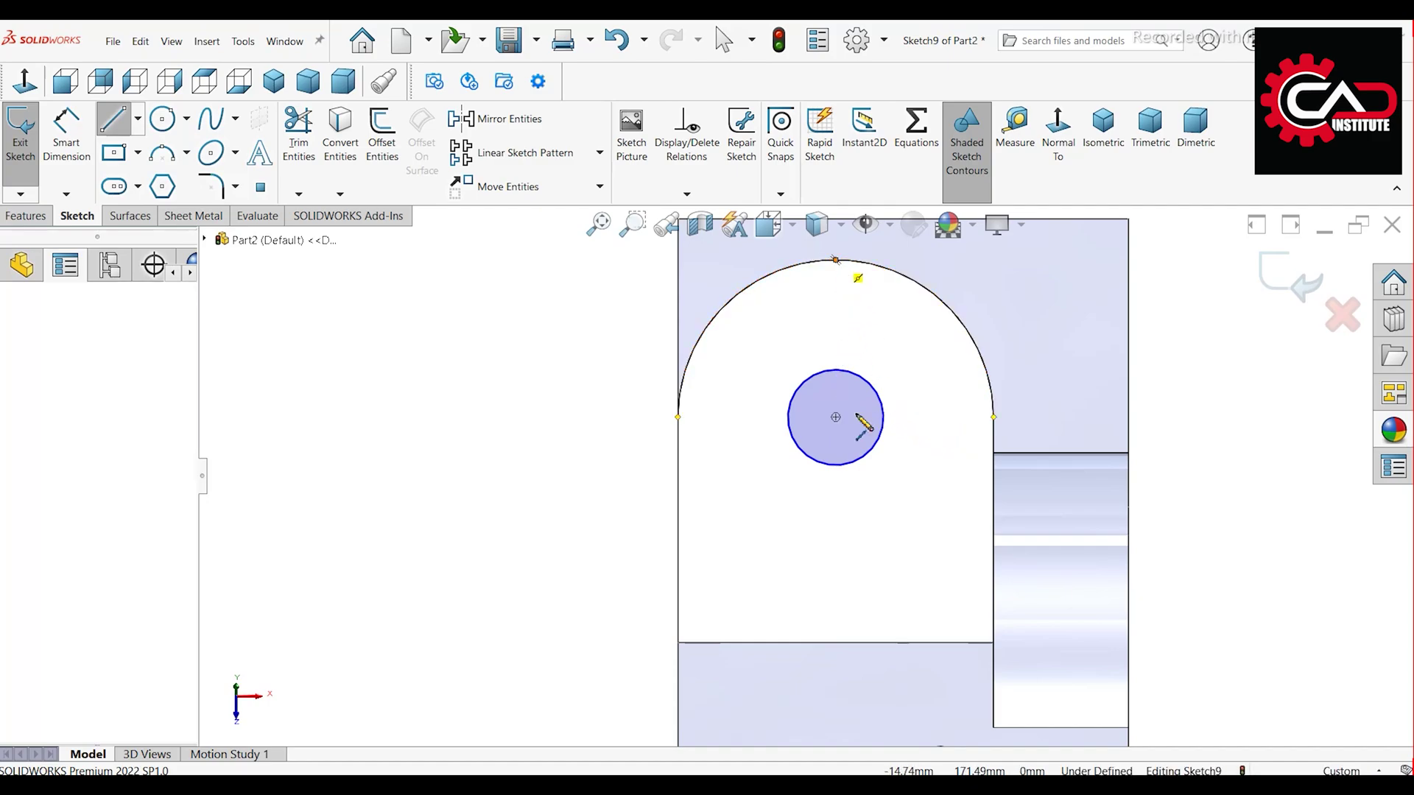
{"action": "left_click", "coordinate": [835, 643]}
{"action": "key", "text": "Escape"}
{"action": "left_click", "coordinate": [112, 121]}
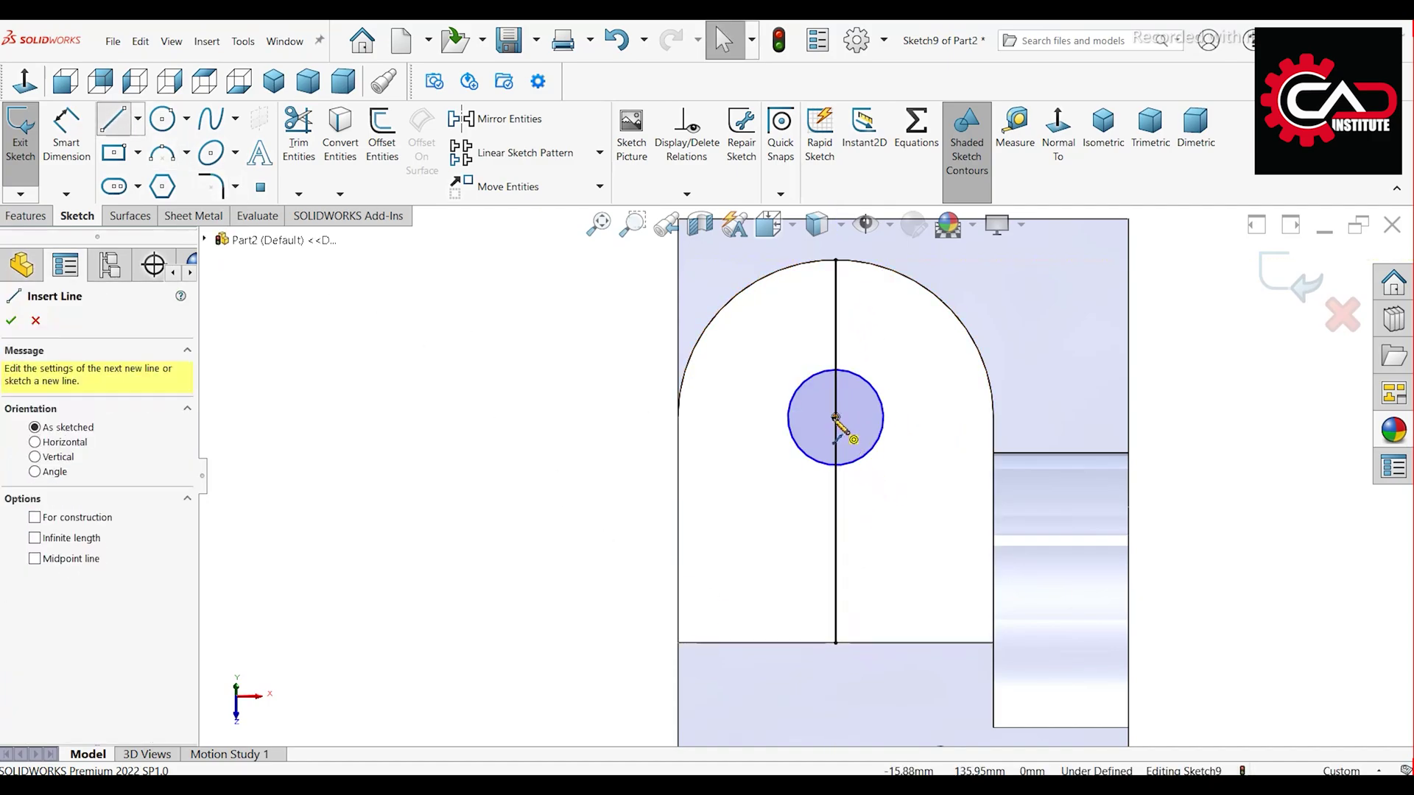
{"action": "left_click", "coordinate": [679, 417]}
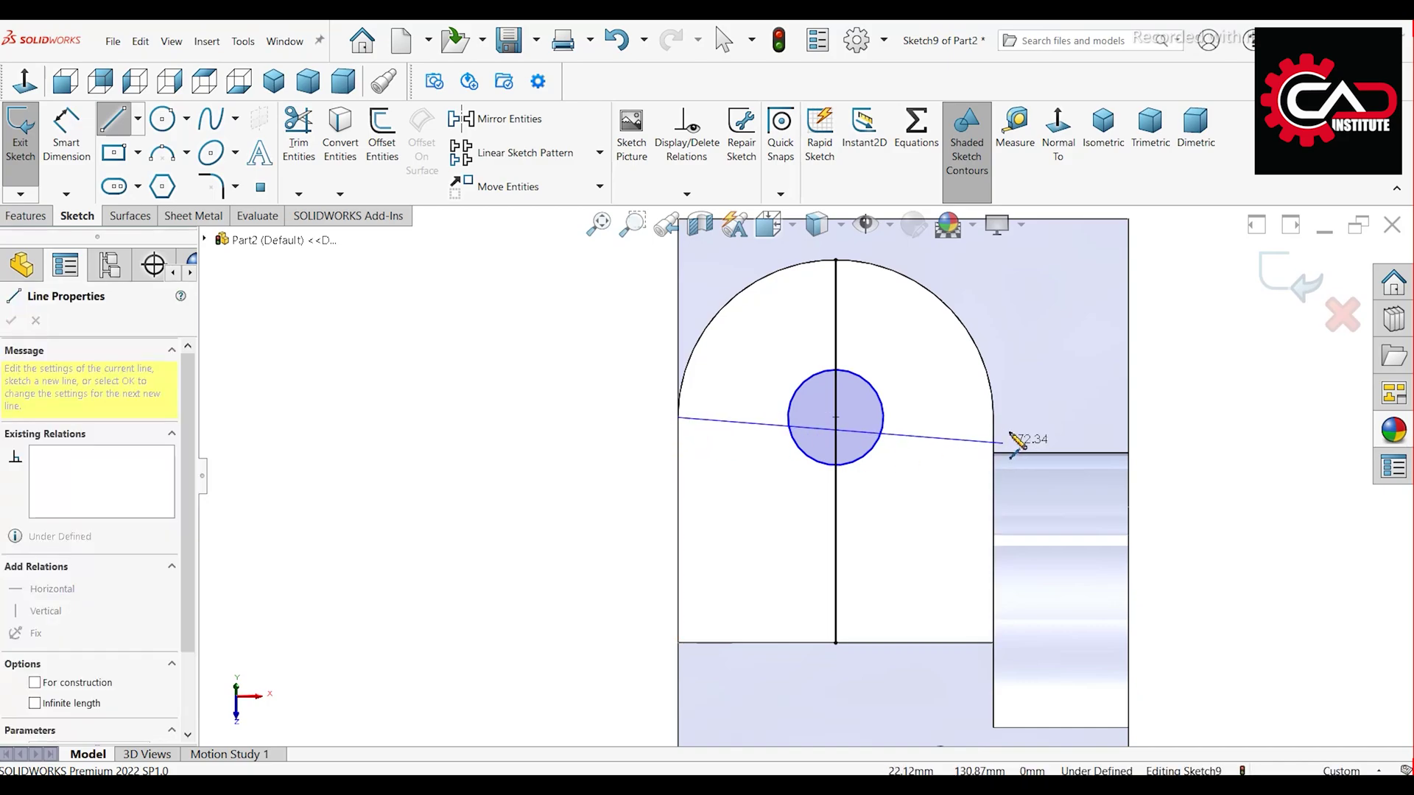
{"action": "double_click", "coordinate": [994, 418]}
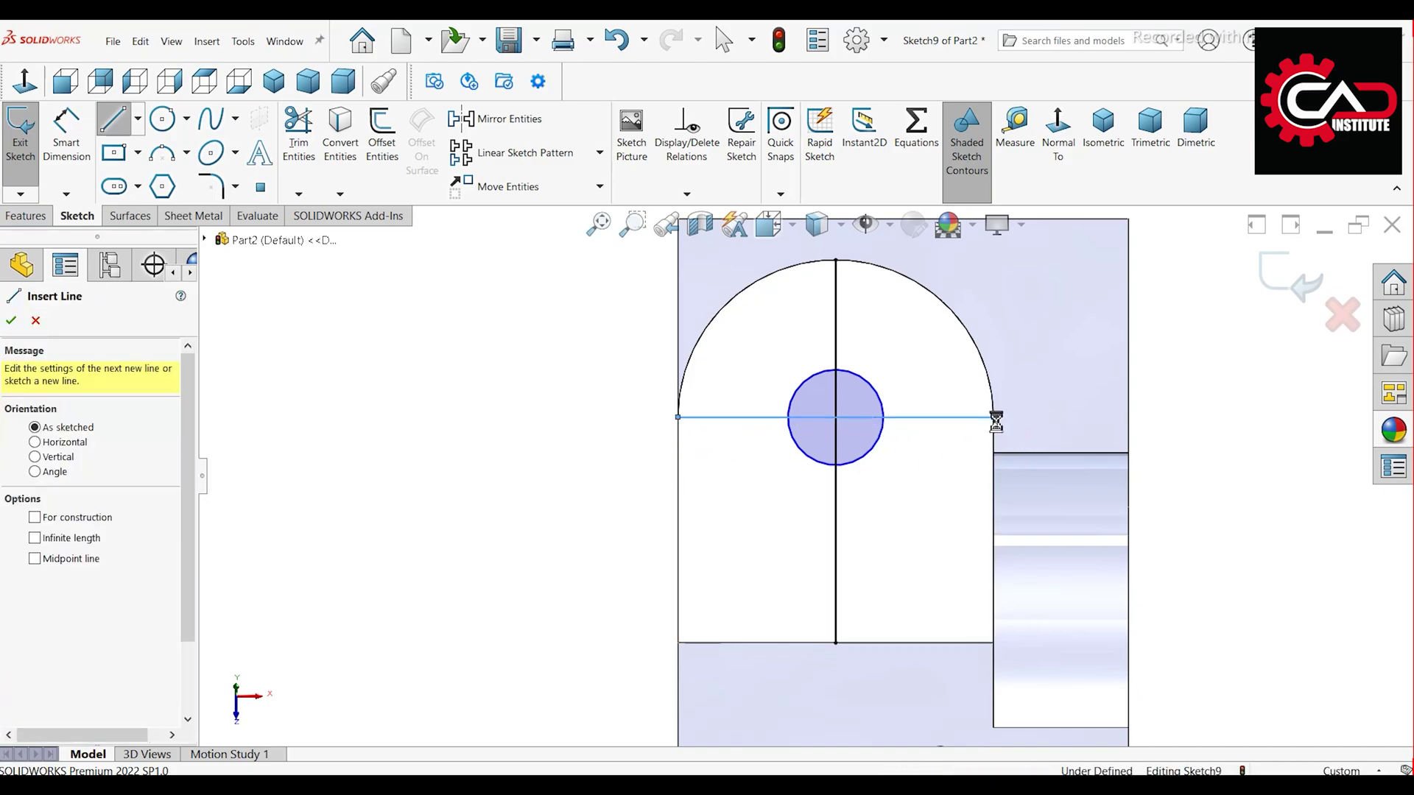
{"action": "key", "text": "Escape"}
Step: Offset the vertical and horizontal lines by 5 mm bi-directionally
{"action": "left_click", "coordinate": [393, 182]}
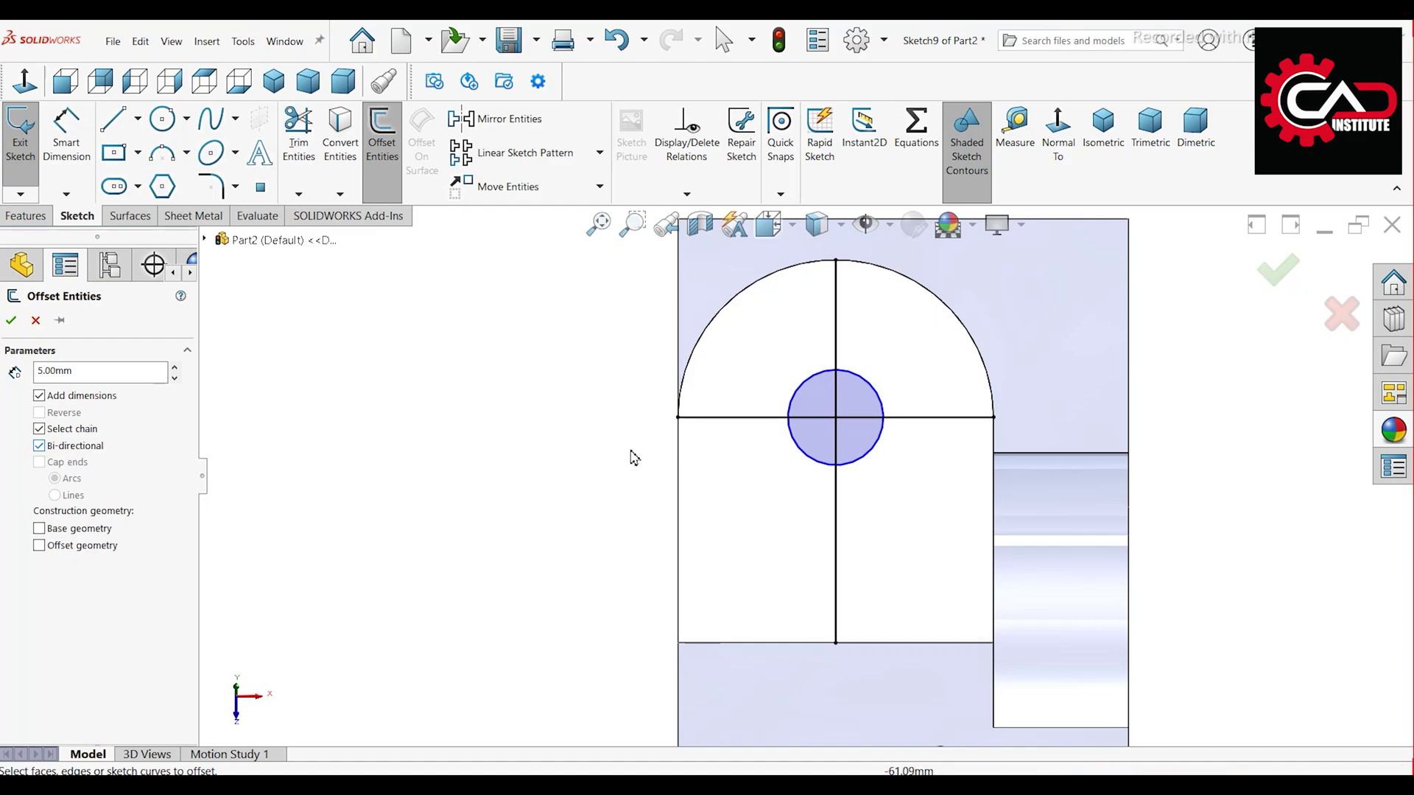
{"action": "left_click", "coordinate": [836, 361]}
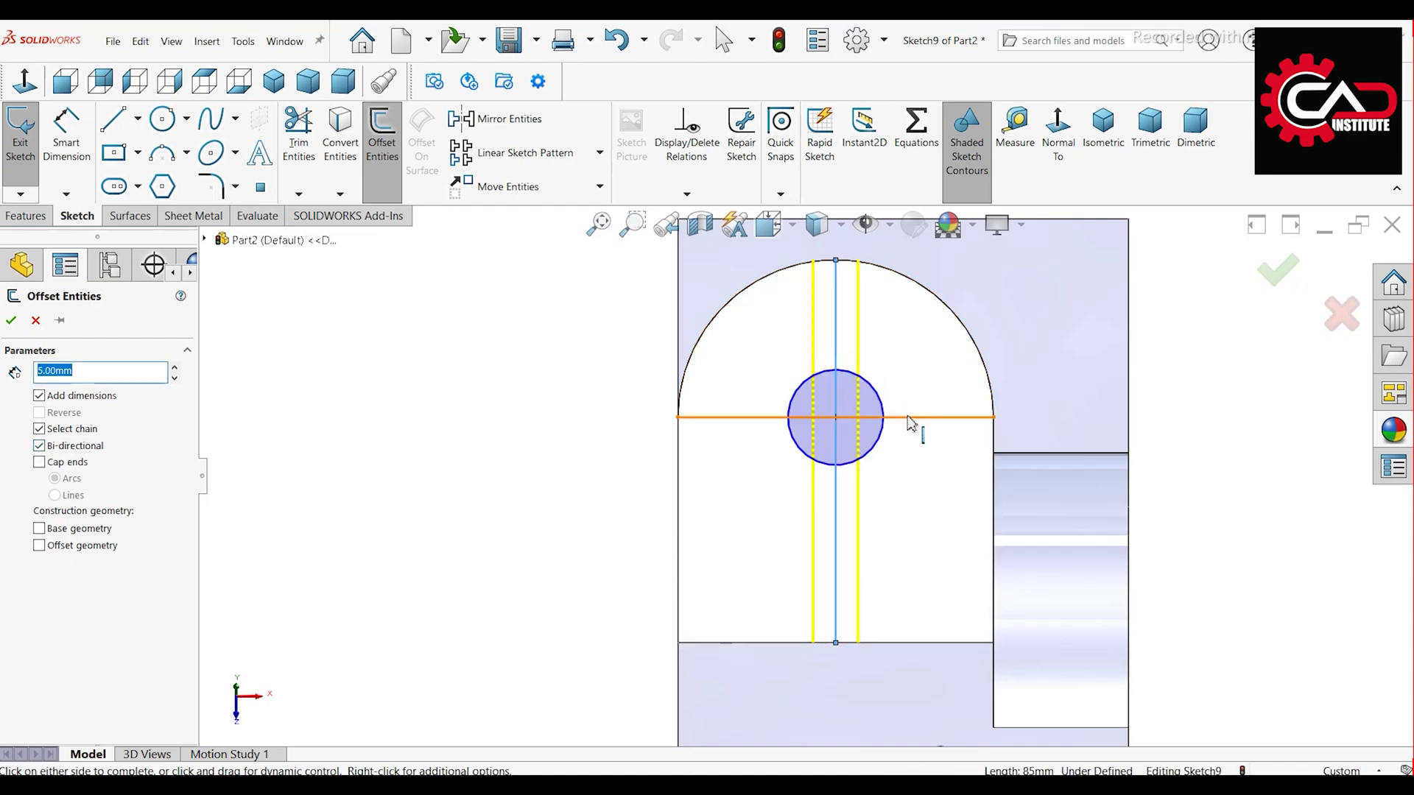
{"action": "left_click", "coordinate": [911, 417]}
{"action": "left_click", "coordinate": [911, 422]}
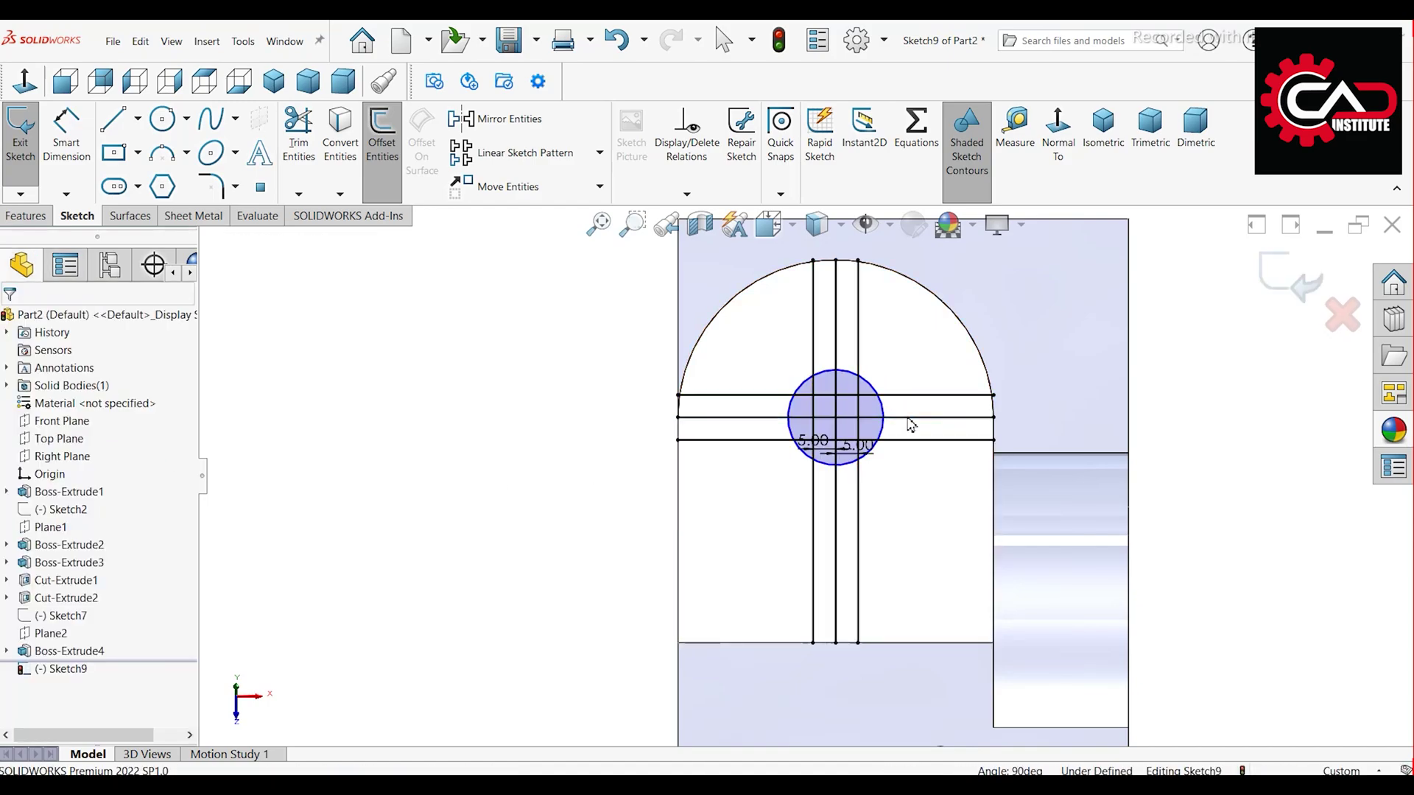
Step: Convert the original vertical and horizontal middle lines to construction geometry
{"action": "left_click", "coordinate": [825, 369]}
{"action": "left_click", "coordinate": [911, 437], "text": "ctrl"}
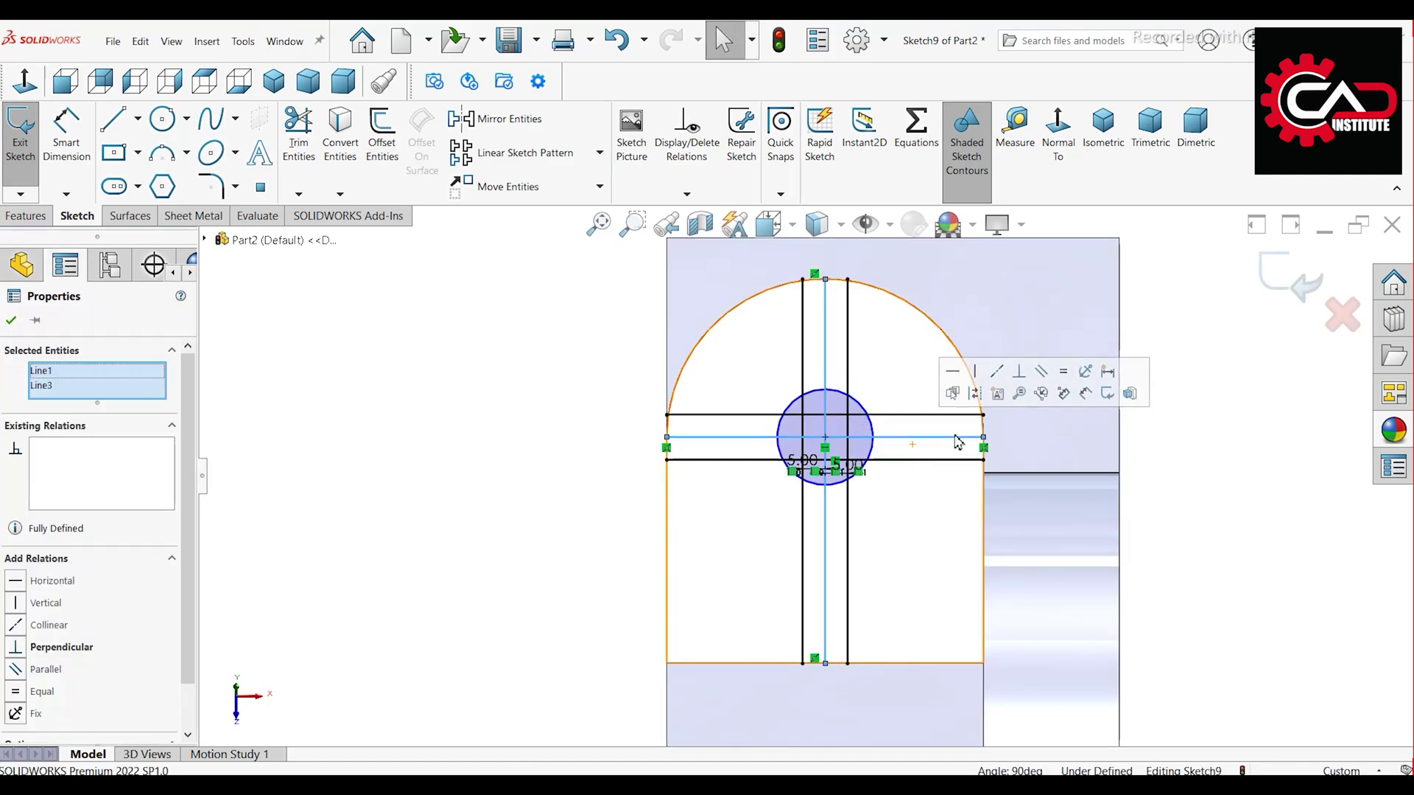
{"action": "left_click", "coordinate": [987, 405]}
{"action": "left_click", "coordinate": [540, 457]}
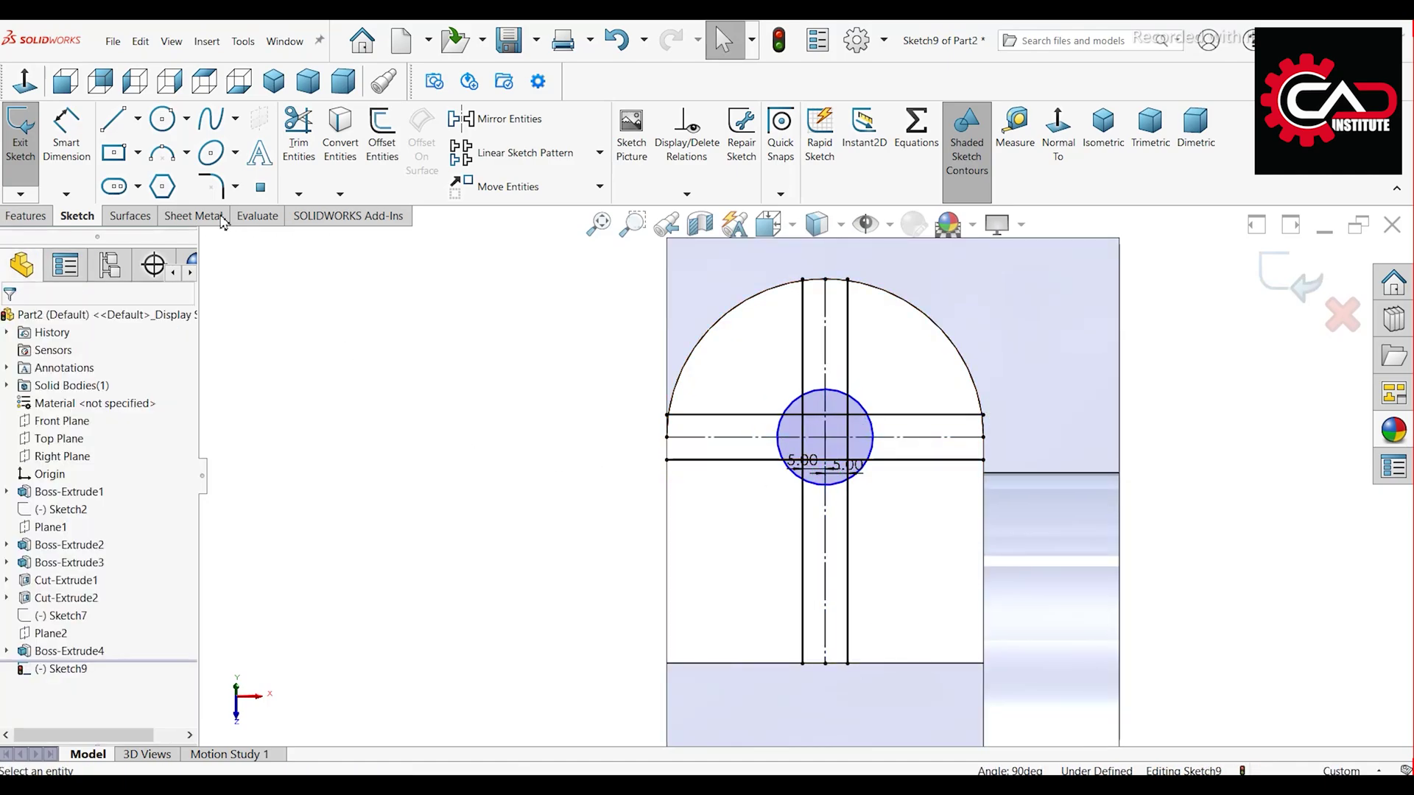
Step: Close the upper end of the vertical strip and the right end of the horizontal strip with short lines between the offset lines
{"action": "left_click", "coordinate": [114, 124]}
{"action": "scroll", "coordinate": [827, 266], "scroll_direction": "down", "scroll_amount": 3}
{"action": "left_click", "coordinate": [784, 290]}
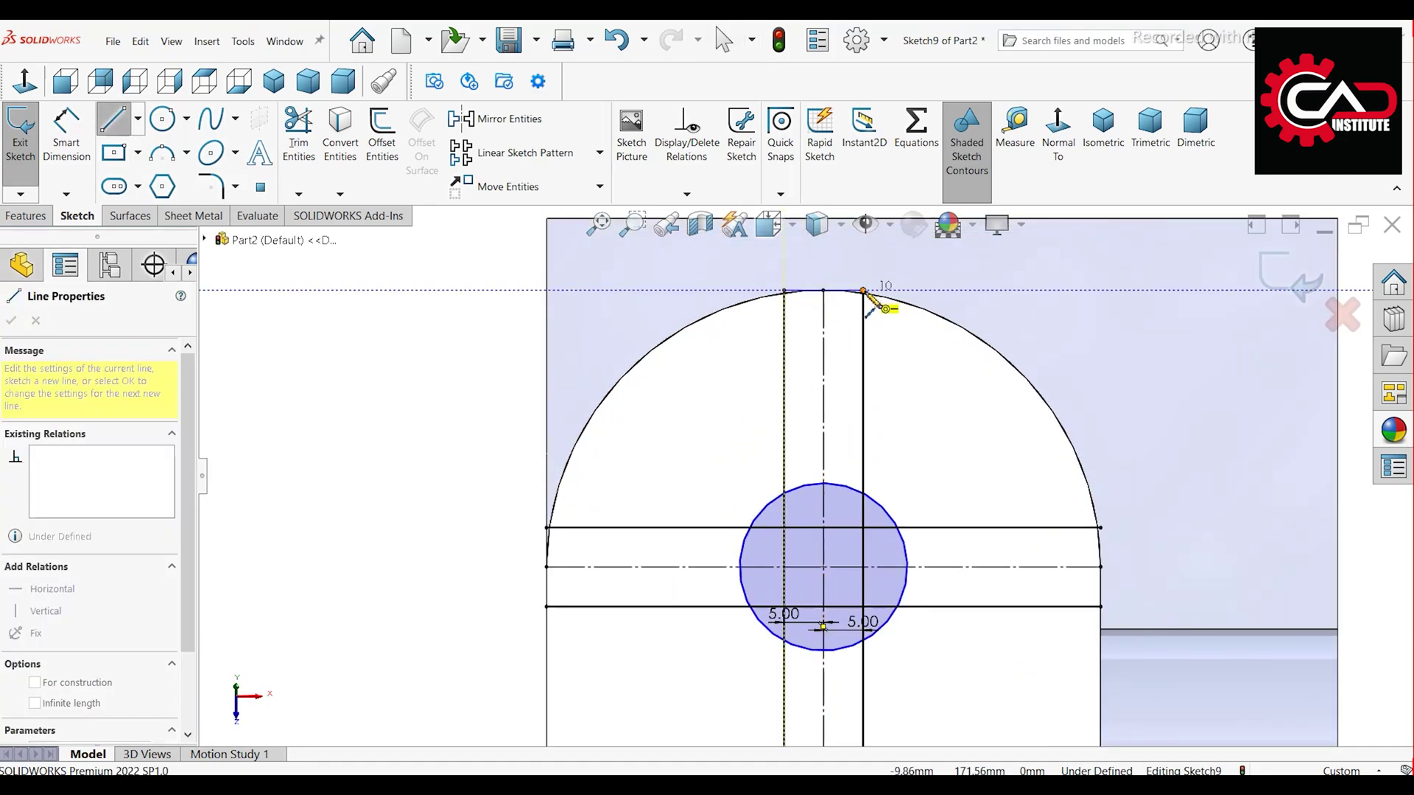
{"action": "left_click", "coordinate": [863, 290]}
{"action": "scroll", "coordinate": [1037, 563], "scroll_direction": "down", "scroll_amount": 2}
{"action": "left_click", "coordinate": [1021, 549]}
{"action": "left_click", "coordinate": [1021, 434]}
Step: Close the left end of the horizontal strip and the lower end of the vertical strip with short lines
{"action": "scroll", "coordinate": [1022, 434], "scroll_direction": "up", "scroll_amount": 1}
{"action": "scroll", "coordinate": [458, 506], "scroll_direction": "down", "scroll_amount": 2}
{"action": "left_click", "coordinate": [412, 541]}
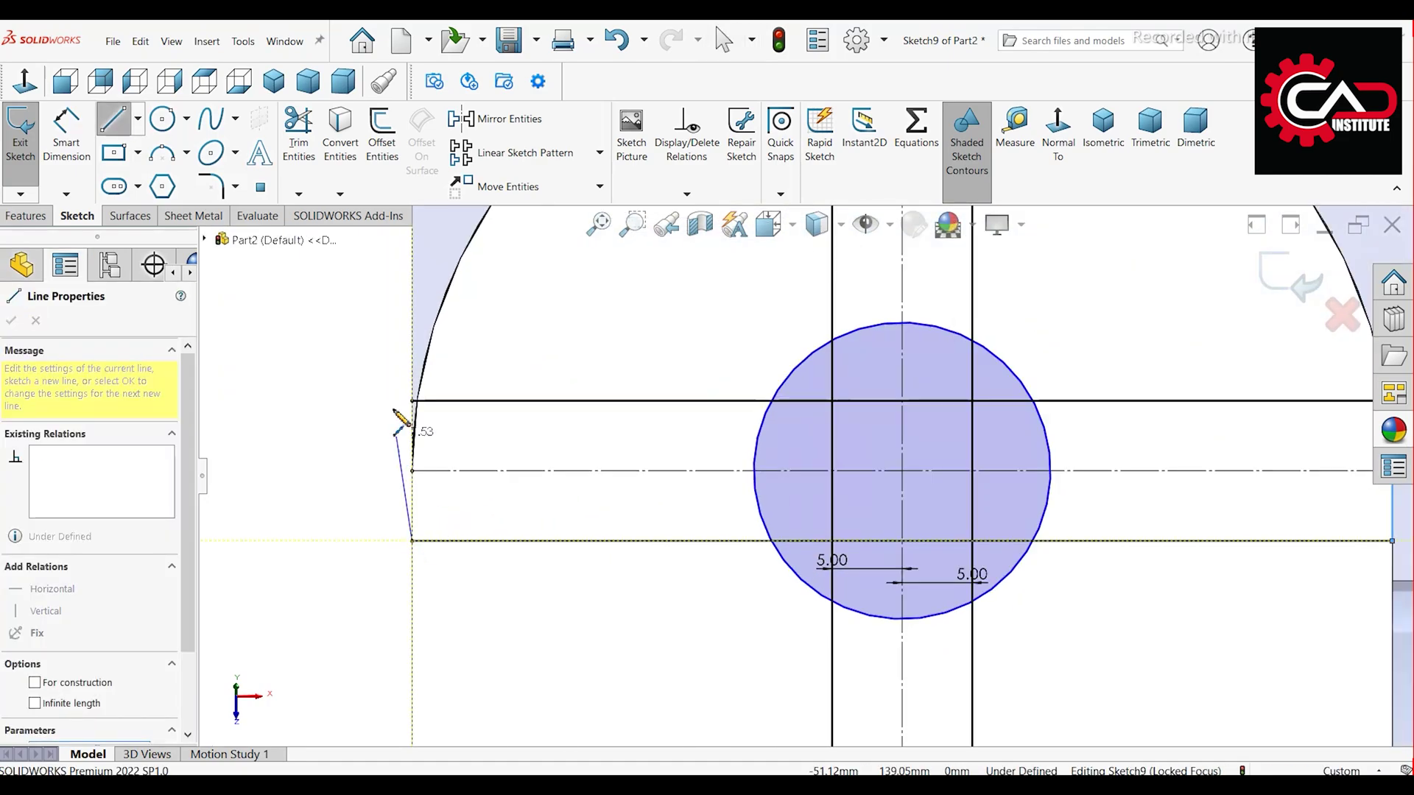
{"action": "left_click", "coordinate": [412, 402]}
{"action": "scroll", "coordinate": [412, 401], "scroll_direction": "up", "scroll_amount": 4}
{"action": "scroll", "coordinate": [844, 652], "scroll_direction": "down", "scroll_amount": 3}
{"action": "left_click", "coordinate": [752, 582]}
{"action": "left_click", "coordinate": [834, 581]}
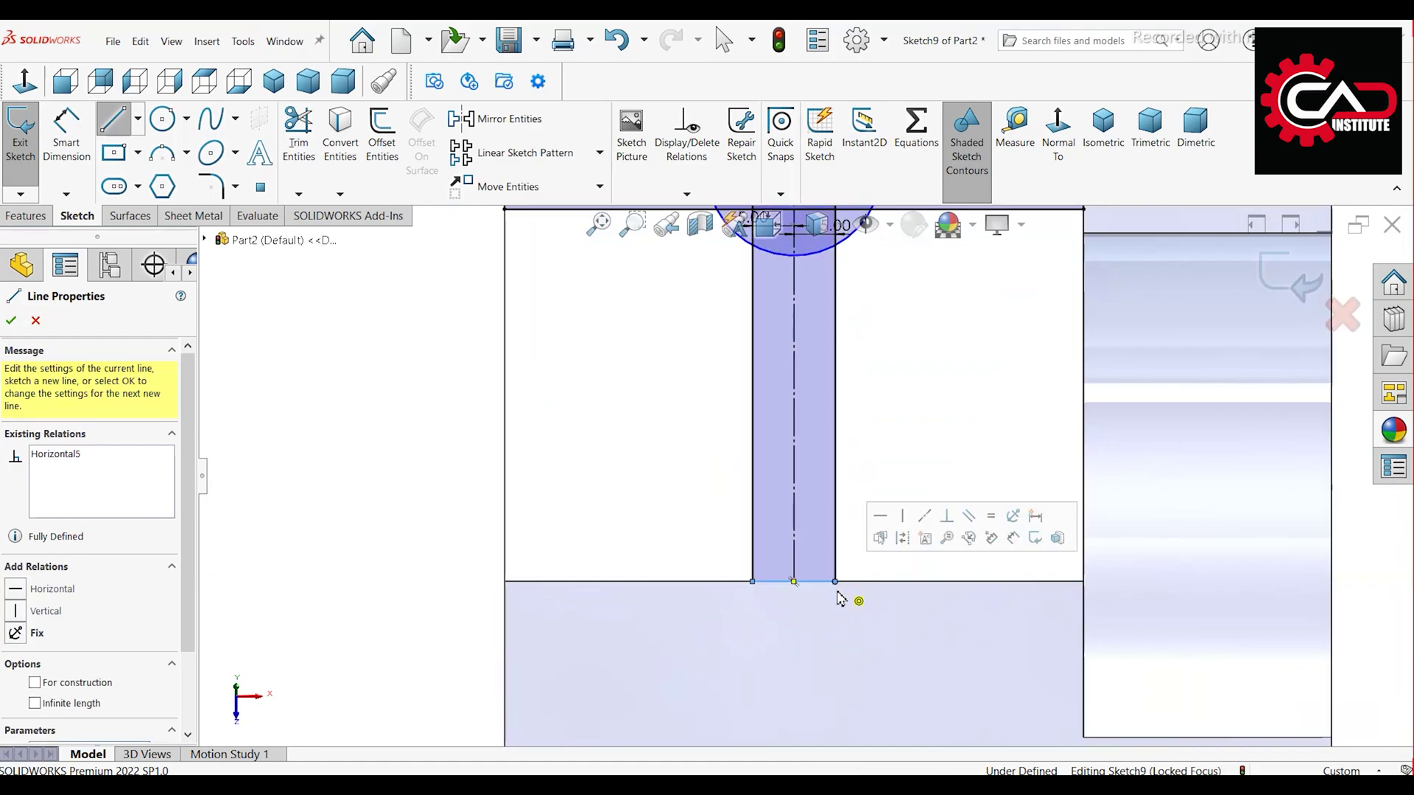
{"action": "scroll", "coordinate": [836, 584], "scroll_direction": "up", "scroll_amount": 3}
{"action": "scroll", "coordinate": [822, 422], "scroll_direction": "down", "scroll_amount": 1}
{"action": "key", "text": "Escape"}
{"action": "scroll", "coordinate": [833, 391], "scroll_direction": "up", "scroll_amount": 3}
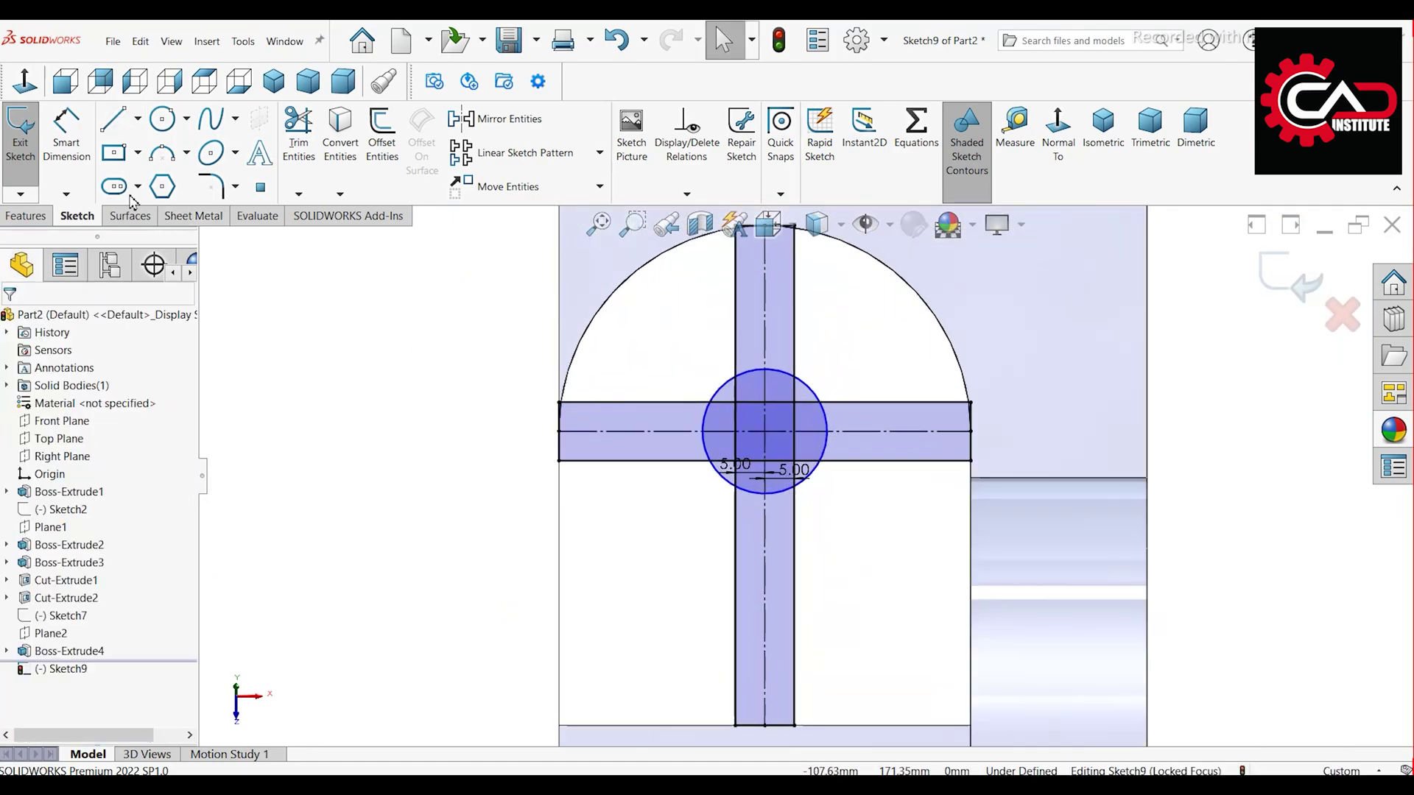
Step: Dimension the central circle's diameter as 25 mm
{"action": "left_click", "coordinate": [67, 132]}
{"action": "left_click", "coordinate": [819, 390]}
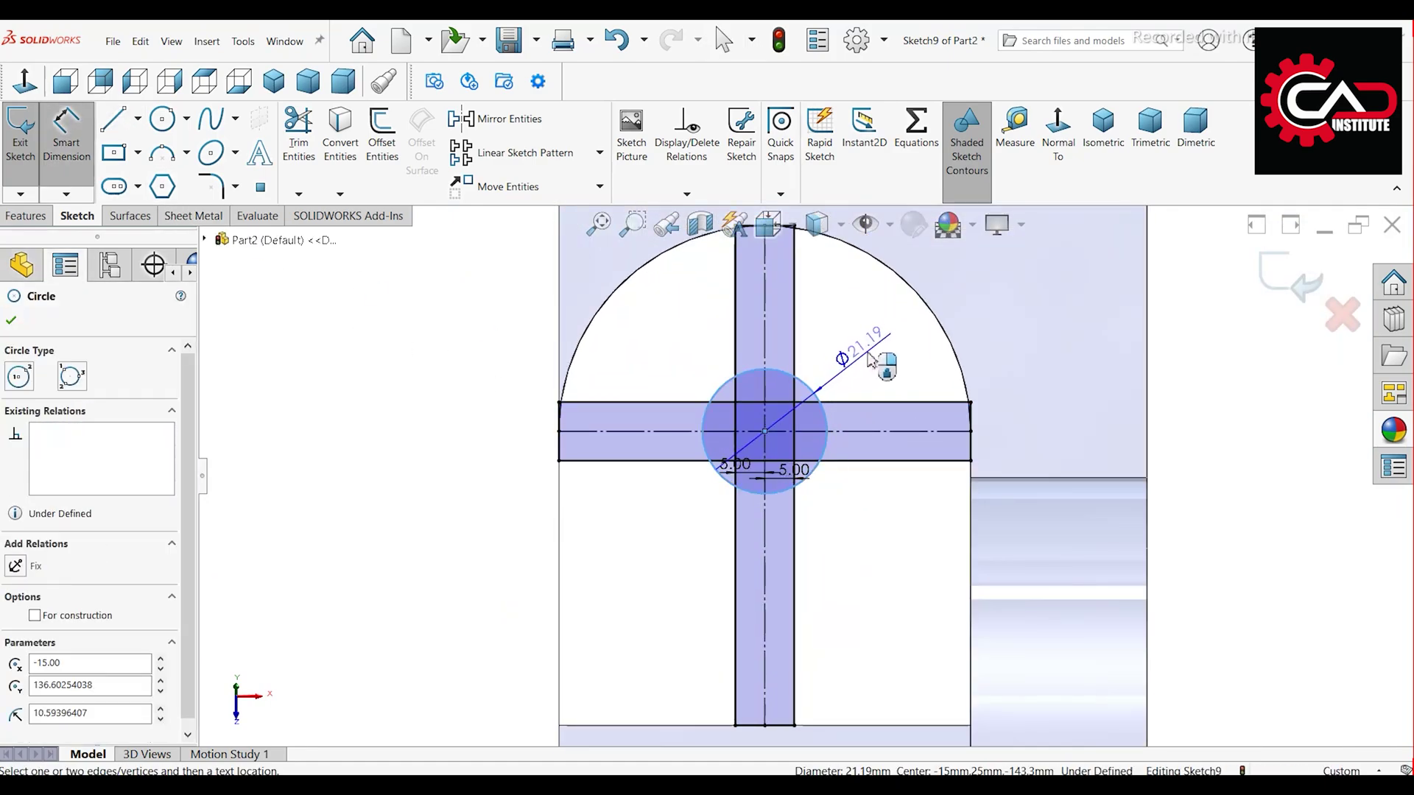
{"action": "left_click", "coordinate": [871, 358]}
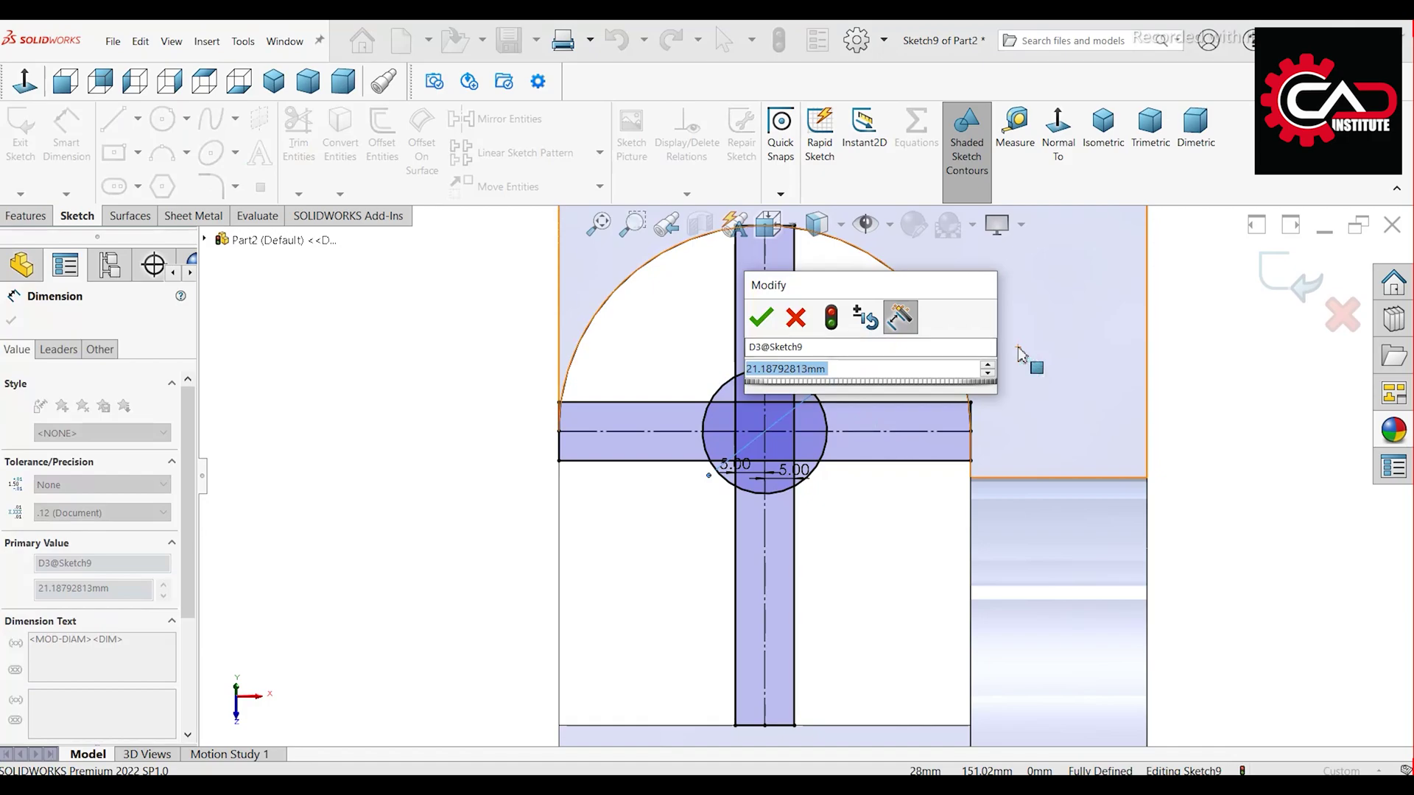
{"action": "type", "text": "25"}
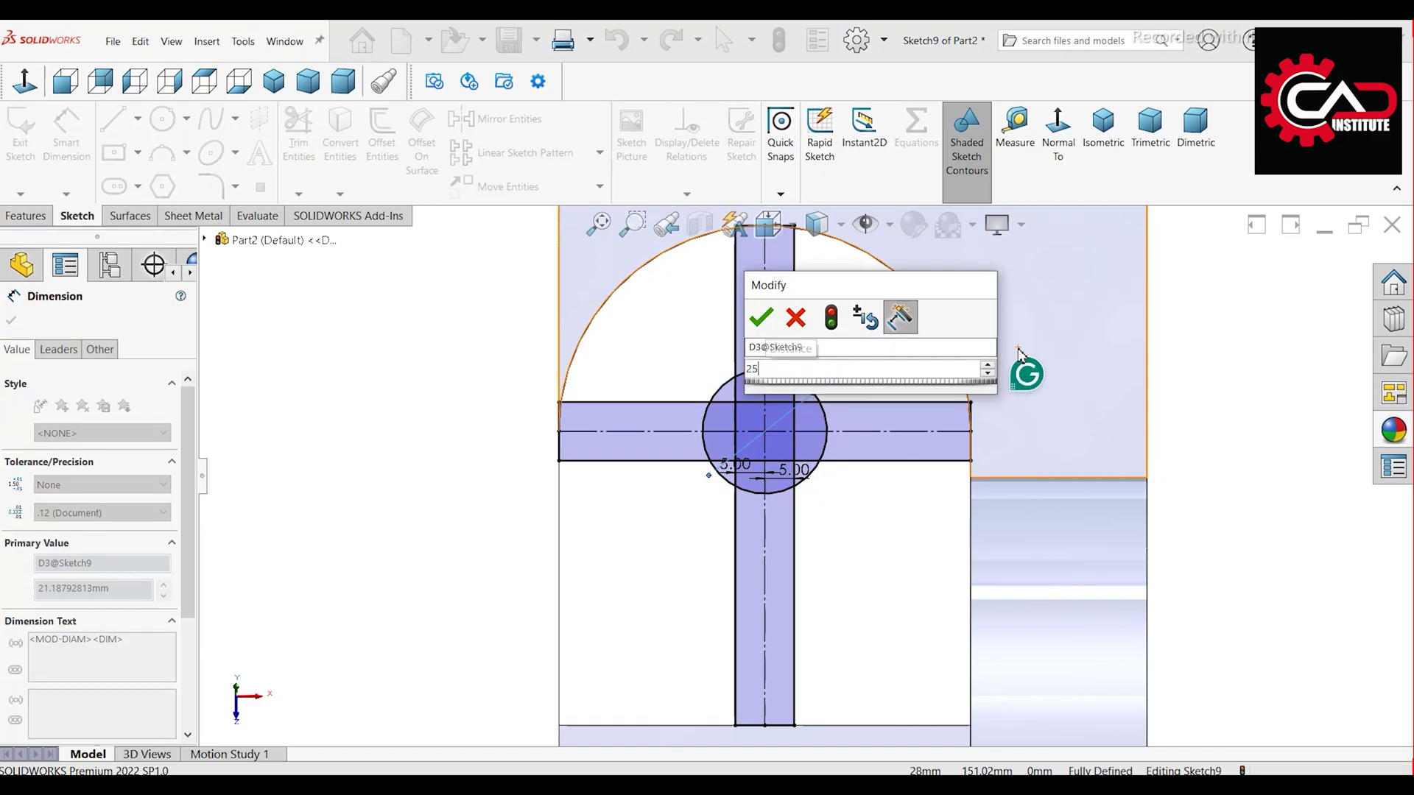
{"action": "key", "text": "Return"}
{"action": "key", "text": "Escape"}
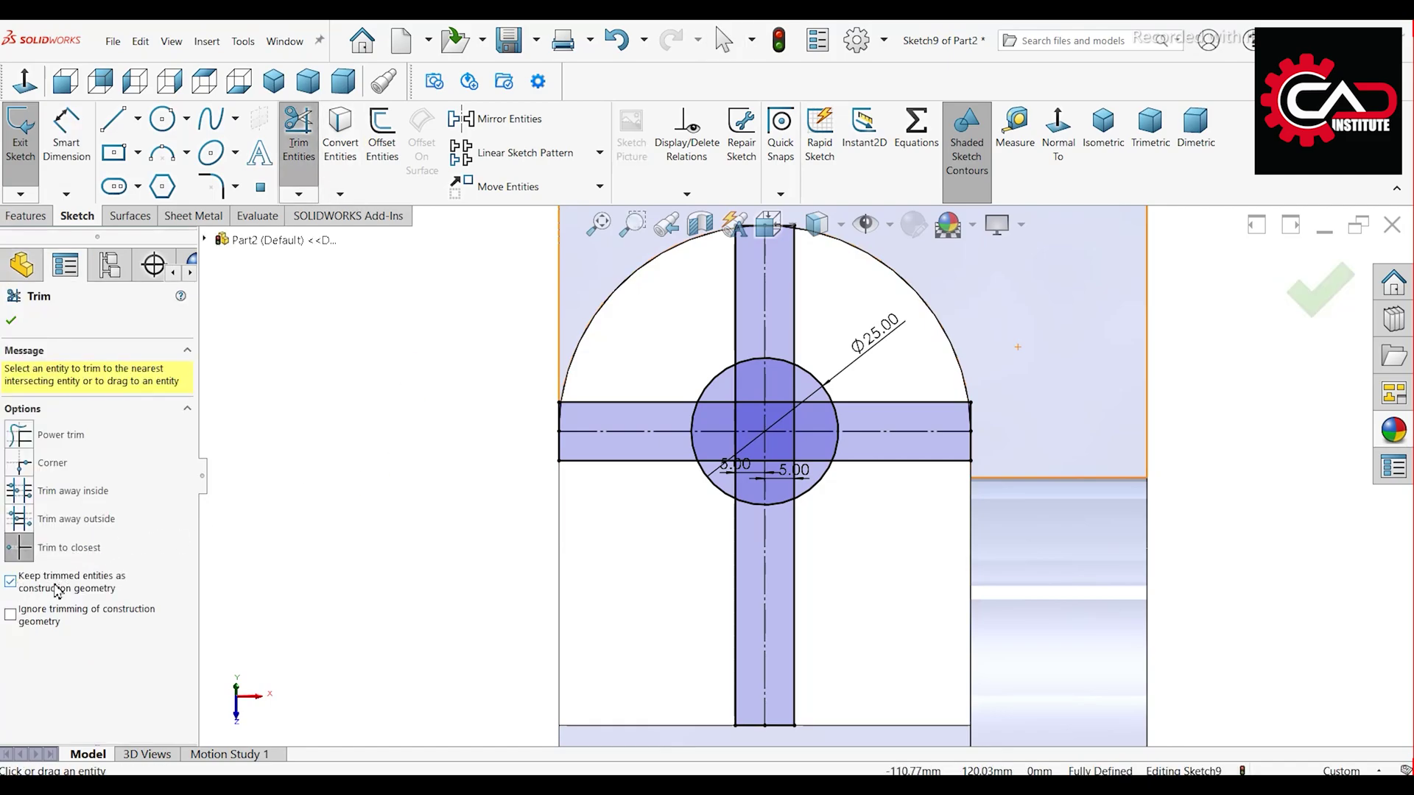
Step: Trim the offset line segments inside the circle to closest, keeping the trimmed entities as construction geometry
{"action": "scroll", "coordinate": [781, 362], "scroll_direction": "down", "scroll_amount": 3}
{"action": "left_click", "coordinate": [802, 402]}
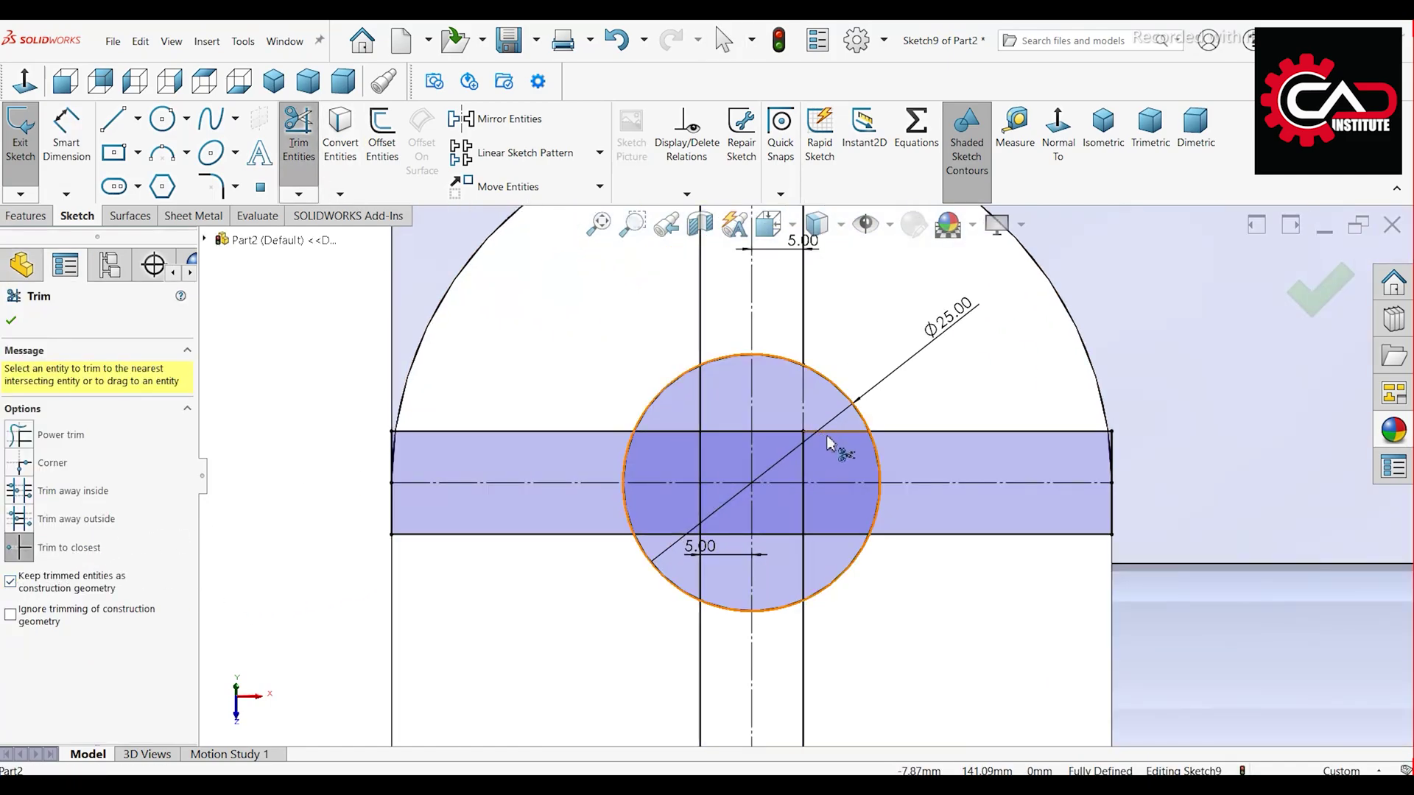
{"action": "left_click", "coordinate": [827, 432]}
{"action": "left_click", "coordinate": [827, 534]}
{"action": "left_click", "coordinate": [804, 542]}
{"action": "left_click", "coordinate": [803, 506]}
{"action": "left_click", "coordinate": [803, 467]}
{"action": "left_click", "coordinate": [775, 431]}
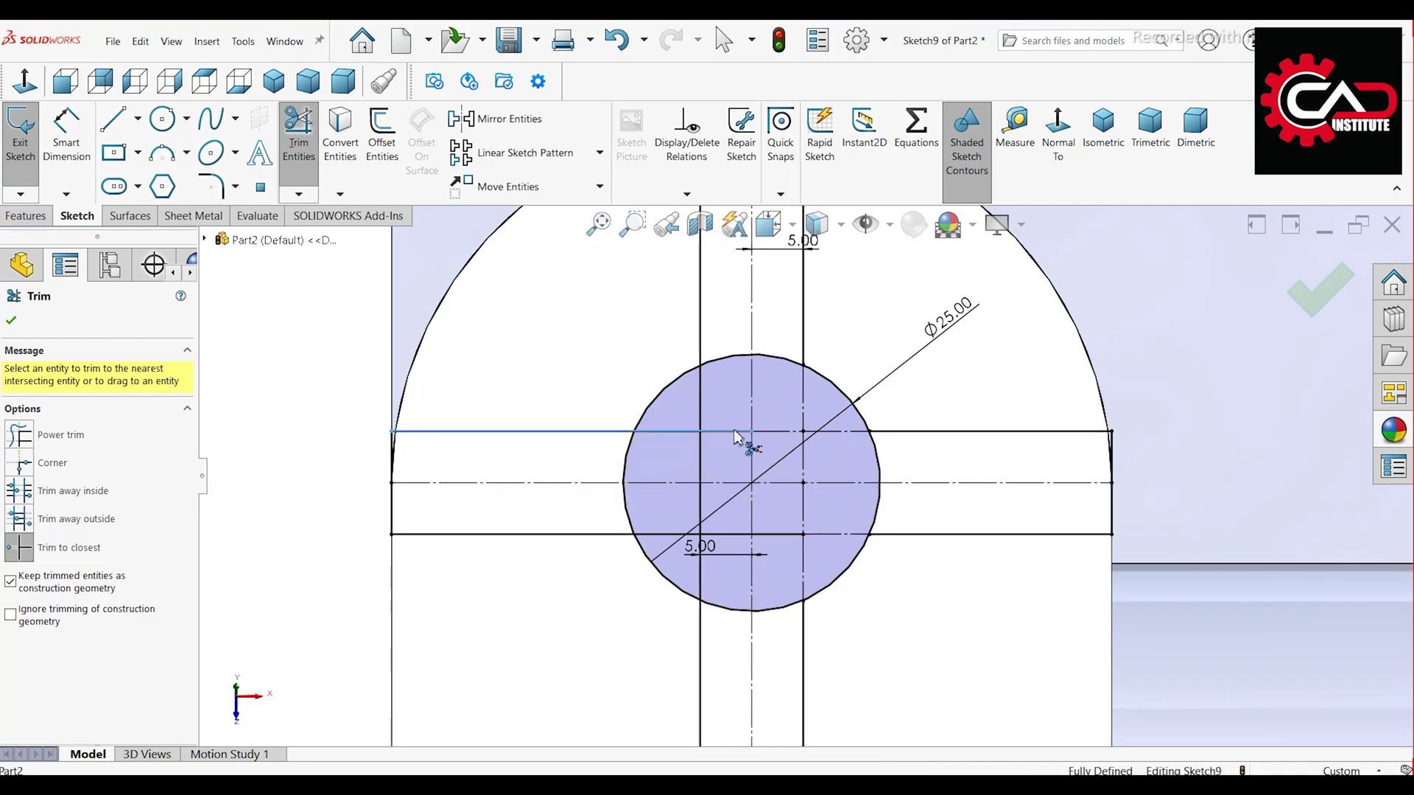
{"action": "left_click", "coordinate": [735, 432]}
{"action": "left_click", "coordinate": [699, 405]}
{"action": "left_click", "coordinate": [686, 432]}
{"action": "left_click", "coordinate": [699, 454]}
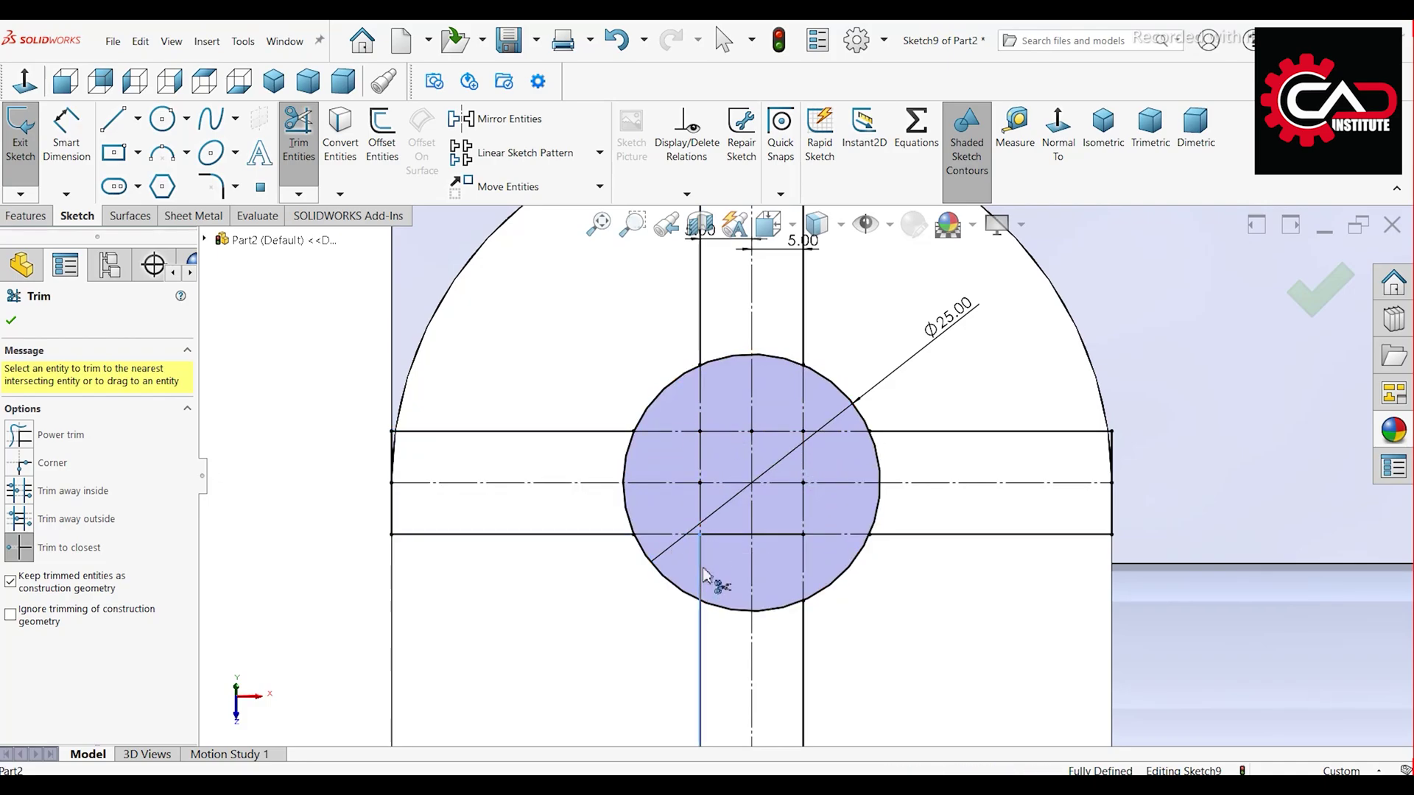
{"action": "left_click", "coordinate": [773, 545]}
Step: Trim the circle's arcs that cross the four strips, leaving one continuous cross-shaped outline
{"action": "left_click", "coordinate": [784, 611]}
{"action": "left_click", "coordinate": [876, 519]}
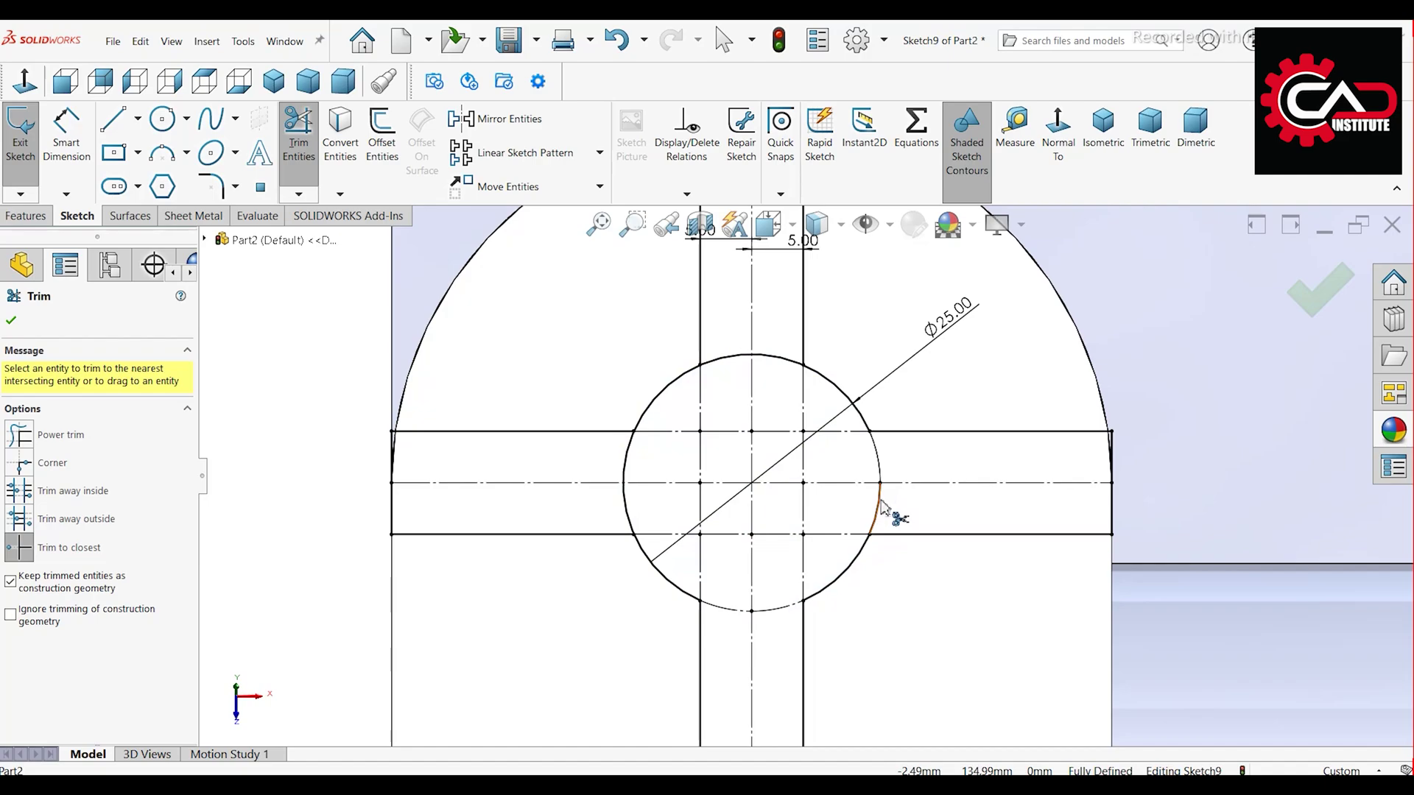
{"action": "left_click", "coordinate": [625, 473]}
{"action": "left_click", "coordinate": [736, 359]}
{"action": "scroll", "coordinate": [766, 413], "scroll_direction": "up", "scroll_amount": 5}
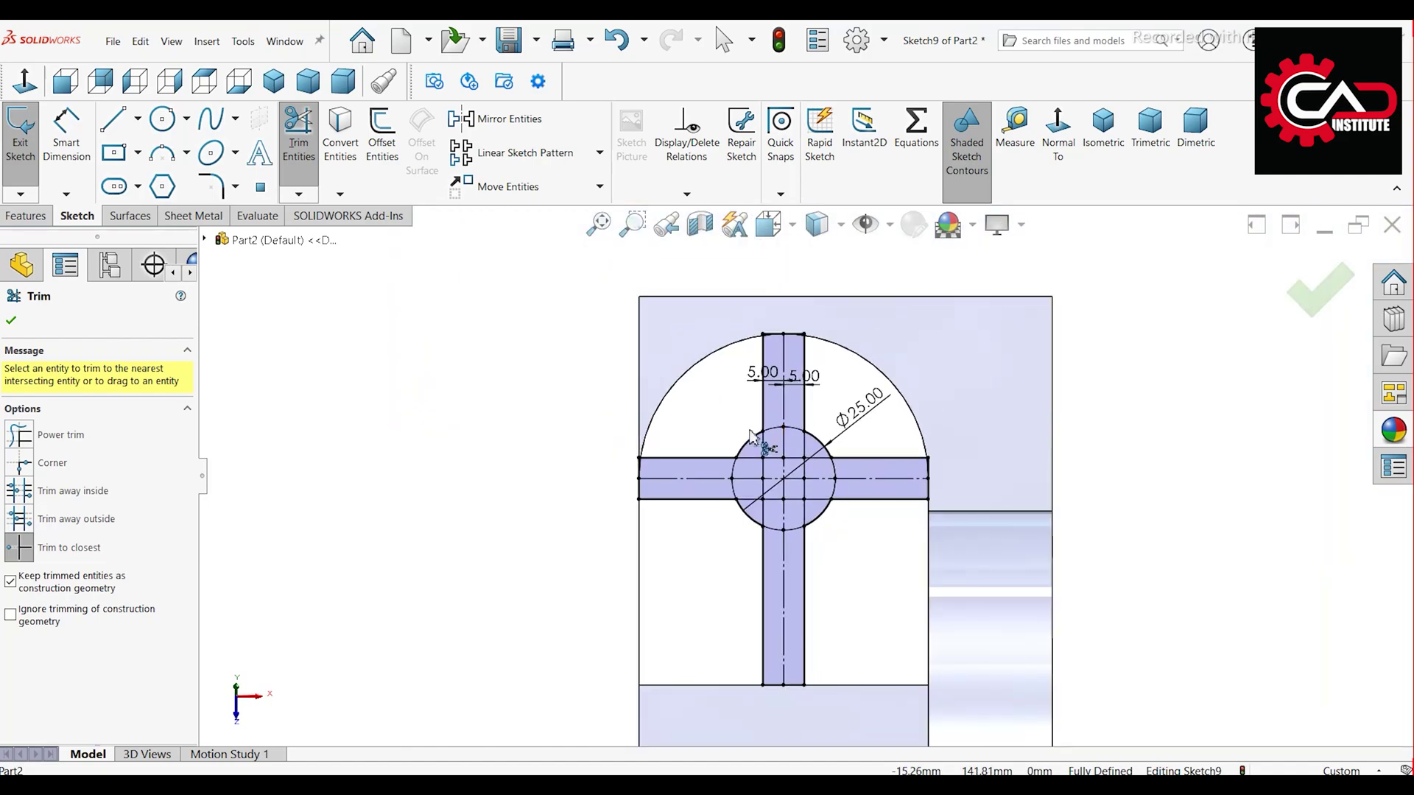
{"action": "key", "text": "Escape"}
Step: Cut the cross-shaped profile into the rounded boss with a blind Extruded Cut 5 mm deep
{"action": "middle_click_drag", "start_coordinate": [587, 552], "coordinate": [562, 452]}
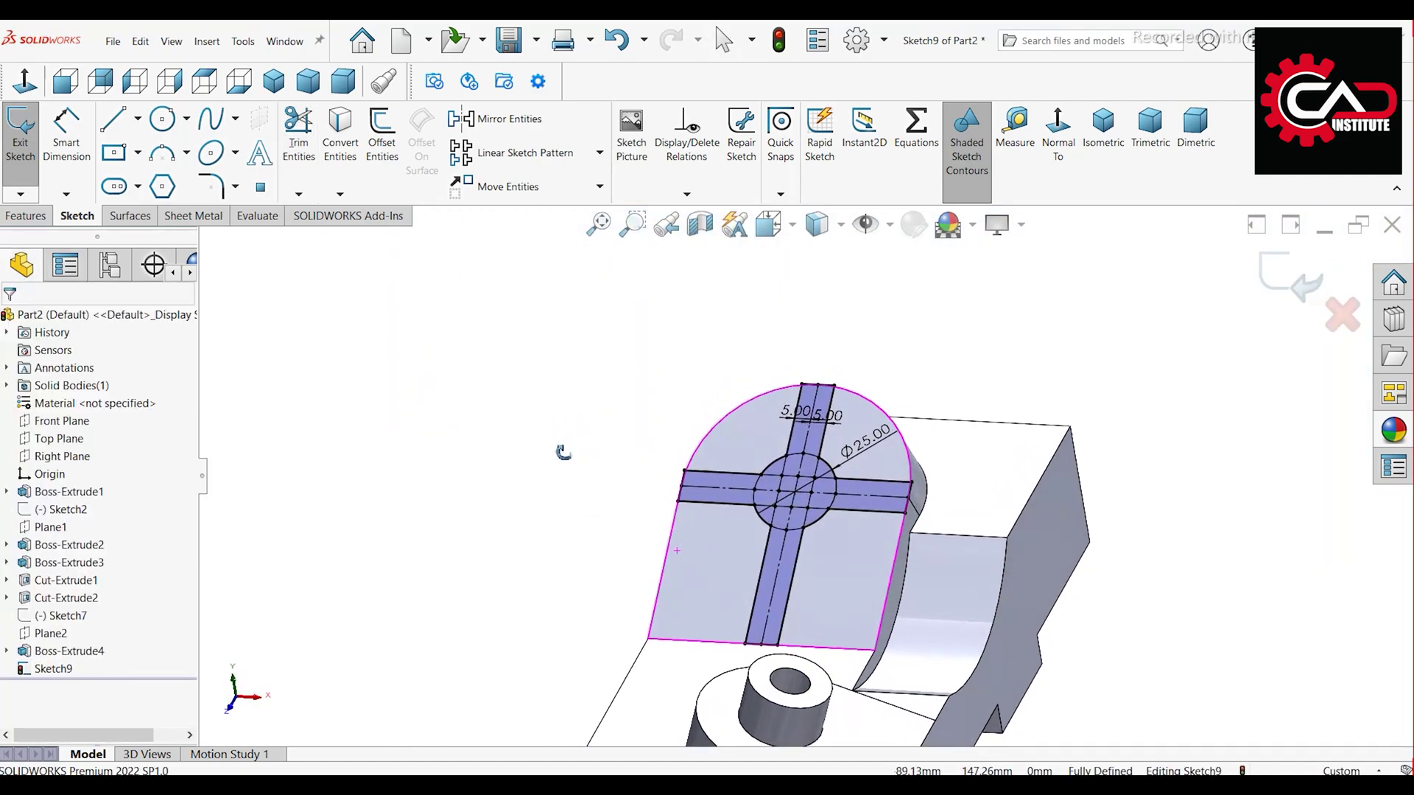
{"action": "left_click", "coordinate": [28, 216]}
{"action": "left_click", "coordinate": [280, 188]}
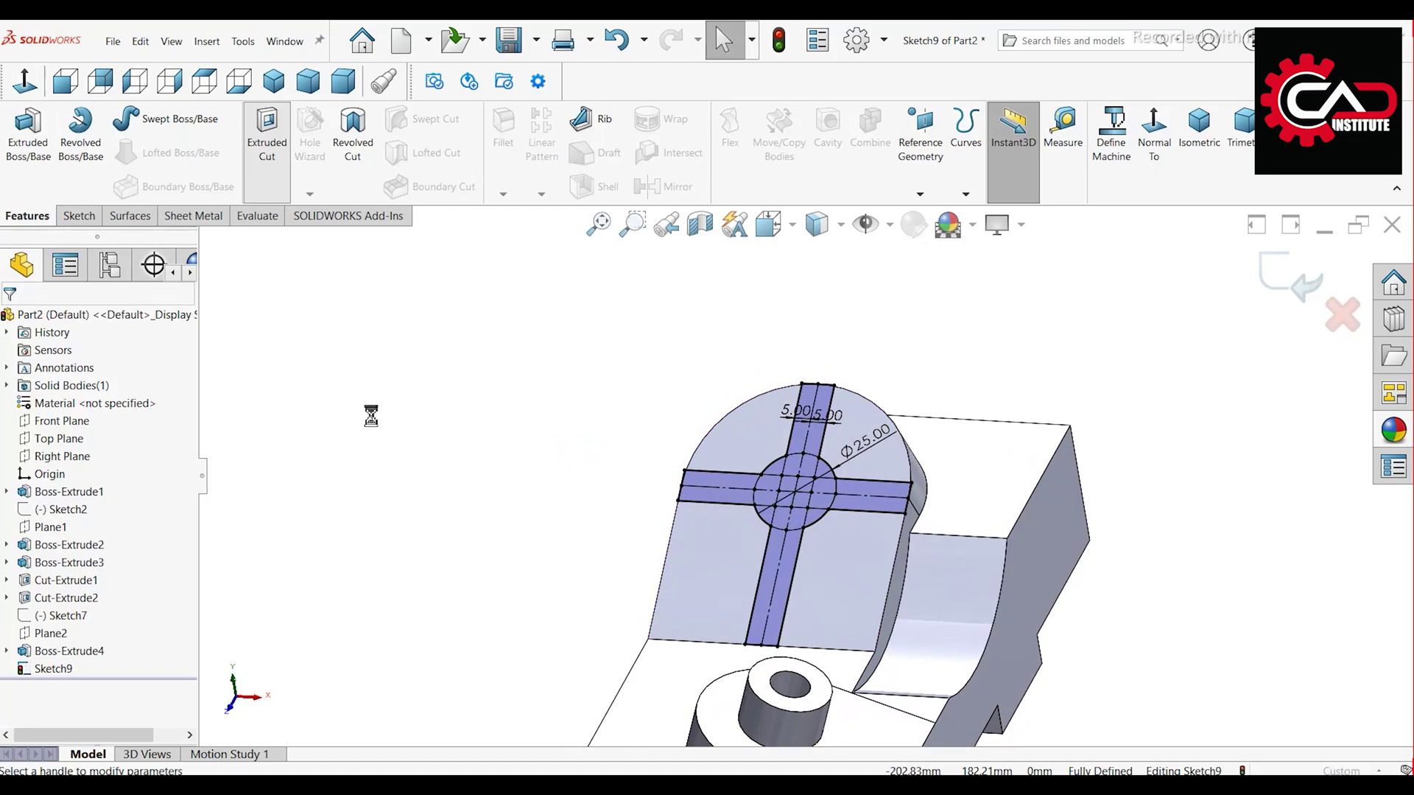
{"action": "left_click", "coordinate": [174, 424]}
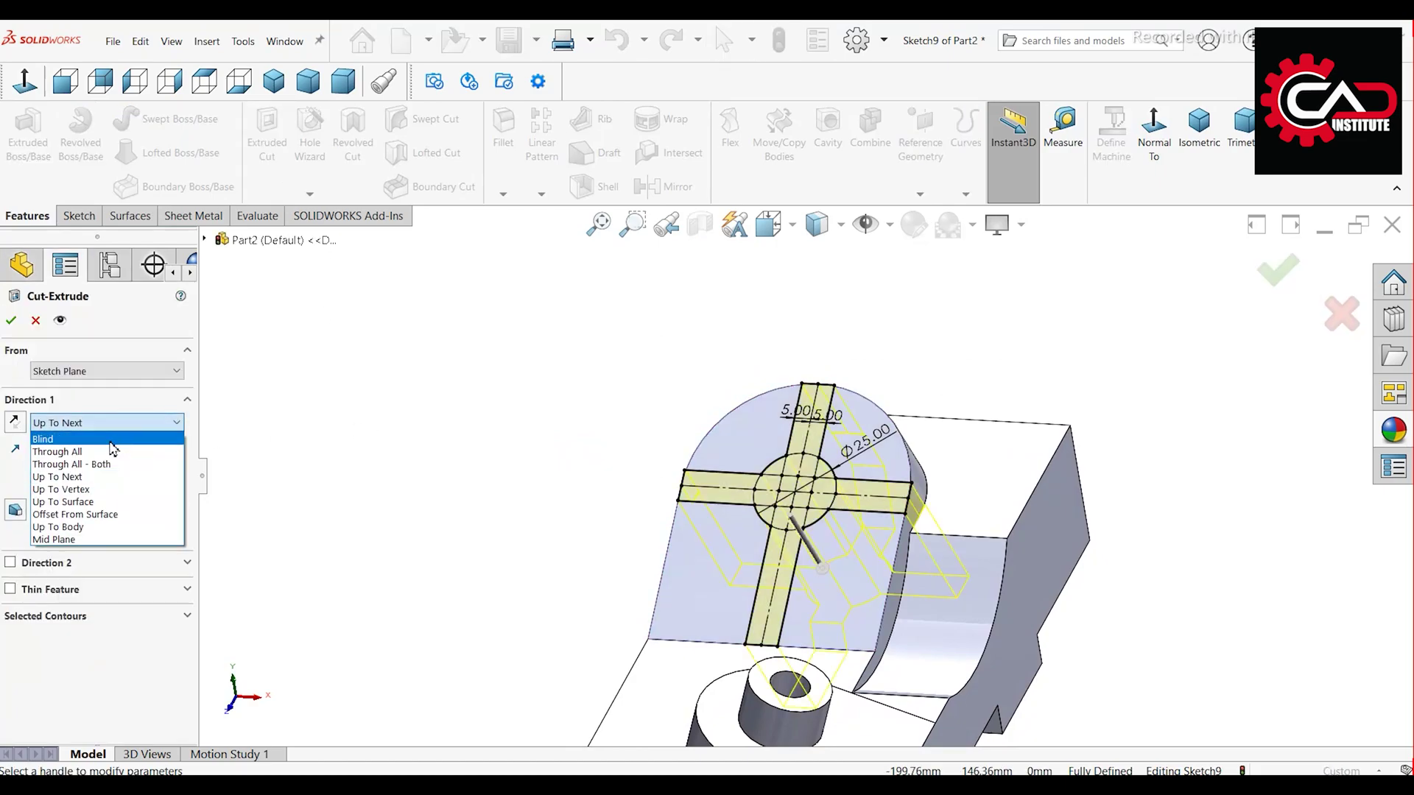
{"action": "left_click", "coordinate": [110, 438]}
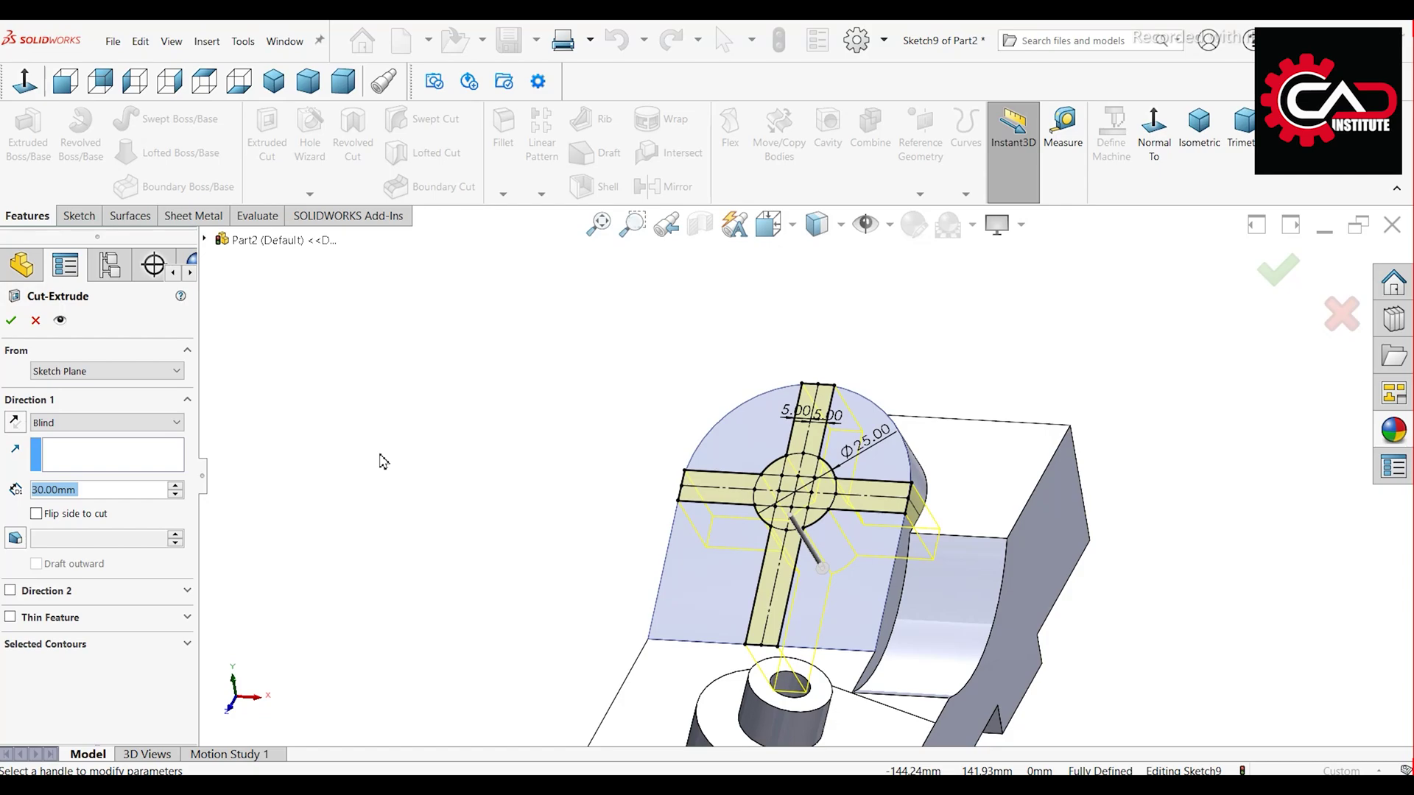
{"action": "type", "text": "5"}
{"action": "key", "text": "Return"}
{"action": "right_click", "coordinate": [381, 454]}
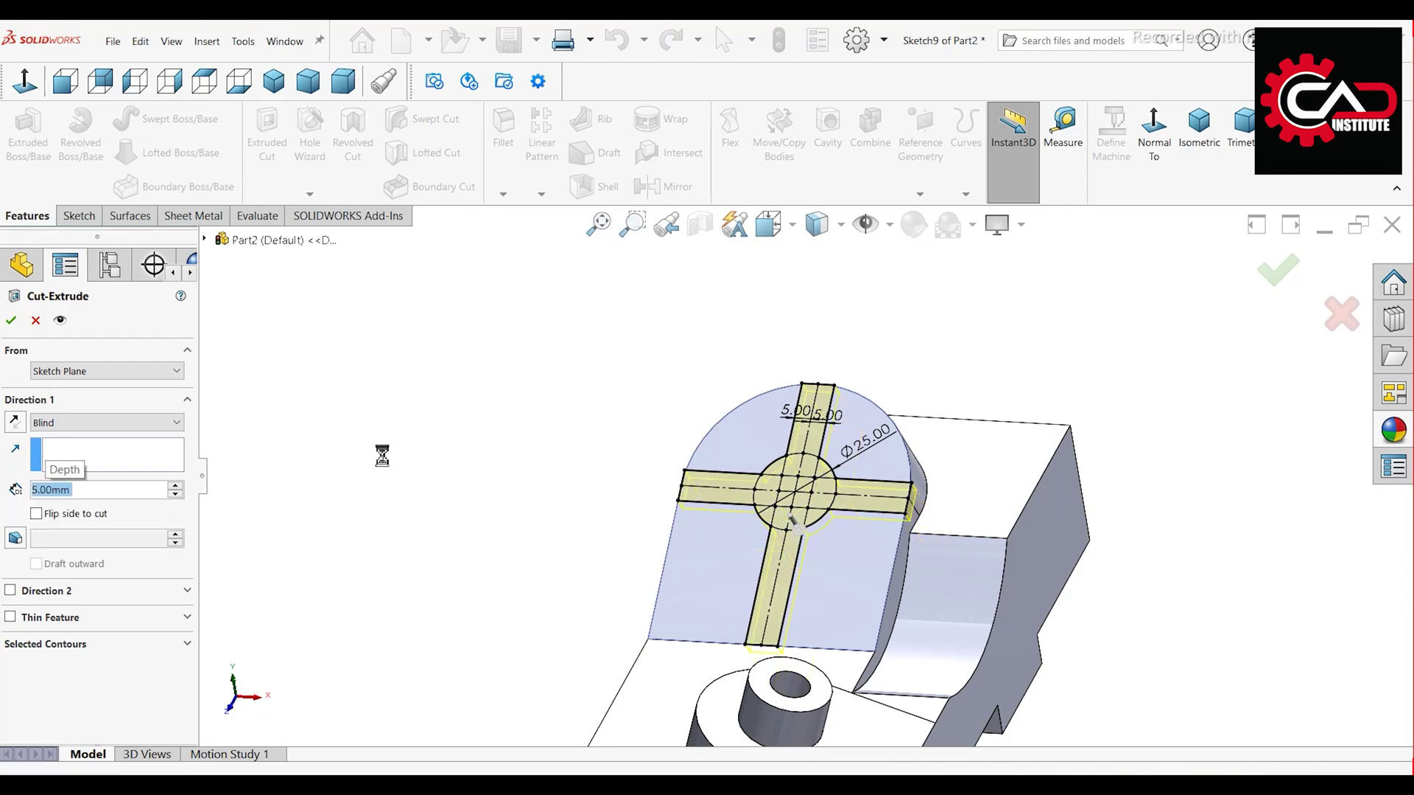
{"action": "left_click", "coordinate": [402, 536]}
Step: Start a sketch on the recessed floor of the cross-shaped cut and view it normal to the face
{"action": "middle_click_drag", "start_coordinate": [589, 563], "coordinate": [815, 542]}
{"action": "left_click", "coordinate": [814, 543]}
{"action": "left_click", "coordinate": [869, 472]}
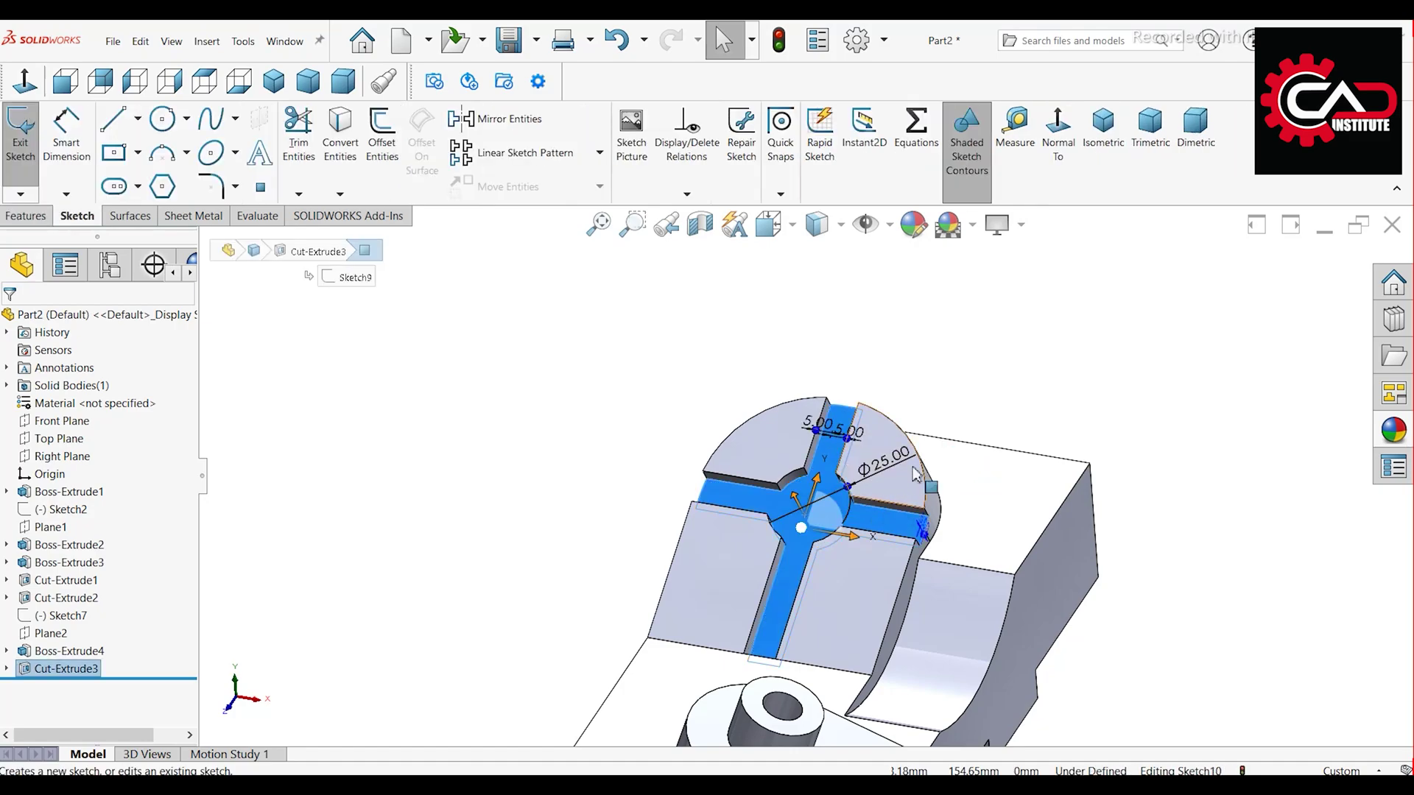
{"action": "scroll", "coordinate": [802, 327], "scroll_direction": "down", "scroll_amount": 5}
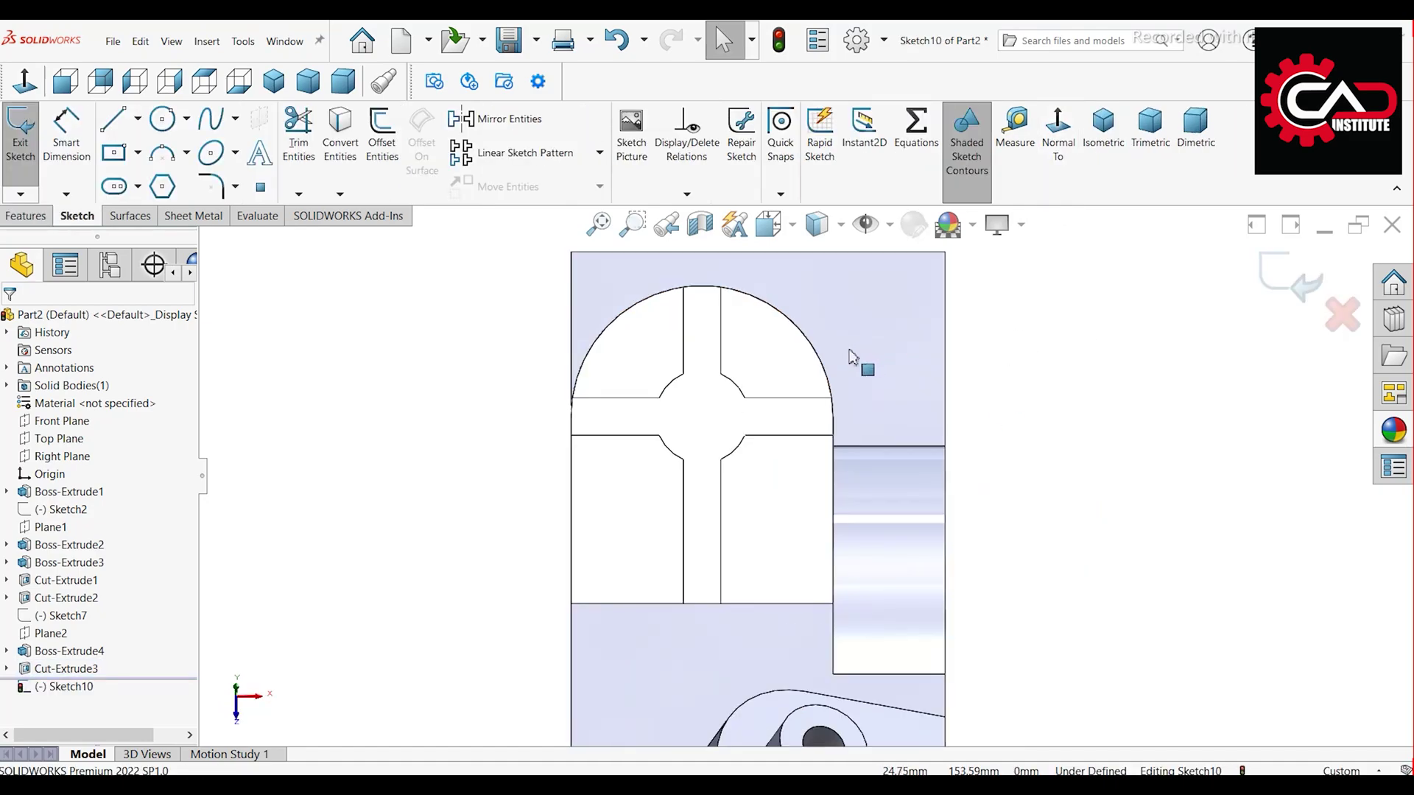
Step: Sketch a circle about 14.4 mm in diameter on the recessed floor, concentric with the rounded end of the boss
{"action": "left_click", "coordinate": [162, 119]}
{"action": "scroll", "coordinate": [676, 391], "scroll_direction": "down", "scroll_amount": 2}
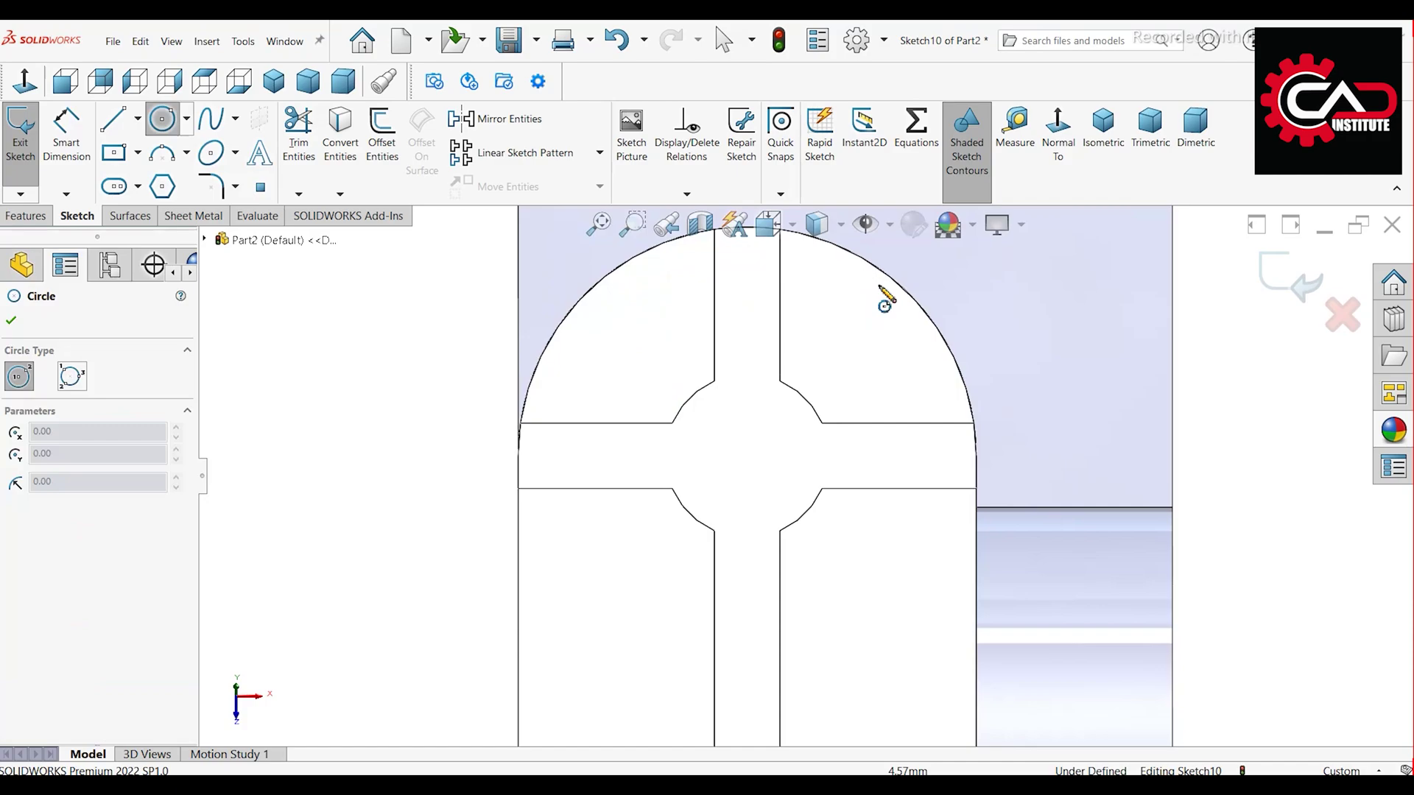
{"action": "left_click", "coordinate": [746, 457]}
{"action": "left_click", "coordinate": [747, 503]}
Step: Dimension the circle at the centre of the cross with a diameter of 15 mm
{"action": "left_click", "coordinate": [68, 154]}
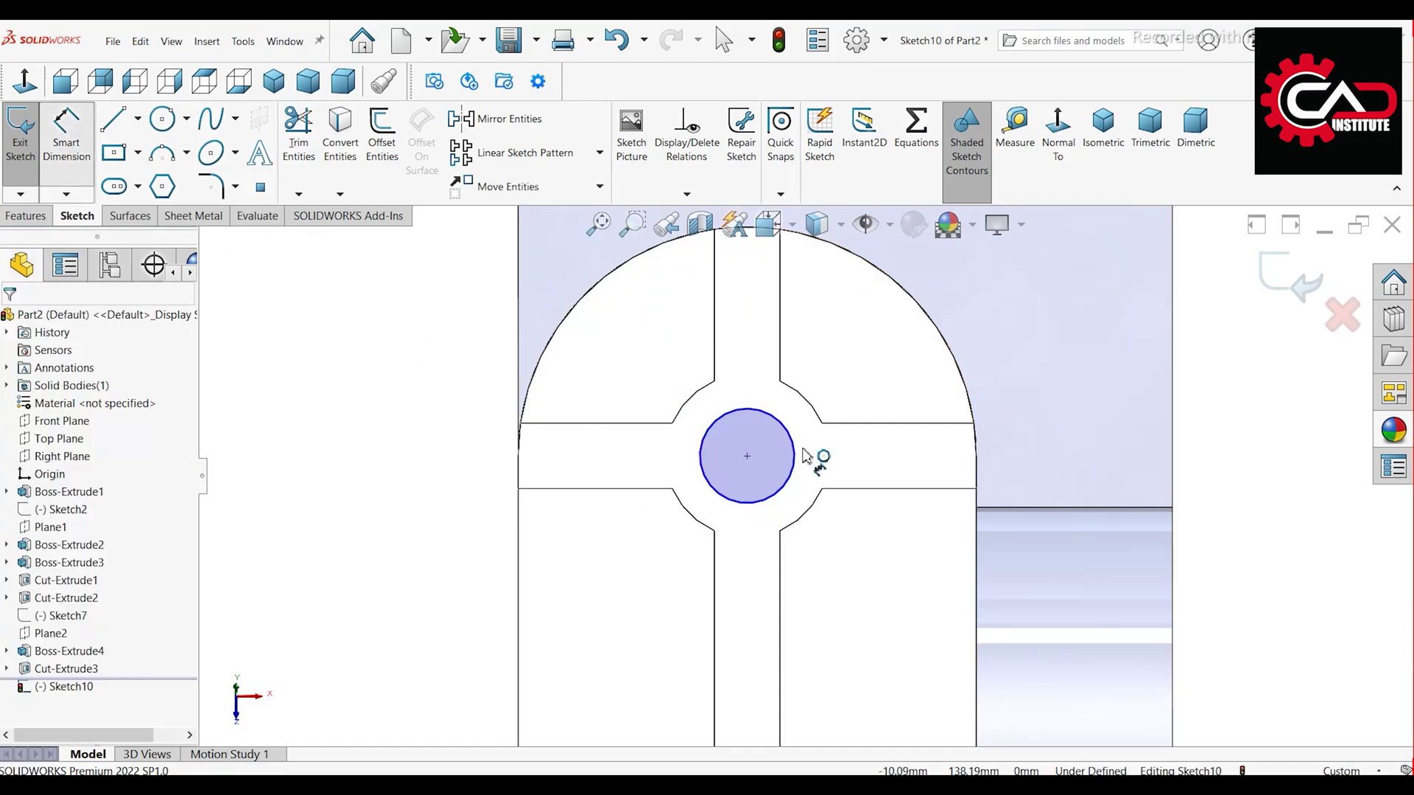
{"action": "left_click", "coordinate": [794, 442]}
{"action": "left_click", "coordinate": [846, 376]}
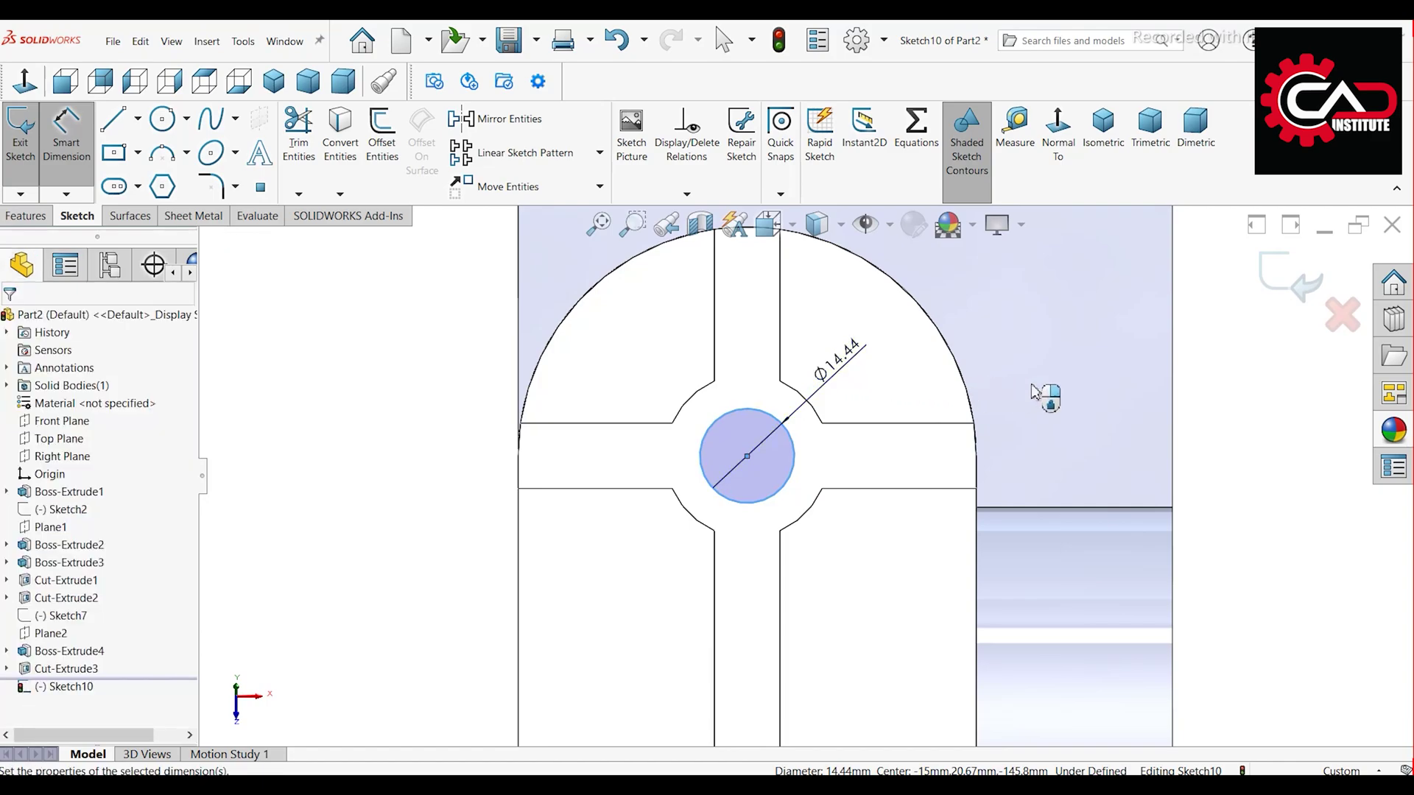
{"action": "type", "text": "1"}
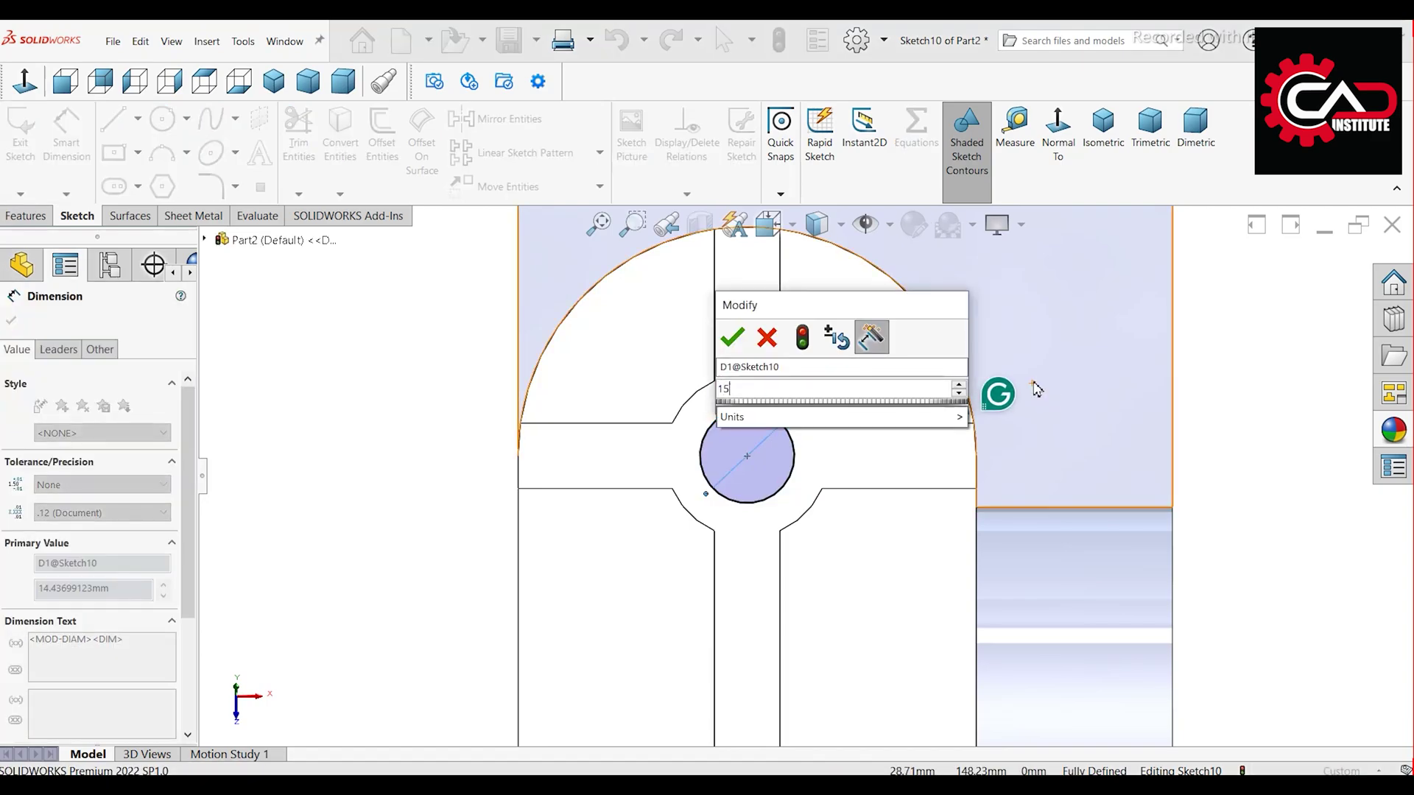
{"action": "type", "text": "5"}
{"action": "key", "text": "Return"}
{"action": "right_click", "coordinate": [366, 387]}
{"action": "left_click", "coordinate": [405, 442]}
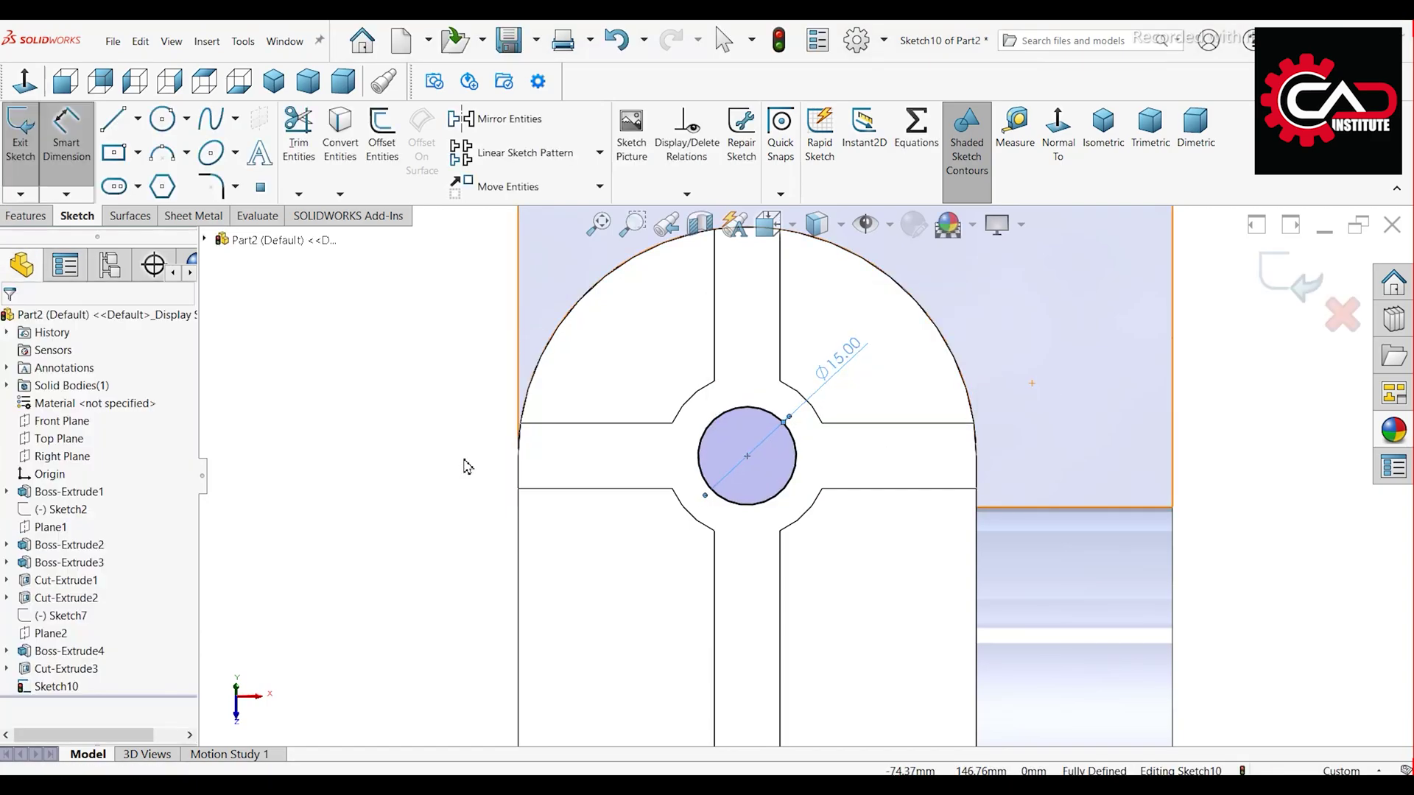
Step: Cut the 15 mm circle through the inclined boss and base with a Through All Extruded Cut
{"action": "mouse_move", "coordinate": [887, 568]}
{"action": "middle_mouse_down"}
{"action": "mouse_move", "coordinate": [899, 489]}
{"action": "mouse_move", "coordinate": [867, 448]}
{"action": "middle_mouse_up"}
{"action": "left_click", "coordinate": [30, 216]}
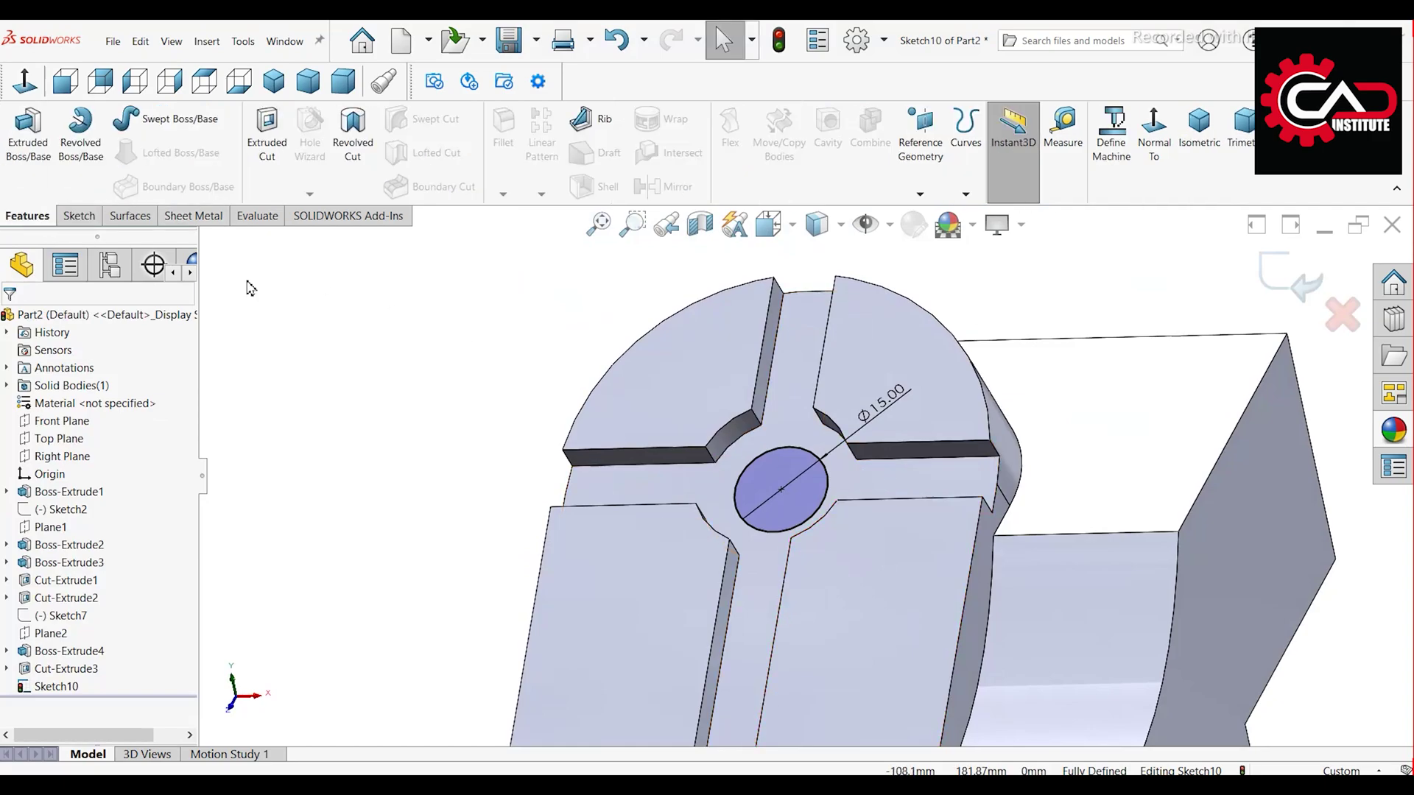
{"action": "left_click", "coordinate": [266, 140]}
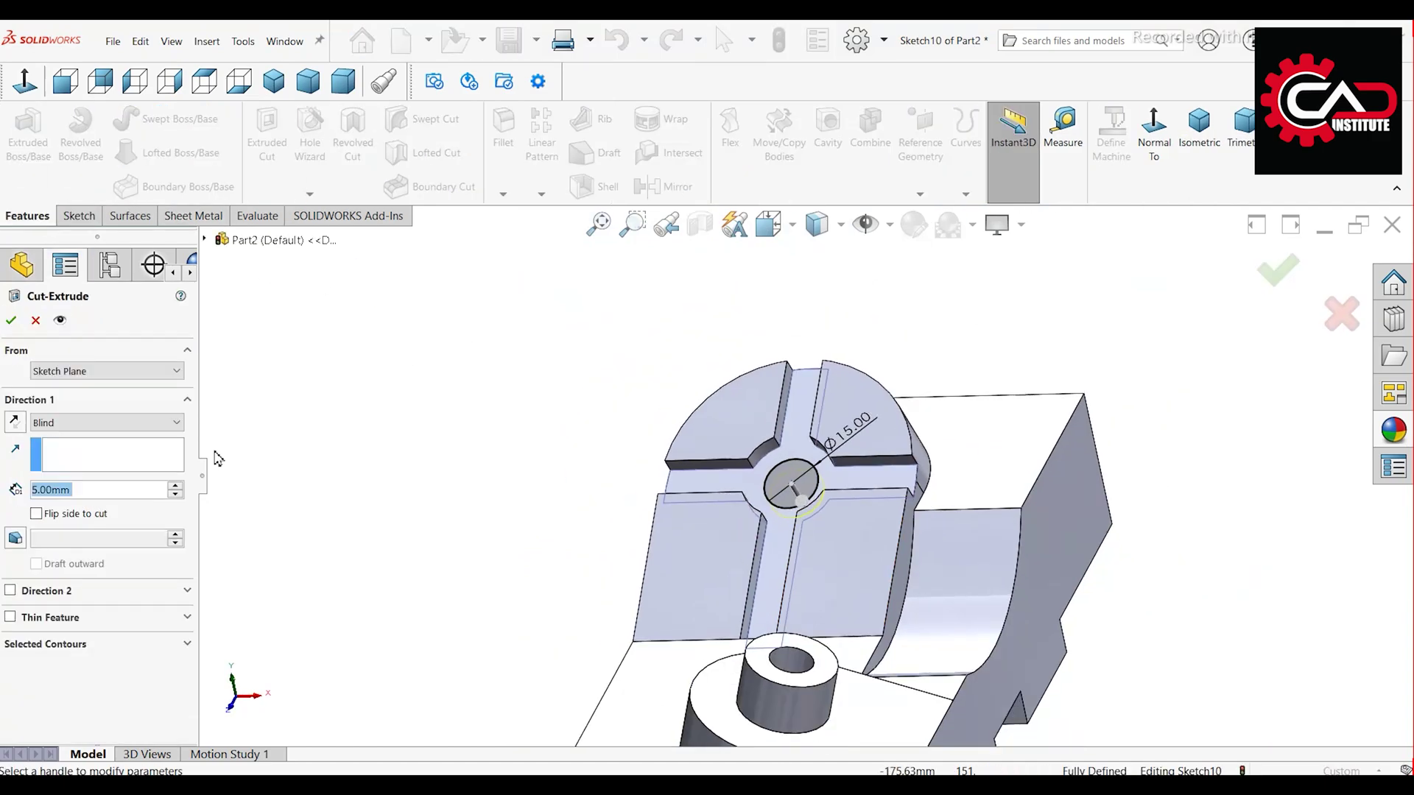
{"action": "left_click", "coordinate": [109, 423]}
{"action": "left_click", "coordinate": [110, 451]}
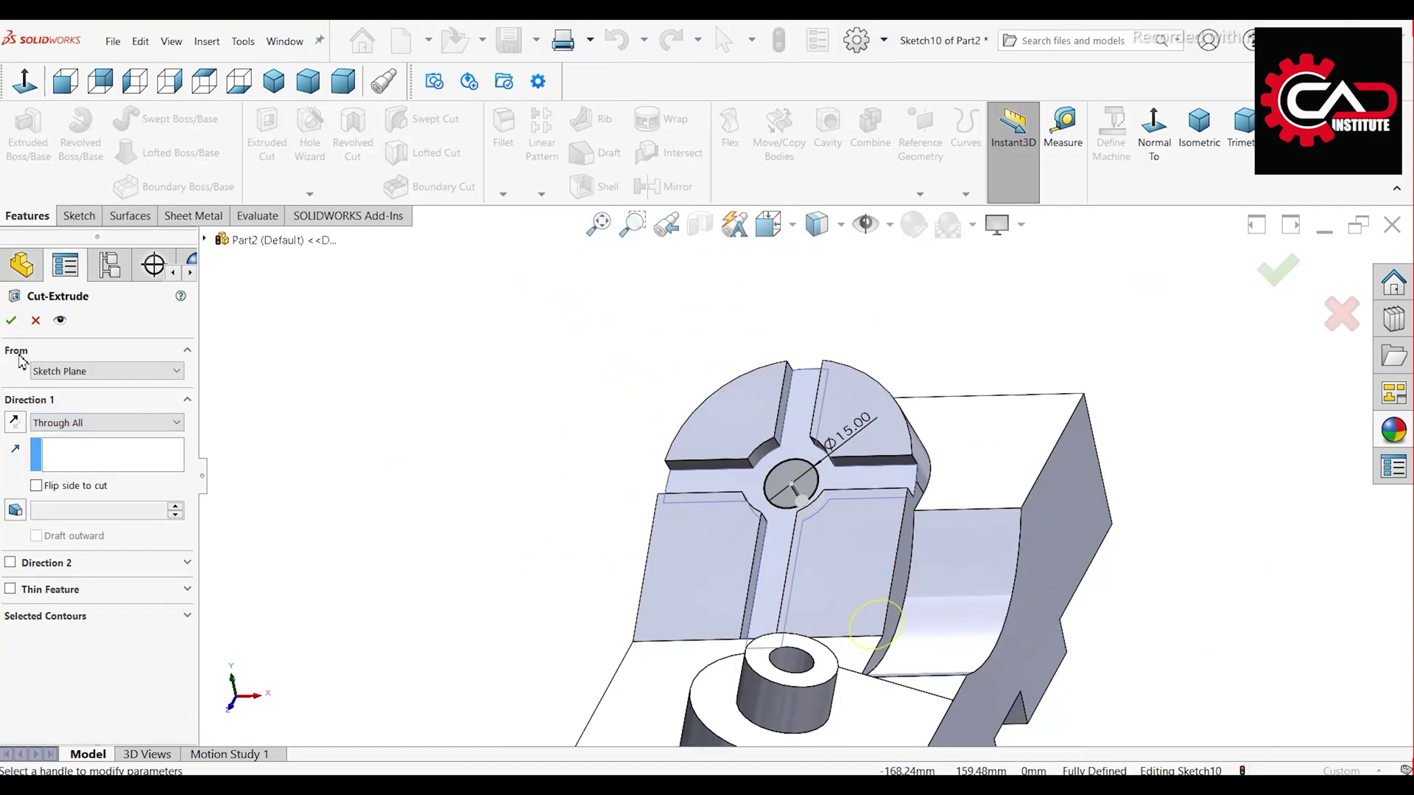
{"action": "left_click", "coordinate": [11, 319]}
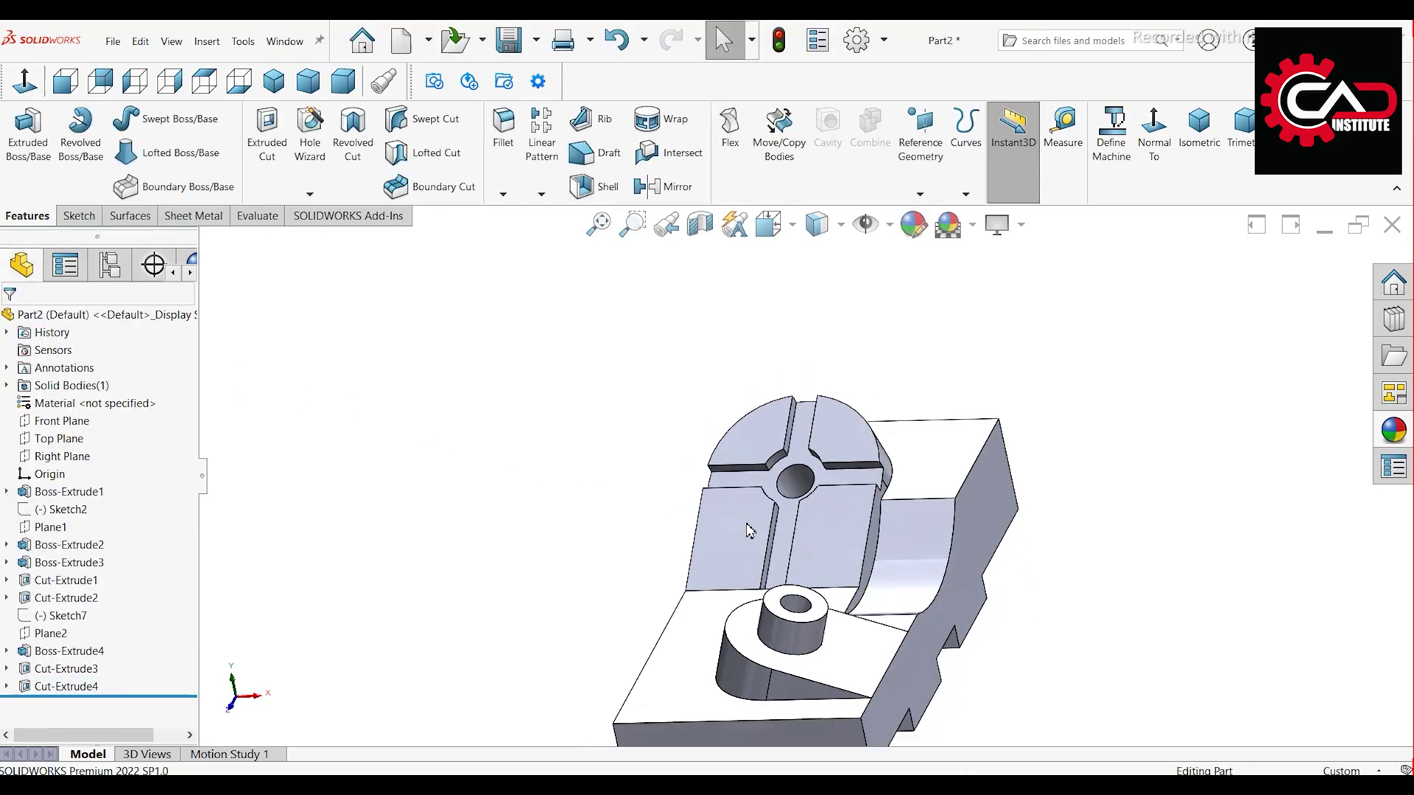
Step: Start editing the appearance of the whole part in isometric view and browse the Painted Car appearances
{"action": "middle_click_drag", "start_coordinate": [749, 530], "coordinate": [691, 547]}
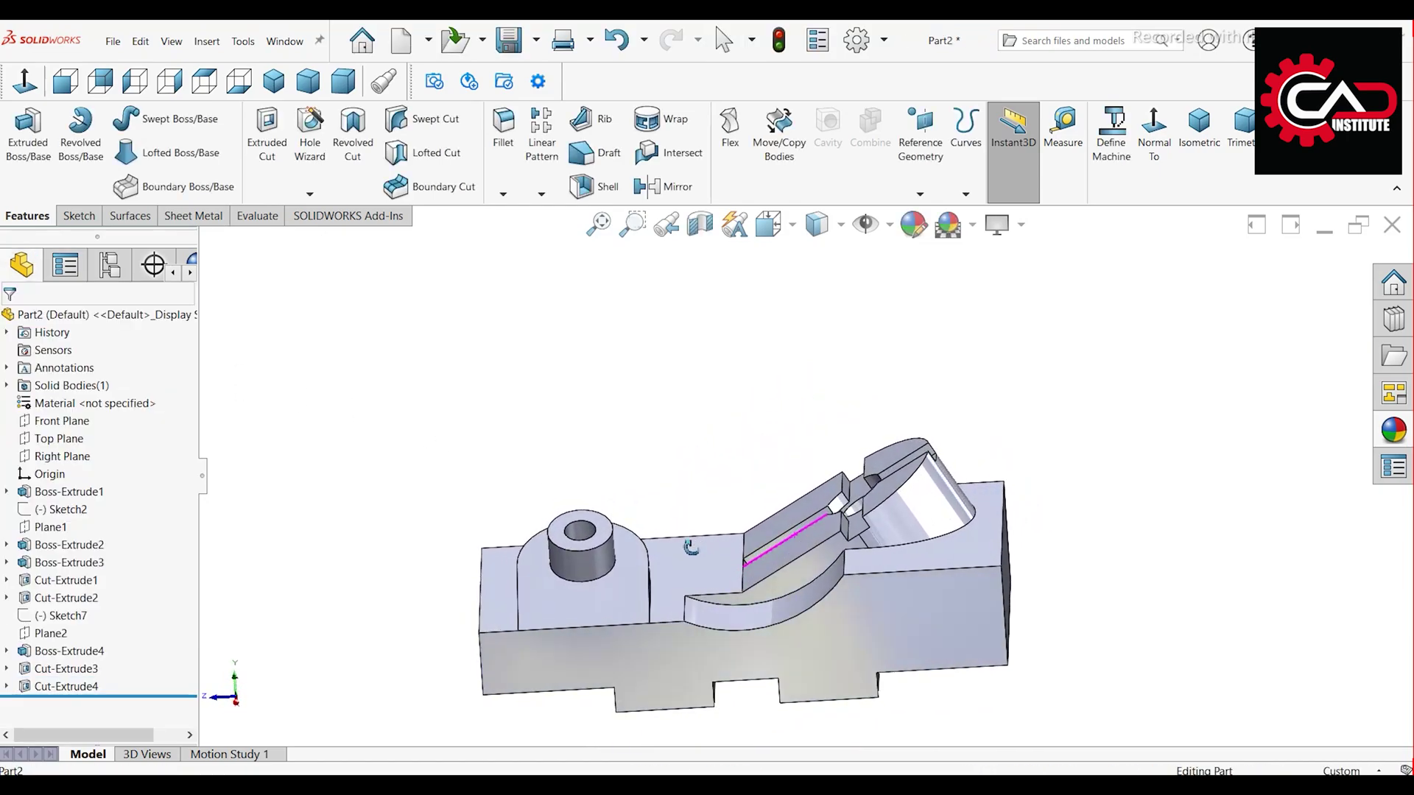
{"action": "middle_click_drag", "start_coordinate": [972, 560], "coordinate": [1022, 587]}
{"action": "scroll", "coordinate": [1038, 539], "scroll_direction": "up", "scroll_amount": 2}
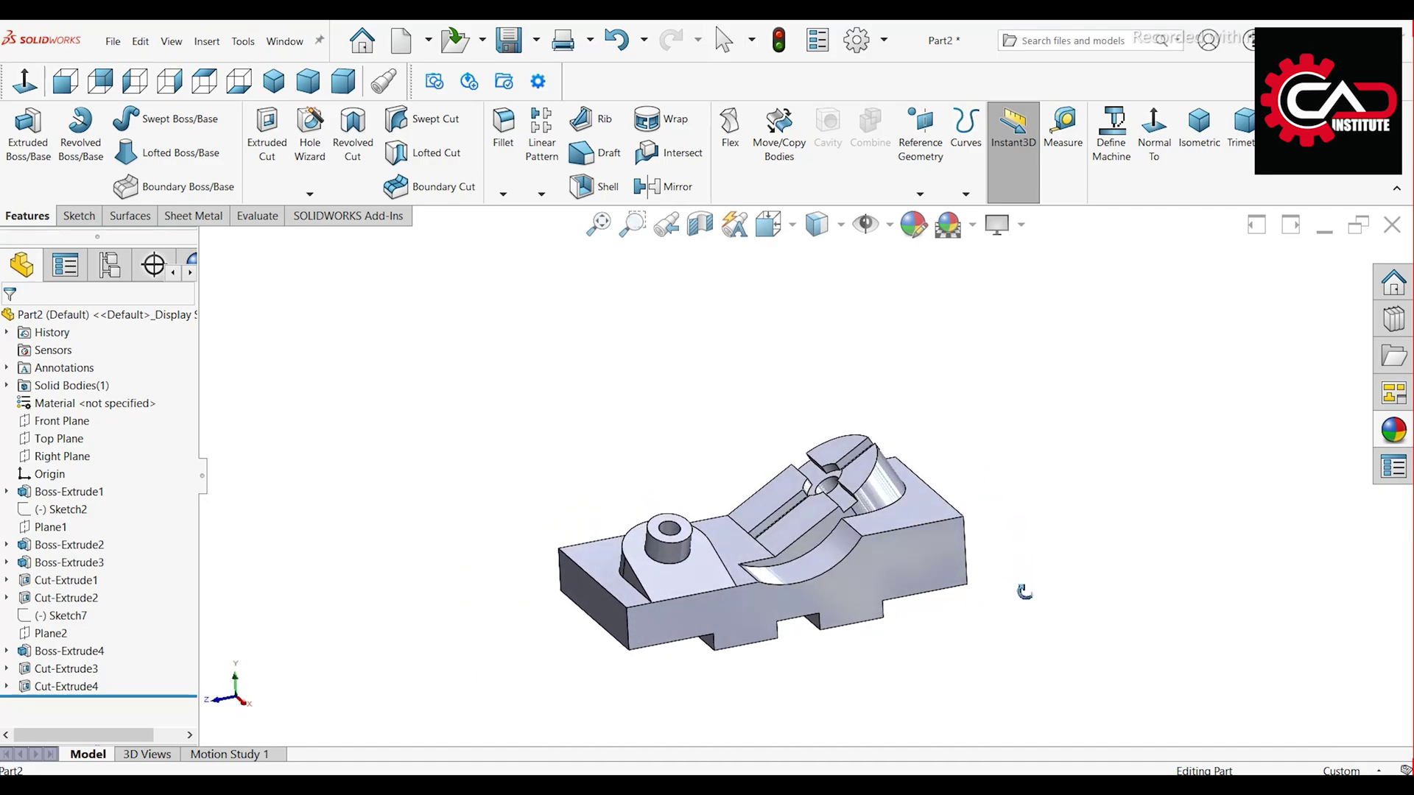
{"action": "left_click", "coordinate": [273, 88]}
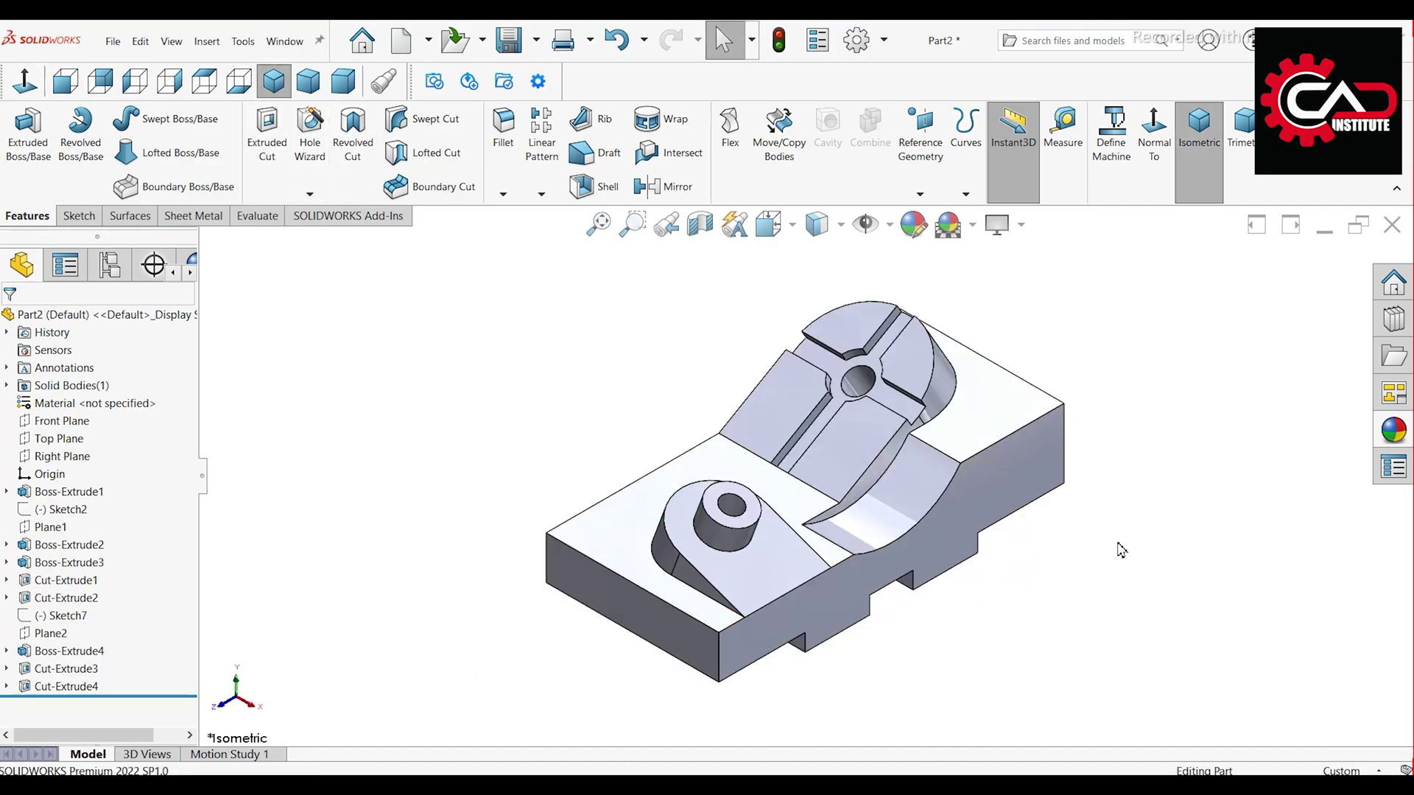
{"action": "right_click", "coordinate": [1004, 435]}
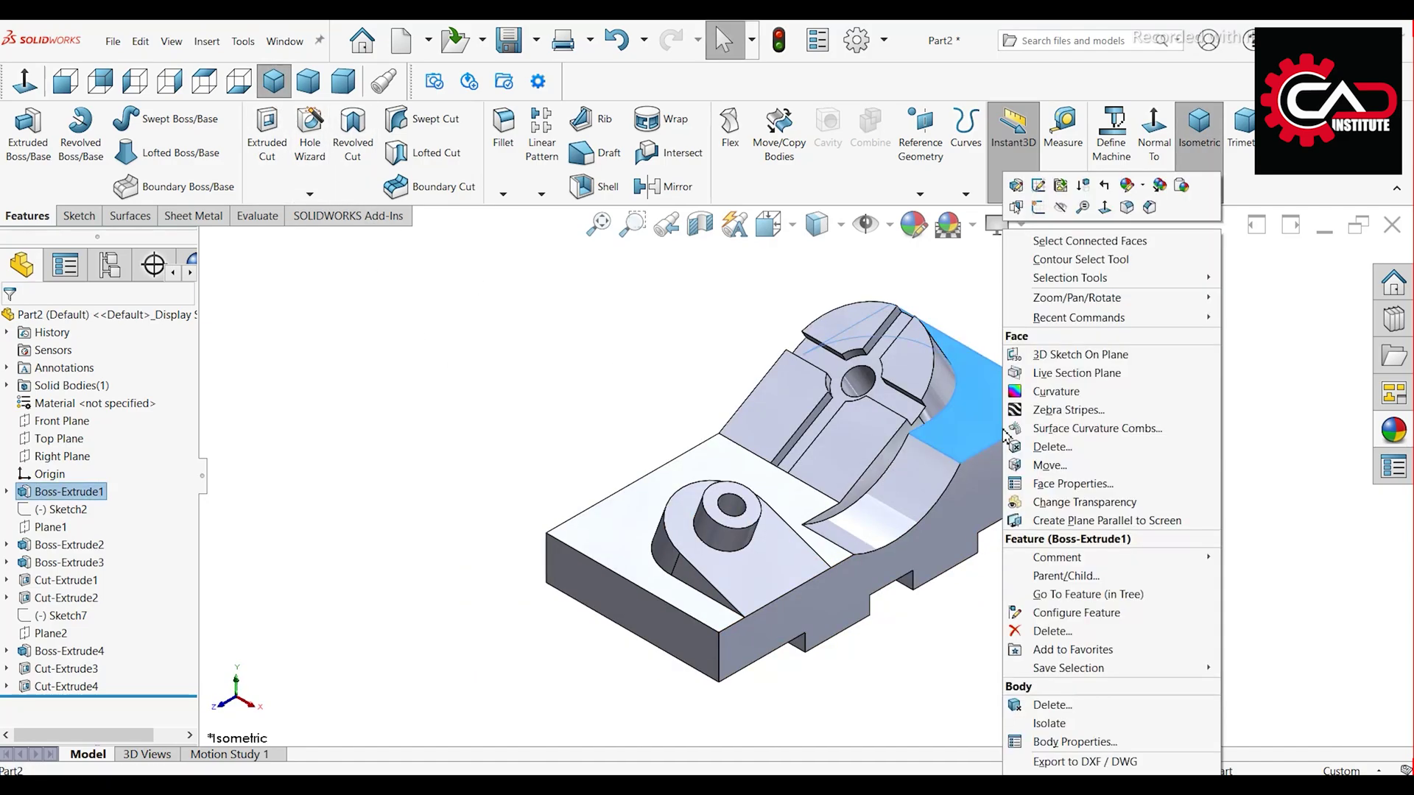
{"action": "left_click", "coordinate": [1126, 186]}
{"action": "left_click", "coordinate": [1146, 265]}
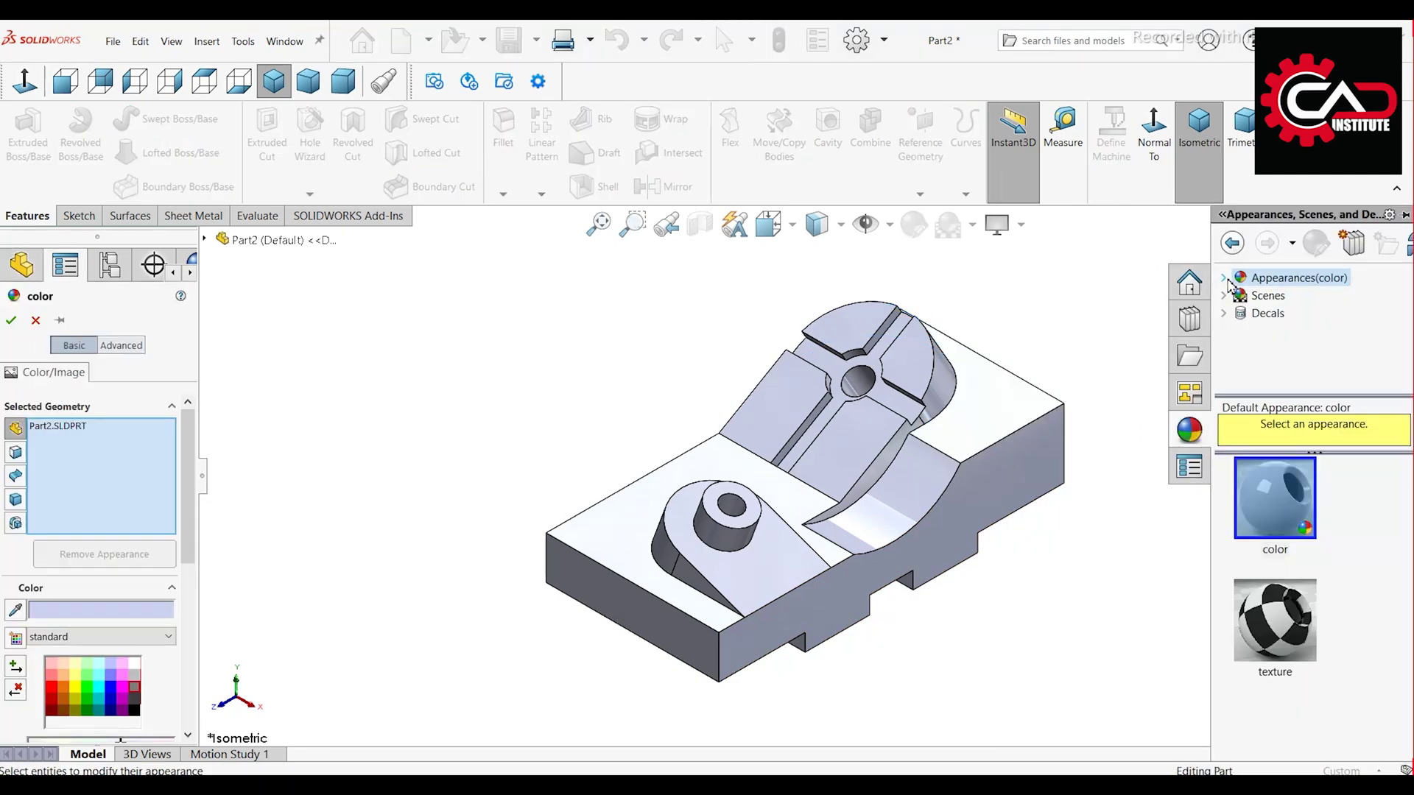
{"action": "left_click", "coordinate": [1224, 278]}
{"action": "left_click", "coordinate": [1241, 332]}
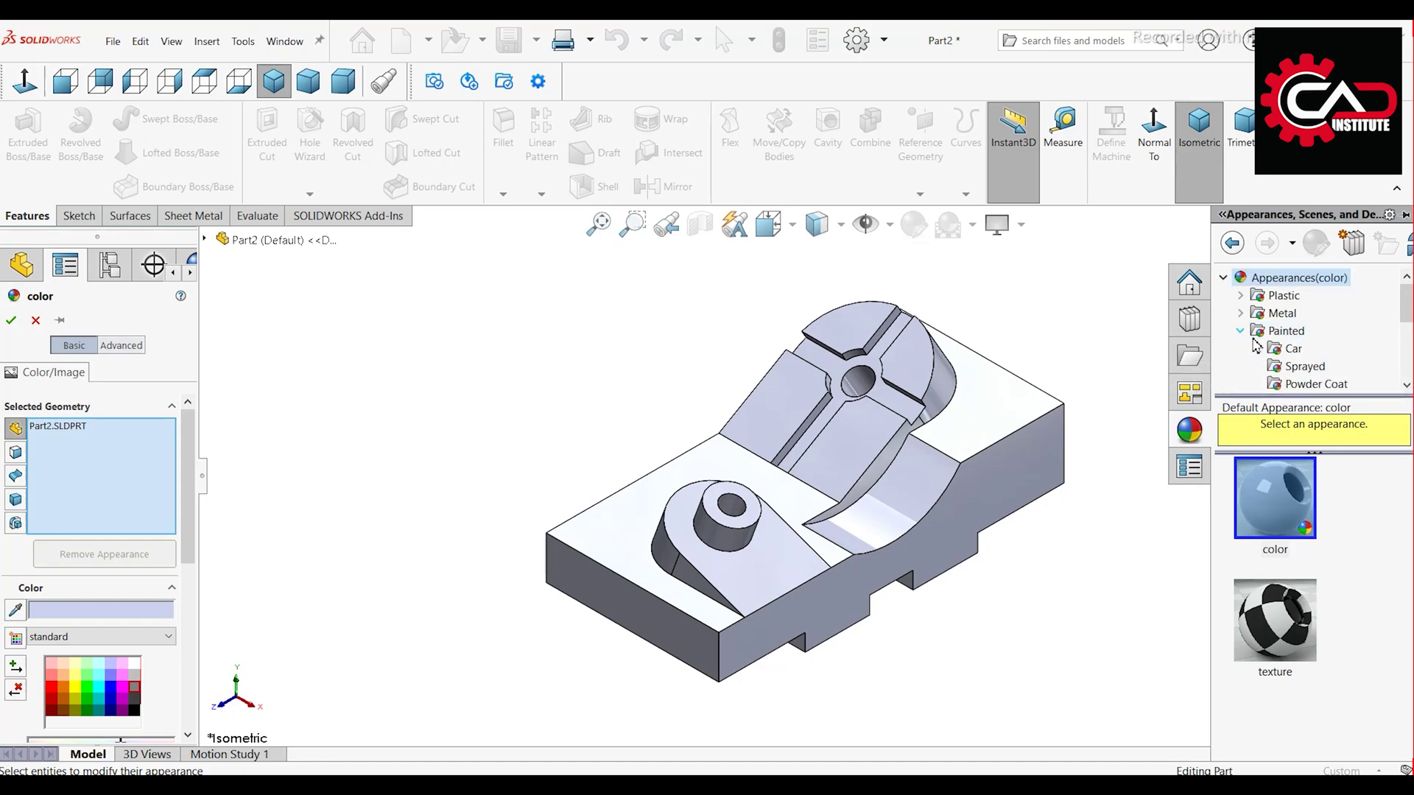
{"action": "left_click", "coordinate": [1292, 350]}
{"action": "scroll", "coordinate": [1326, 490], "scroll_direction": "down", "scroll_amount": 4}
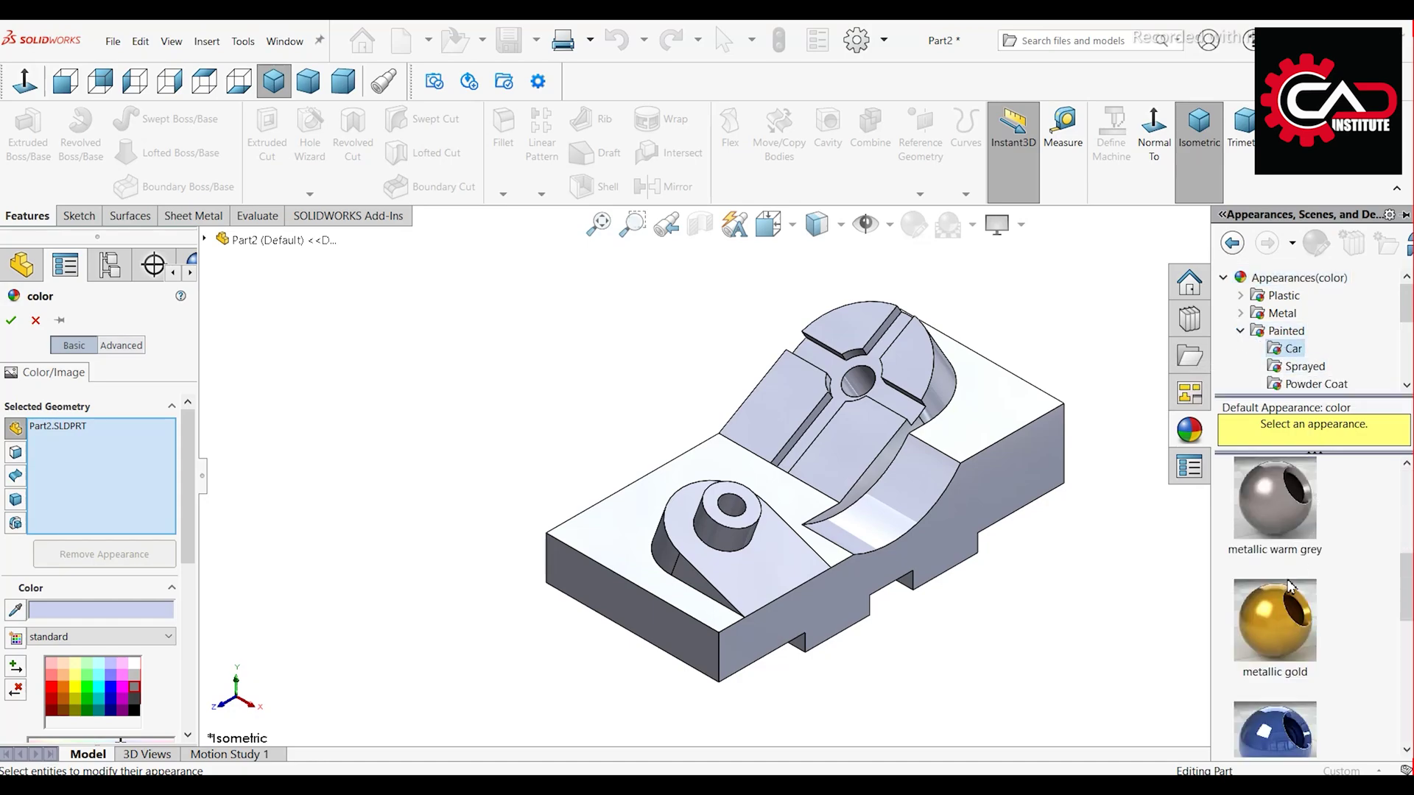
Step: Try the metallic gold car paint on the whole part, replace it with siena, and accept the appearance
{"action": "left_click", "coordinate": [1280, 640]}
{"action": "scroll", "coordinate": [1281, 626], "scroll_direction": "down", "scroll_amount": 4}
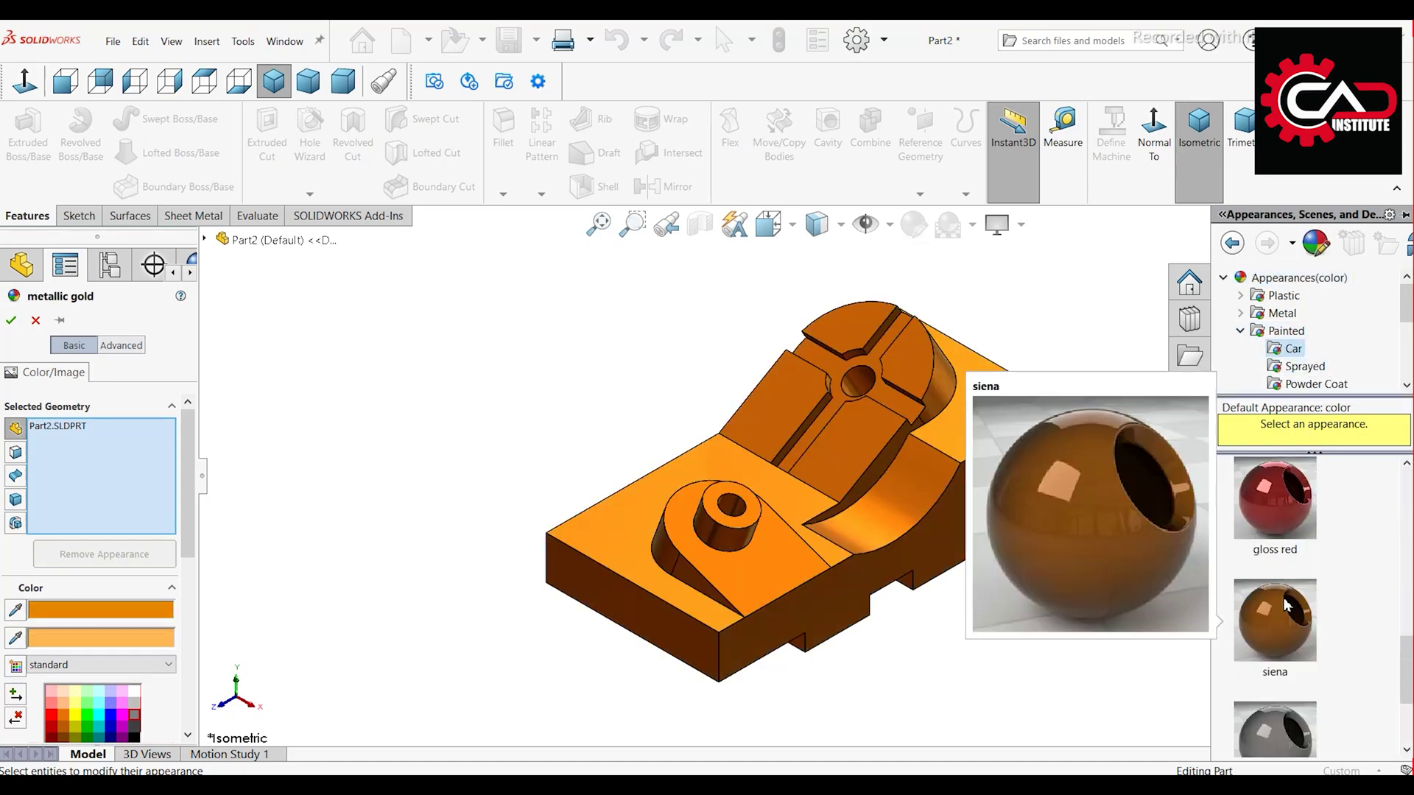
{"action": "left_click", "coordinate": [1279, 607]}
{"action": "mouse_move", "coordinate": [1082, 578]}
{"action": "middle_mouse_down"}
{"action": "mouse_move", "coordinate": [1069, 561]}
{"action": "mouse_move", "coordinate": [1091, 572]}
{"action": "middle_mouse_up"}
{"action": "left_click", "coordinate": [11, 323]}
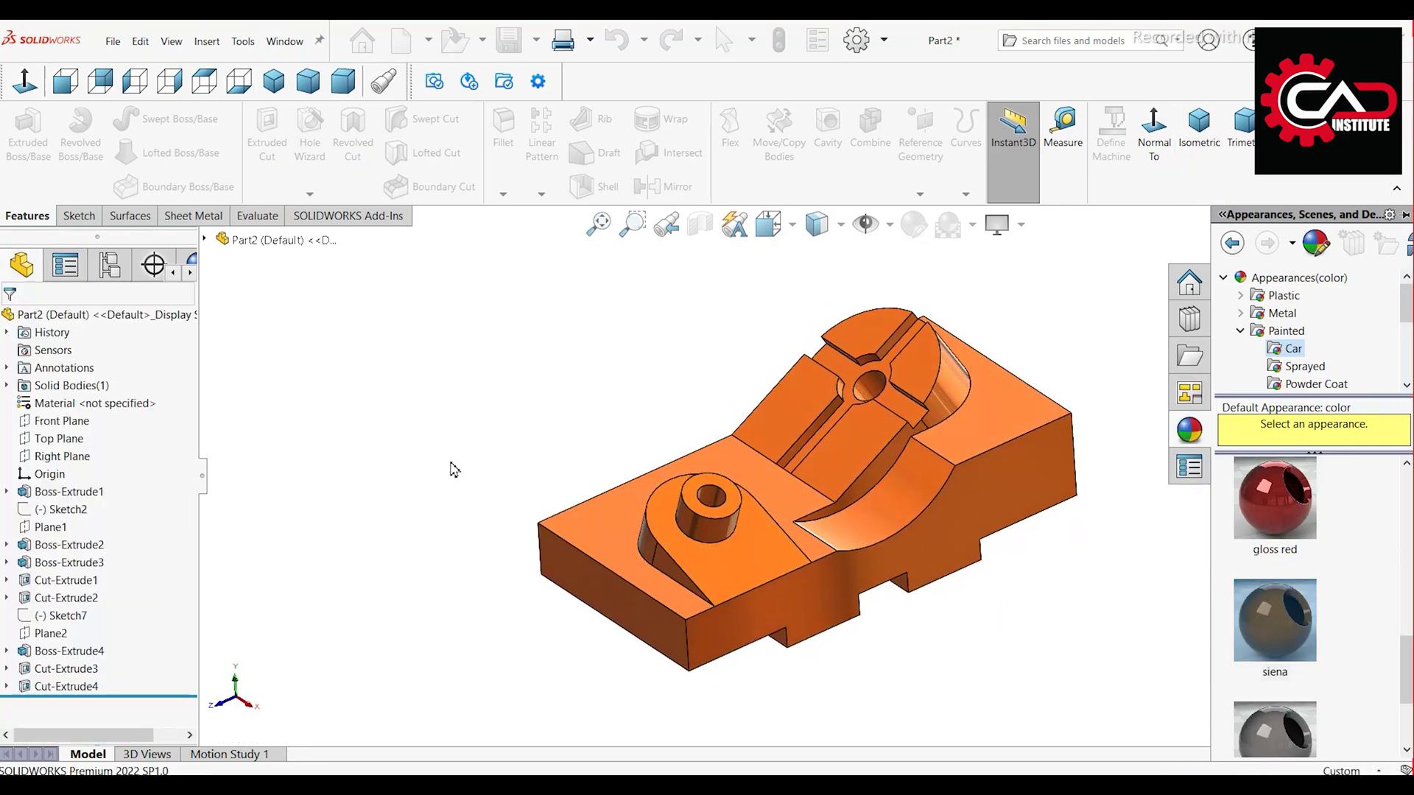
{"action": "middle_click_drag", "start_coordinate": [573, 489], "coordinate": [1062, 554]}
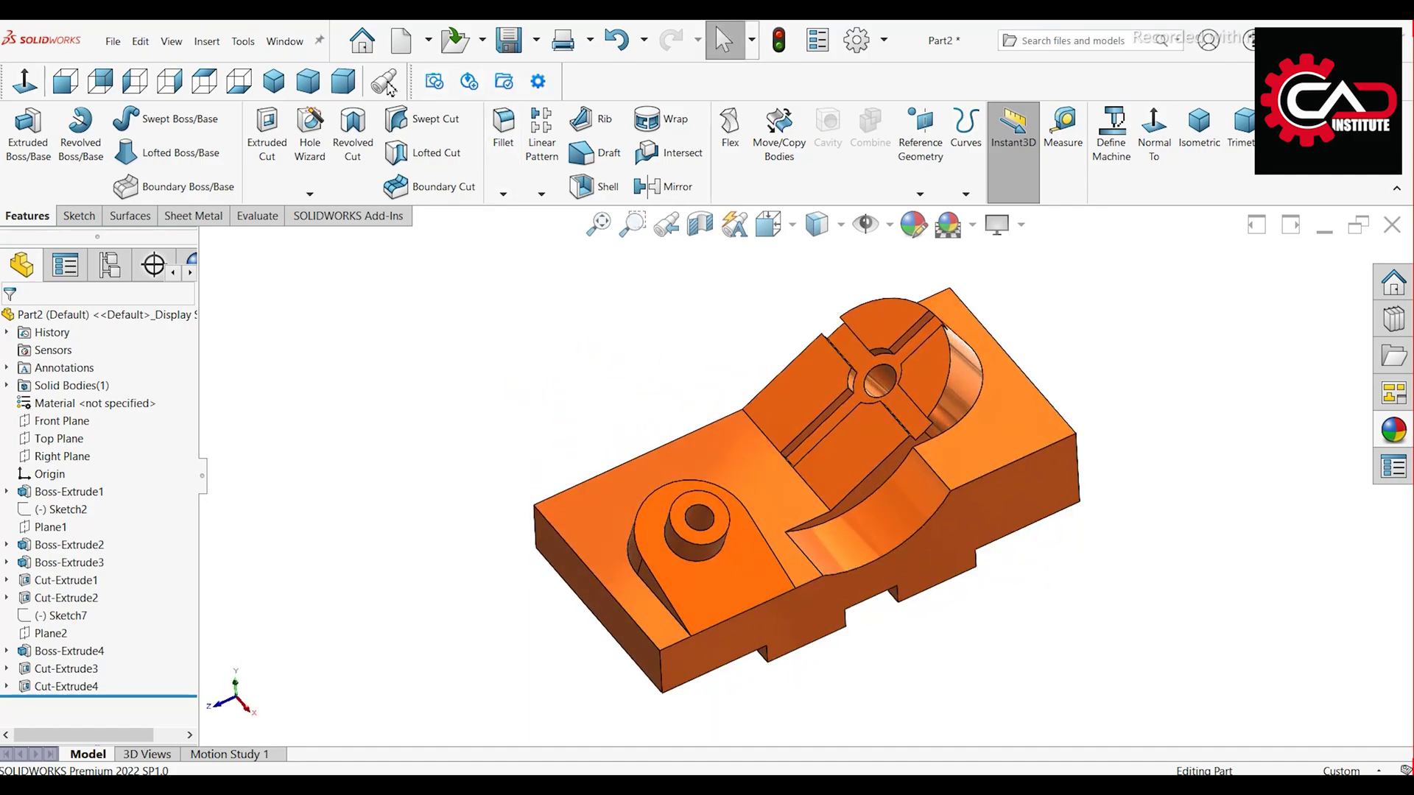